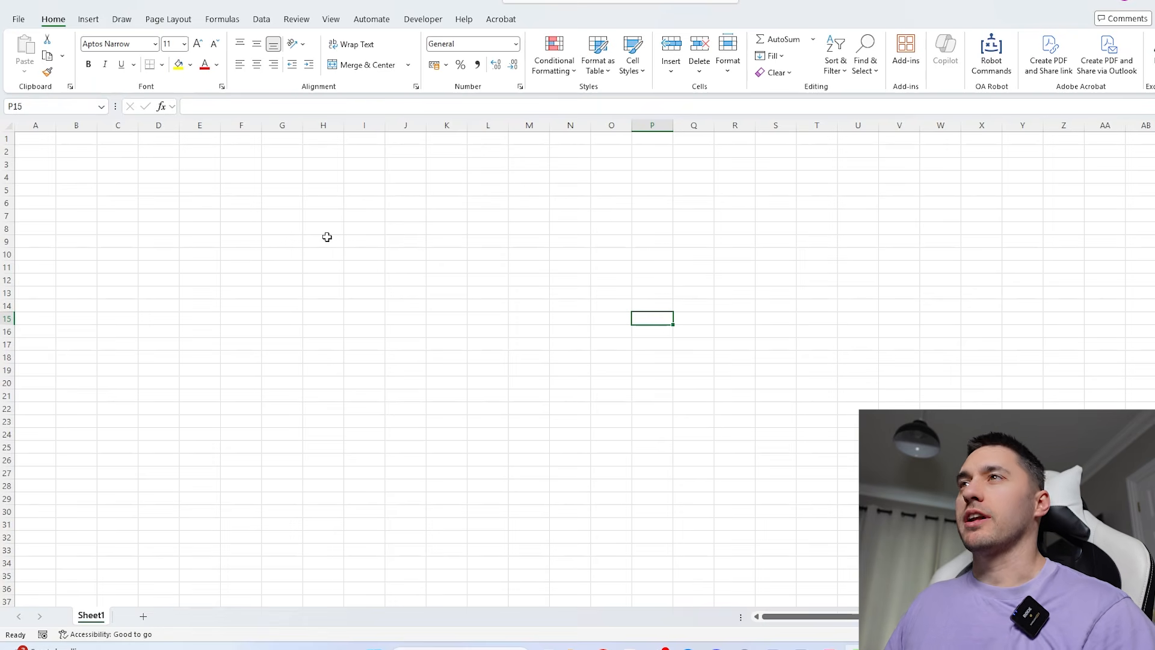
- Draw a red ink square labelled 2 with a centre point, a radius line labelled 1 and an inscribed circle
{"action": "left_click", "coordinate": [262, 27]}
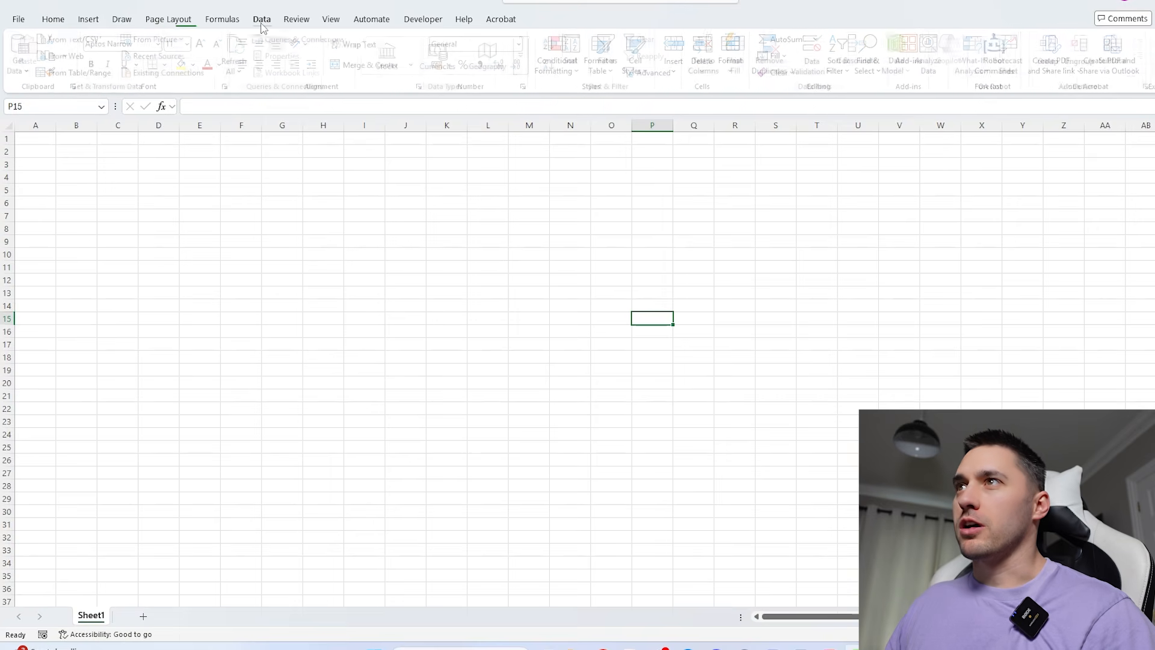
{"action": "left_click", "coordinate": [53, 20]}
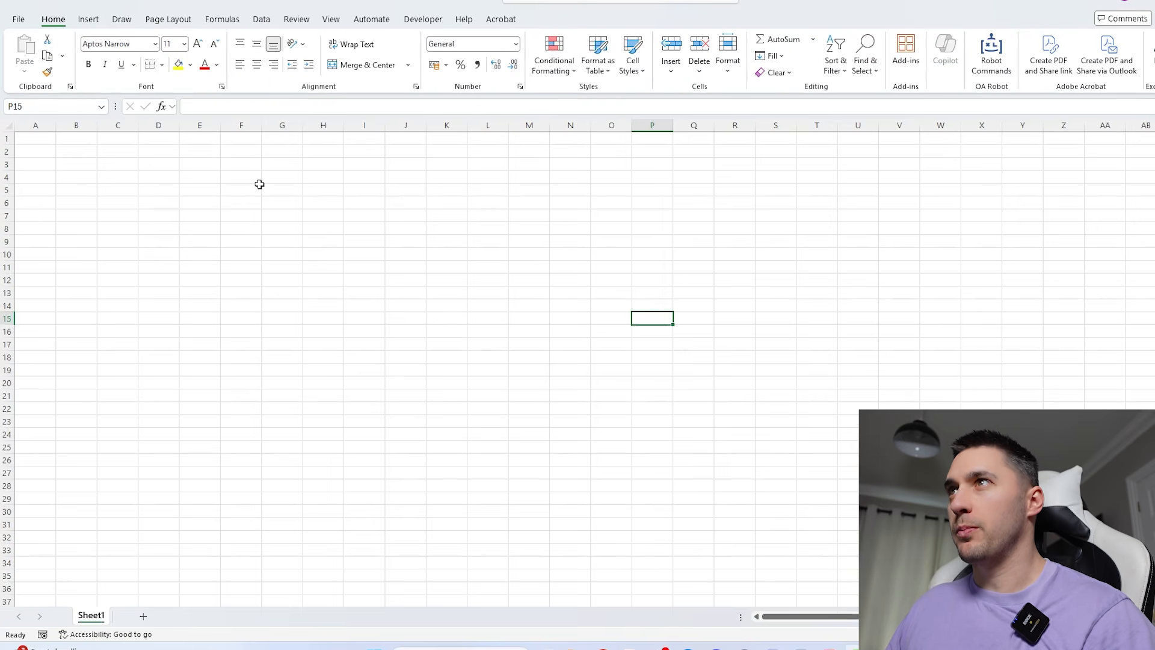
{"action": "left_click", "coordinate": [123, 19]}
{"action": "mouse_move", "coordinate": [91, 185]}
{"action": "left_mouse_down"}
{"action": "mouse_move", "coordinate": [94, 521]}
{"action": "mouse_move", "coordinate": [475, 513]}
{"action": "mouse_move", "coordinate": [477, 191]}
{"action": "mouse_move", "coordinate": [90, 187]}
{"action": "left_mouse_up"}
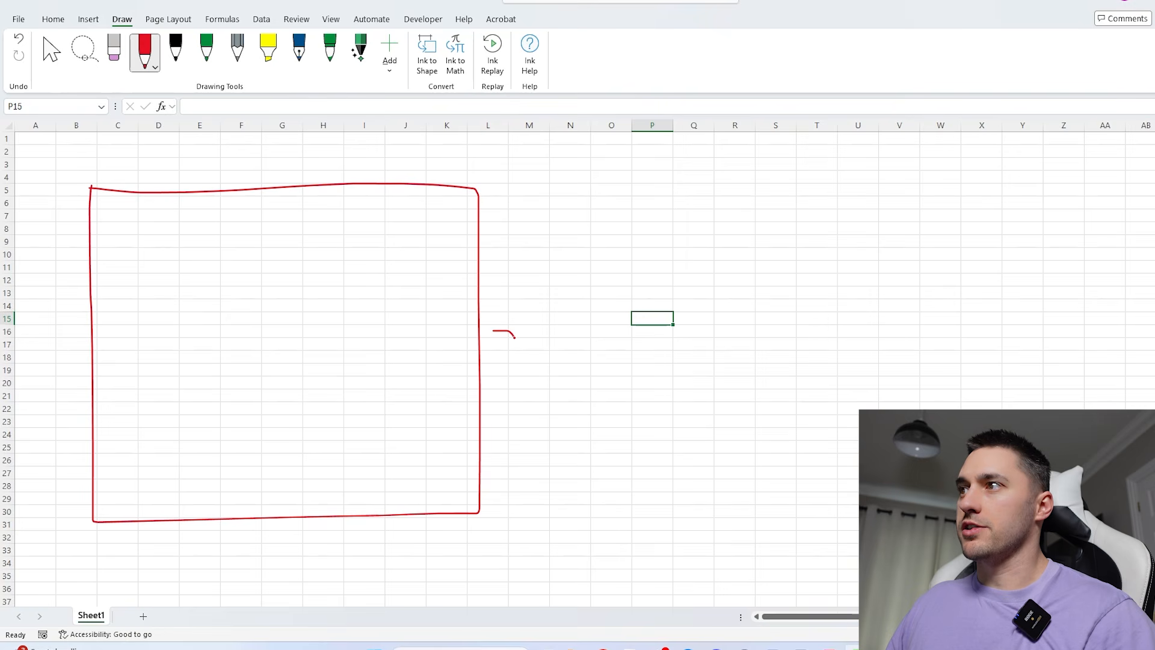
{"action": "left_click_drag", "start_coordinate": [457, 343], "coordinate": [326, 348]}
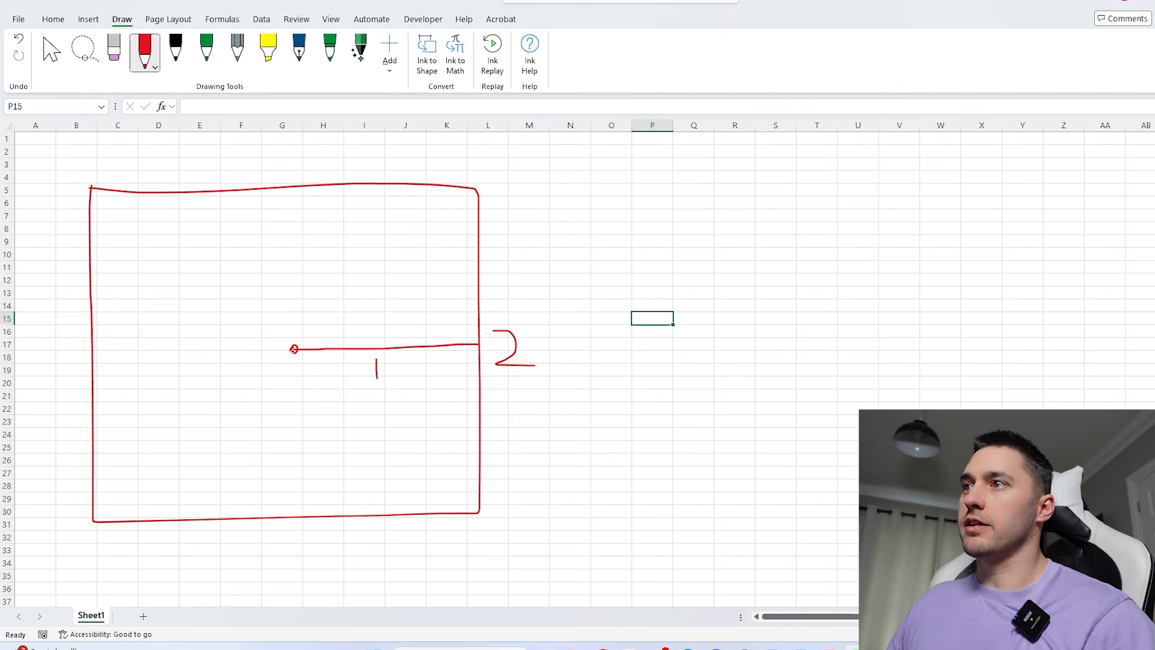
{"action": "mouse_move", "coordinate": [284, 187]}
{"action": "left_mouse_down"}
{"action": "mouse_move", "coordinate": [189, 211]}
{"action": "mouse_move", "coordinate": [109, 304]}
{"action": "mouse_move", "coordinate": [93, 387]}
{"action": "mouse_move", "coordinate": [190, 483]}
{"action": "mouse_move", "coordinate": [348, 514]}
{"action": "mouse_move", "coordinate": [449, 414]}
{"action": "mouse_move", "coordinate": [471, 329]}
{"action": "mouse_move", "coordinate": [388, 209]}
{"action": "mouse_move", "coordinate": [274, 186]}
{"action": "left_mouse_up"}
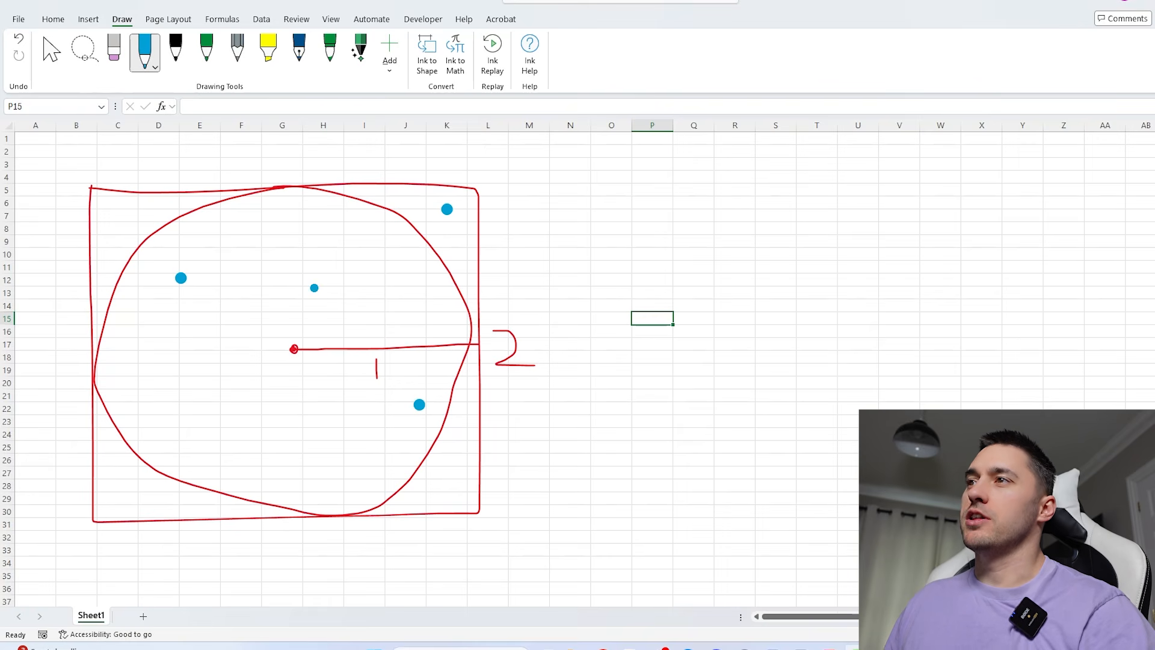
- Scatter more blue ink dots across the square, placing some inside the circle and others in its corners
{"action": "left_click", "coordinate": [118, 491]}
{"action": "left_click", "coordinate": [226, 442]}
{"action": "left_click", "coordinate": [444, 488]}
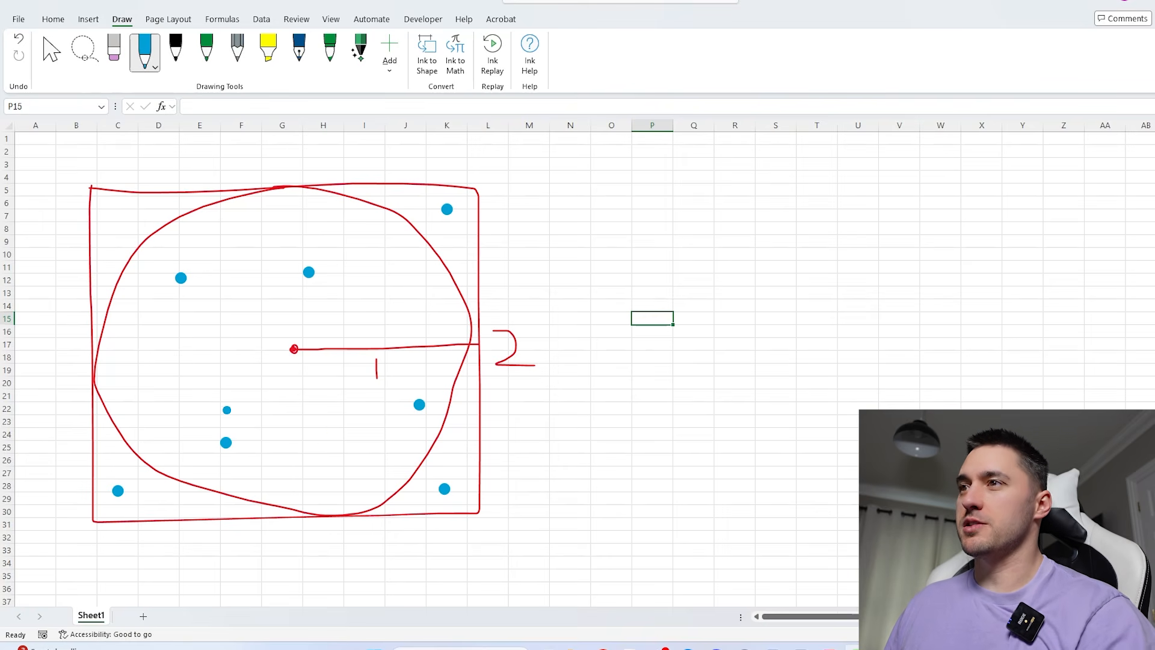
{"action": "left_click", "coordinate": [154, 379]}
{"action": "left_click", "coordinate": [244, 243]}
{"action": "left_click", "coordinate": [133, 221]}
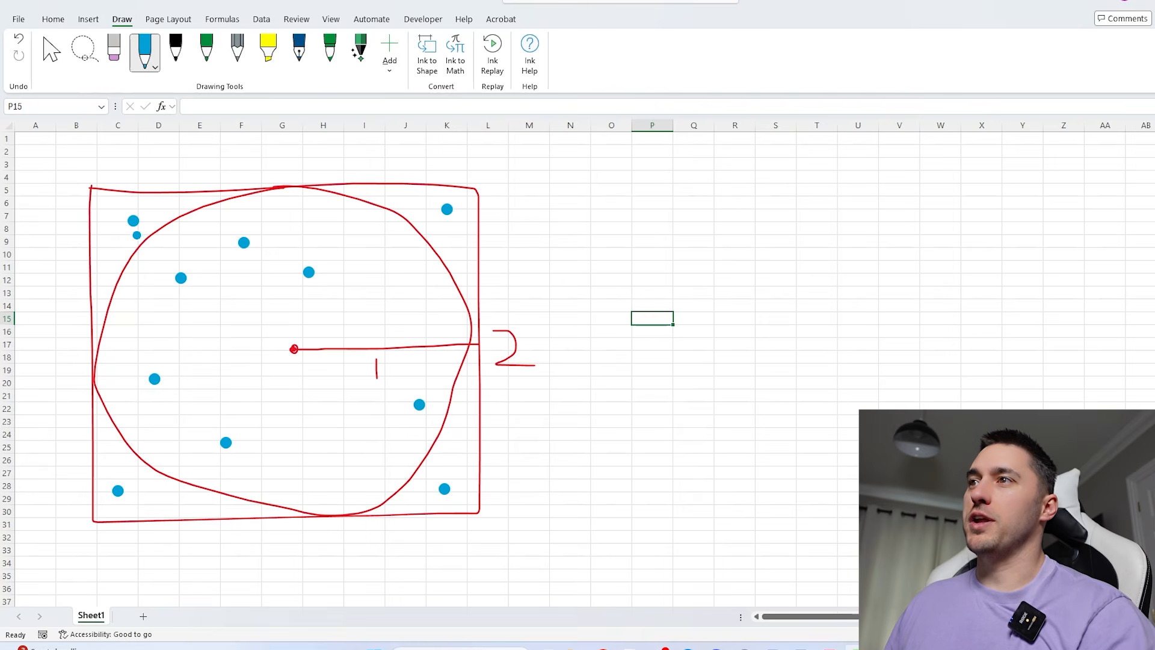
{"action": "left_click", "coordinate": [220, 366]}
{"action": "left_click", "coordinate": [314, 452]}
{"action": "left_click", "coordinate": [232, 503]}
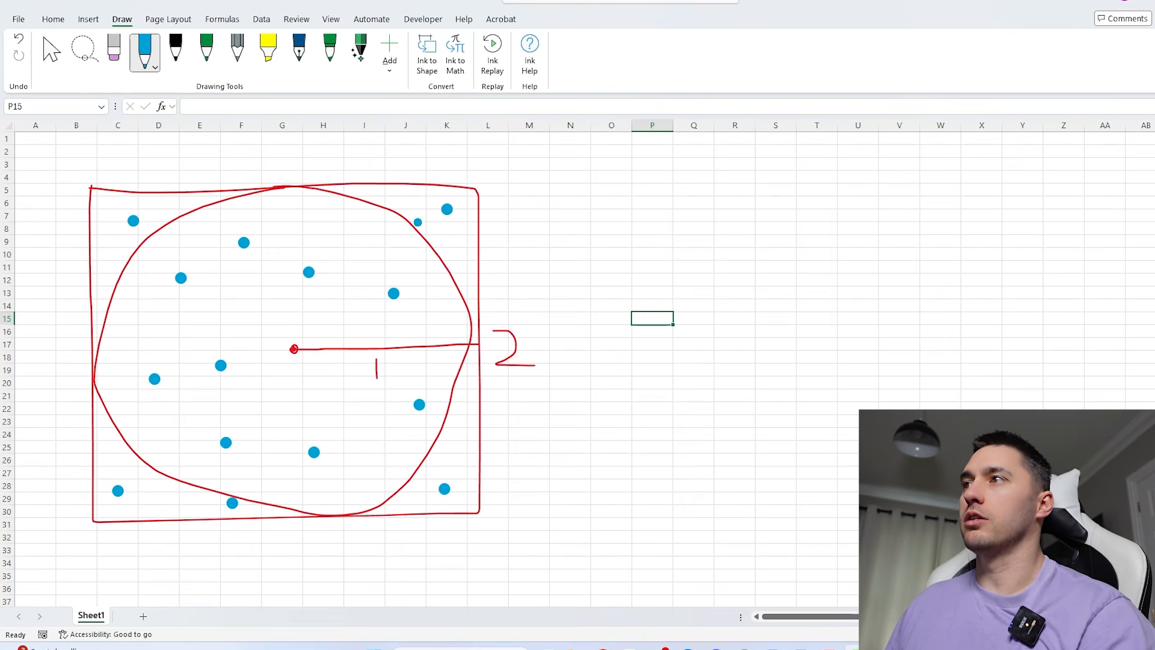
{"action": "left_click", "coordinate": [407, 211]}
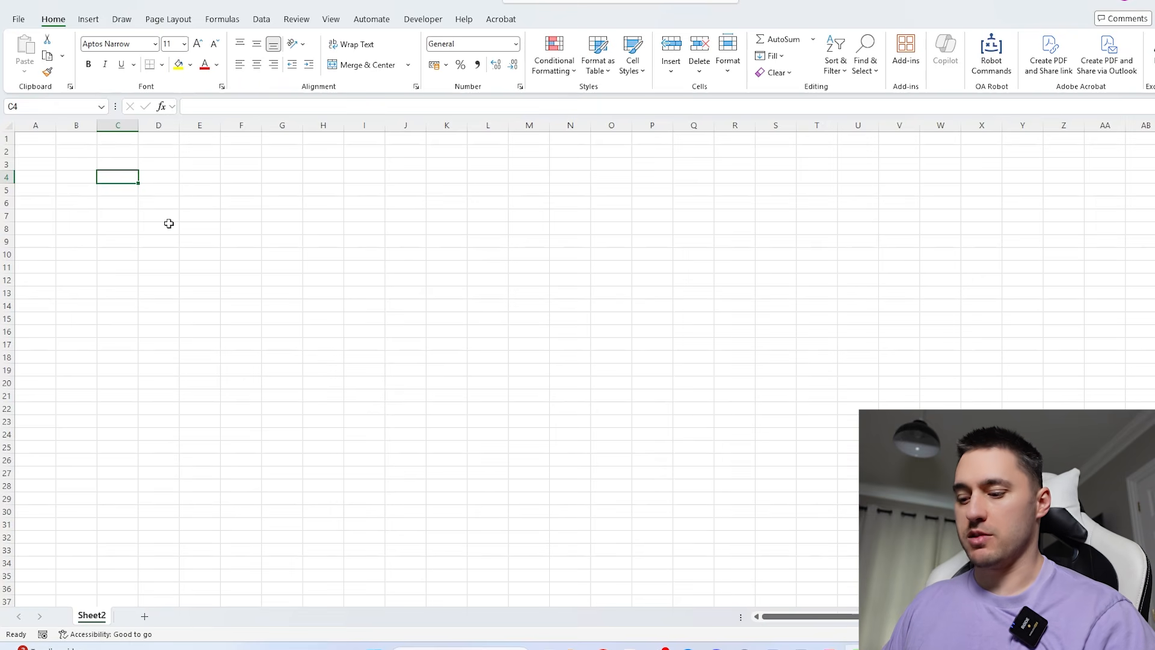
- Enter the coordinate labels 1,1 and 1,2 in C4:D4 and 2,1 and 2,2 in C5:D5
{"action": "type", "text": "1,1"}
{"action": "key", "text": "Tab"}
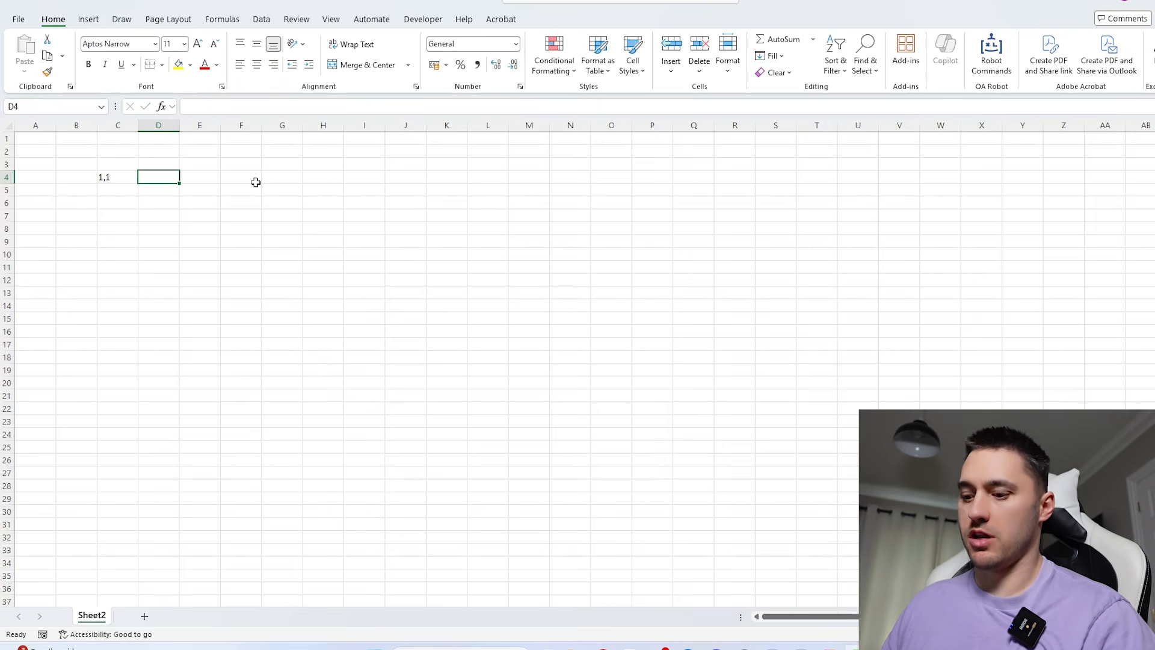
{"action": "type", "text": "1,2"}
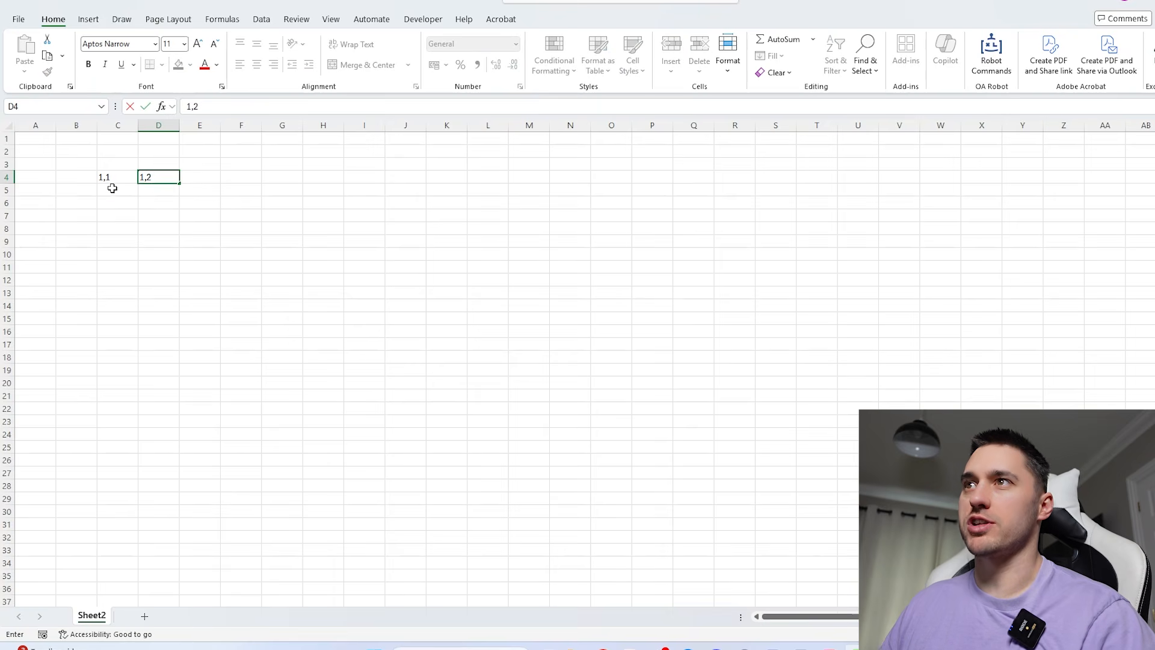
{"action": "key", "text": "Return"}
{"action": "type", "text": "2,1"}
{"action": "left_click", "coordinate": [169, 188]}
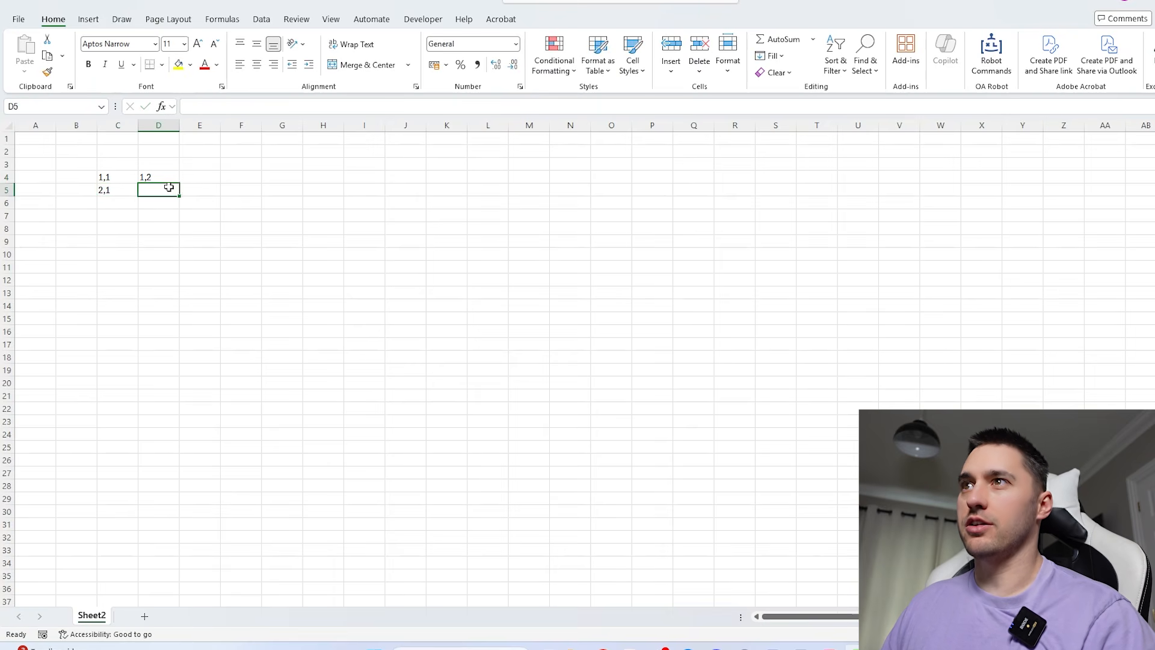
{"action": "type", "text": "1"}
{"action": "key", "text": "BackSpace"}
{"action": "type", "text": "2,2"}
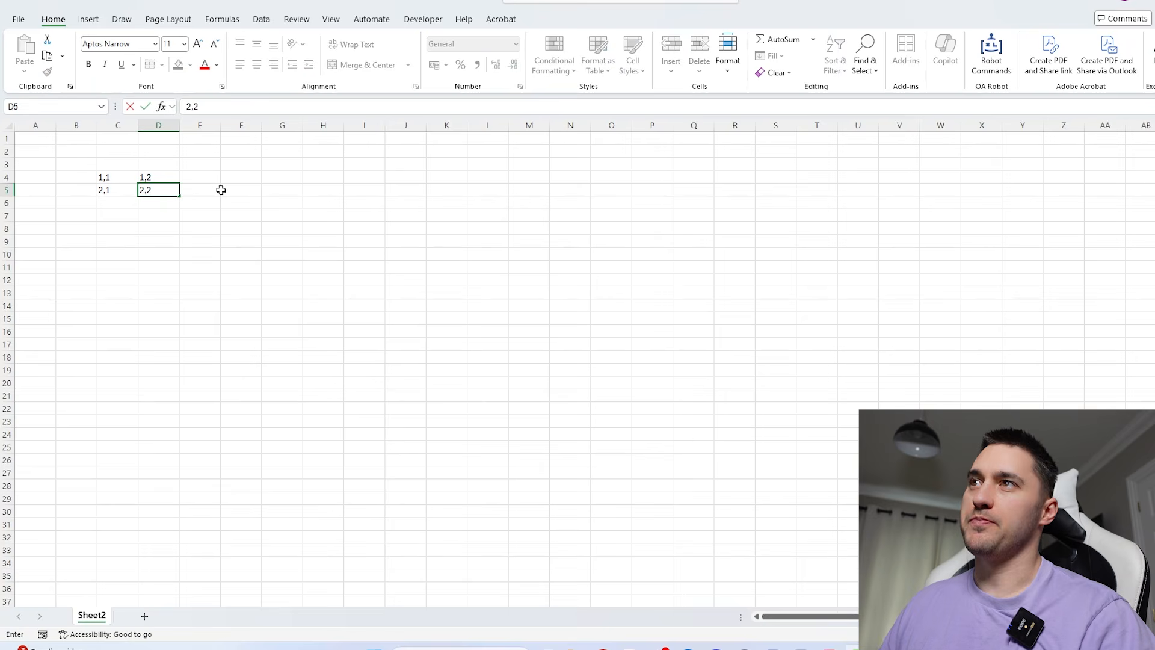
{"action": "left_click", "coordinate": [221, 190]}
- Mark the shared corner of the four labelled cells C4:D5 with a blue ink dot
{"action": "left_click", "coordinate": [125, 180]}
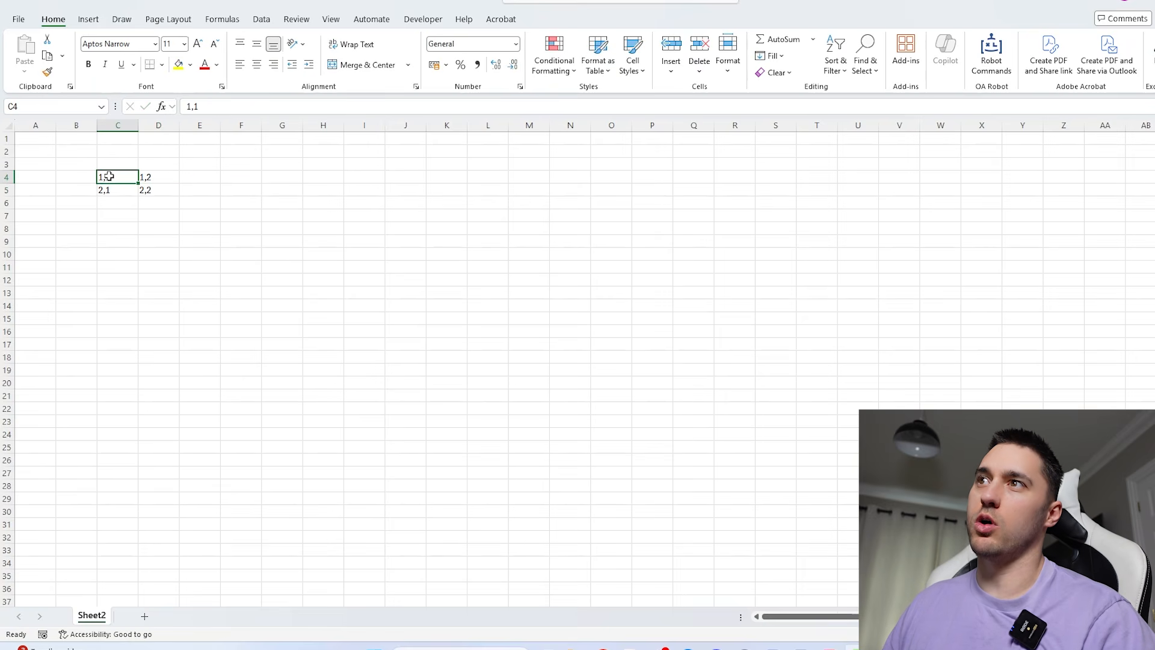
{"action": "left_click", "coordinate": [153, 175]}
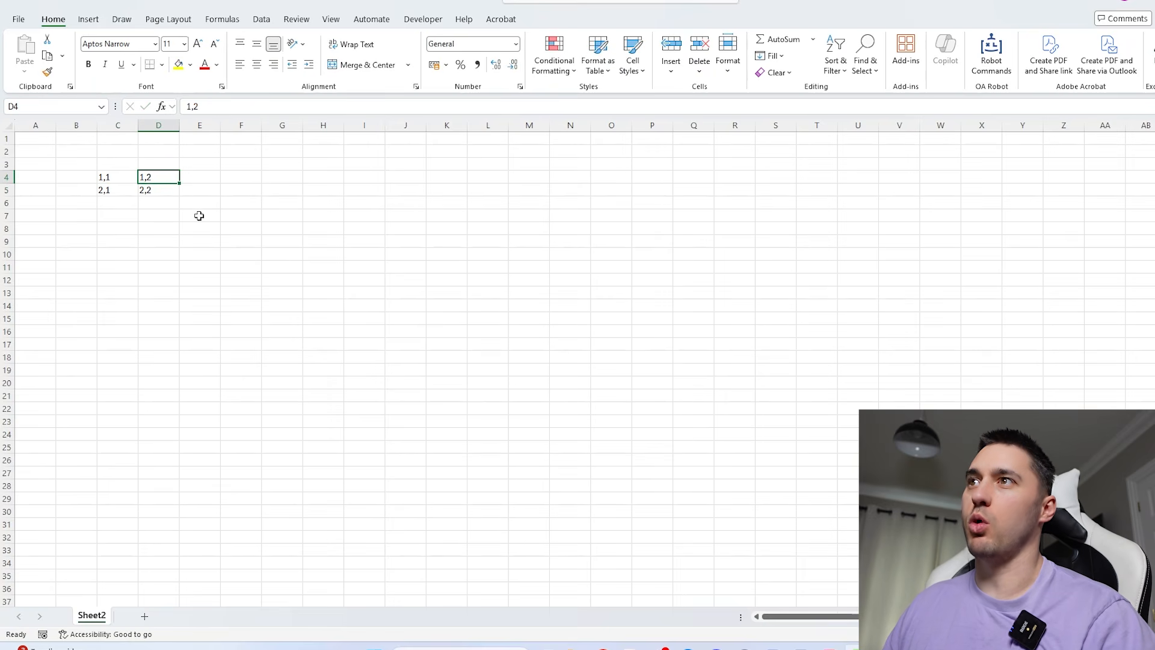
{"action": "left_click", "coordinate": [114, 189]}
{"action": "left_click", "coordinate": [173, 191]}
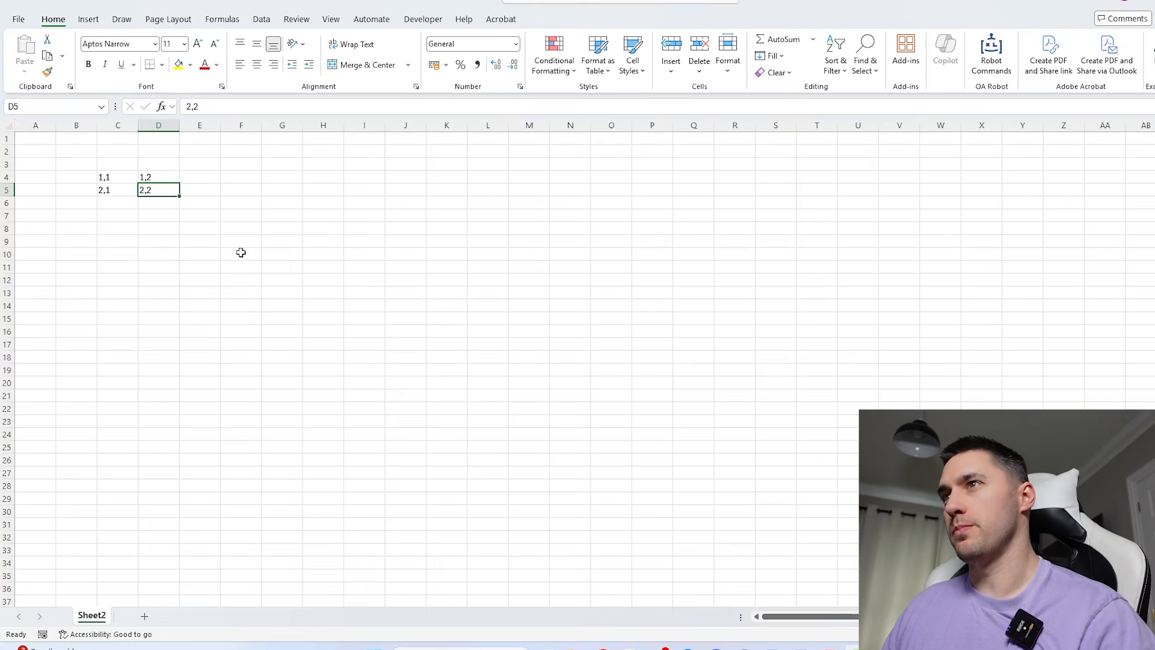
{"action": "left_click", "coordinate": [121, 19]}
{"action": "left_click", "coordinate": [144, 52]}
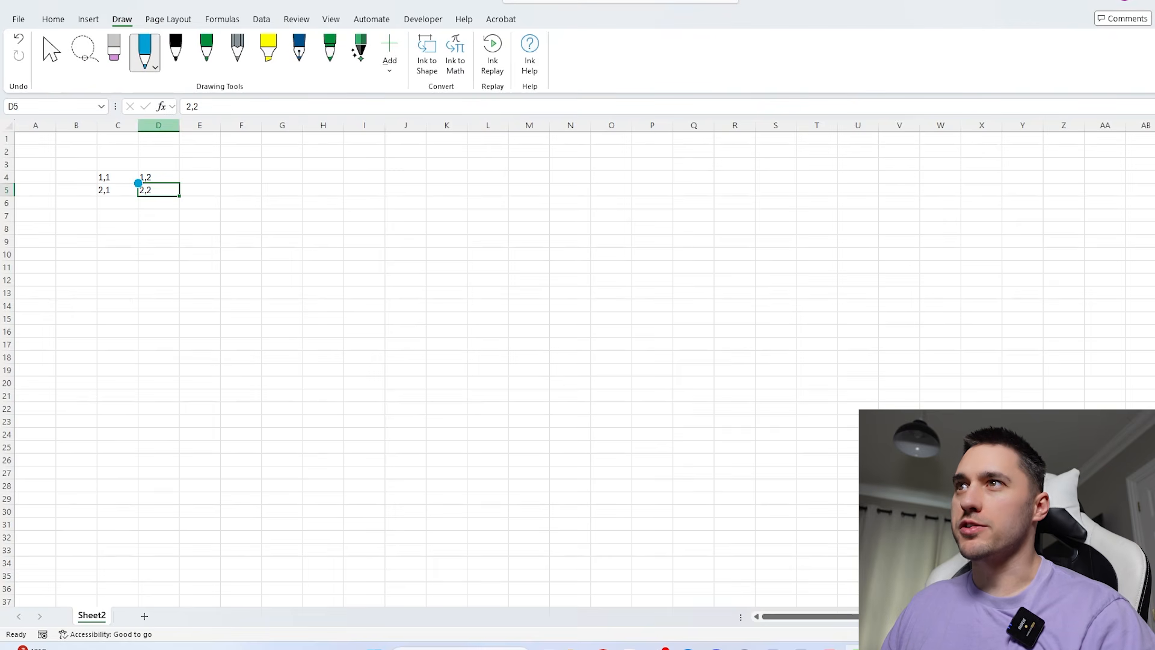
{"action": "left_click", "coordinate": [138, 182]}
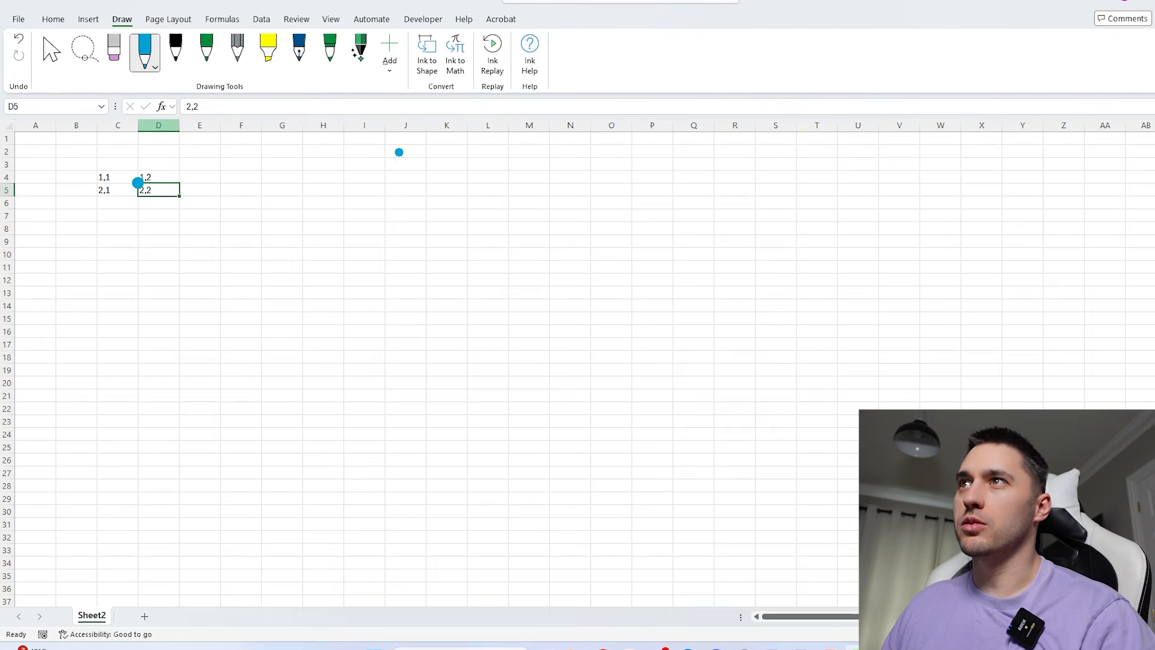
{"action": "left_click", "coordinate": [61, 23]}
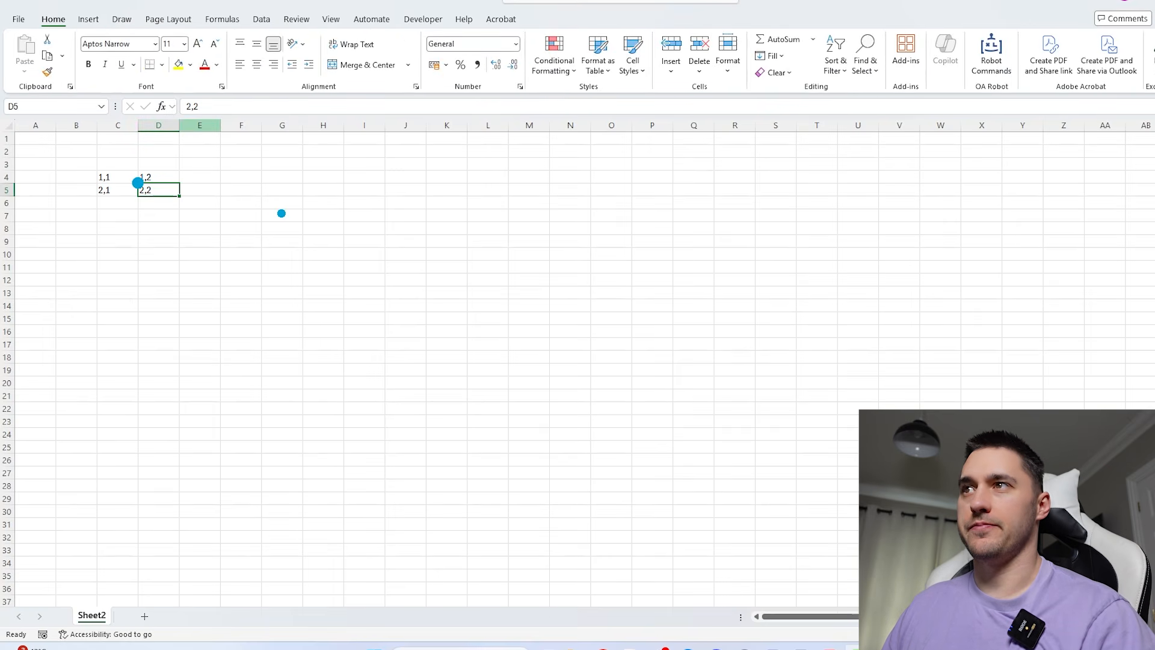
- Centre the coordinate labels in C4:D5 horizontally and vertically around the blue dot
{"action": "left_click_drag", "start_coordinate": [118, 125], "coordinate": [323, 125]}
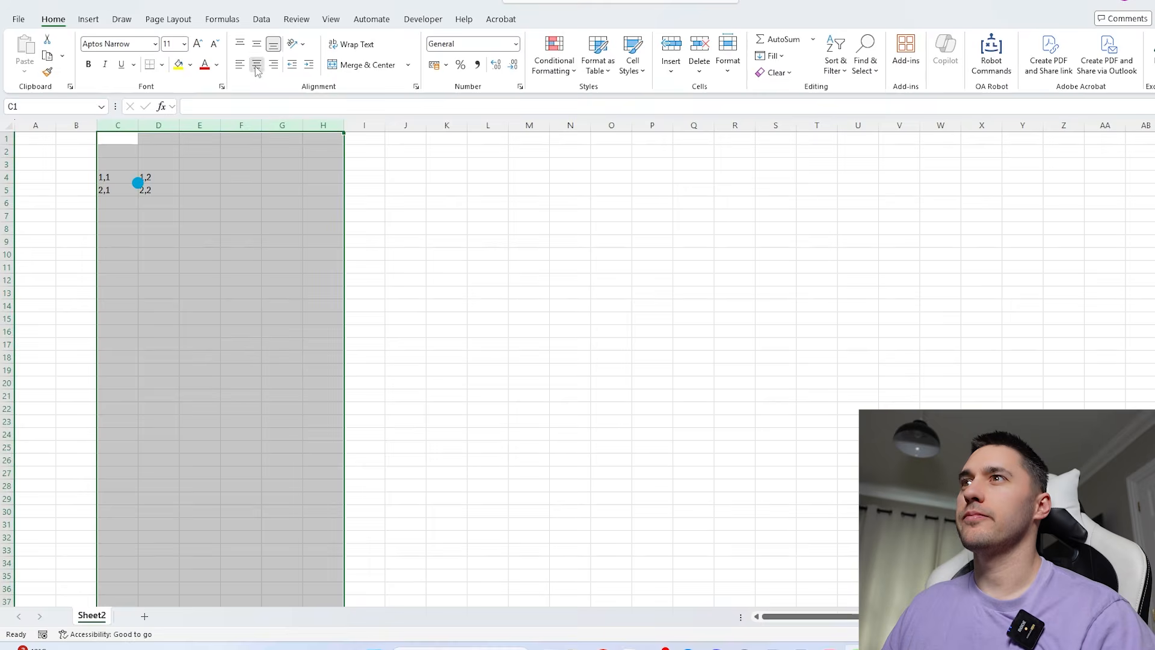
{"action": "left_click", "coordinate": [257, 65]}
{"action": "left_click", "coordinate": [256, 45]}
{"action": "left_click", "coordinate": [282, 228]}
{"action": "left_click_drag", "start_coordinate": [113, 180], "coordinate": [186, 198]}
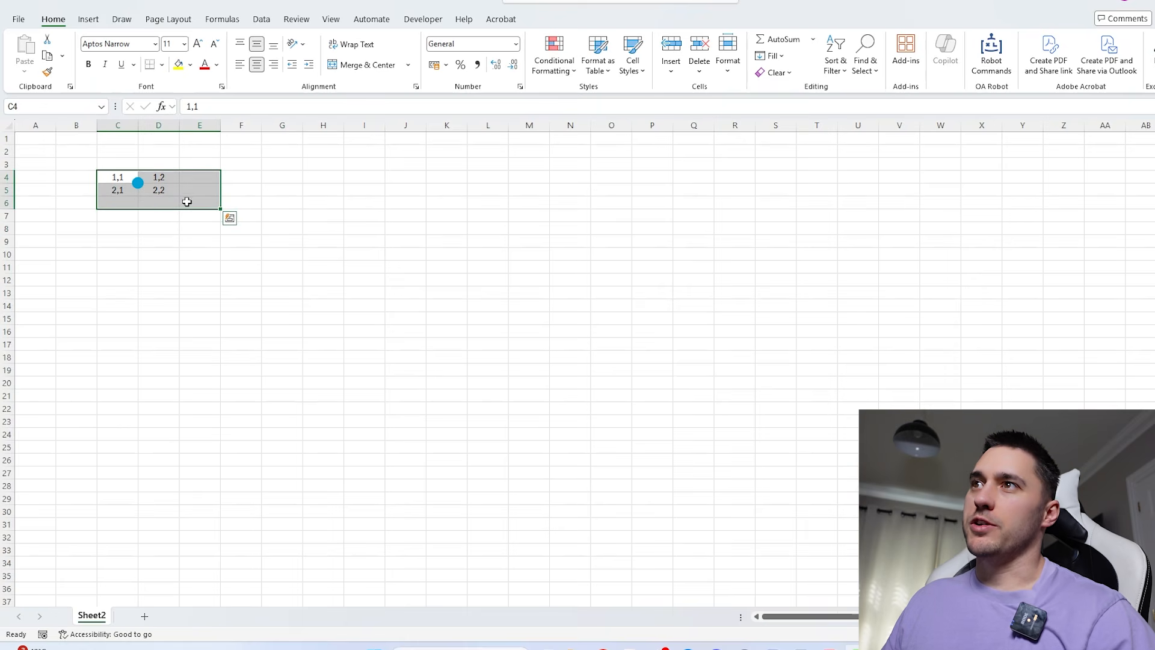
{"action": "left_click_drag", "start_coordinate": [117, 181], "coordinate": [173, 198]}
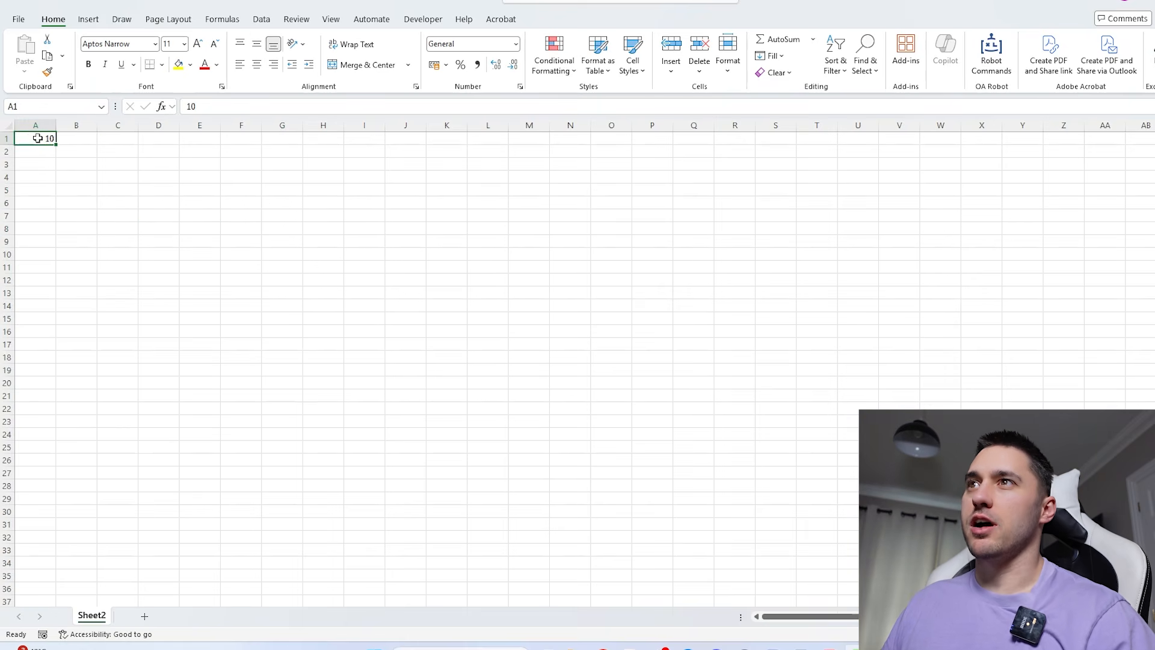
- Enter =SEQUENCE(10,,-10) in cell B3 to spill the negative coordinates down the column
{"action": "left_click", "coordinate": [80, 161]}
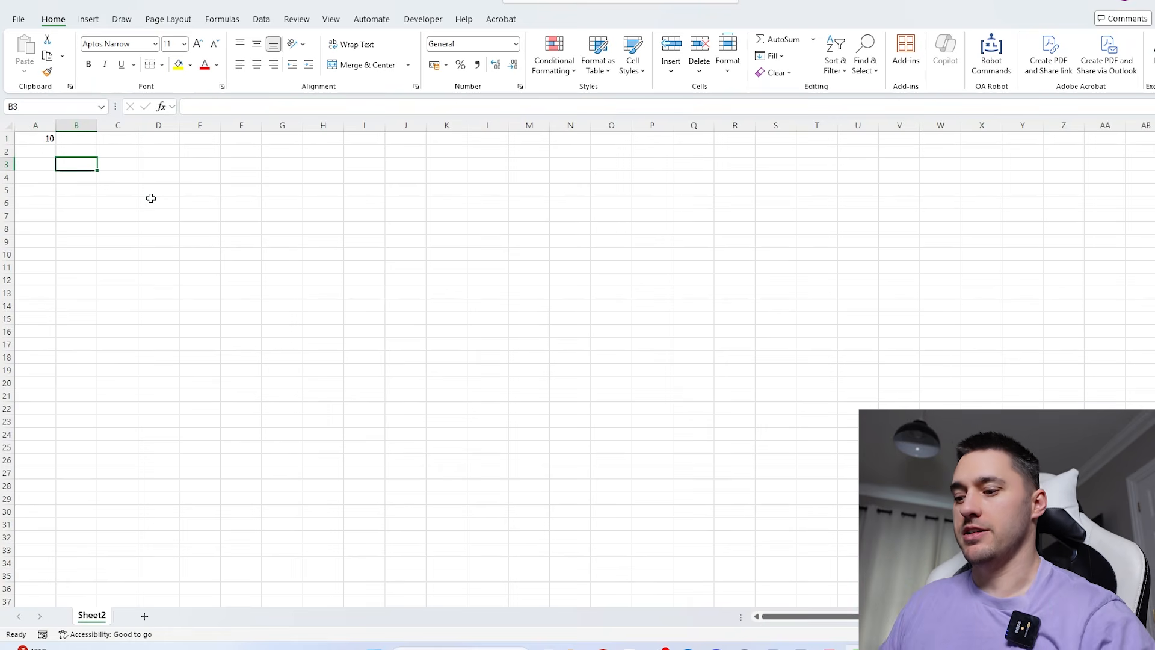
{"action": "type", "text": "=seq"}
{"action": "key", "text": "Tab"}
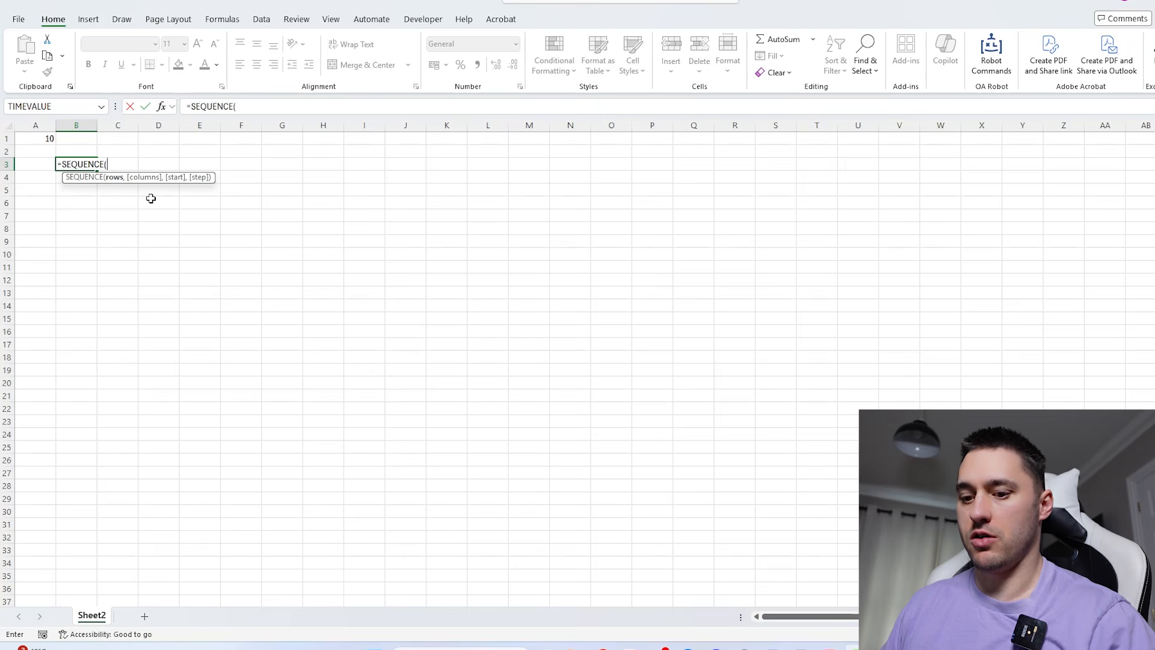
{"action": "type", "text": "10,,"}
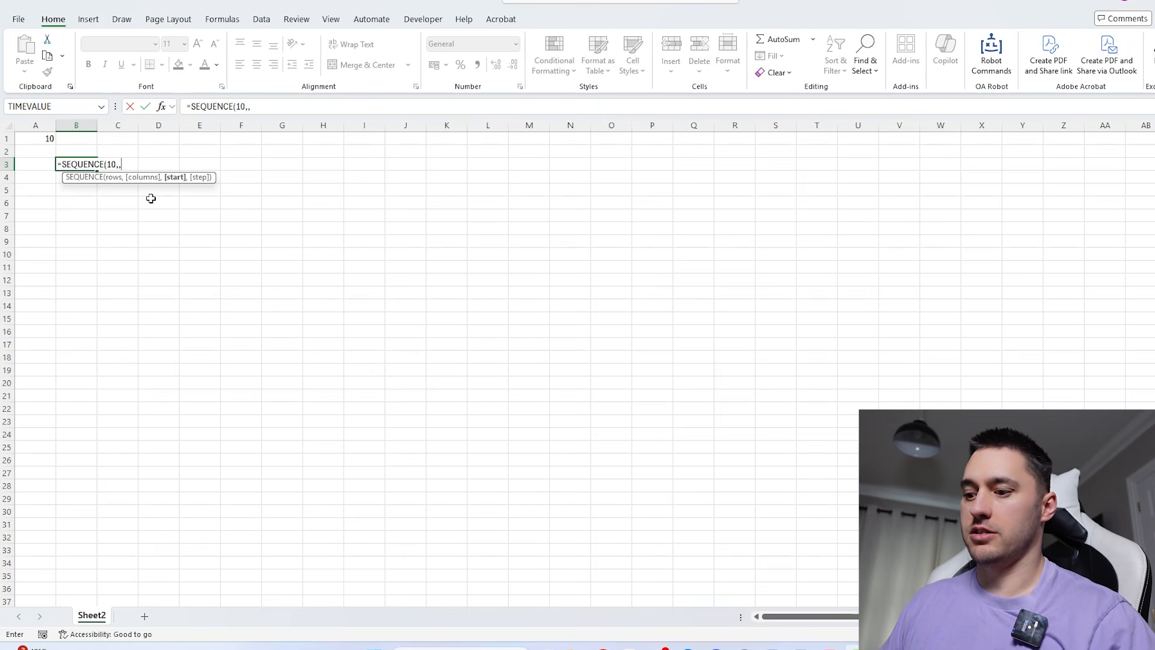
{"action": "type", "text": "-10)"}
{"action": "key", "text": "Return"}
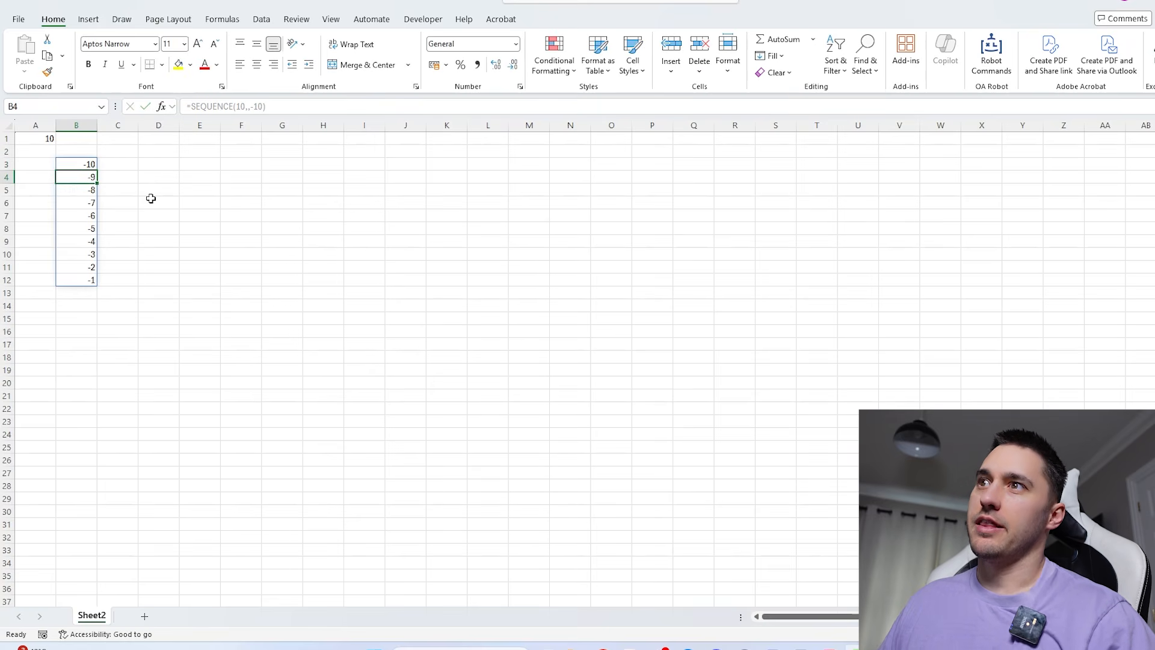
{"action": "left_click_drag", "start_coordinate": [89, 166], "coordinate": [84, 276]}
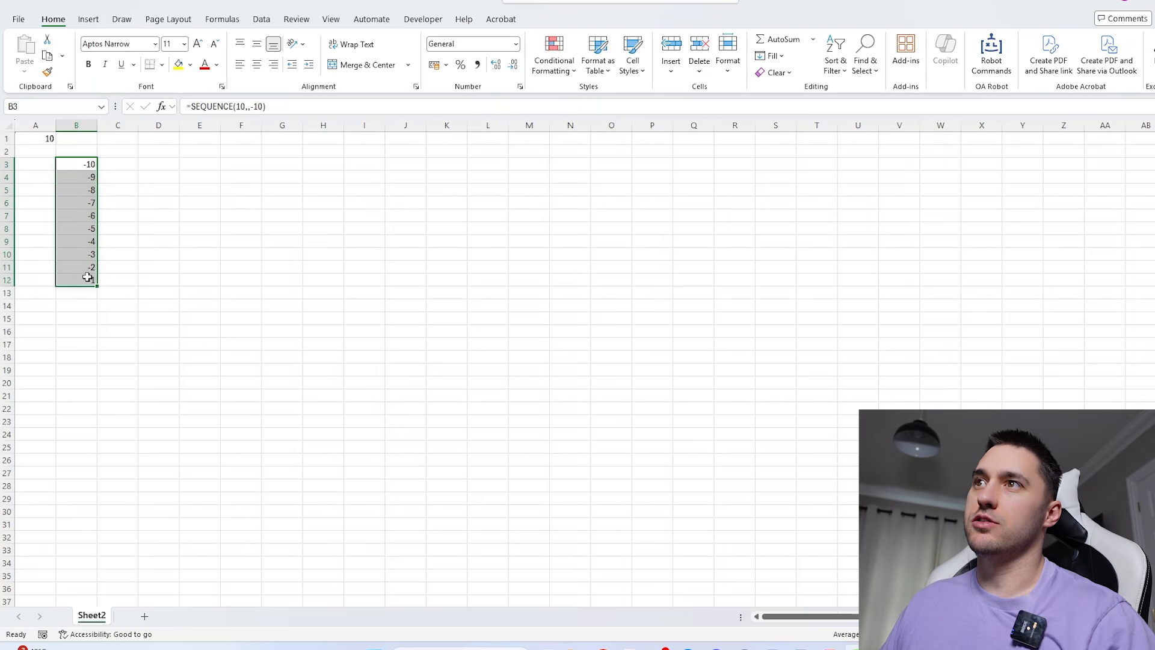
- Extend the formula in B3 to =VSTACK(SEQUENCE(10,,-10),SEQUENCE(10)), accepting the closing-bracket correction
{"action": "left_click", "coordinate": [90, 163]}
{"action": "left_click", "coordinate": [191, 106]}
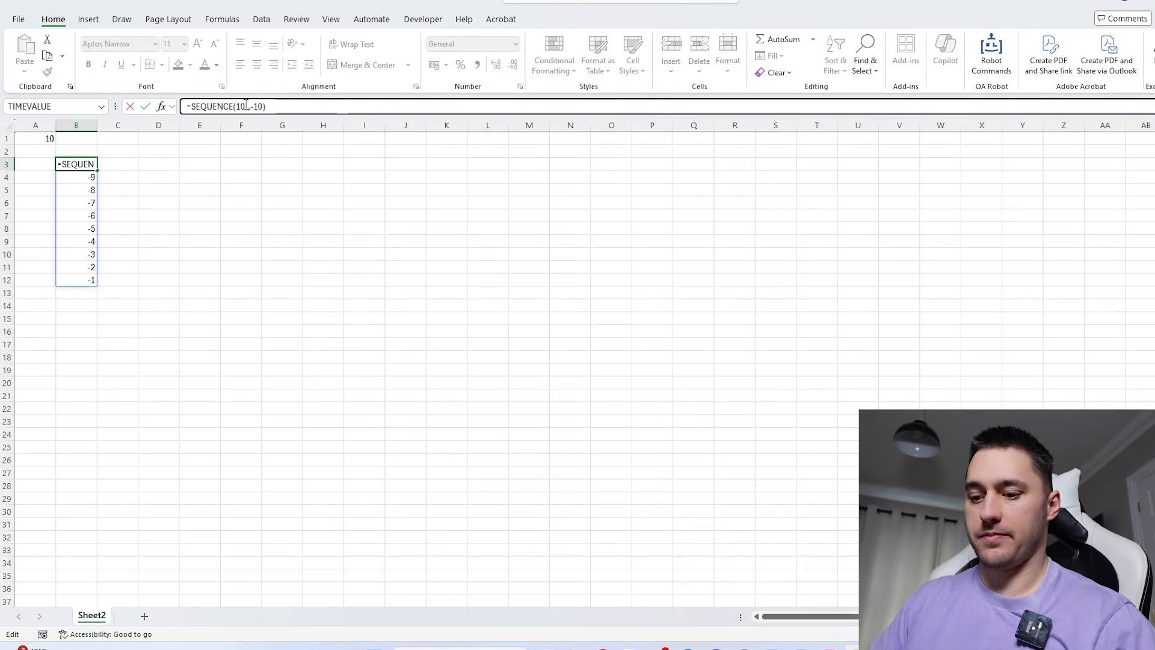
{"action": "type", "text": "VSTACK("}
{"action": "left_click", "coordinate": [321, 106]}
{"action": "type", "text": ",SEQUENCE("}
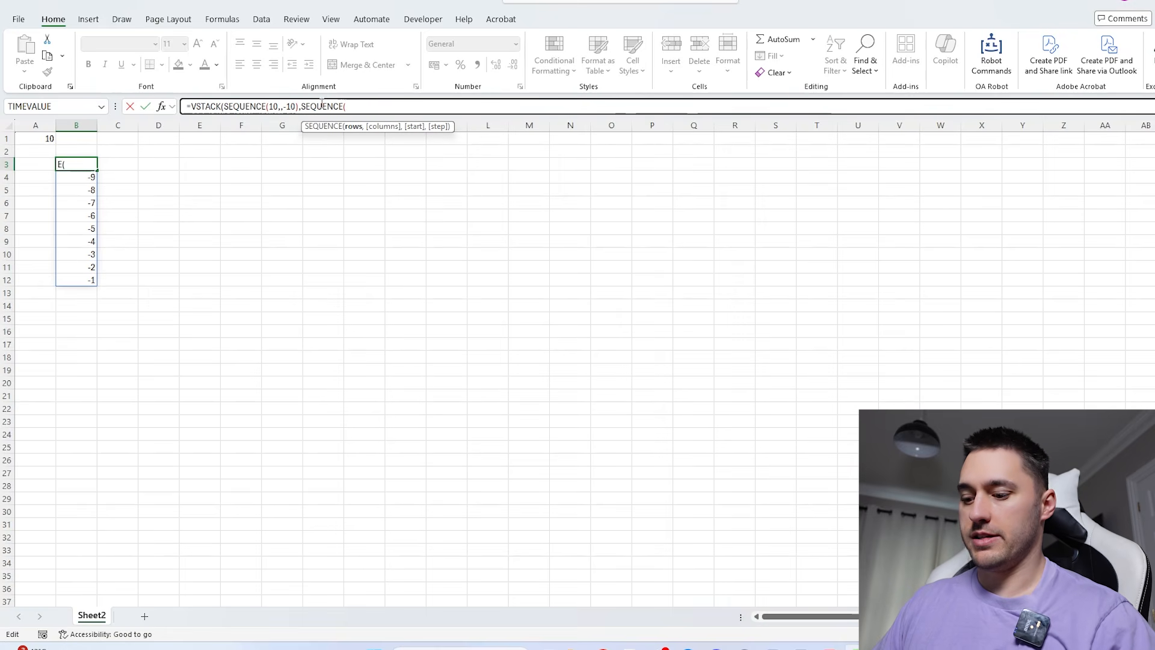
{"action": "type", "text": "10)"}
{"action": "key", "text": "Return"}
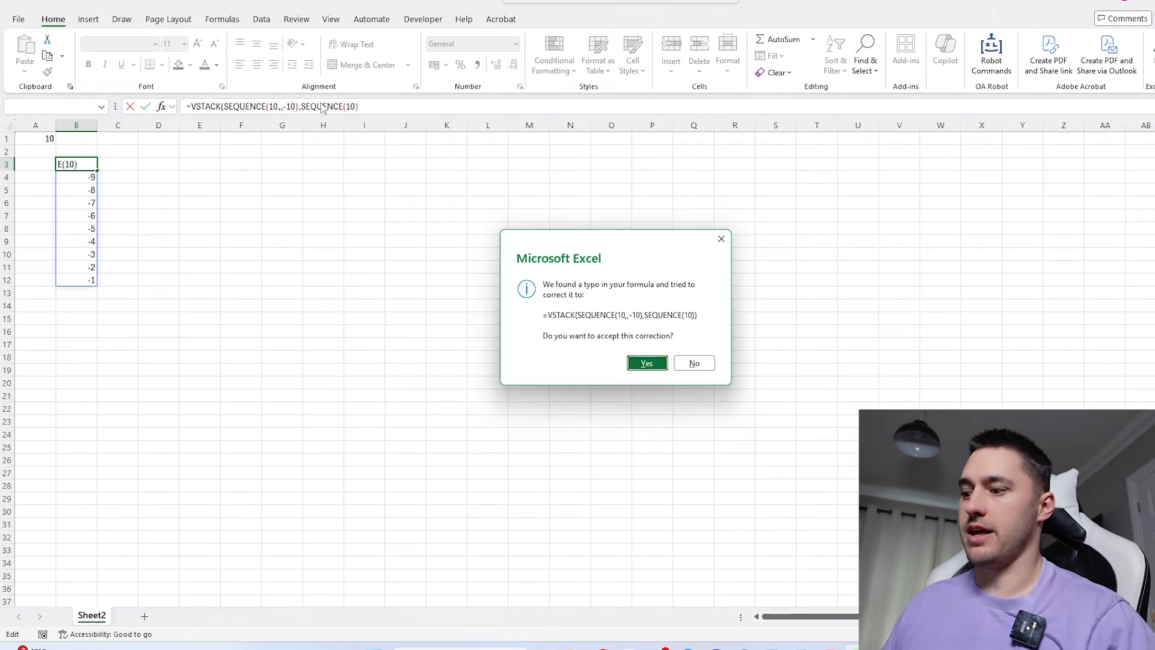
{"action": "key", "text": "Return"}
{"action": "key", "text": "Down"}
{"action": "key", "text": "Down"}
{"action": "key", "text": "Down"}
{"action": "key", "text": "Down"}
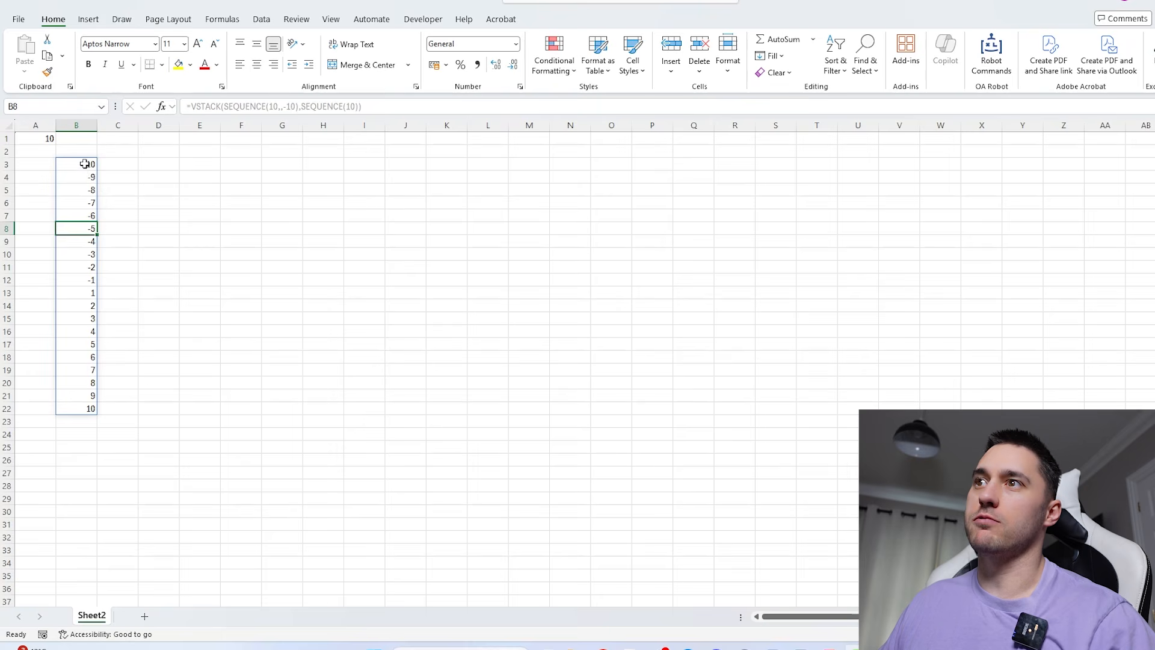
- Copy the VSTACK formula text from B3, without its equals sign, into cell D3
{"action": "left_click_drag", "start_coordinate": [84, 163], "coordinate": [87, 410]}
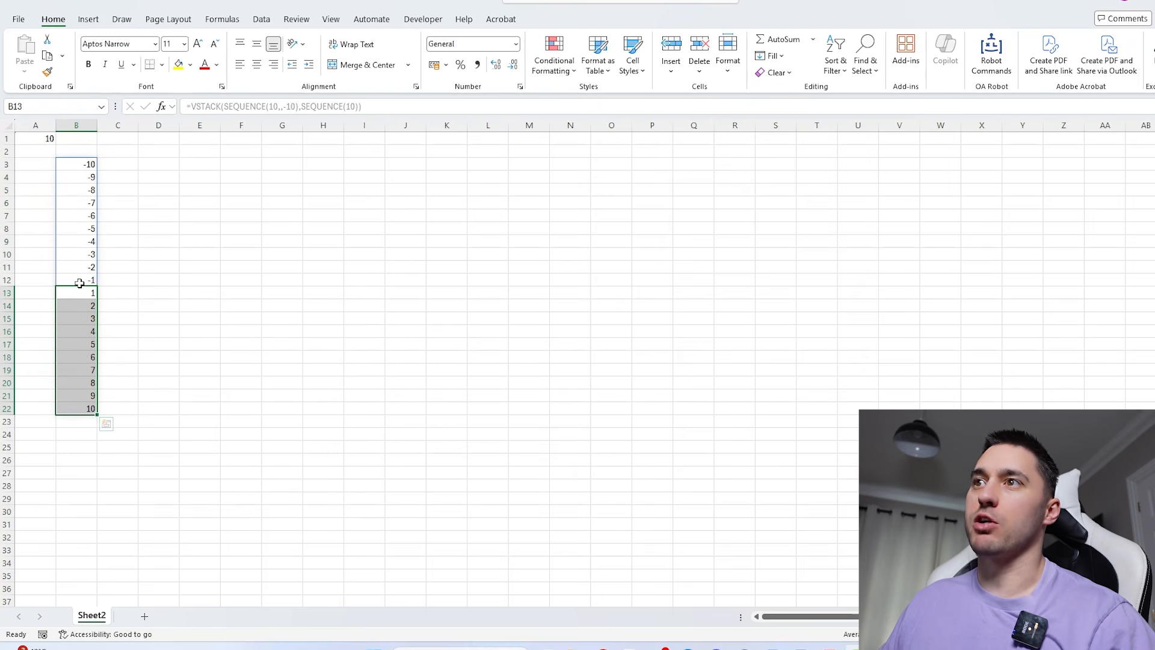
{"action": "left_click", "coordinate": [79, 282]}
{"action": "left_click_drag", "start_coordinate": [79, 165], "coordinate": [79, 411]}
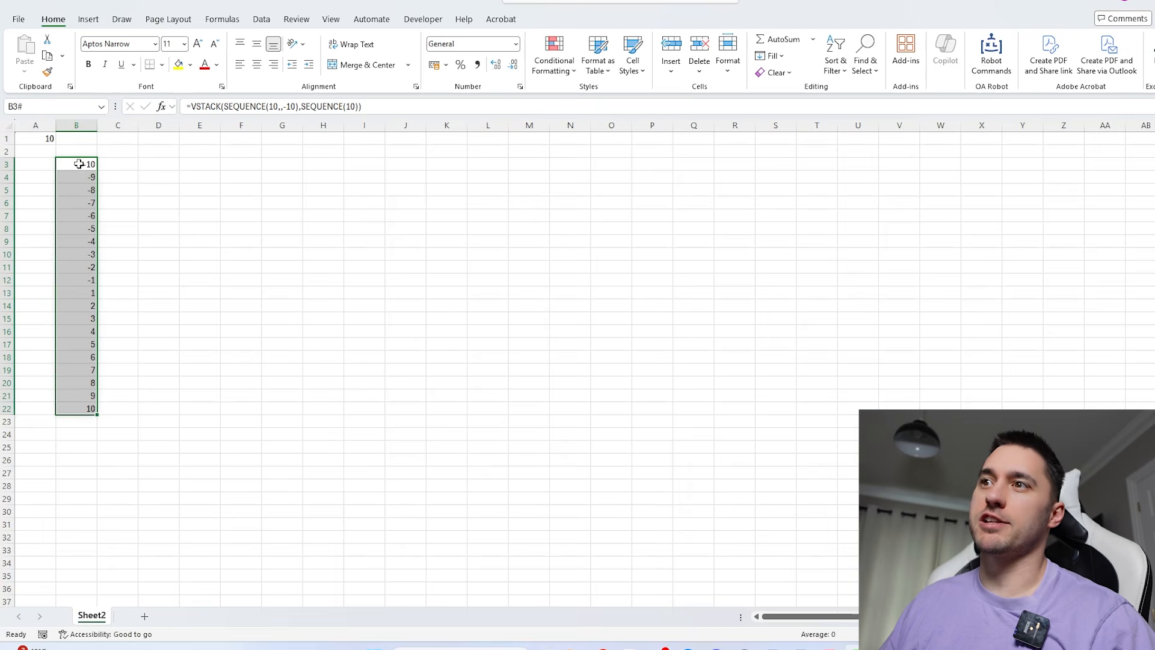
{"action": "left_click_drag", "start_coordinate": [79, 163], "coordinate": [90, 405]}
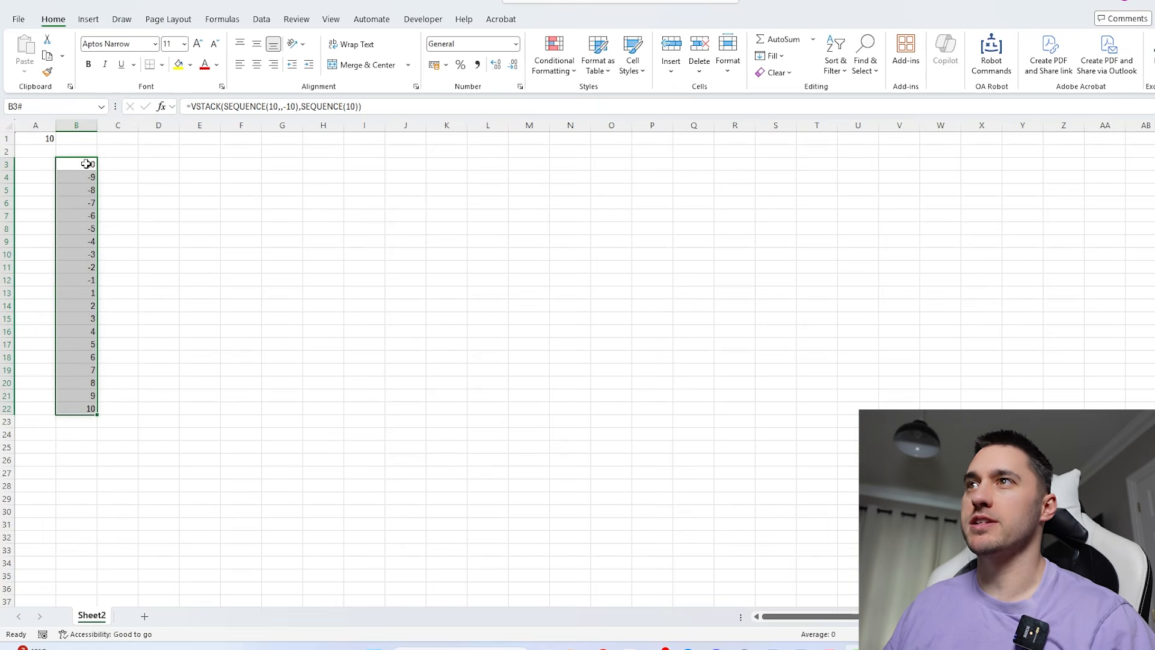
{"action": "left_click_drag", "start_coordinate": [374, 107], "coordinate": [200, 107]}
{"action": "key", "text": "ctrl+c"}
{"action": "key", "text": "Escape"}
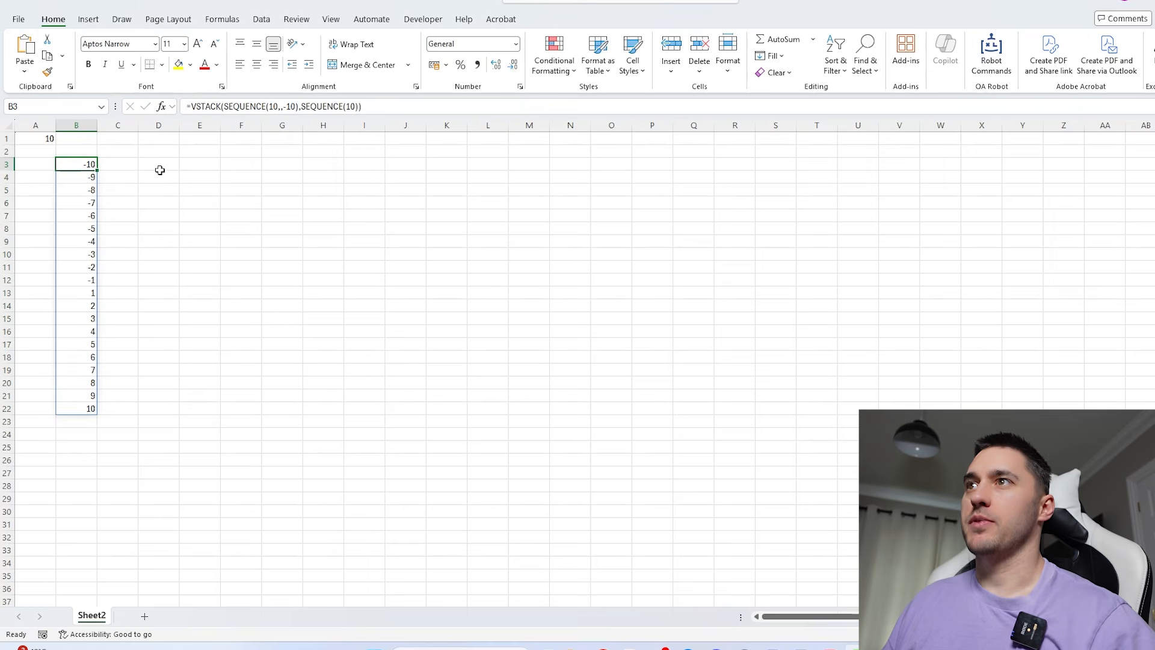
{"action": "left_click", "coordinate": [158, 165]}
{"action": "key", "text": "ctrl+v"}
- Turn the formula text in D3 into =HSTACK(SEQUENCE(,10,-10),SEQUENCE(,10)) so it spills across the row
{"action": "left_click", "coordinate": [186, 105]}
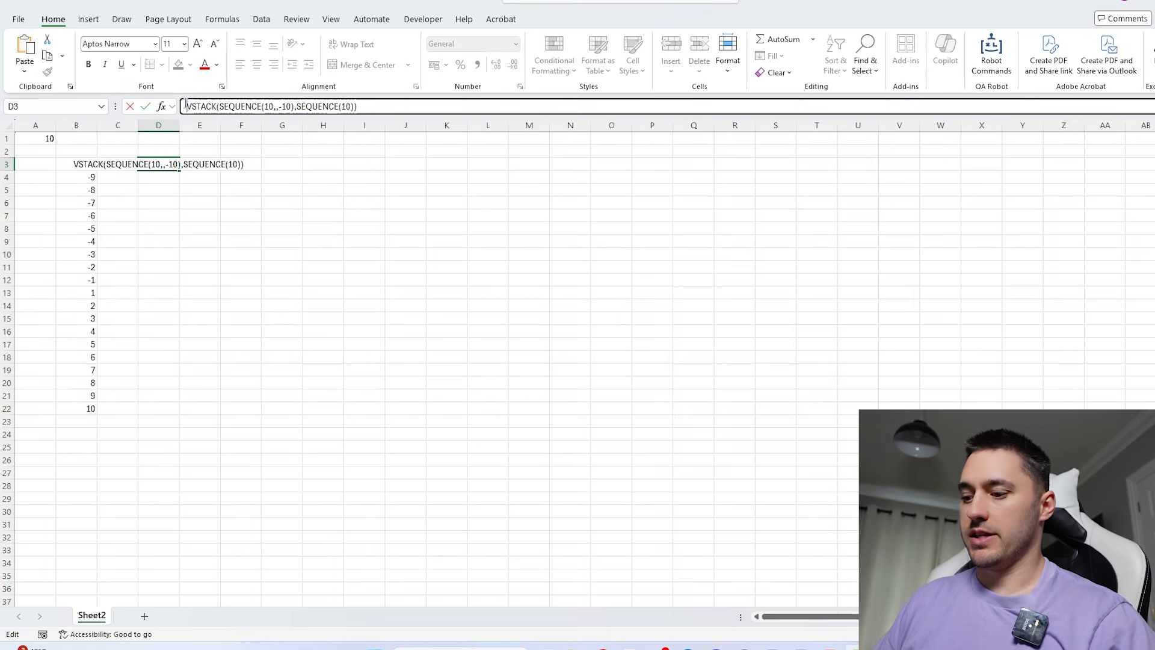
{"action": "type", "text": "=H"}
{"action": "key", "text": "Delete"}
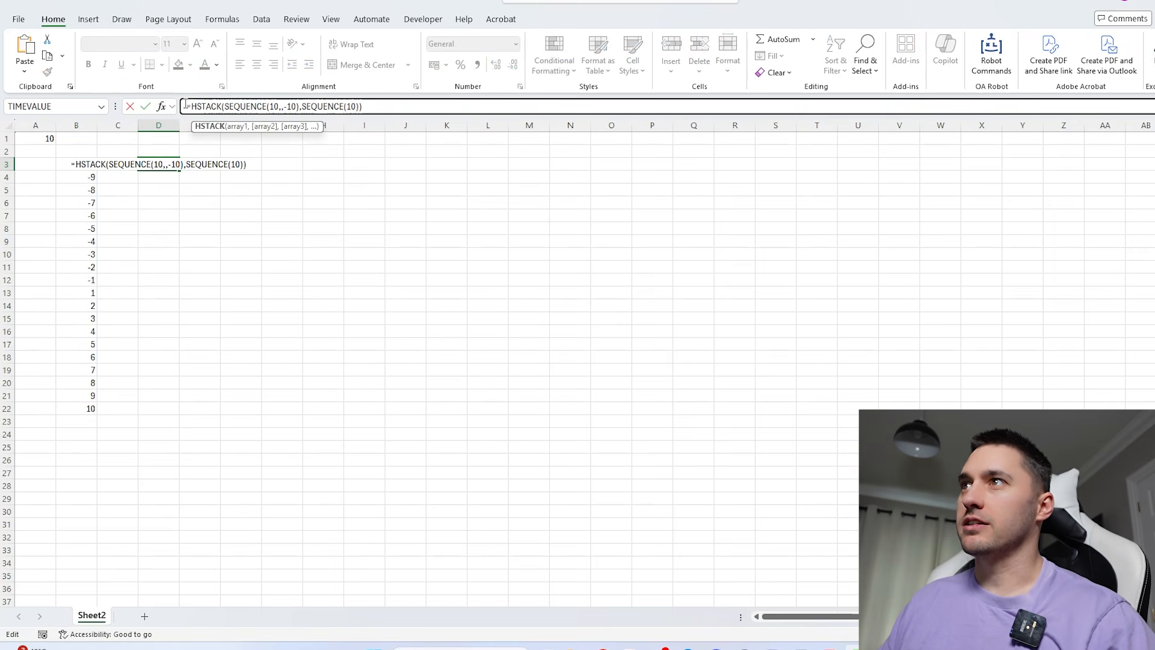
{"action": "left_click", "coordinate": [286, 107]}
{"action": "type", "text": ","}
{"action": "left_click", "coordinate": [287, 107]}
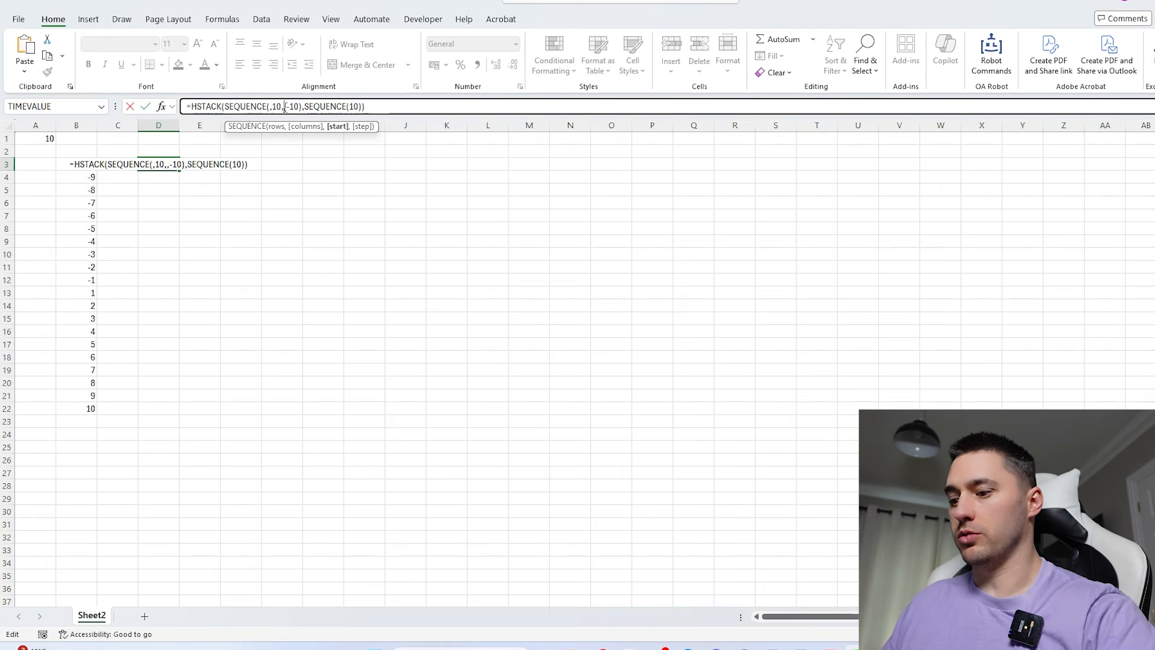
{"action": "key", "text": "BackSpace"}
{"action": "key", "text": "Return"}
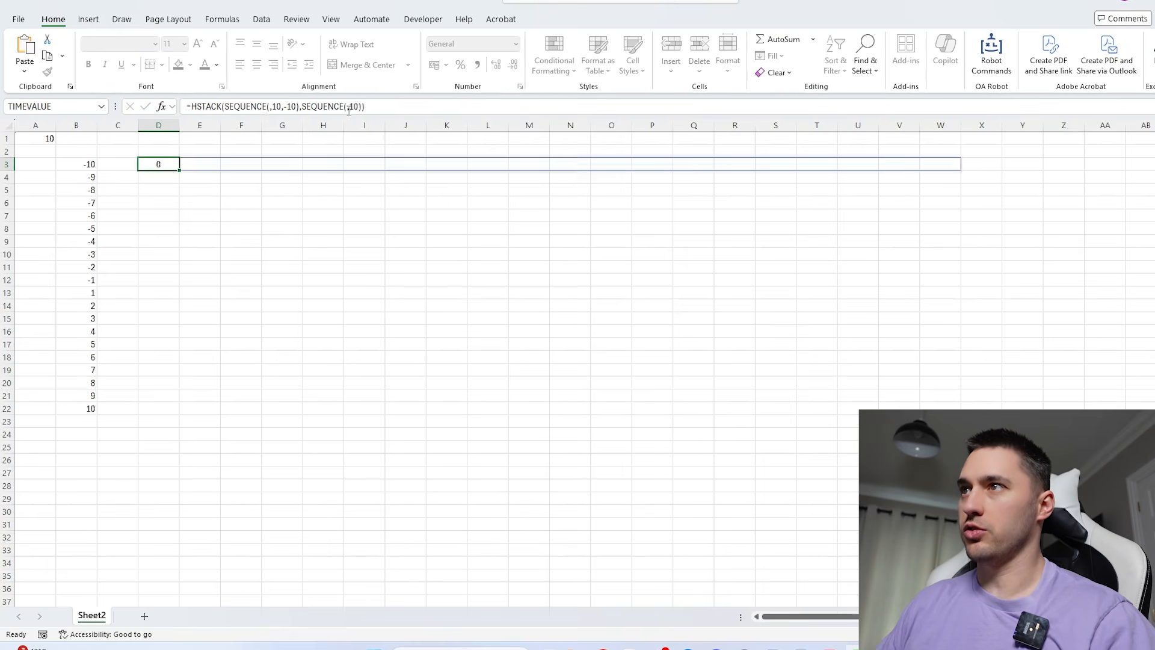
- Copy the HSTACK formula text from D3 and append it to the VSTACK formula in B3 with an ampersand
{"action": "left_click_drag", "start_coordinate": [170, 164], "coordinate": [941, 164]}
{"action": "left_click", "coordinate": [173, 159]}
{"action": "left_click_drag", "start_coordinate": [192, 107], "coordinate": [384, 106]}
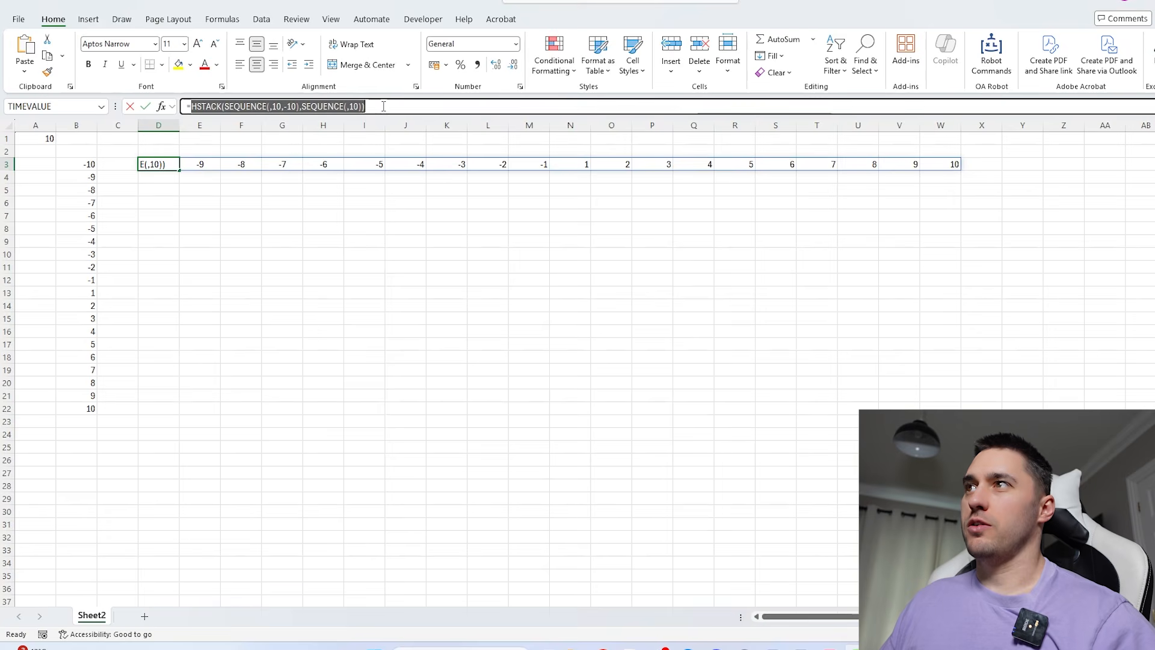
{"action": "key", "text": "Escape"}
{"action": "left_click", "coordinate": [74, 163]}
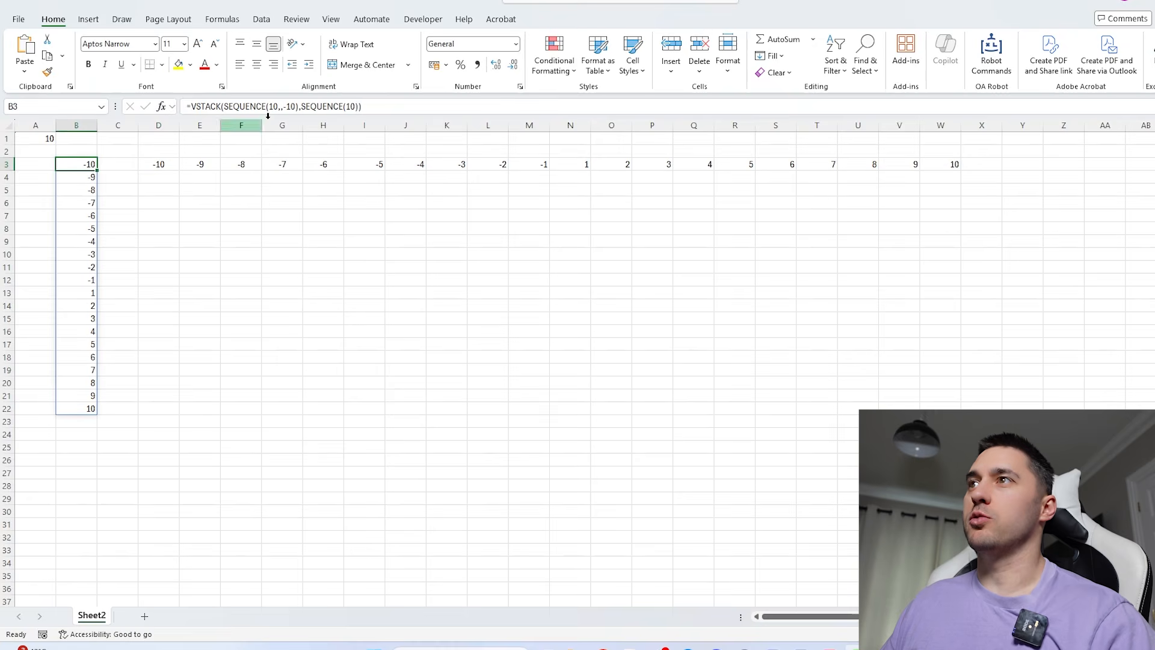
{"action": "left_click", "coordinate": [409, 108]}
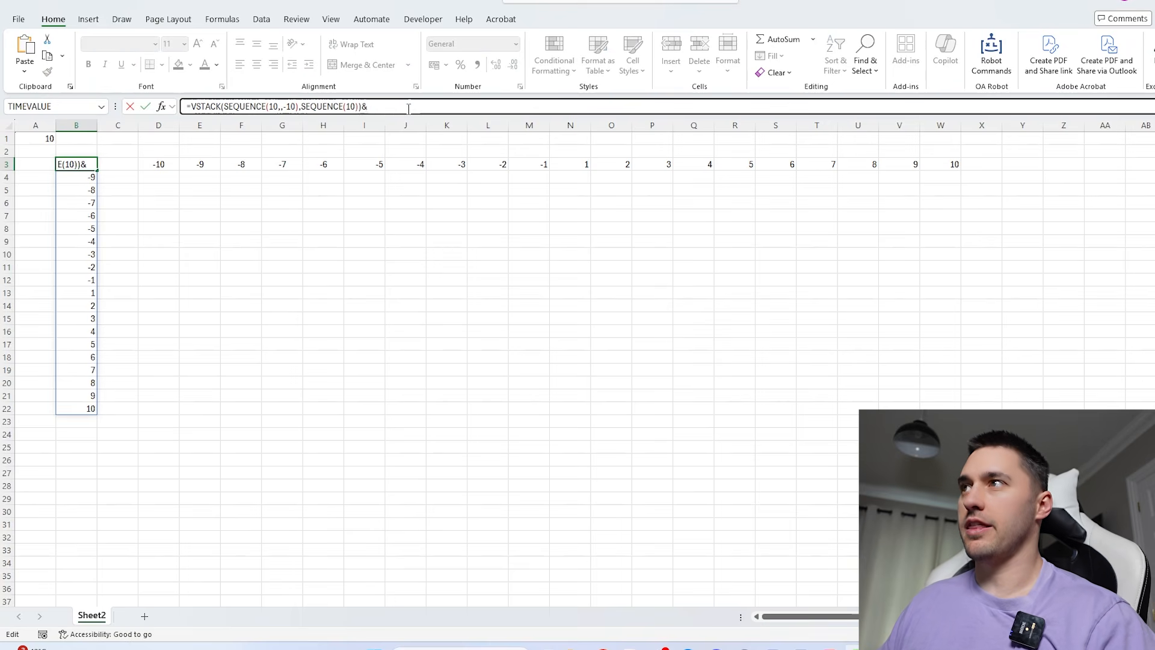
{"action": "type", "text": "&"}
{"action": "key", "text": "ctrl+v"}
- Replace every 10 in the combined VSTACK and HSTACK formula in B3 with a reference to A1
{"action": "double_click", "coordinate": [272, 106]}
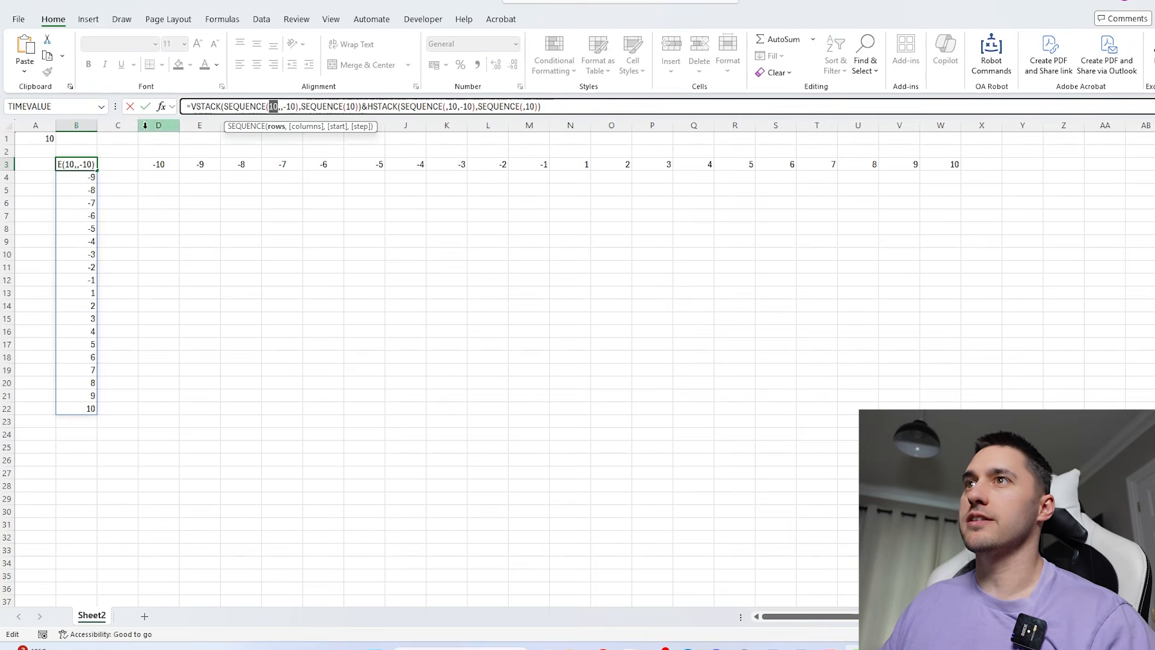
{"action": "left_click", "coordinate": [36, 139]}
{"action": "double_click", "coordinate": [292, 106]}
{"action": "left_click", "coordinate": [34, 138]}
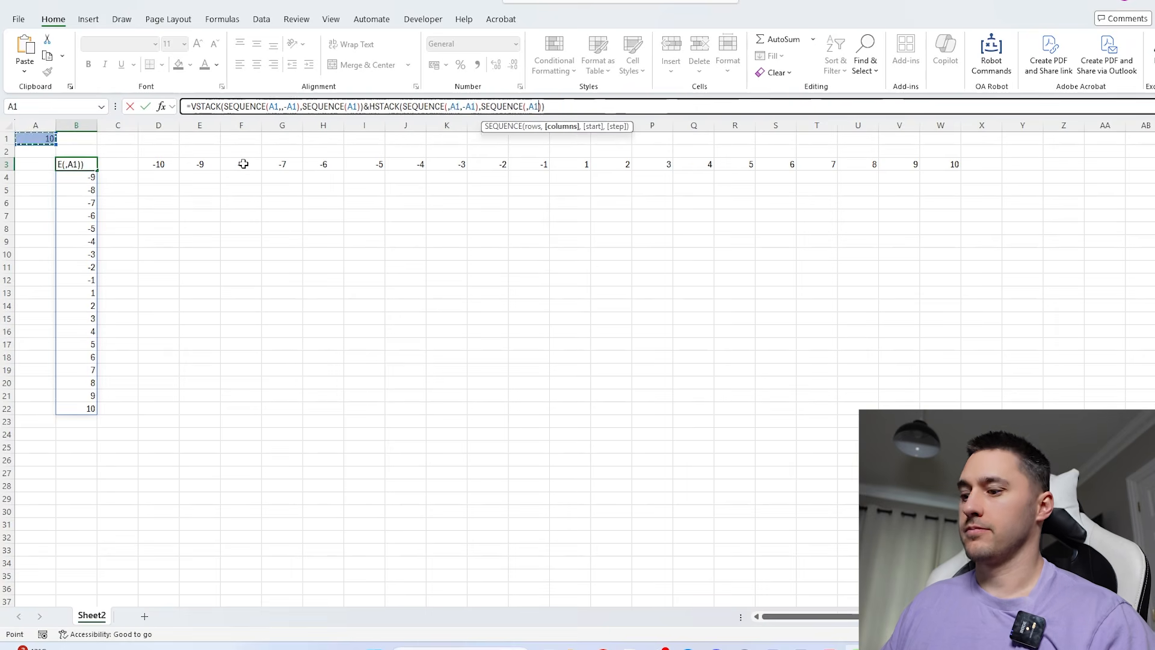
{"action": "key", "text": "Return"}
- Delete the separate HSTACK formula in D3 that blocks the spill range of the B3 formula
{"action": "left_click_drag", "start_coordinate": [158, 164], "coordinate": [1037, 293]}
{"action": "key", "text": "Delete"}
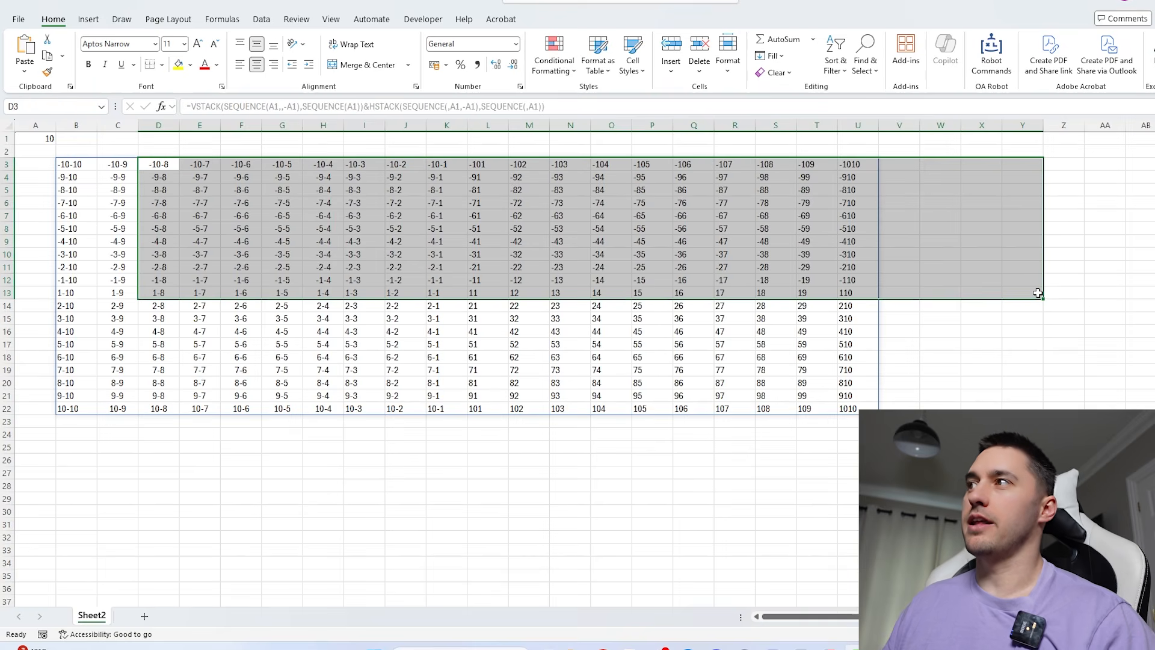
{"action": "left_click_drag", "start_coordinate": [570, 409], "coordinate": [611, 409]}
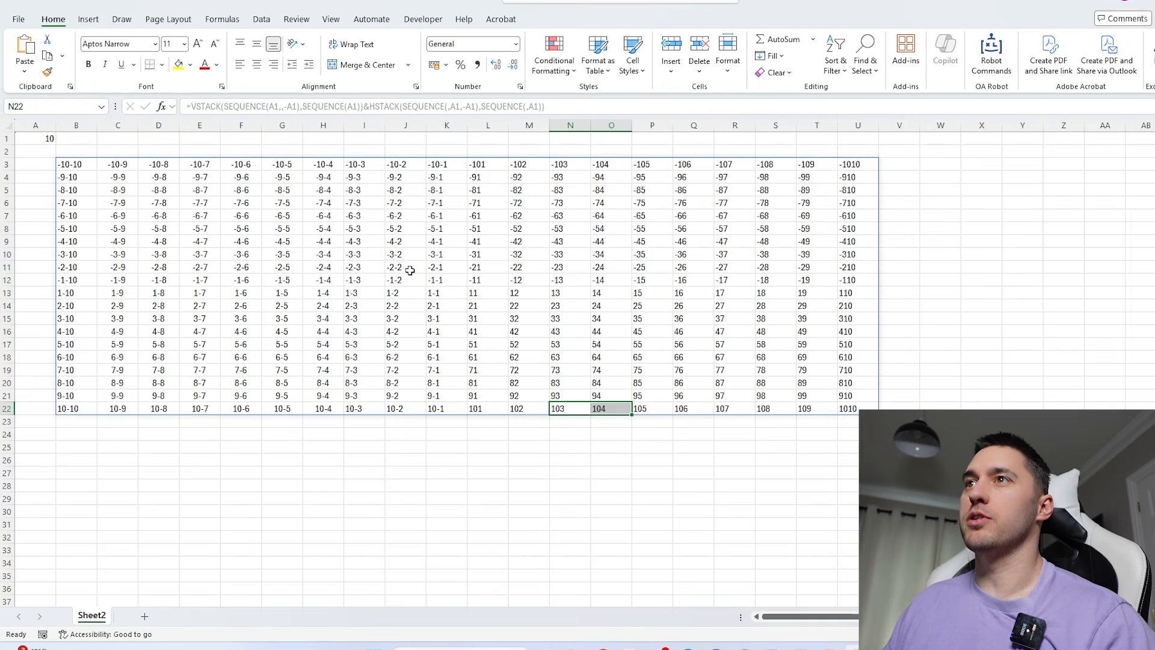
- Narrow all columns of the sheet to one uniform width that still fits the coordinates
{"action": "left_click", "coordinate": [8, 123]}
{"action": "left_click_drag", "start_coordinate": [56, 125], "coordinate": [45, 124]}
{"action": "left_click", "coordinate": [64, 175]}
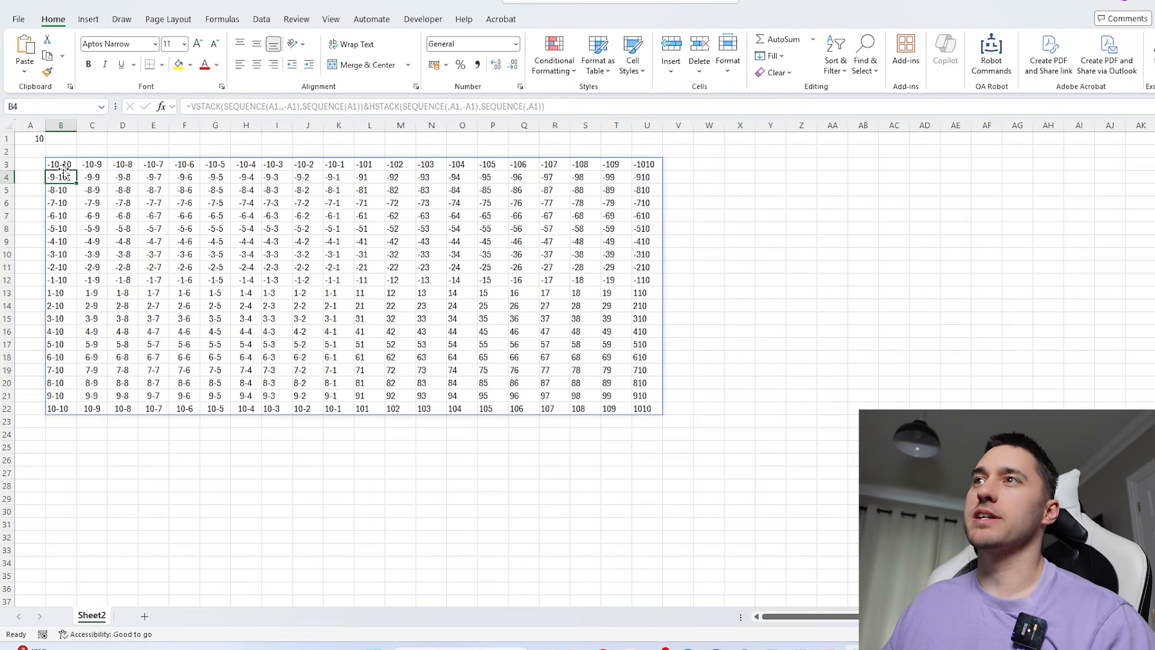
- Insert a comma separator, ","&, before HSTACK in the B3 formula so each pair reads as row,column
{"action": "left_click", "coordinate": [61, 165]}
{"action": "left_click", "coordinate": [384, 106]}
{"action": "left_click", "coordinate": [405, 108]}
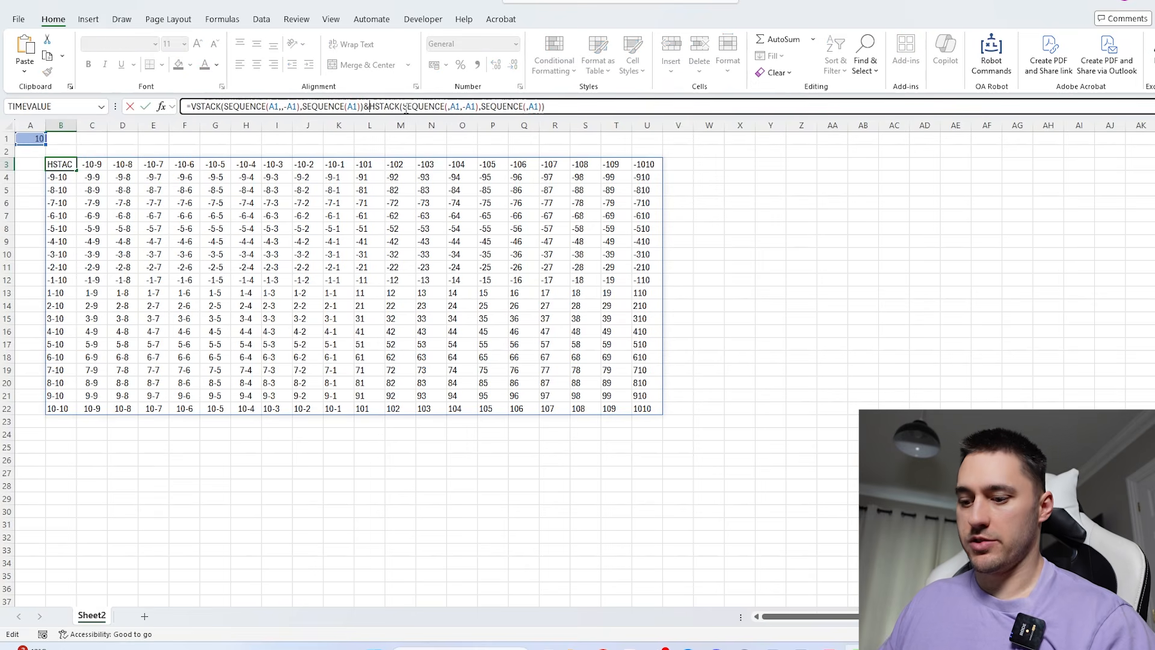
{"action": "type", "text": "\",\"&"}
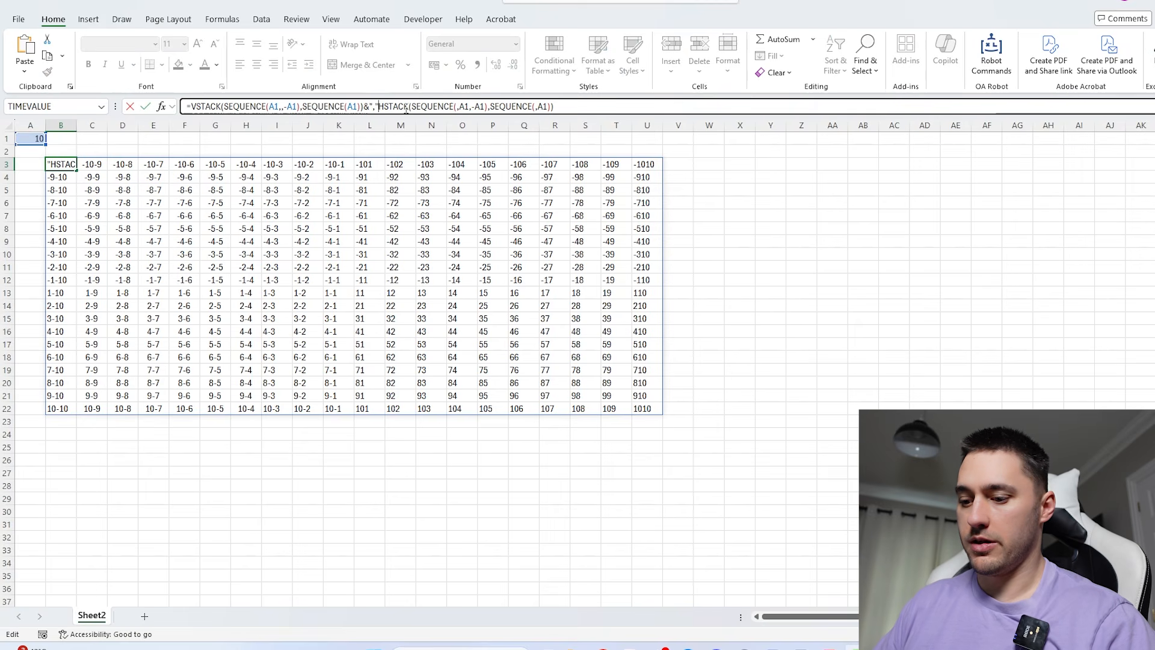
{"action": "key", "text": "Return"}
{"action": "left_click", "coordinate": [154, 201]}
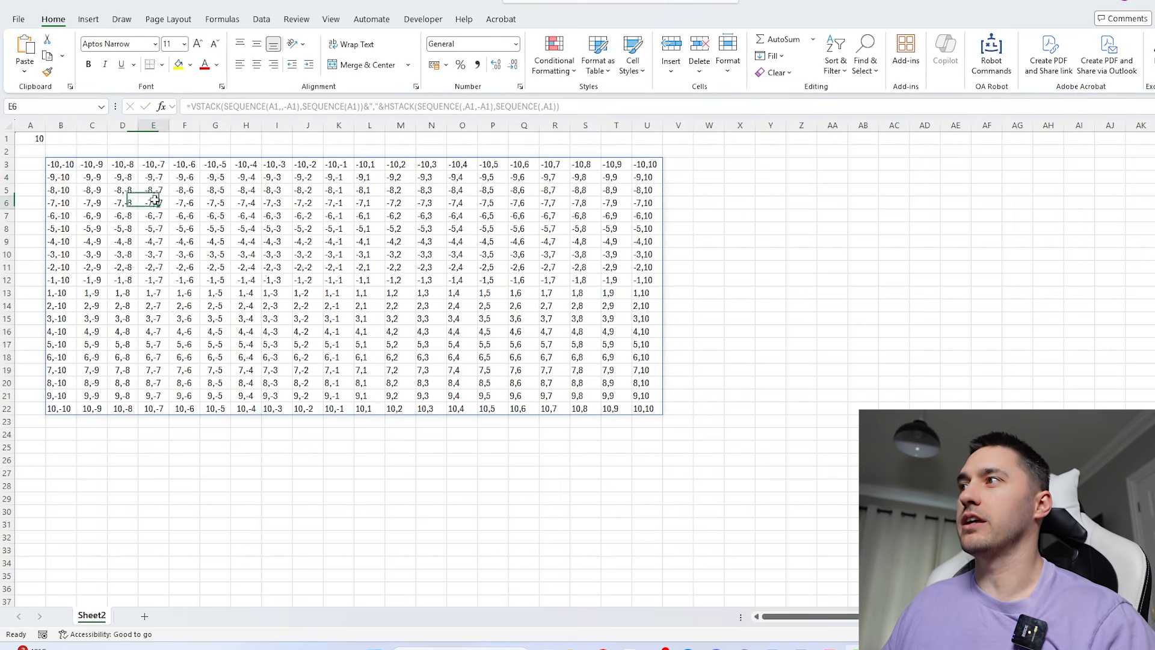
{"action": "left_click", "coordinate": [461, 307]}
- Set A1 to 100 and look through the enlarged coordinate grid
{"action": "left_click", "coordinate": [40, 138]}
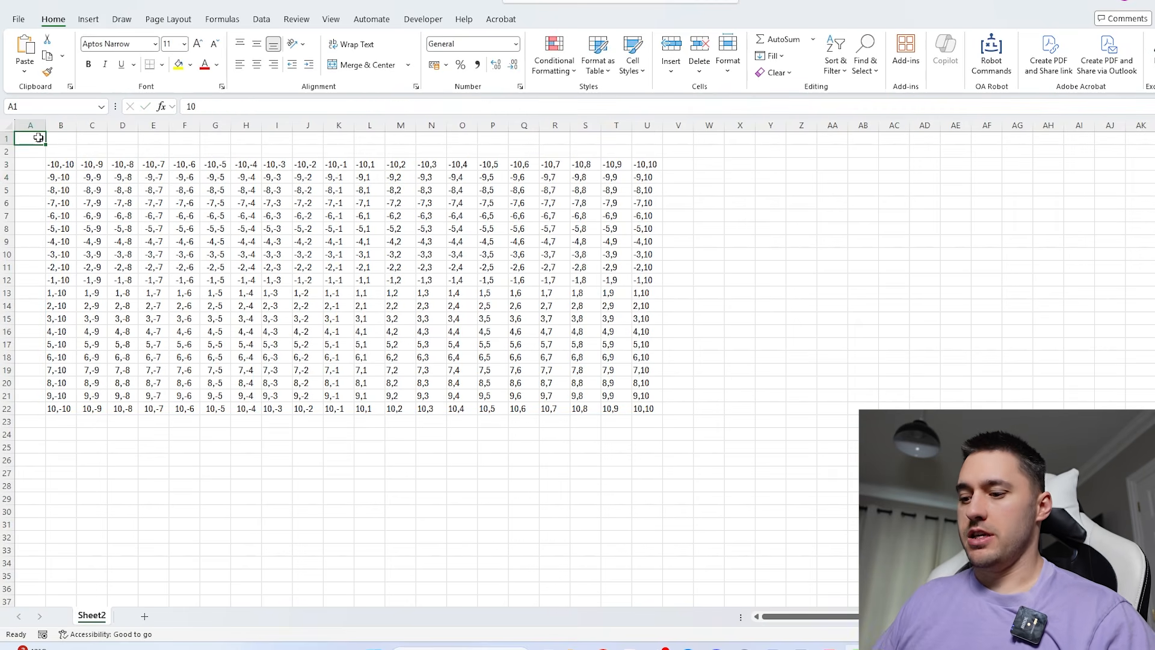
{"action": "type", "text": "1"}
{"action": "key", "text": "Return"}
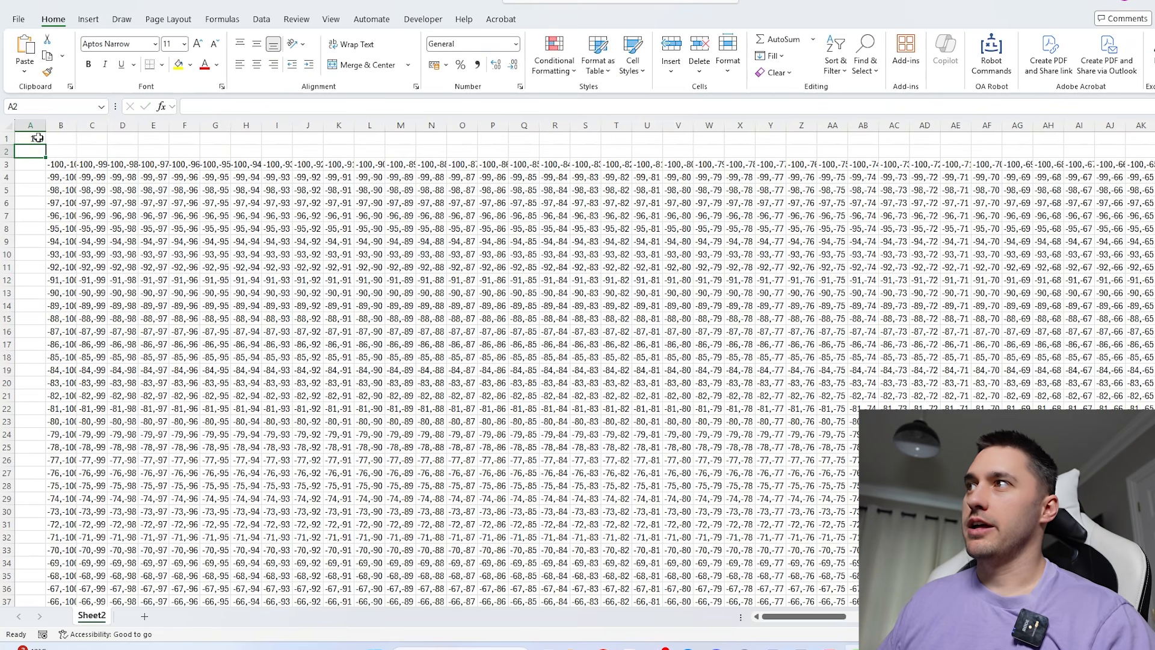
{"action": "left_click", "coordinate": [521, 279]}
{"action": "scroll", "coordinate": [520, 280], "scroll_direction": "down", "scroll_amount": 9}
{"action": "scroll", "coordinate": [520, 280], "scroll_direction": "right", "scroll_amount": 4}
{"action": "scroll", "coordinate": [520, 280], "scroll_direction": "left", "scroll_amount": 4}
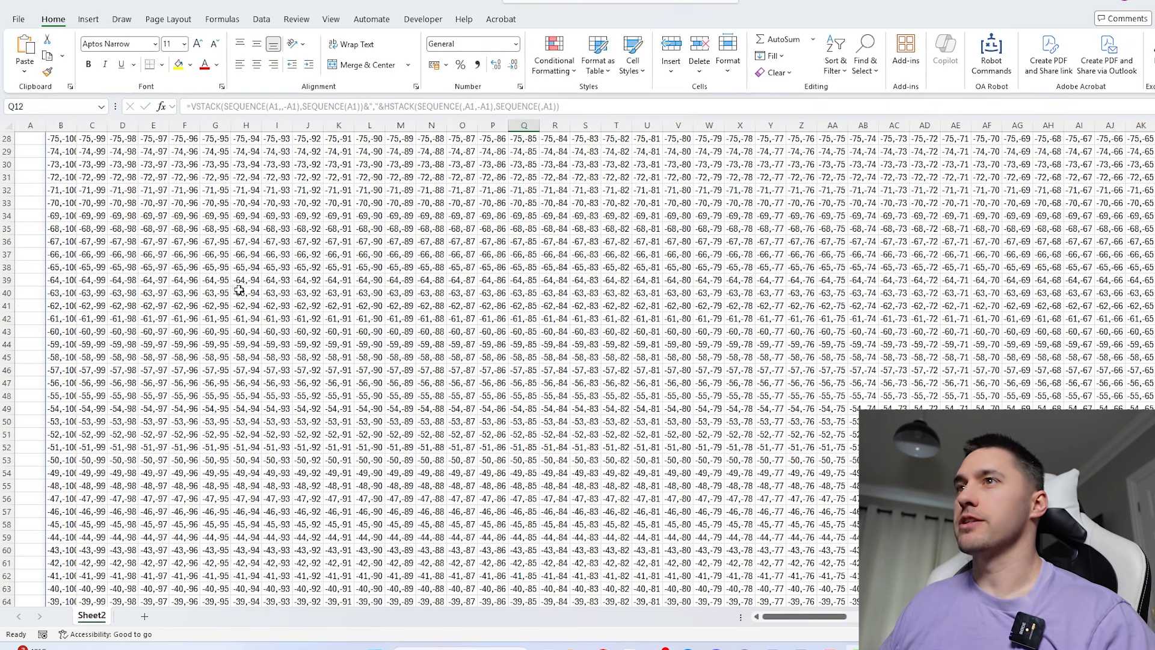
{"action": "scroll", "coordinate": [237, 289], "scroll_direction": "up", "scroll_amount": 9}
- Set A1 back to 10 and return to the formula cell B3
{"action": "left_click", "coordinate": [36, 139]}
{"action": "type", "text": "100"}
{"action": "key", "text": "Return"}
{"action": "left_click", "coordinate": [60, 164]}
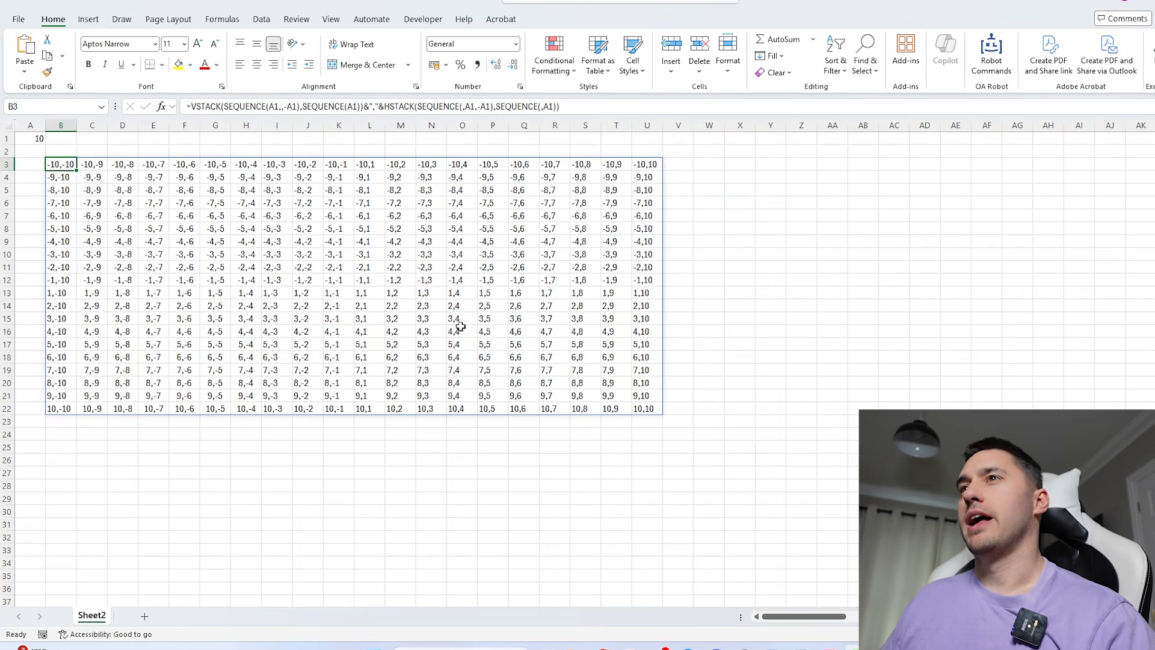
- Highlight the four centre cells K12:L13 of the coordinate grid in yellow
{"action": "left_click", "coordinate": [350, 284]}
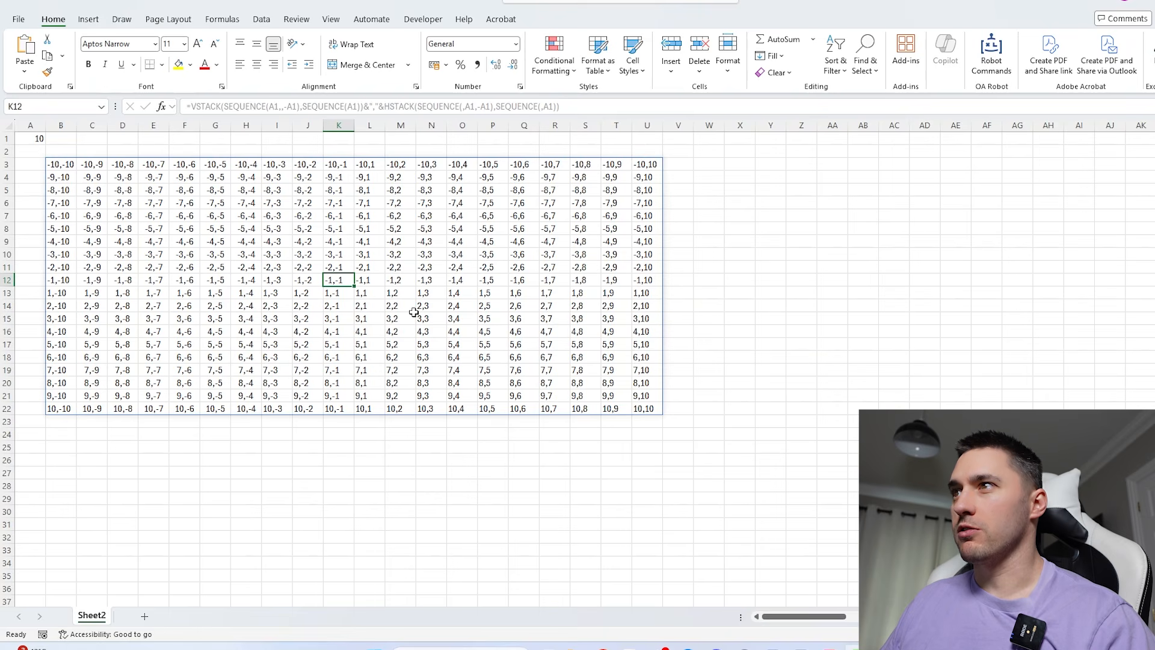
{"action": "key", "text": "shift+Right"}
{"action": "key", "text": "shift+Down"}
{"action": "left_click", "coordinate": [178, 65]}
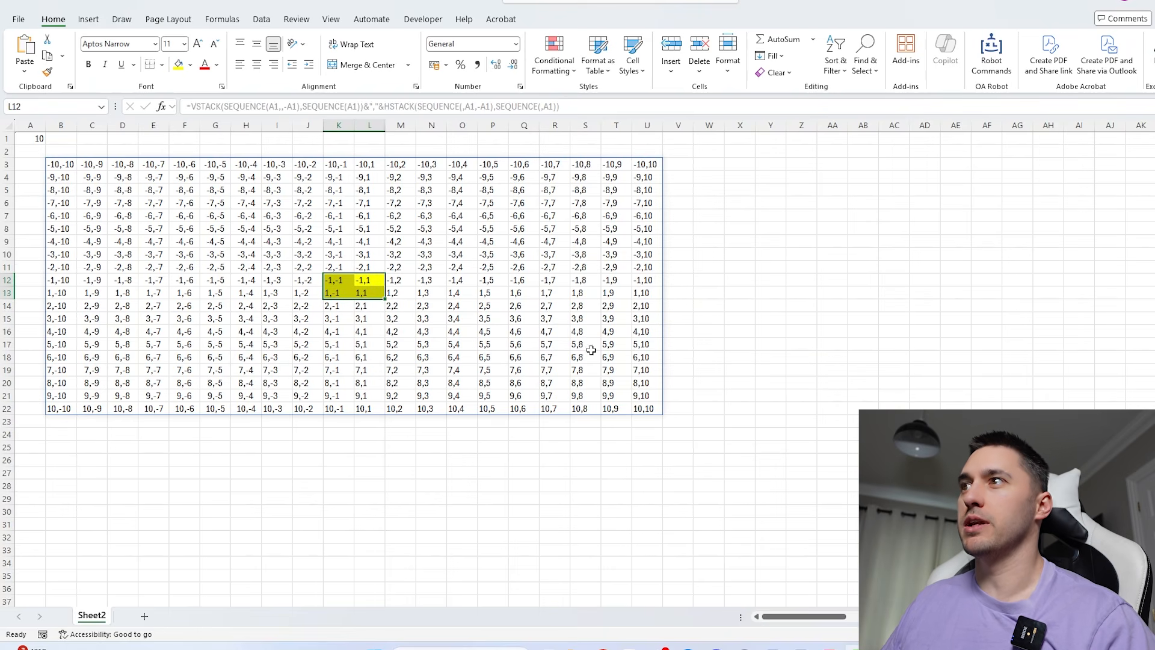
{"action": "left_click", "coordinate": [789, 281]}
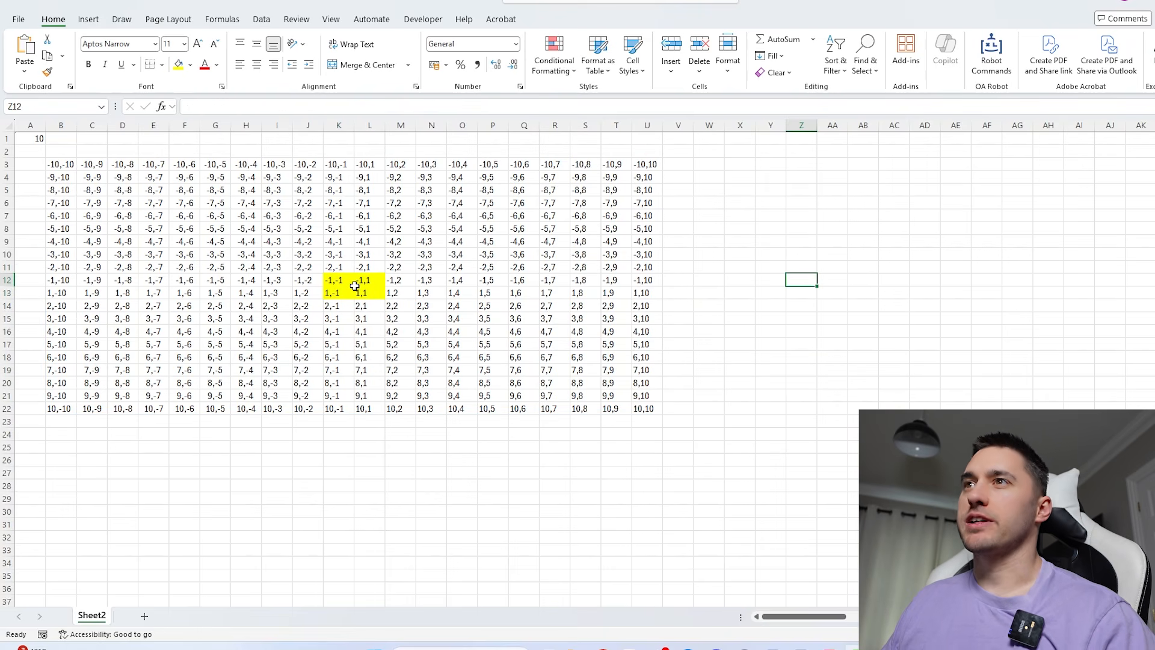
- Examine how the grid's coordinates run from the yellow centre cells out to the corner cell B3
{"action": "left_click", "coordinate": [61, 163]}
{"action": "left_click", "coordinate": [133, 163]}
{"action": "left_click", "coordinate": [398, 176]}
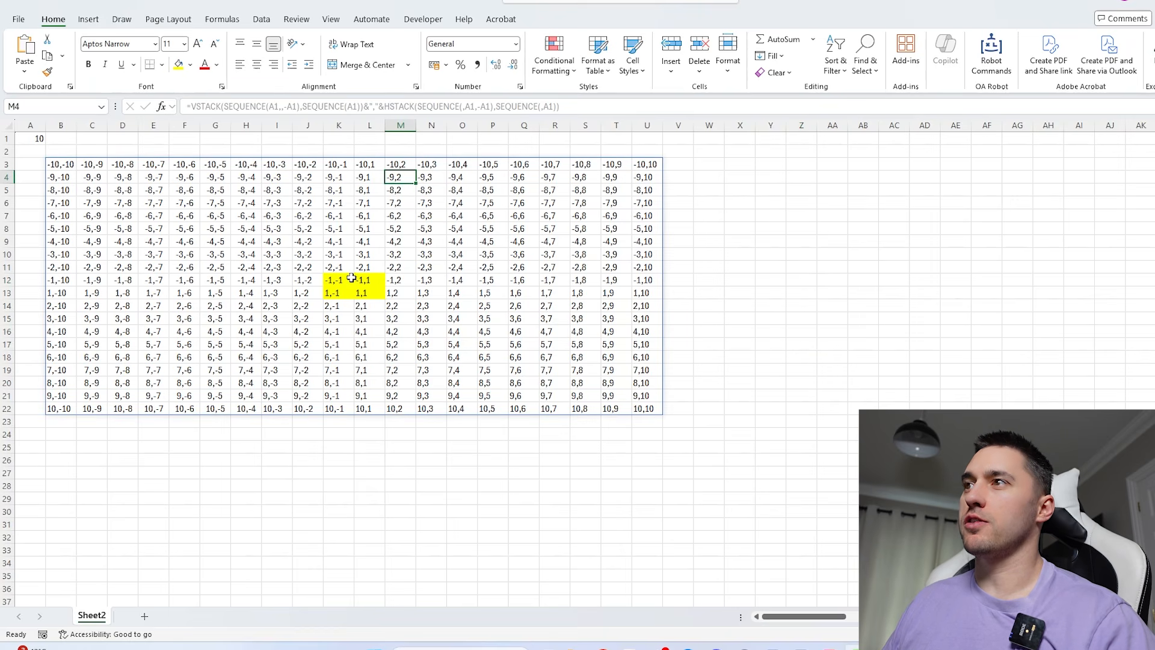
{"action": "left_click", "coordinate": [351, 290]}
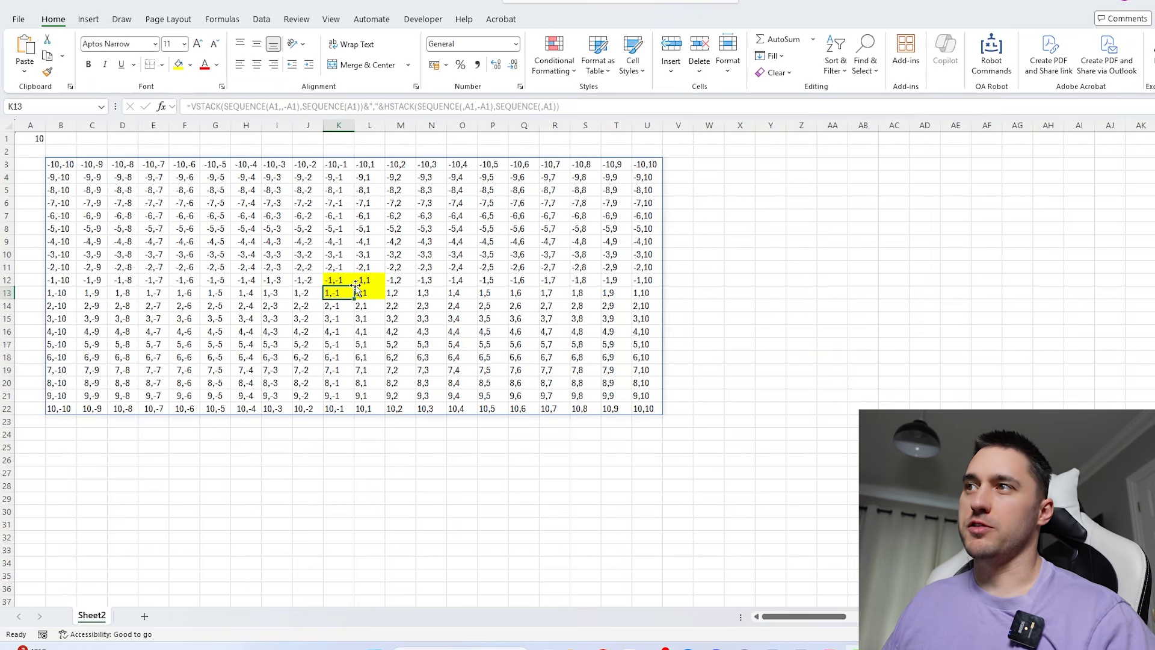
{"action": "left_click_drag", "start_coordinate": [324, 291], "coordinate": [61, 163]}
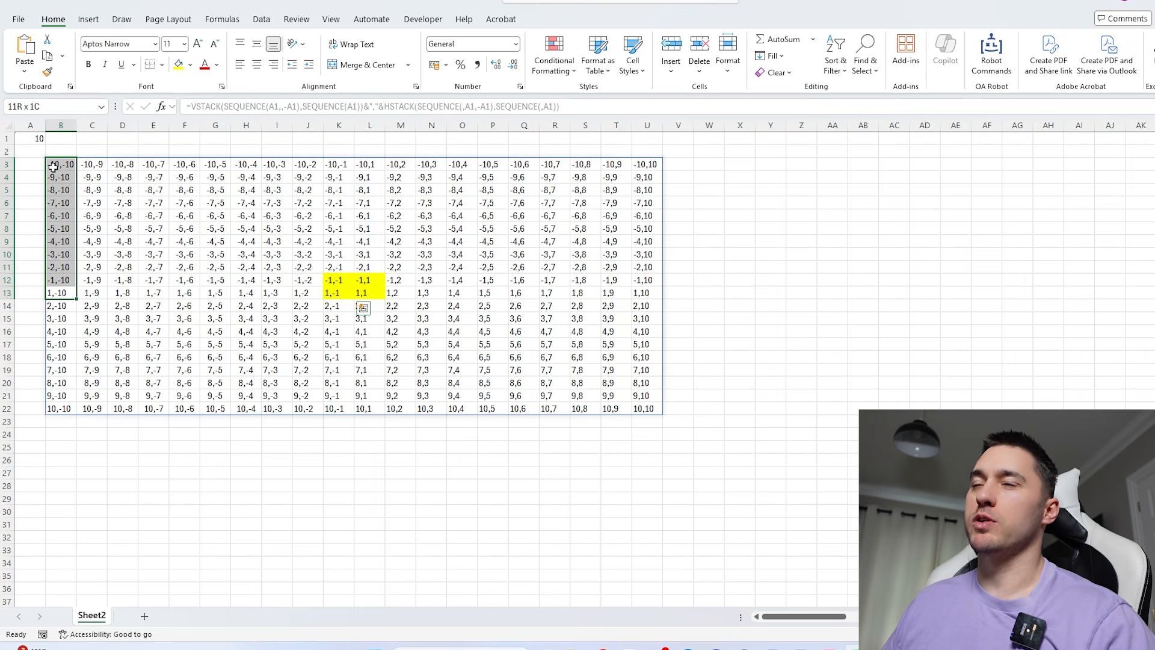
{"action": "left_click_drag", "start_coordinate": [330, 292], "coordinate": [60, 291]}
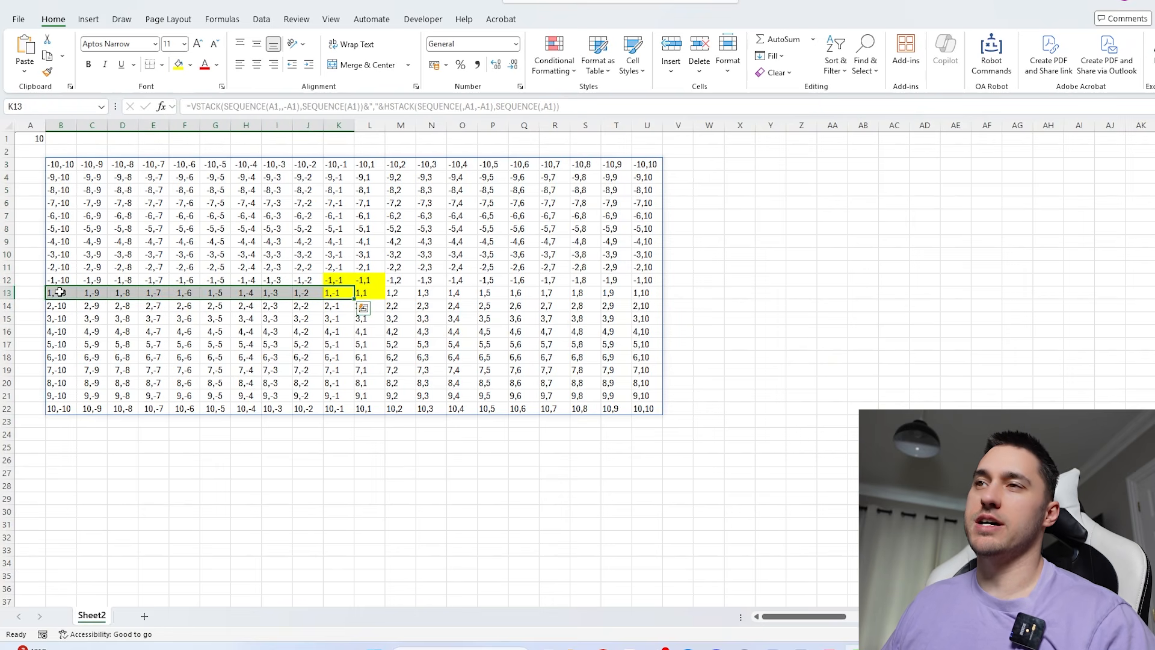
{"action": "left_click_drag", "start_coordinate": [54, 172], "coordinate": [248, 275]}
{"action": "left_click", "coordinate": [336, 289]}
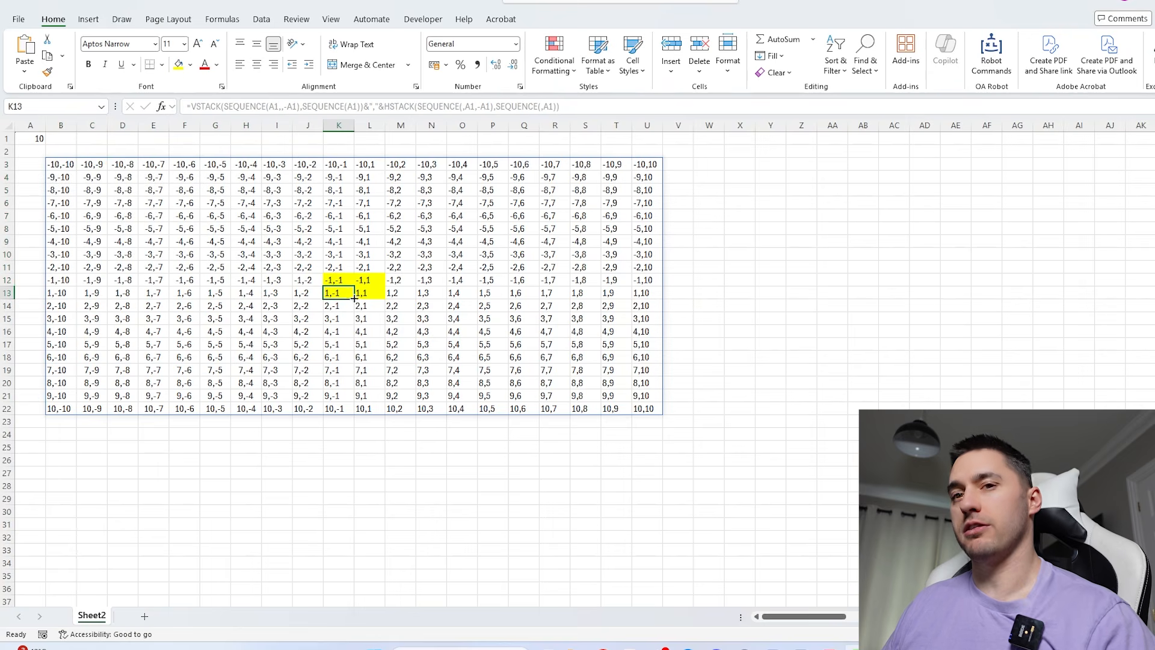
{"action": "left_click", "coordinate": [62, 168]}
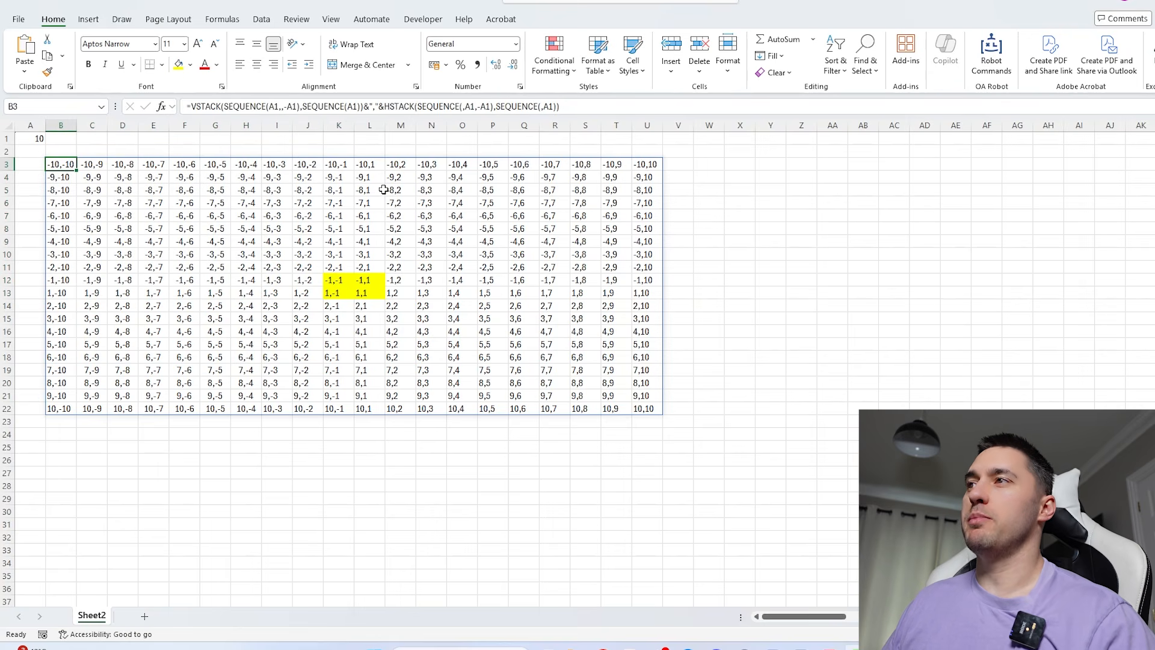
- Enter =TEXTSPLIT(B3,",") in W3 to split the first coordinate pair into two cells
{"action": "left_click", "coordinate": [703, 163]}
{"action": "type", "text": "="}
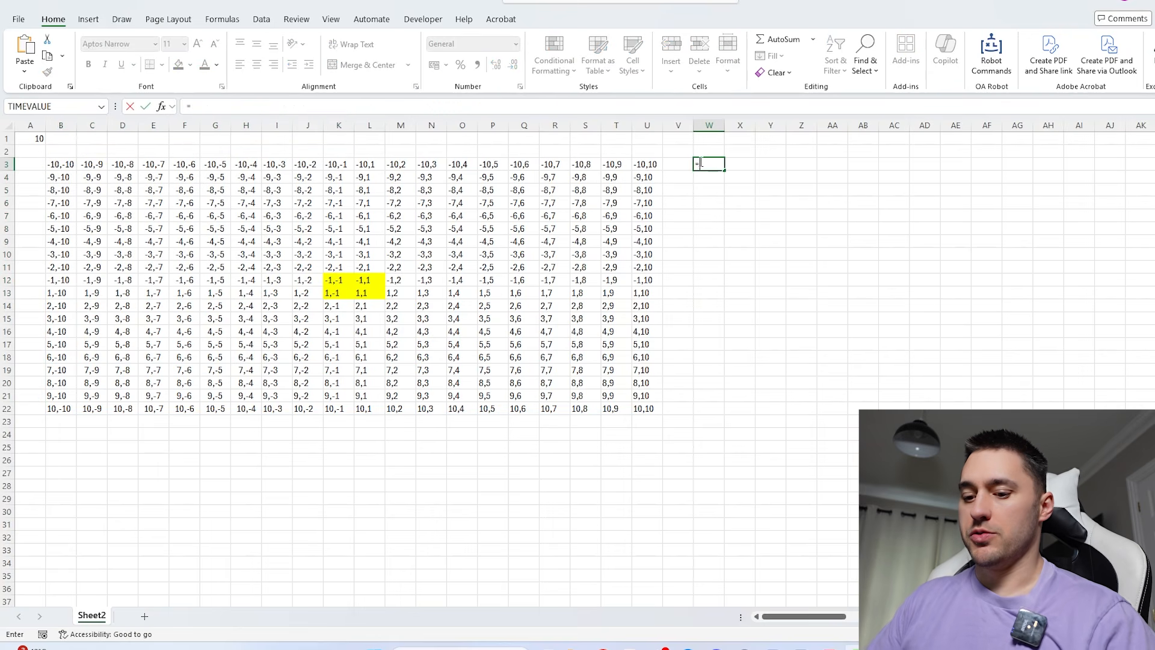
{"action": "type", "text": "text"}
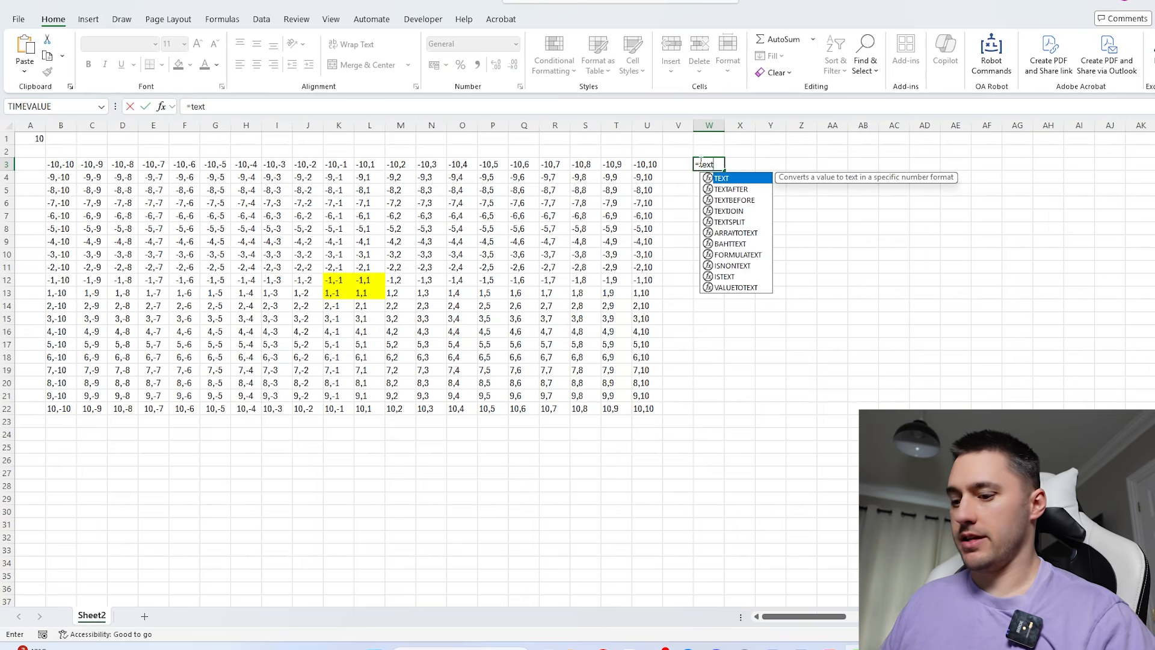
{"action": "type", "text": "s"}
{"action": "key", "text": "Tab"}
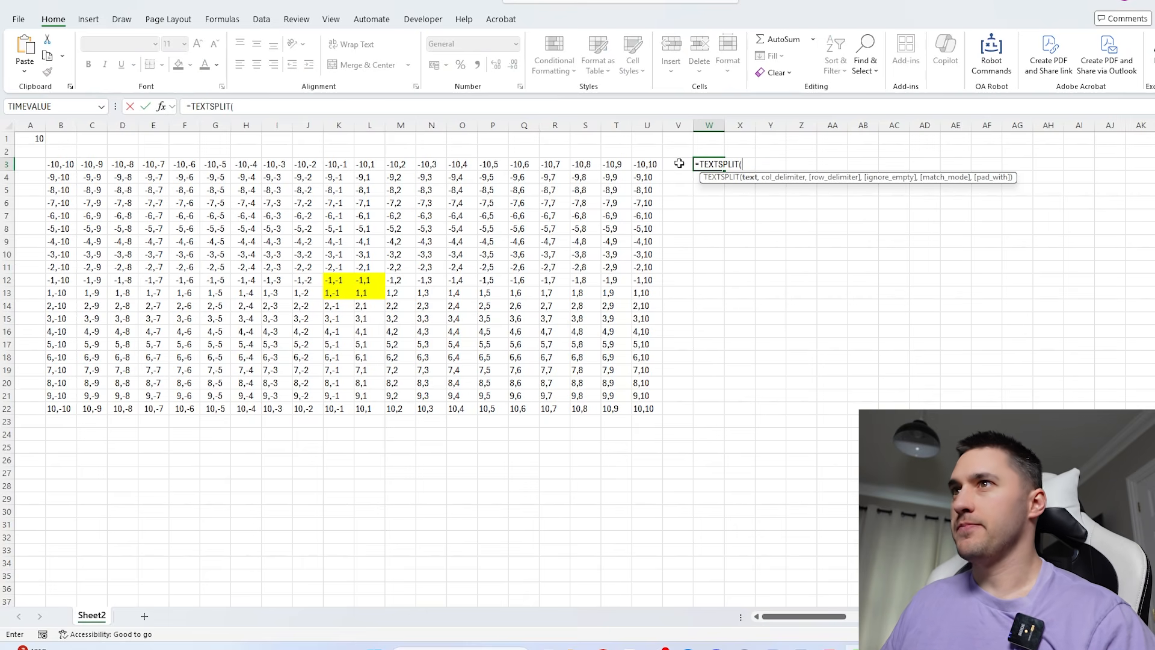
{"action": "left_click", "coordinate": [65, 165]}
{"action": "type", "text": ",\",\")"}
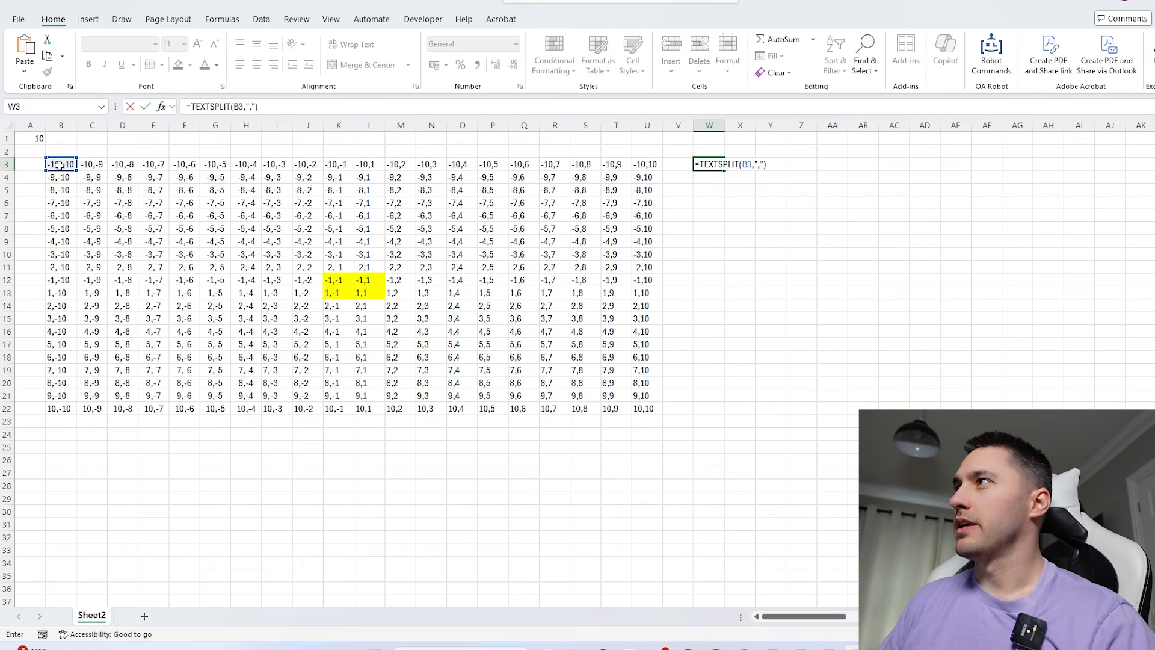
{"action": "key", "text": "Return"}
- Multiply the TEXTSPLIT formula in W3 by 1 to convert the split text into numbers
{"action": "left_click", "coordinate": [715, 166]}
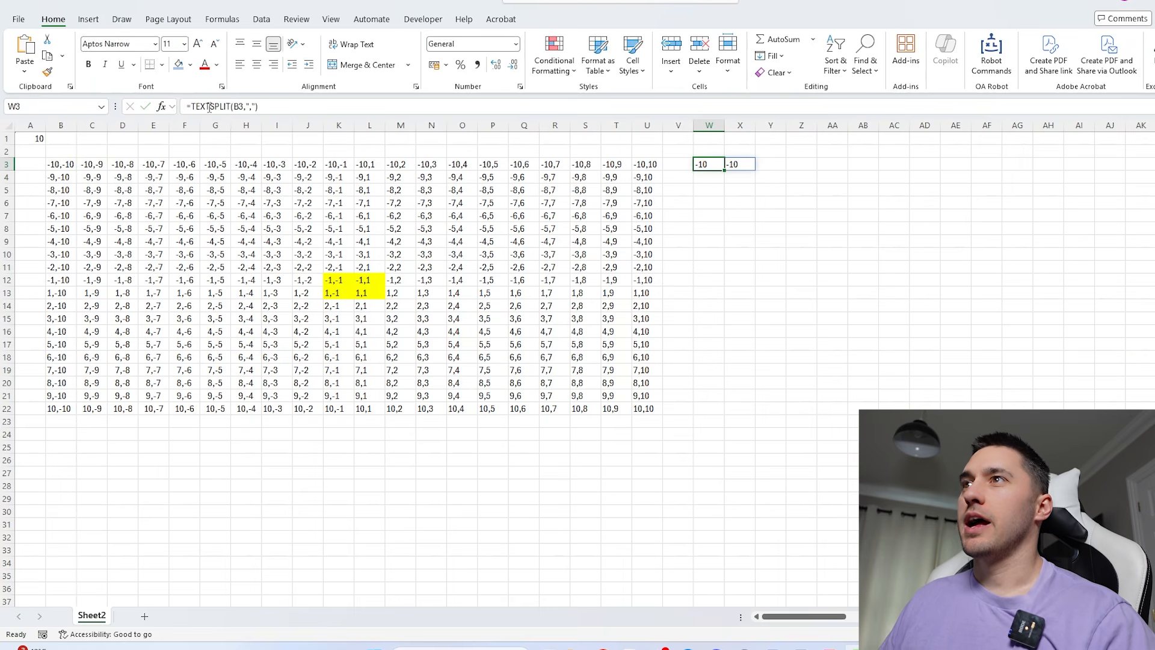
{"action": "left_click", "coordinate": [267, 106]}
{"action": "type", "text": "*1"}
{"action": "key", "text": "Return"}
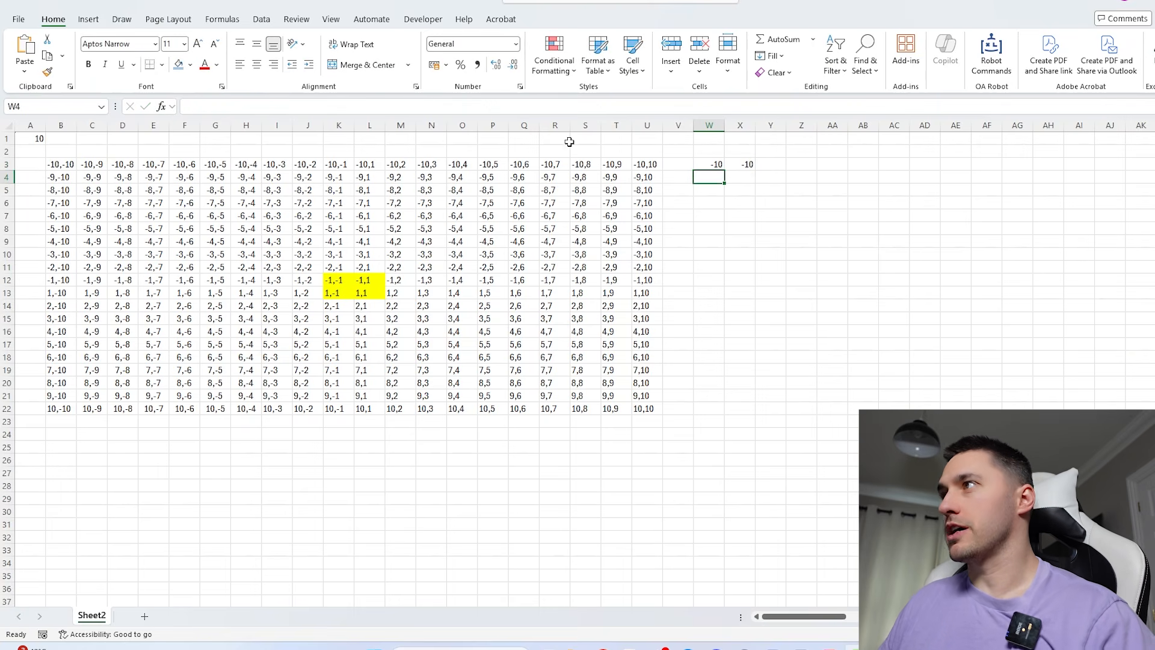
- Wrap the TEXTSPLIT formula in W3 in SUMSQ to add the squares of the two coordinates
{"action": "left_click", "coordinate": [716, 167]}
{"action": "left_click", "coordinate": [194, 106]}
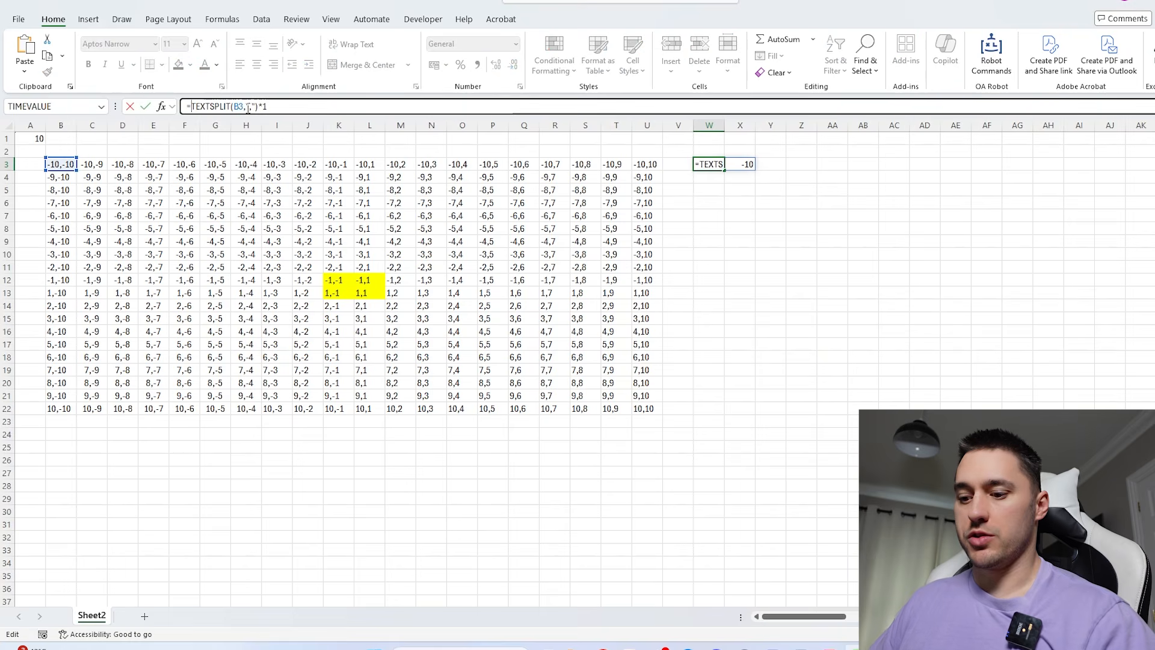
{"action": "type", "text": "sums"}
{"action": "key", "text": "Tab"}
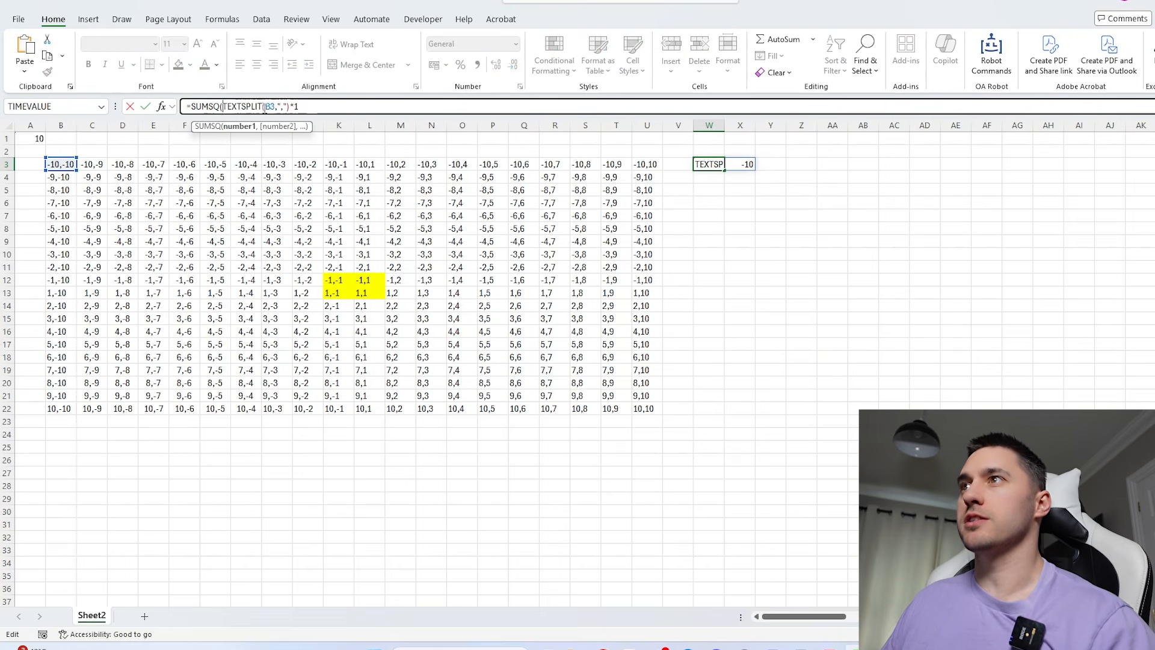
{"action": "left_click", "coordinate": [325, 111]}
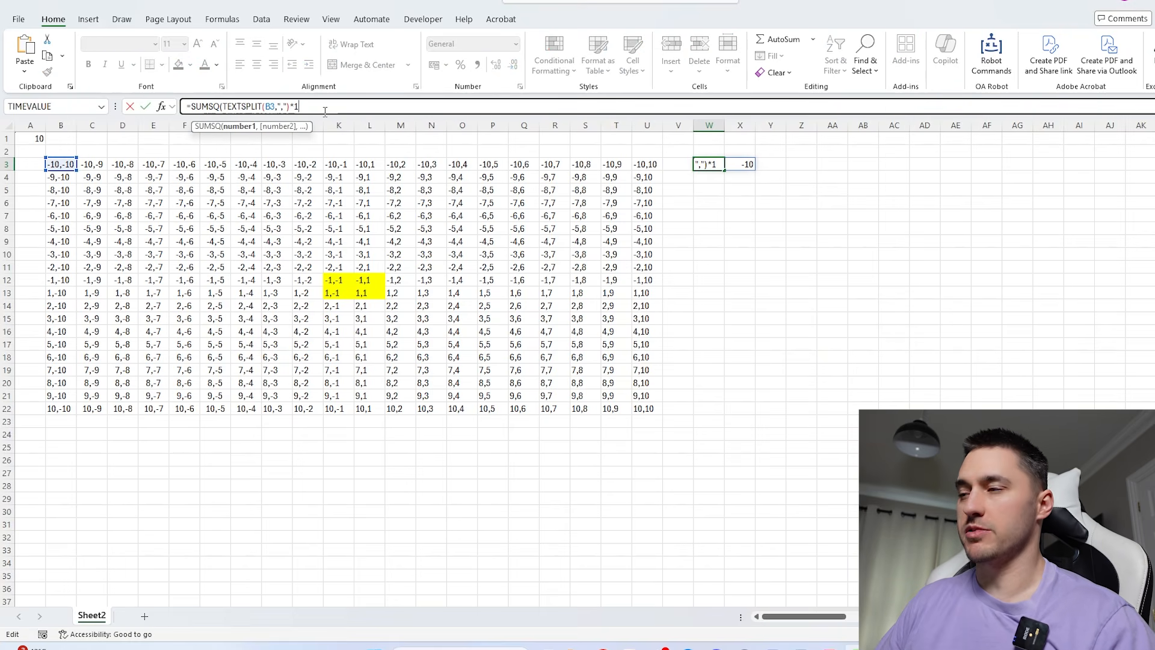
{"action": "key", "text": "Return"}
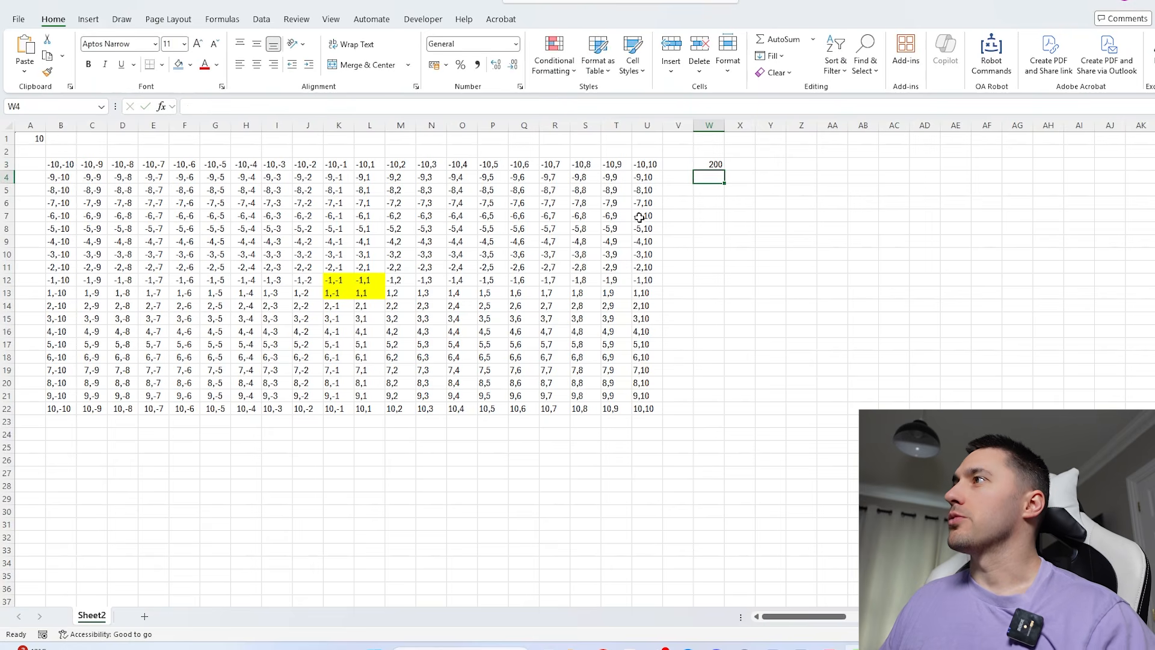
- Compare the W3 test formula with the grid formula in B3, and clear W3
{"action": "left_click", "coordinate": [714, 166]}
{"action": "left_click", "coordinate": [69, 165]}
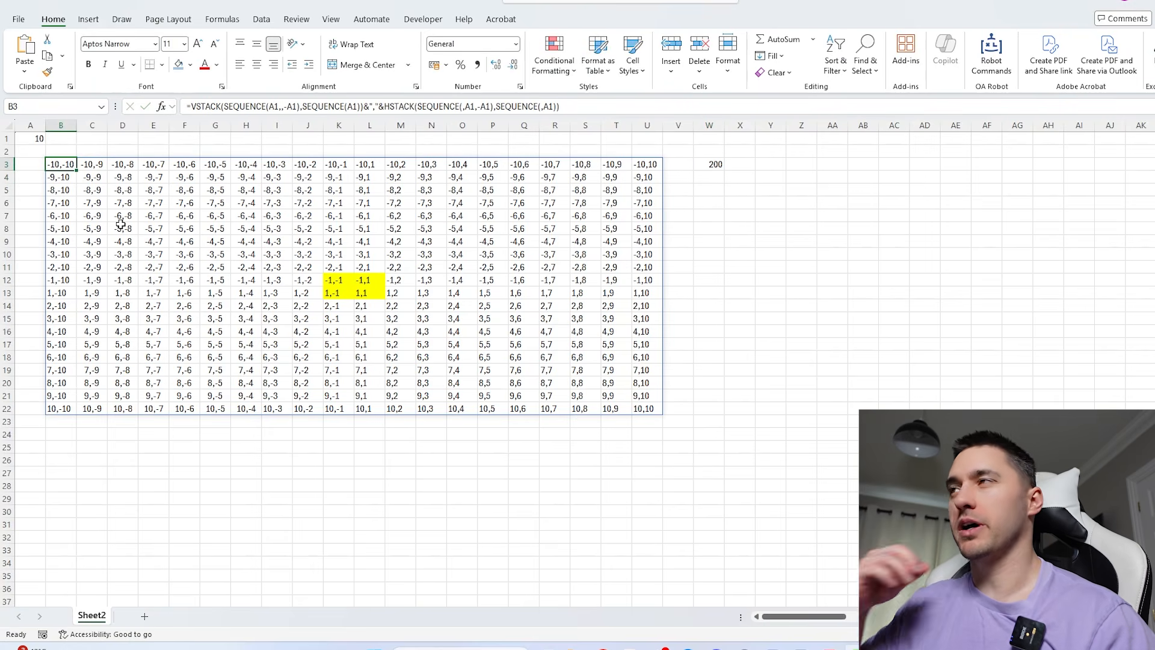
{"action": "left_click", "coordinate": [705, 162]}
{"action": "key", "text": "Delete"}
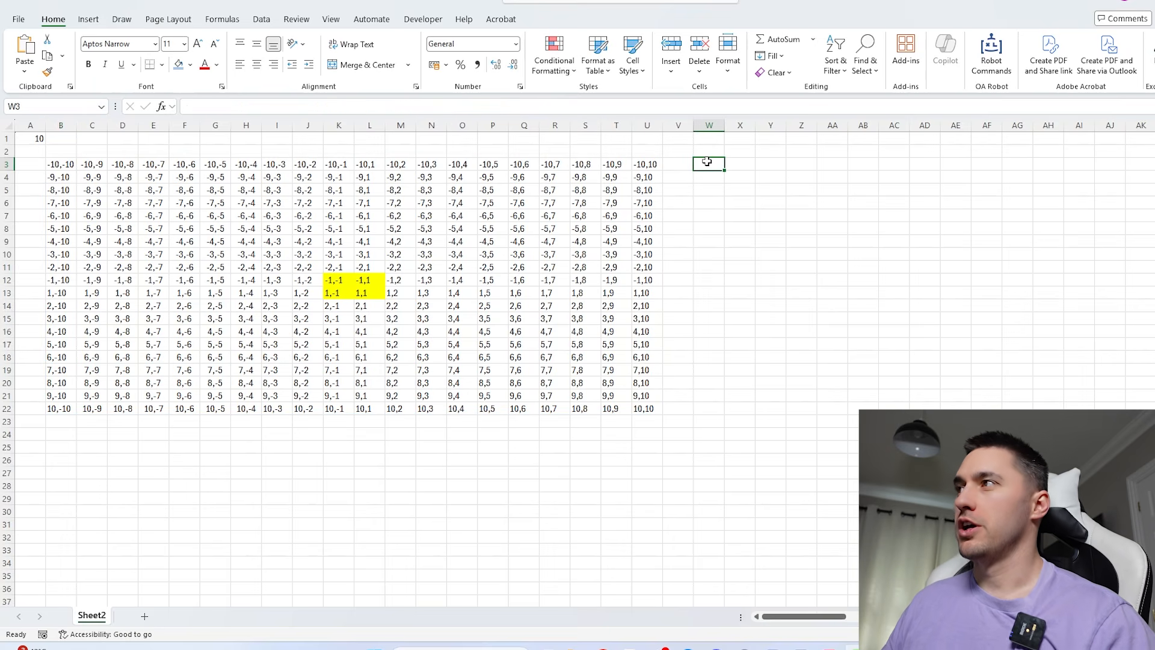
- Wrap the grid formula in B3 in LET, name the array grid, and make room for the calculation on a new line
{"action": "left_click", "coordinate": [64, 164]}
{"action": "left_click", "coordinate": [255, 106]}
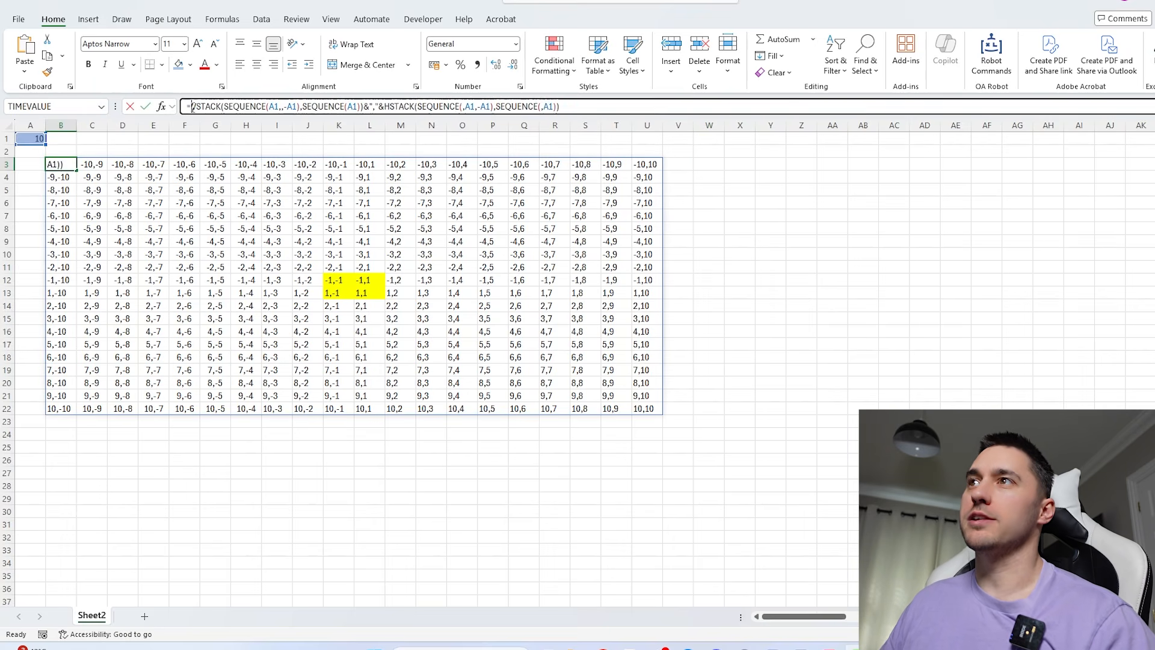
{"action": "type", "text": "LET("}
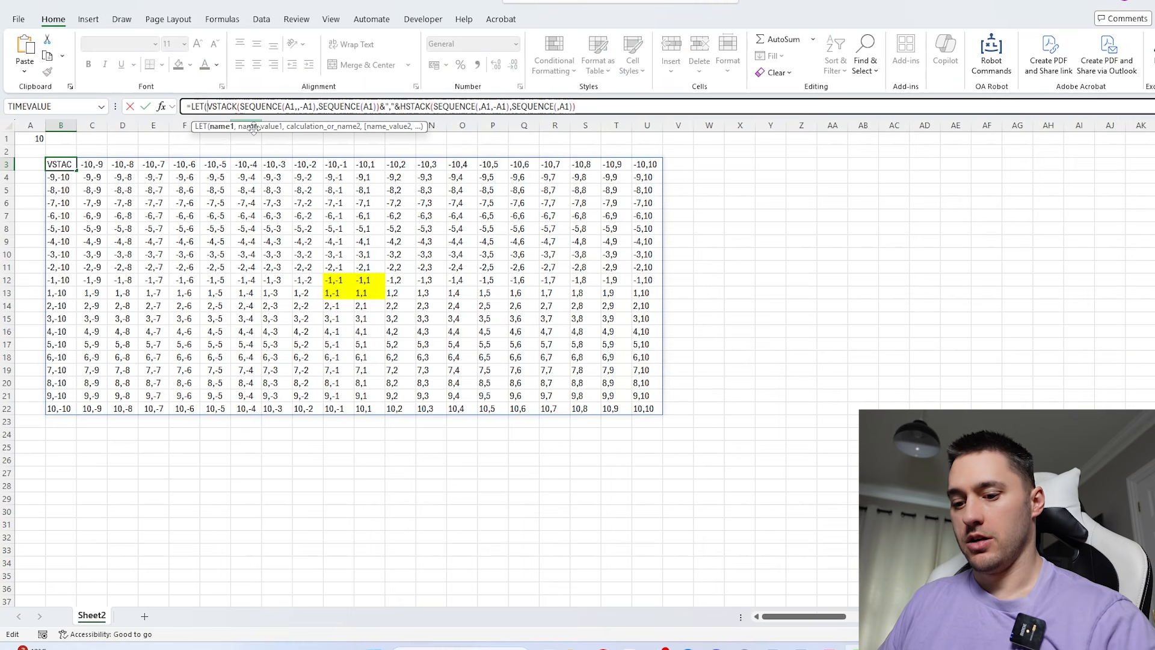
{"action": "type", "text": "grid,"}
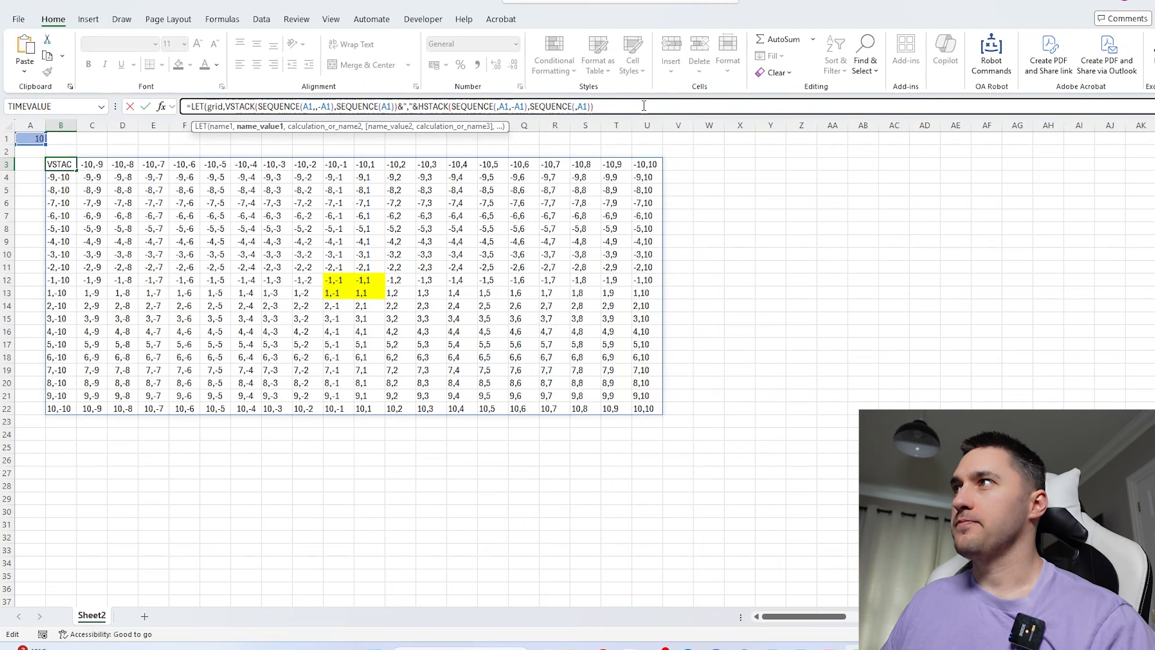
{"action": "type", "text": ","}
{"action": "key", "text": "alt+Return"}
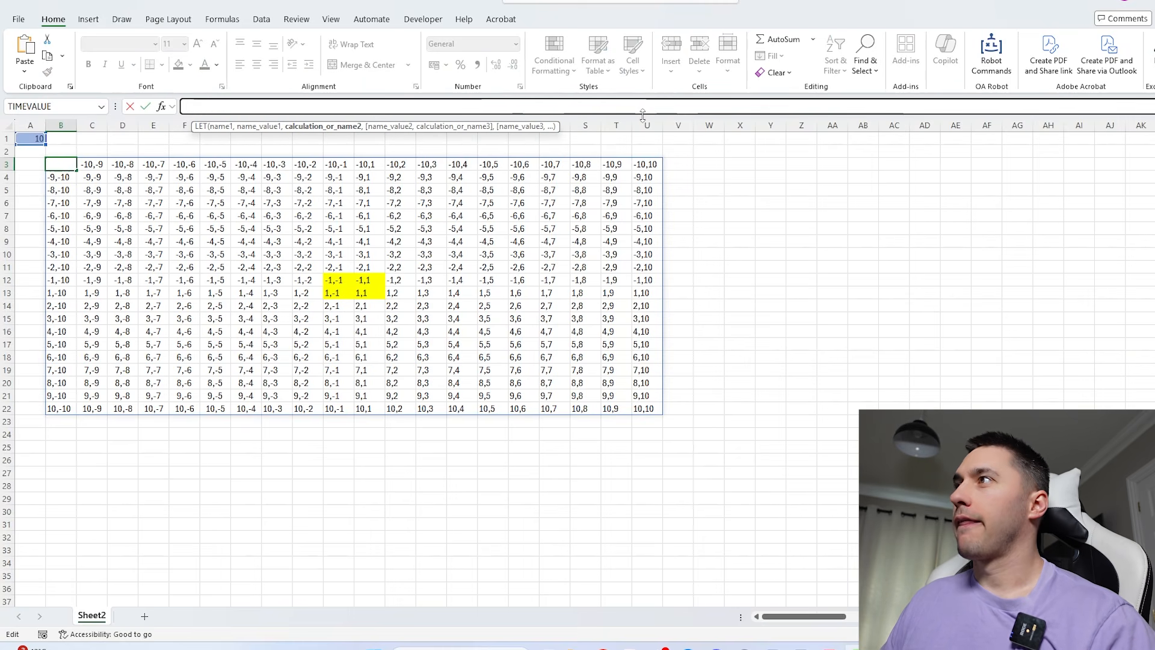
{"action": "left_click_drag", "start_coordinate": [645, 114], "coordinate": [644, 163]}
- Complete the LET formula in B3 with SUMSQ(TEXTSPLIT(grid,",")*1) as its calculation
{"action": "type", "text": "sums"}
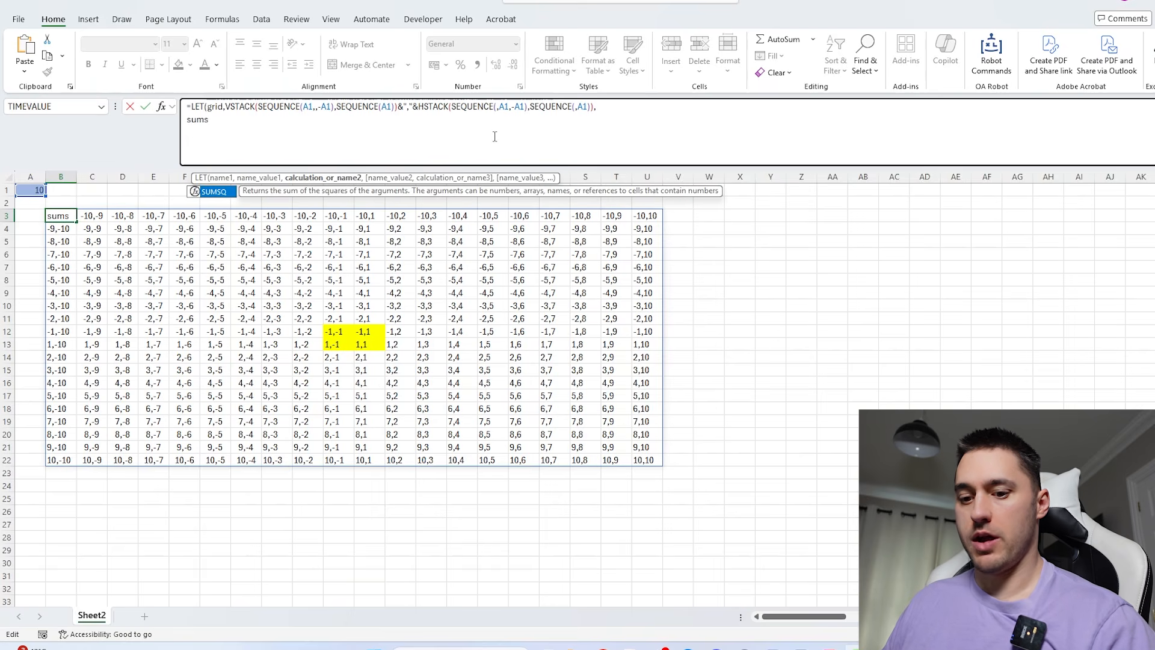
{"action": "key", "text": "Tab"}
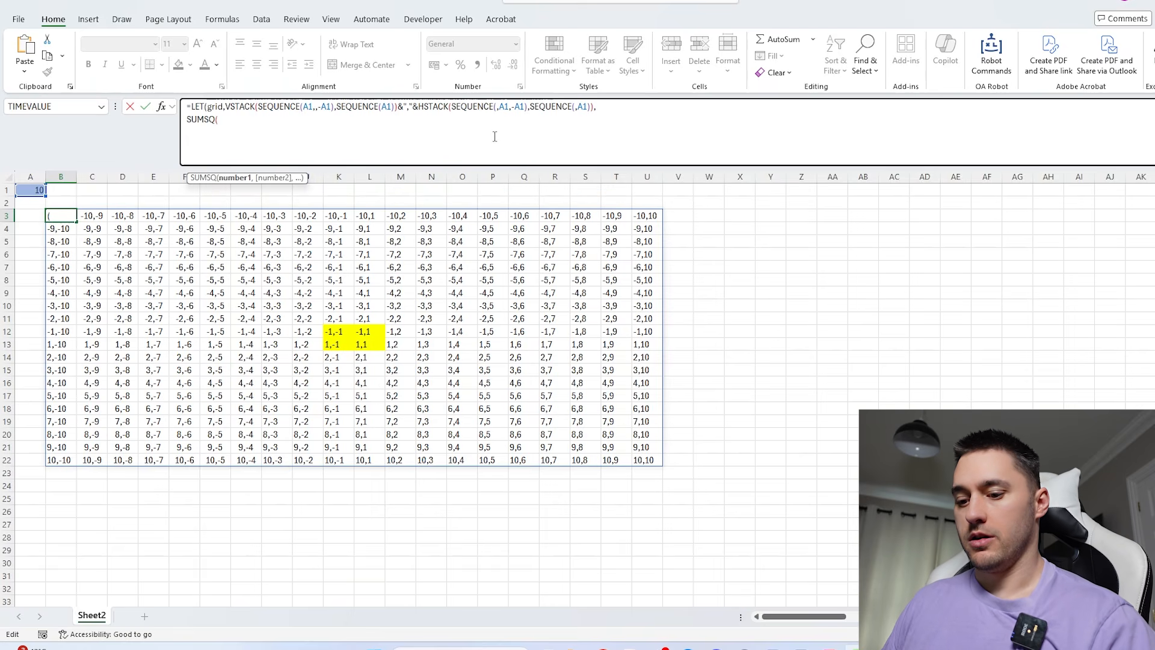
{"action": "type", "text": "texts"}
{"action": "key", "text": "Tab"}
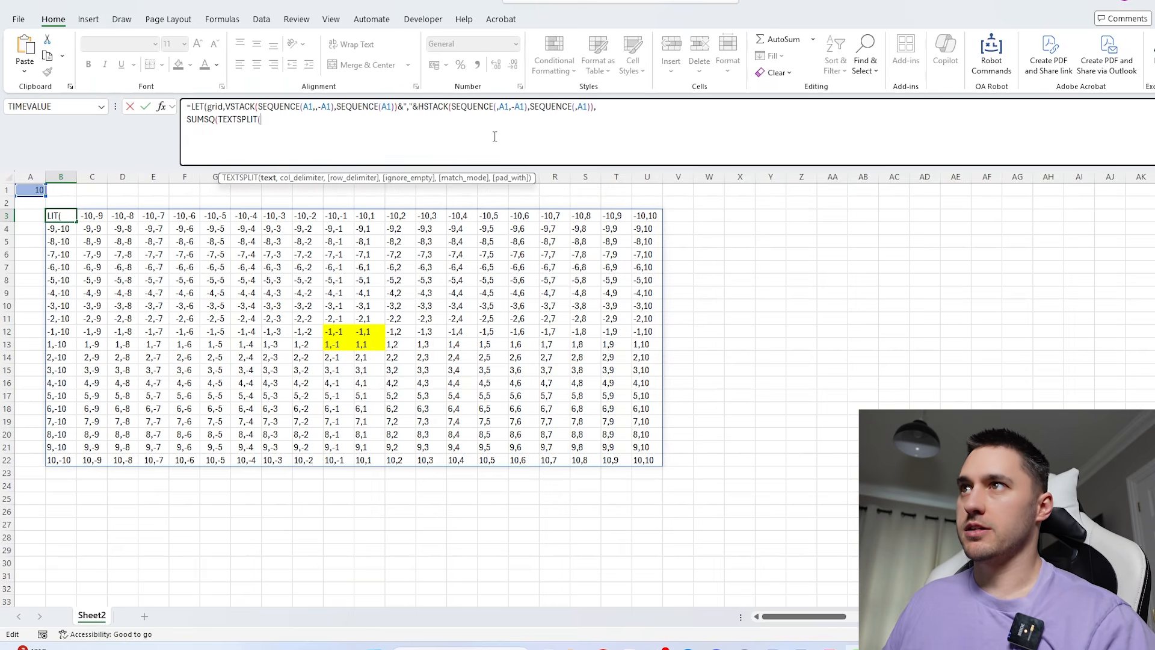
{"action": "type", "text": "grid"}
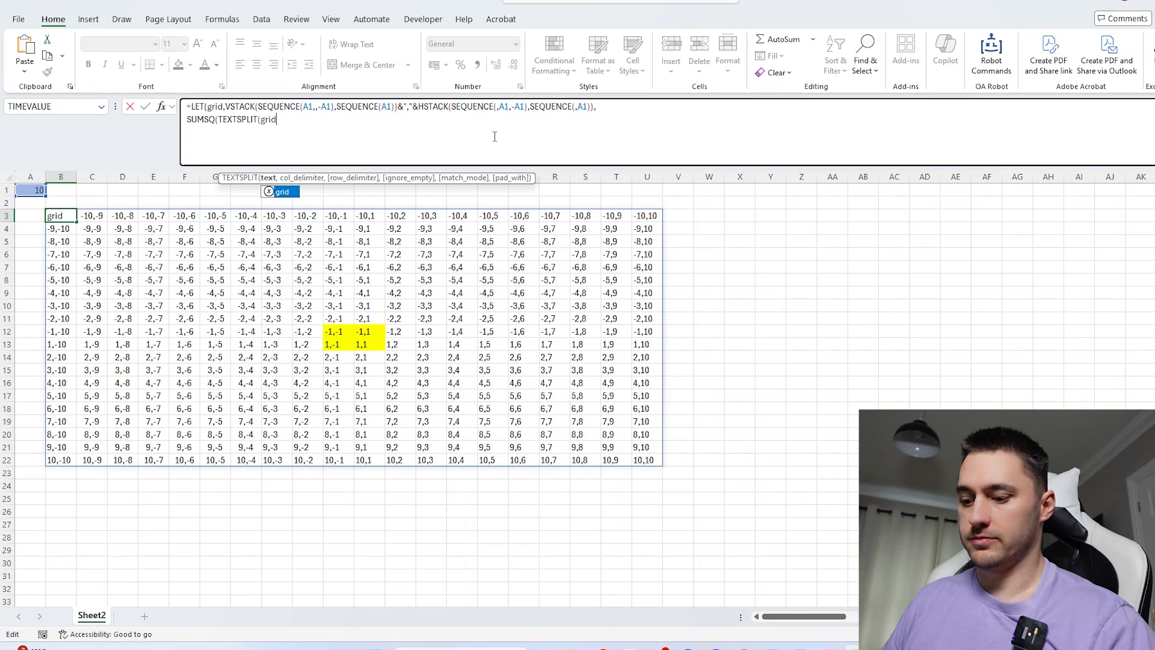
{"action": "type", "text": ",\",\")*"}
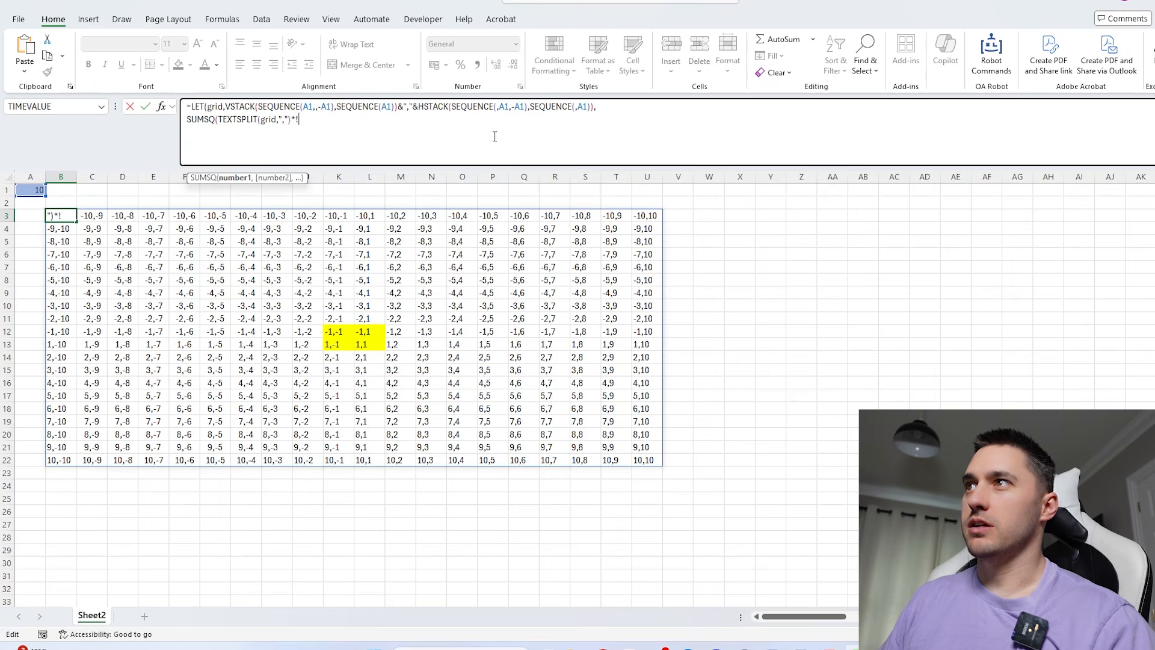
{"action": "type", "text": "1))"}
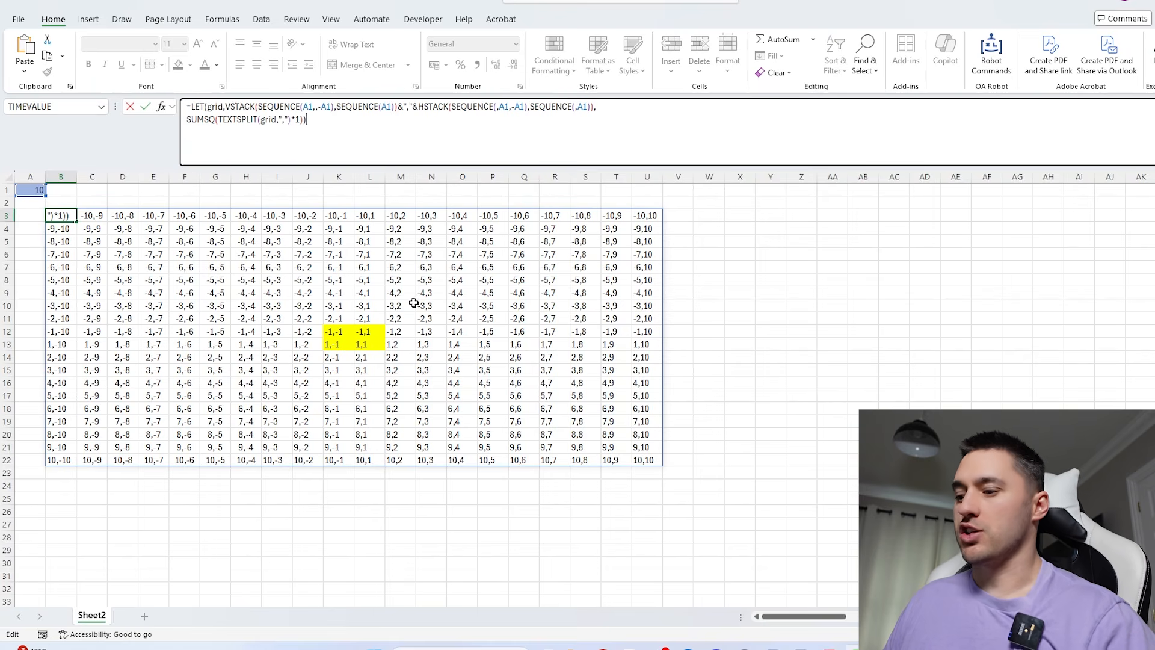
{"action": "key", "text": "Return"}
- Examine whether the B3 formula returns results across the grid area or only a single cell
{"action": "left_click", "coordinate": [63, 217]}
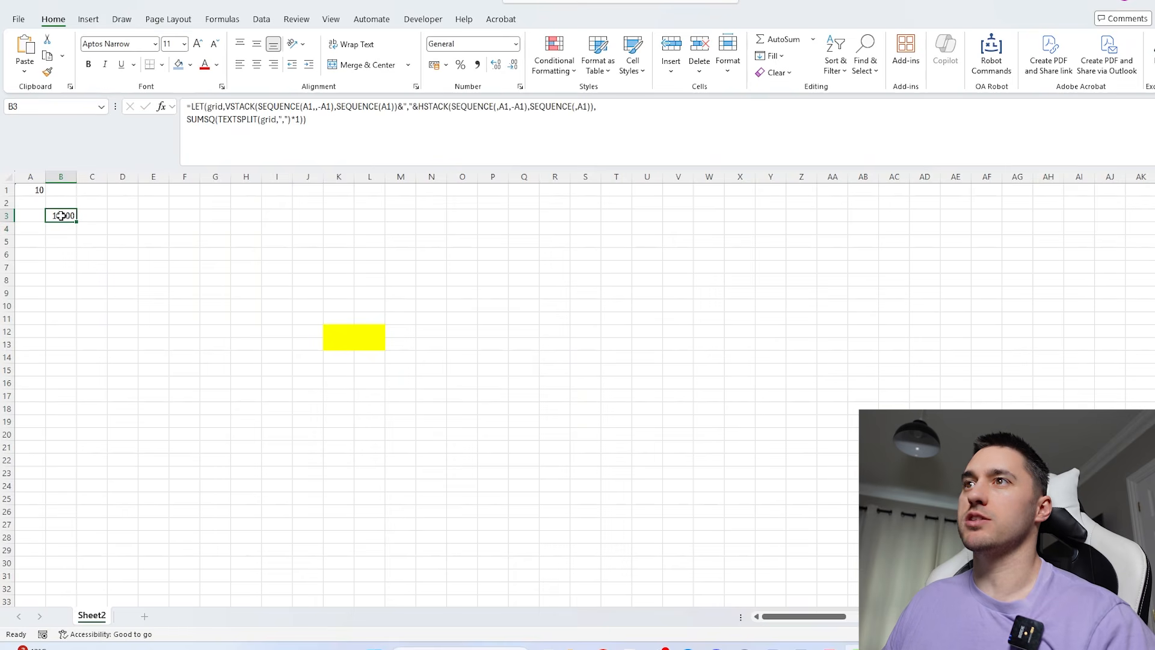
{"action": "left_click_drag", "start_coordinate": [62, 215], "coordinate": [676, 521]}
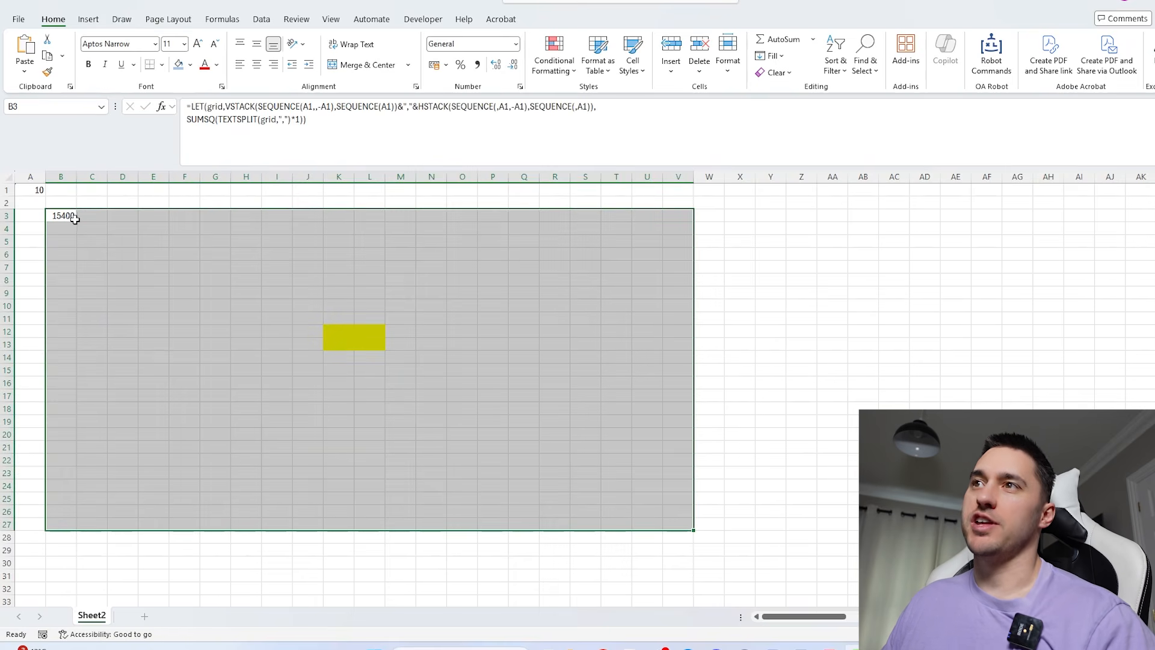
{"action": "left_click", "coordinate": [74, 219]}
{"action": "key", "text": "Right"}
{"action": "key", "text": "Right"}
{"action": "key", "text": "Right"}
{"action": "key", "text": "Right"}
{"action": "key", "text": "Right"}
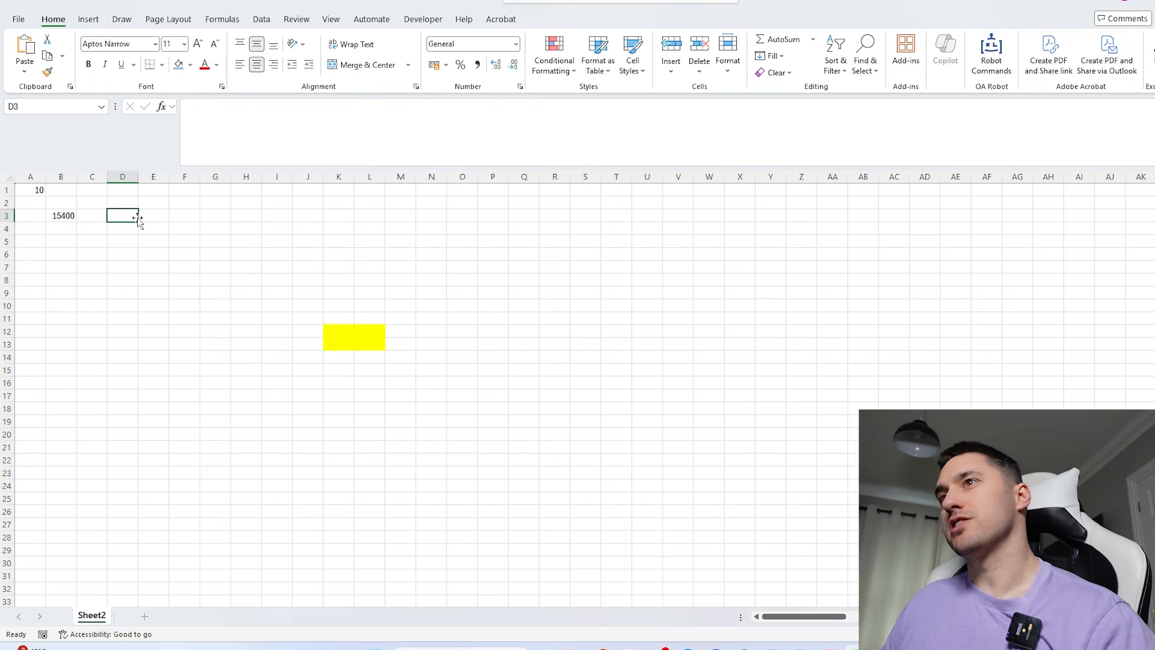
{"action": "key", "text": "Left"}
{"action": "key", "text": "Left"}
{"action": "key", "text": "Left"}
{"action": "key", "text": "Left"}
{"action": "key", "text": "Left"}
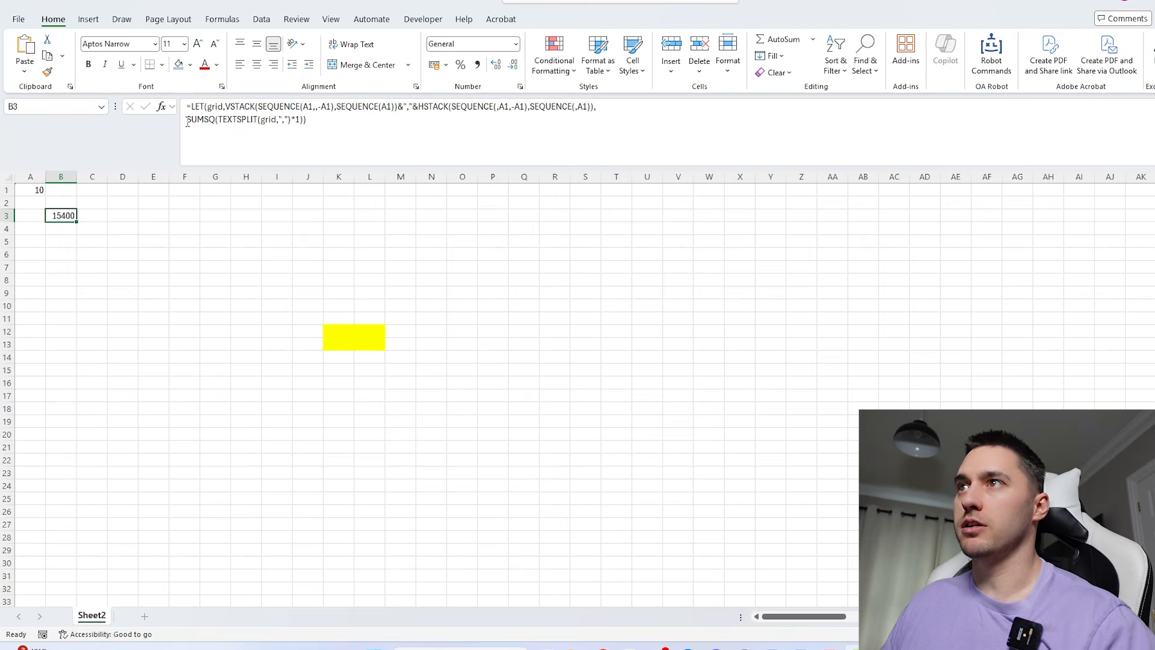
- Wrap the SUMSQ calculation in B3 in MAP(grid,LAMBDA(a,...)) and make TEXTSPLIT use a instead of grid
{"action": "left_click", "coordinate": [187, 122]}
{"action": "type", "text": "MAP(grid"}
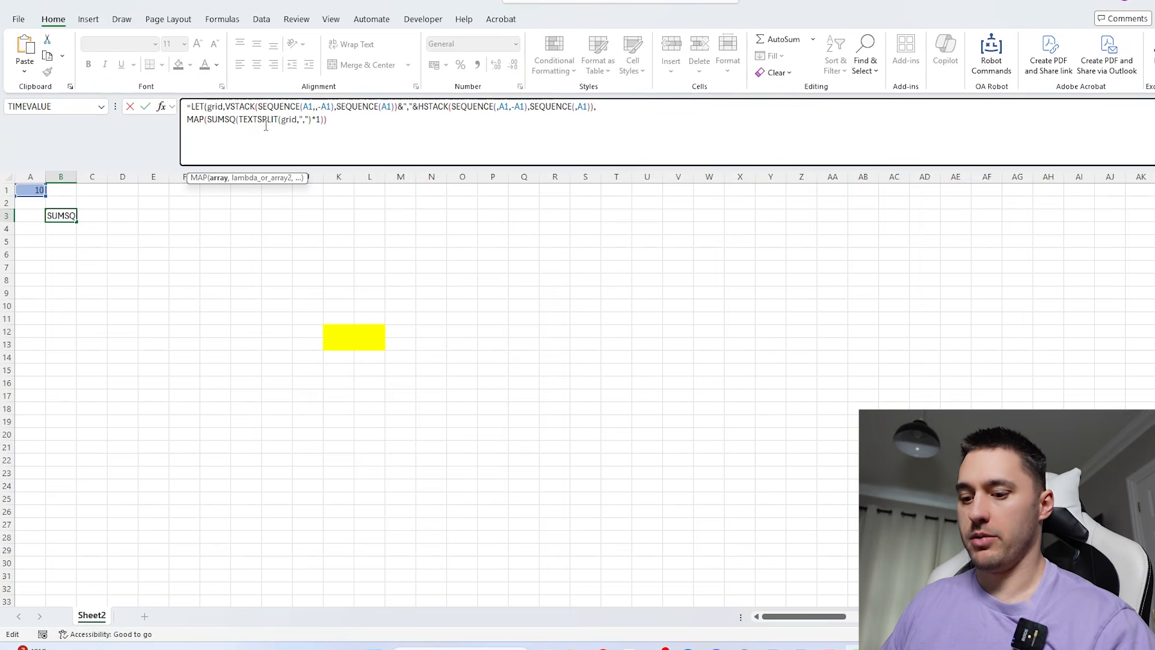
{"action": "type", "text": ","}
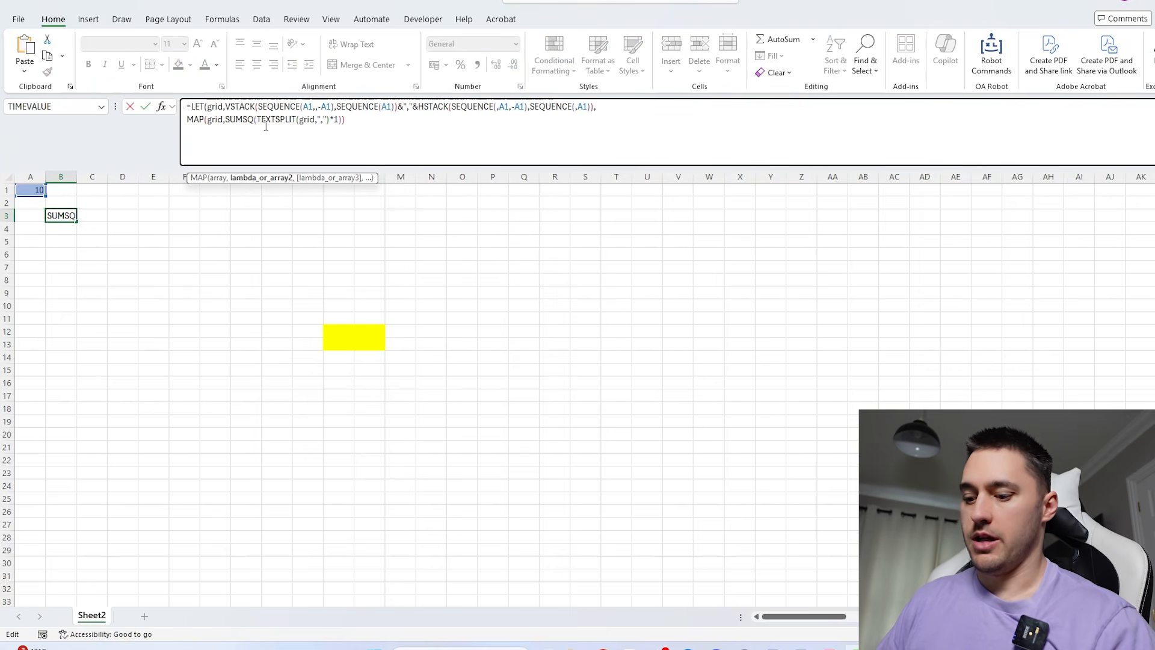
{"action": "type", "text": "LAMBDA(a,"}
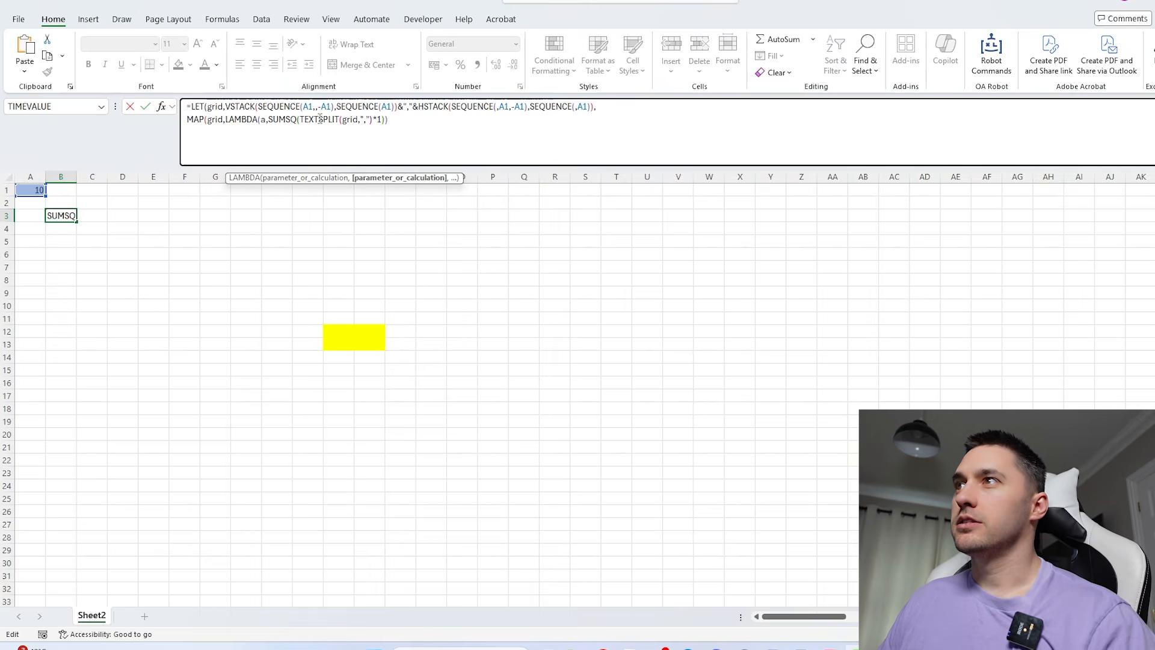
{"action": "double_click", "coordinate": [352, 119]}
{"action": "type", "text": "a"}
{"action": "left_click", "coordinate": [405, 119]}
{"action": "type", "text": "))"}
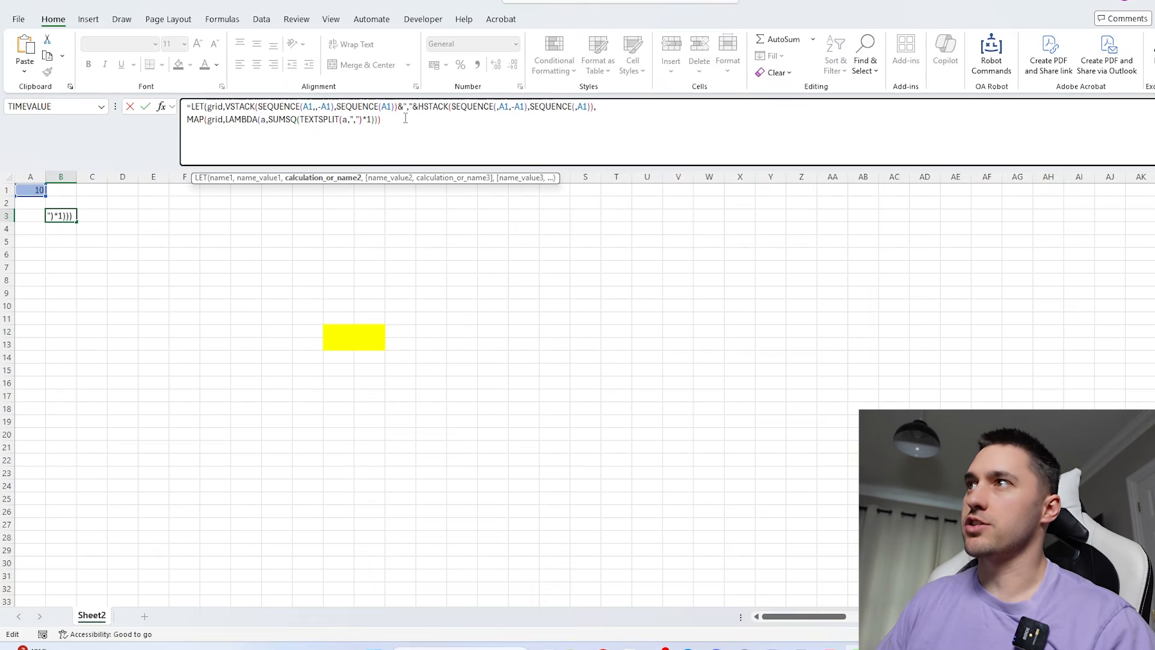
{"action": "key", "text": "Return"}
- Check the sums of squares across the grid and in the four yellow centre cells
{"action": "left_click_drag", "start_coordinate": [66, 215], "coordinate": [662, 466]}
{"action": "left_click", "coordinate": [343, 333]}
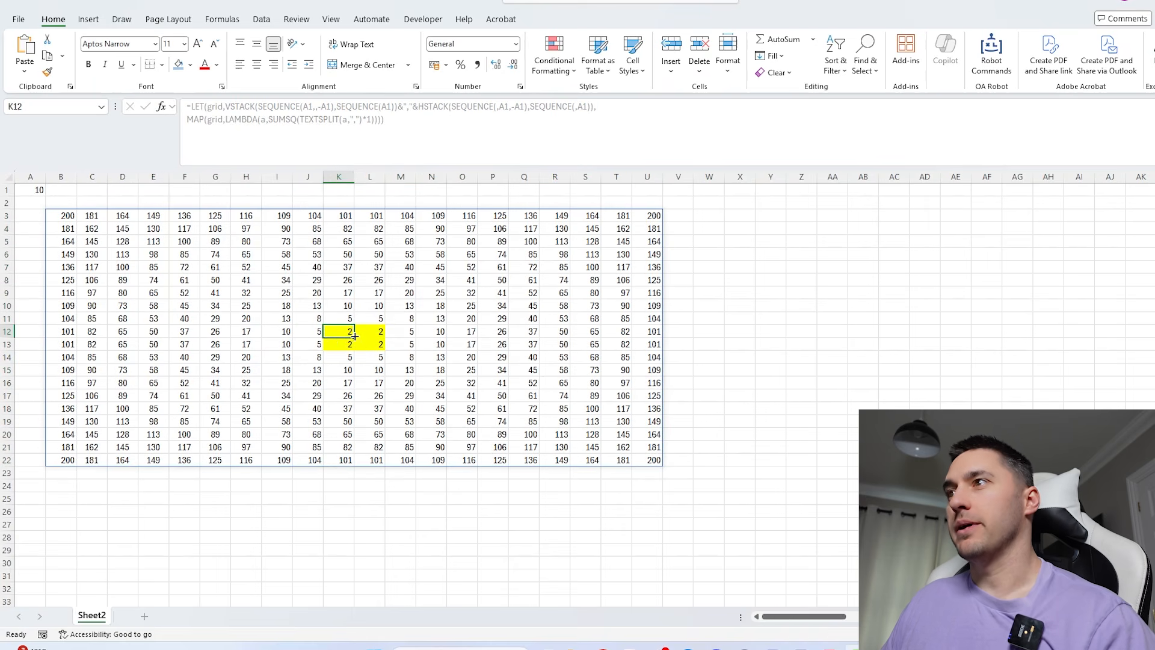
{"action": "left_click", "coordinate": [366, 333]}
{"action": "left_click", "coordinate": [366, 345]}
{"action": "left_click", "coordinate": [340, 346]}
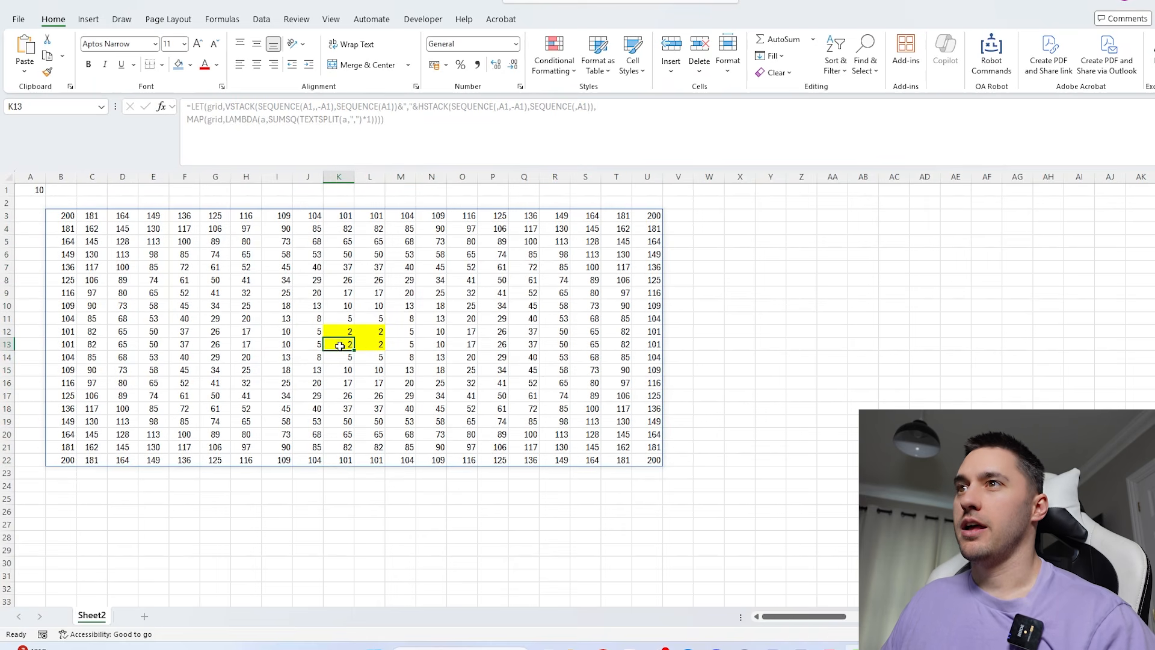
- Wrap the MAP calculation in B3 in SQRT to turn the sums of squares into distances from the centre
{"action": "left_click", "coordinate": [75, 220]}
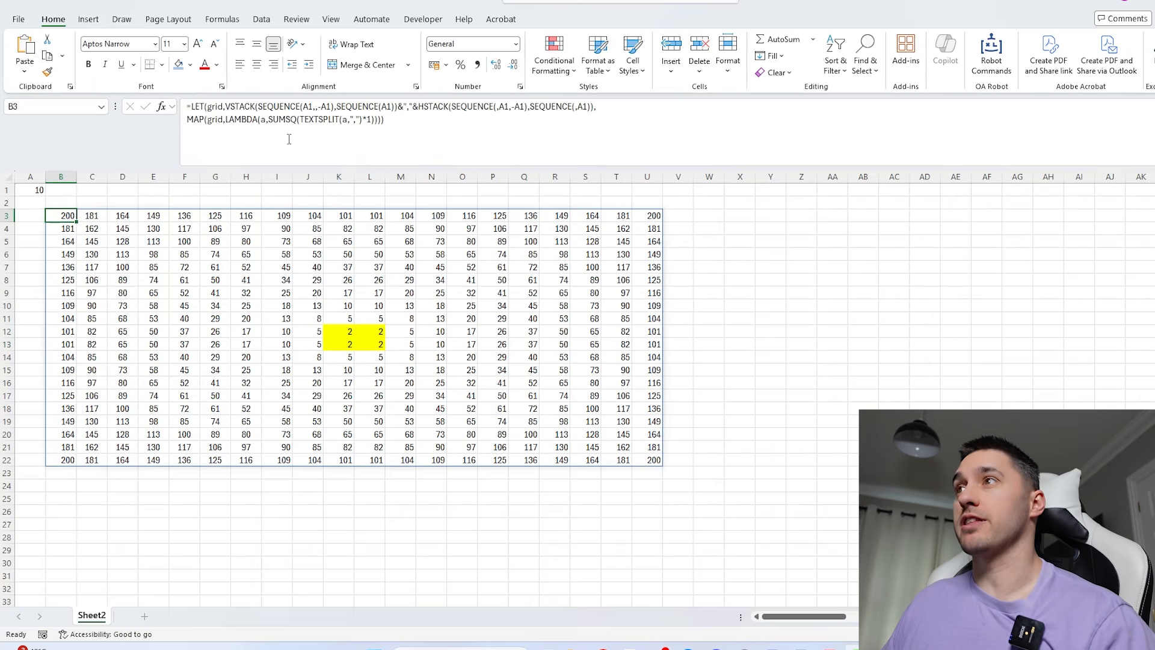
{"action": "left_click", "coordinate": [268, 119]}
{"action": "left_click", "coordinate": [188, 119]}
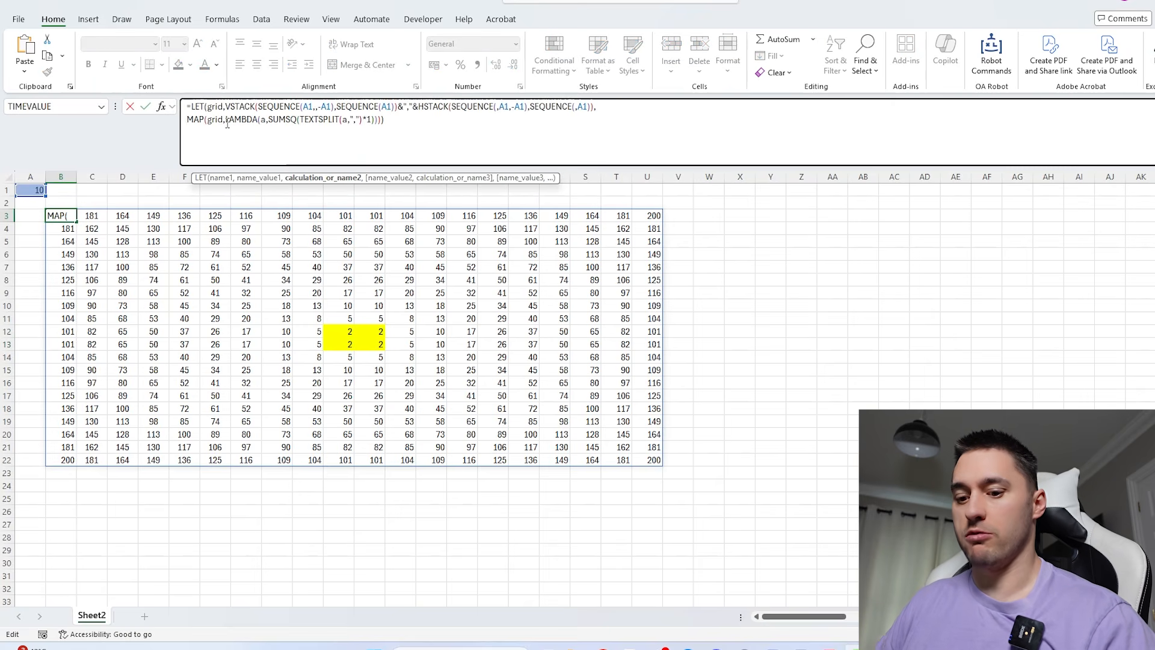
{"action": "type", "text": "se"}
{"action": "key", "text": "BackSpace"}
{"action": "type", "text": "q"}
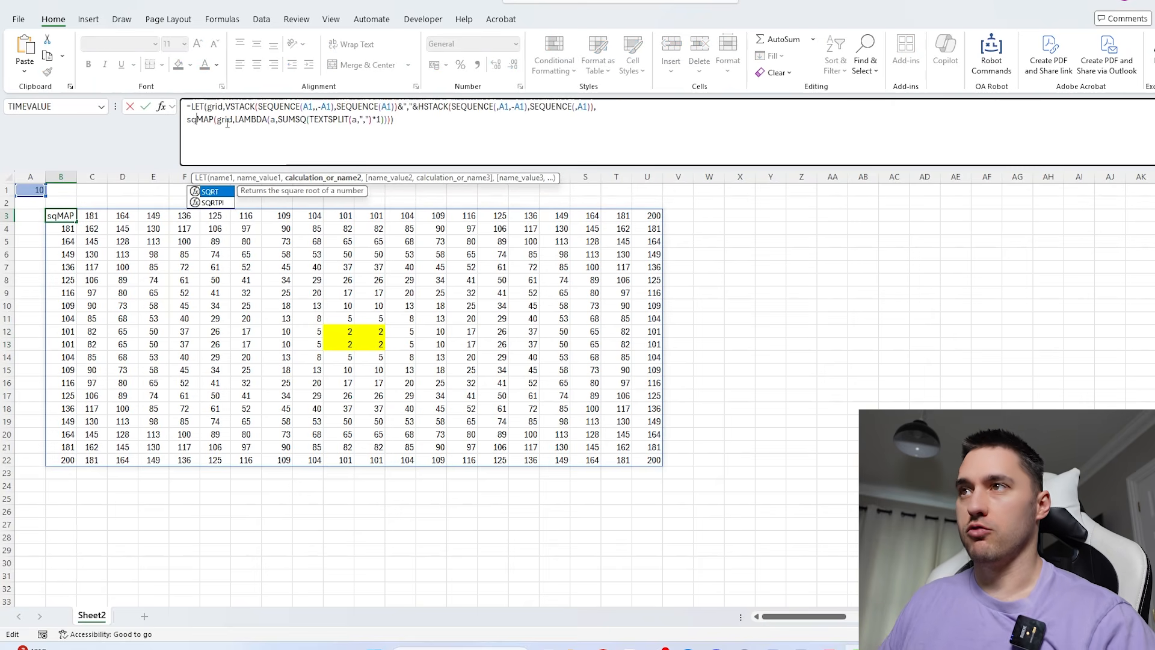
{"action": "key", "text": "Tab"}
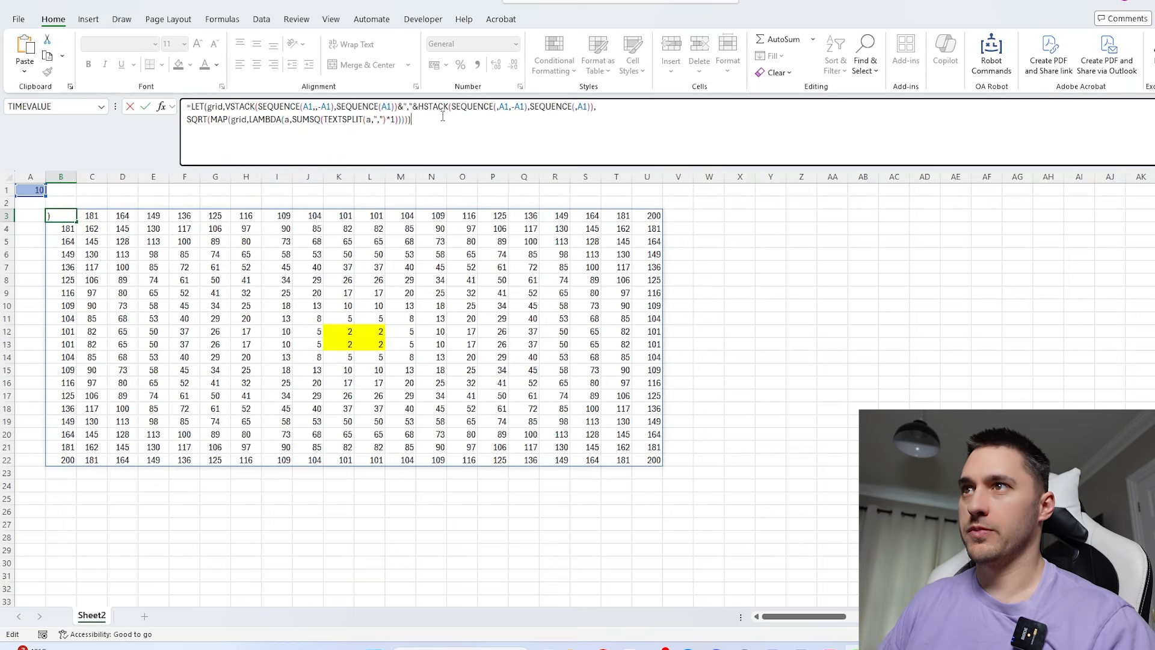
{"action": "key", "text": "Return"}
{"action": "left_click_drag", "start_coordinate": [61, 217], "coordinate": [652, 460]}
{"action": "left_click", "coordinate": [739, 279]}
- Set A1 to 100 and look over the enlarged grid of distances
{"action": "left_click", "coordinate": [38, 189]}
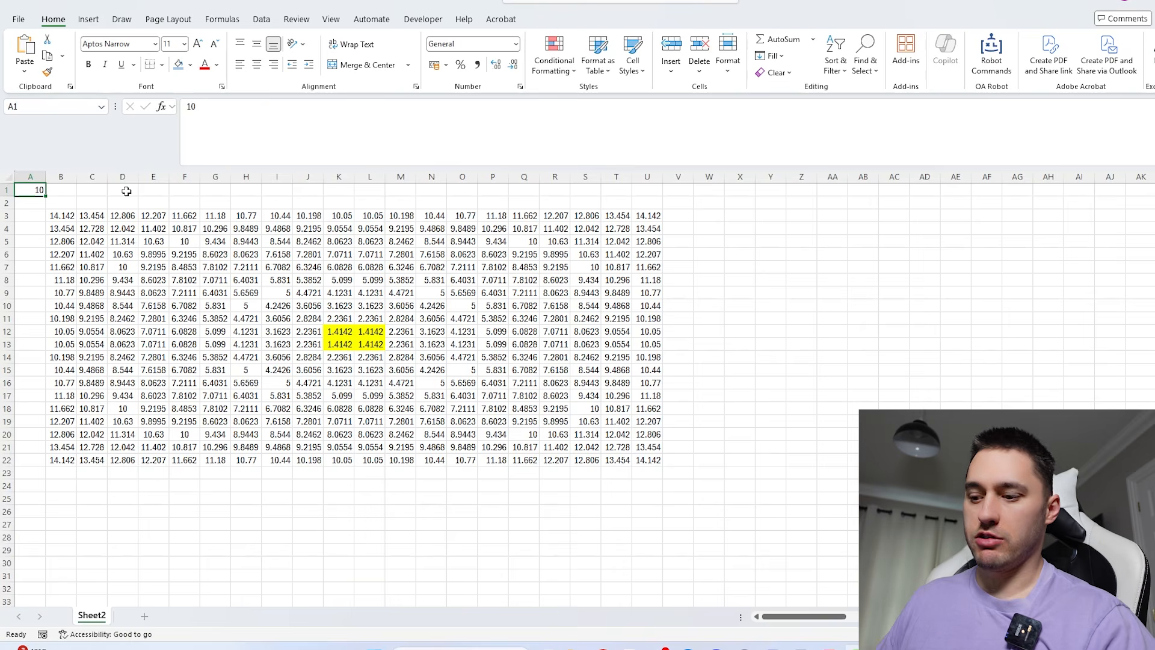
{"action": "type", "text": "10"}
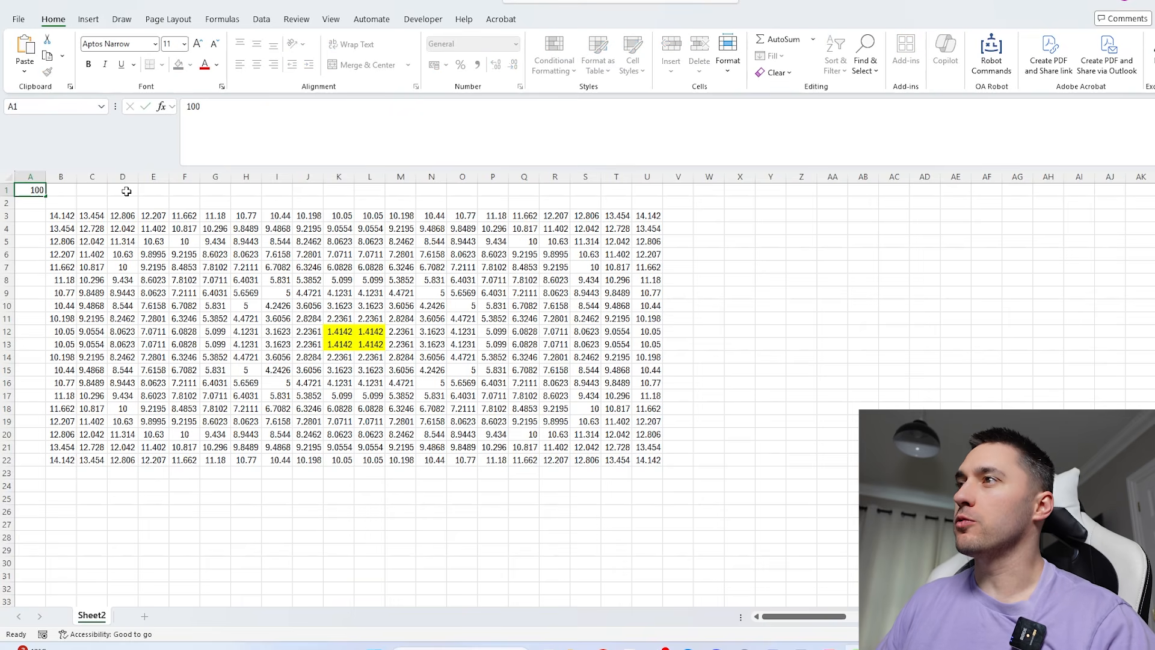
{"action": "key", "text": "Return"}
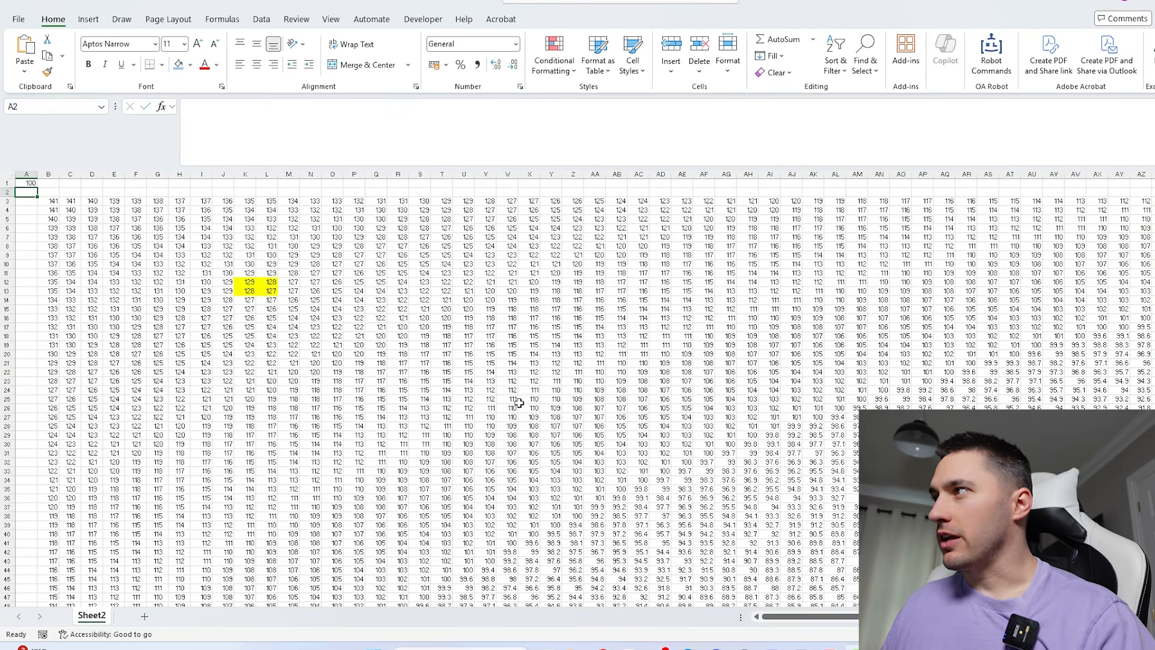
{"action": "scroll", "coordinate": [519, 401], "scroll_direction": "down", "scroll_amount": 5}
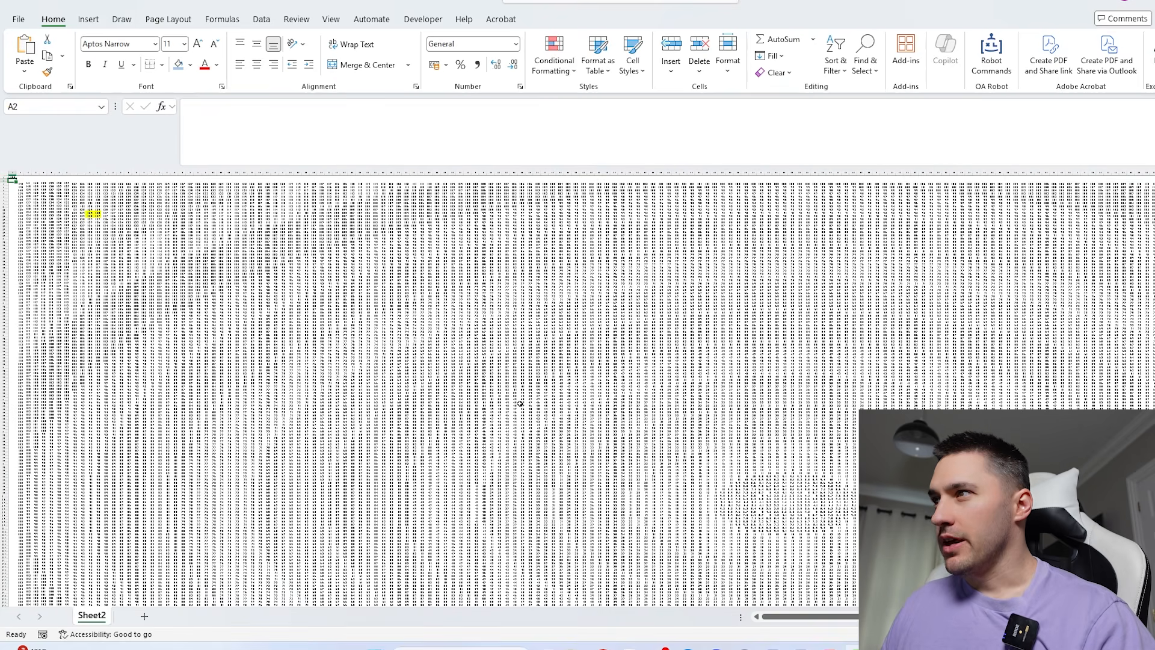
{"action": "scroll", "coordinate": [520, 404], "scroll_direction": "up", "scroll_amount": 1}
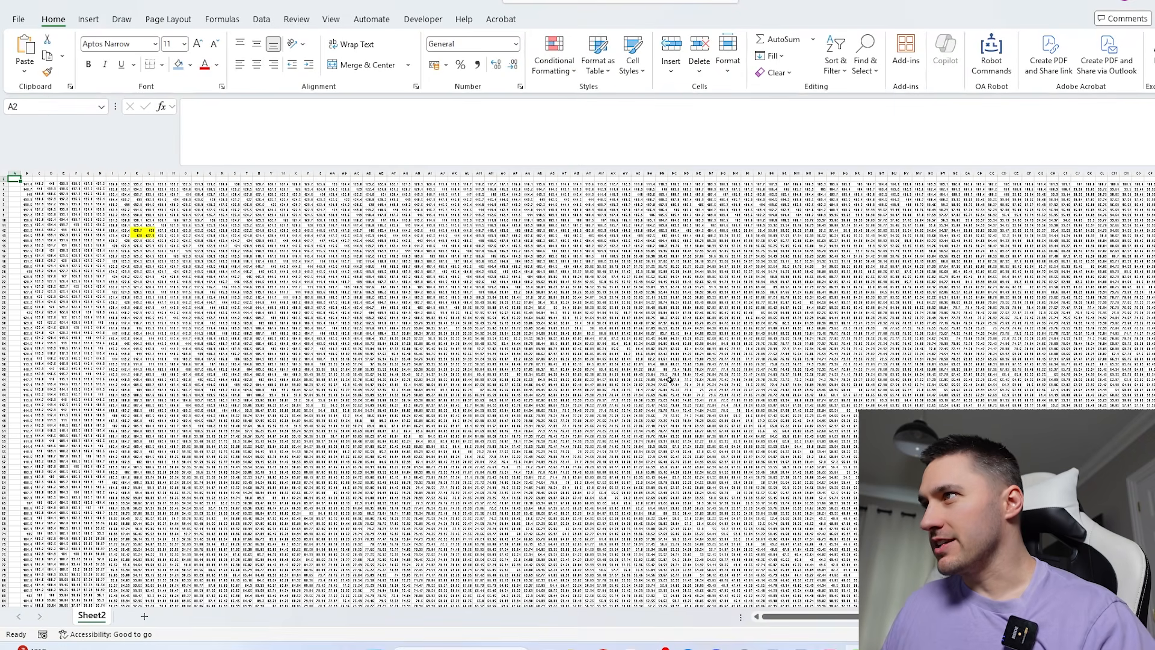
- Examine the pattern of distance values across the enlarged grid, both close up and as a whole
{"action": "left_click", "coordinate": [648, 362]}
{"action": "scroll", "coordinate": [648, 361], "scroll_direction": "up", "scroll_amount": 3}
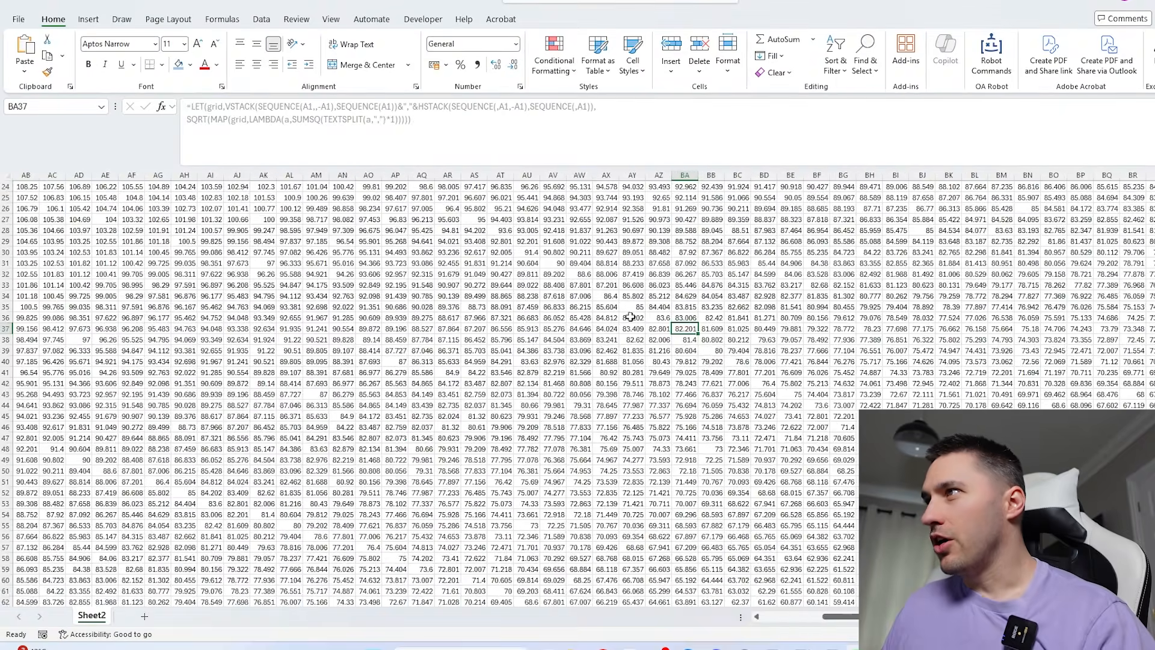
{"action": "left_click", "coordinate": [578, 273]}
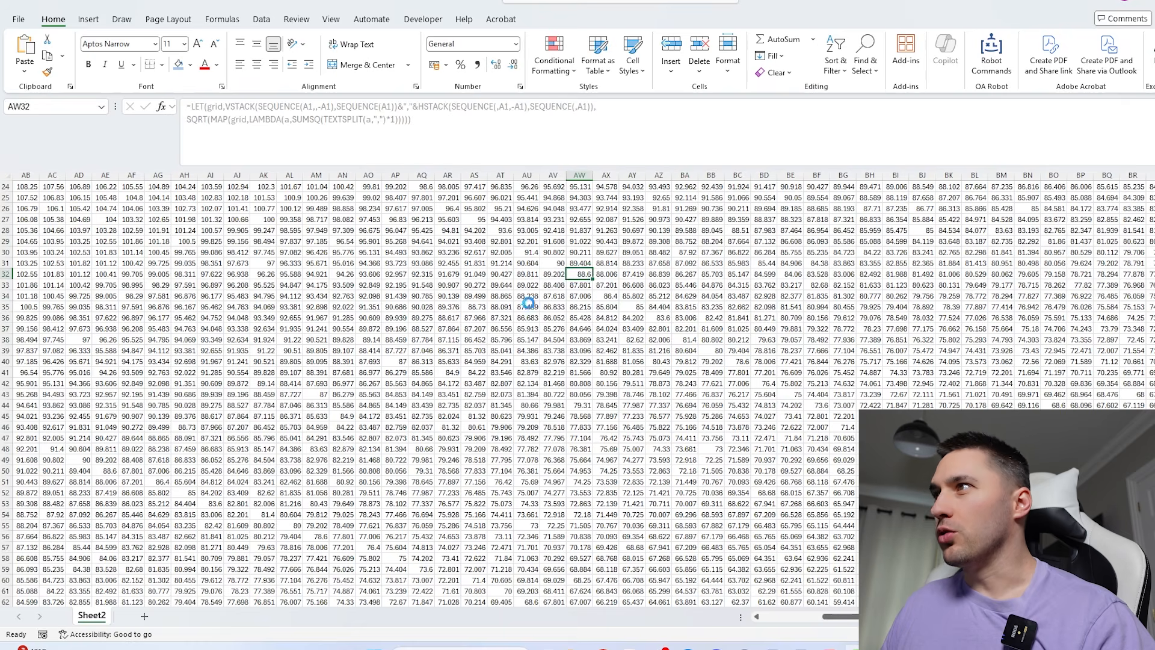
{"action": "scroll", "coordinate": [424, 299], "scroll_direction": "down", "scroll_amount": 4}
{"action": "scroll", "coordinate": [540, 430], "scroll_direction": "down", "scroll_amount": 2}
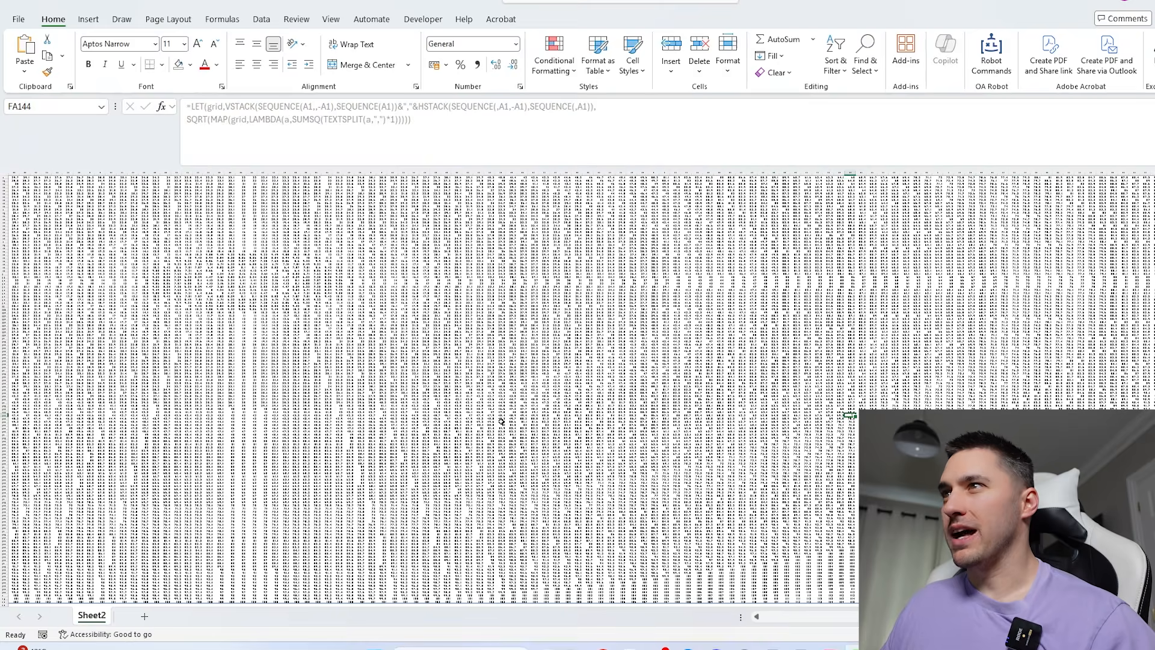
{"action": "scroll", "coordinate": [434, 397], "scroll_direction": "left", "scroll_amount": 8}
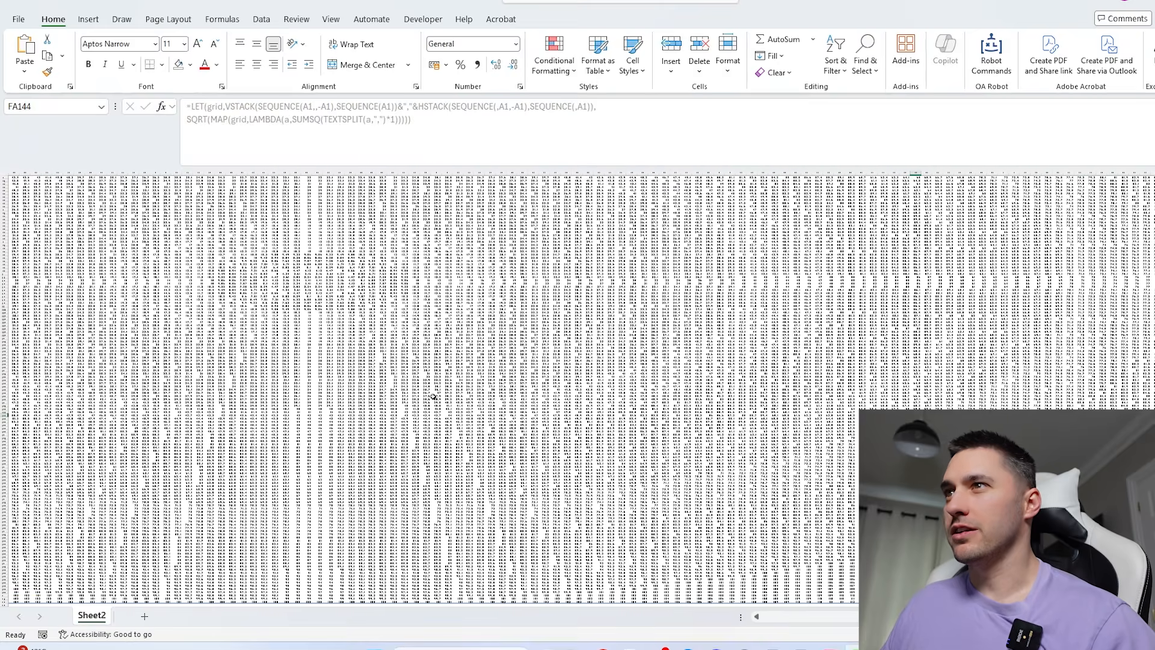
{"action": "scroll", "coordinate": [395, 394], "scroll_direction": "up", "scroll_amount": 15}
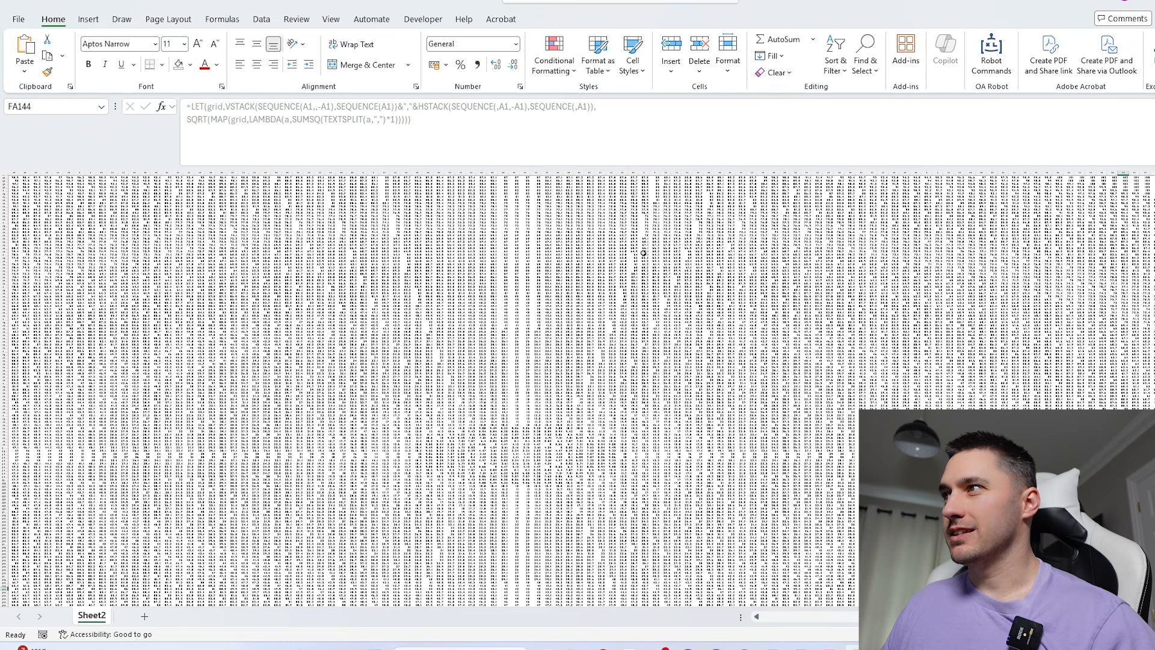
{"action": "scroll", "coordinate": [725, 326], "scroll_direction": "up", "scroll_amount": 2}
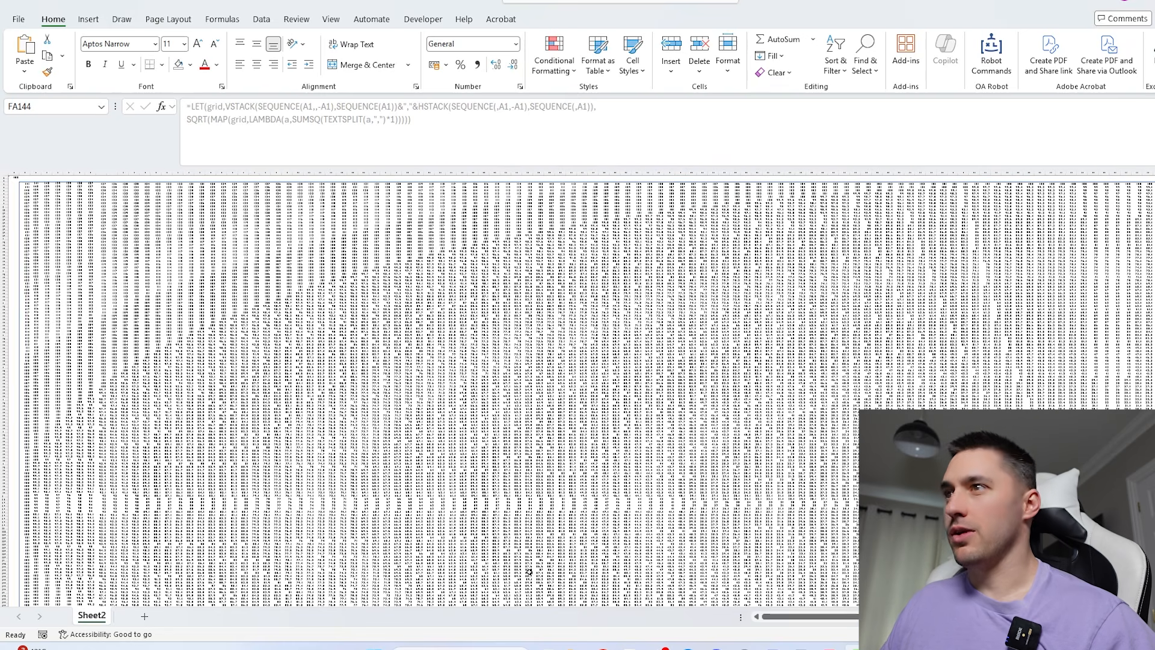
{"action": "scroll", "coordinate": [67, 259], "scroll_direction": "up", "scroll_amount": 3}
{"action": "scroll", "coordinate": [67, 259], "scroll_direction": "up", "scroll_amount": 12}
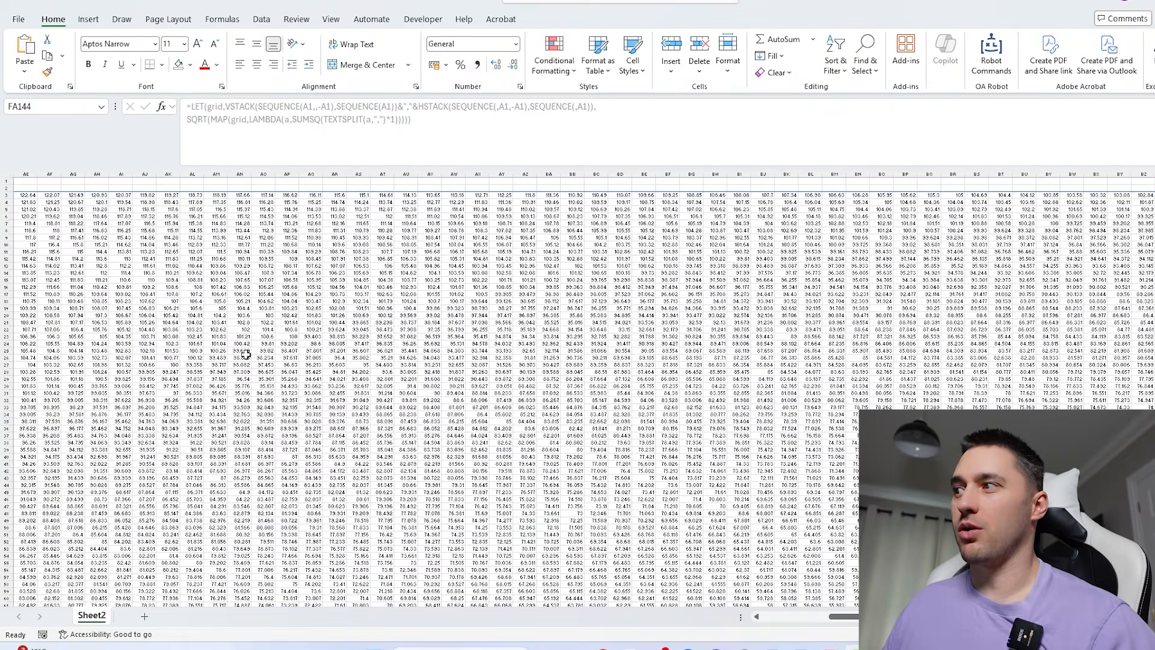
- Begin a formula in B206, below the distance grid, that applies INT to the whole spilled range B3#
{"action": "scroll", "coordinate": [107, 365], "scroll_direction": "left", "scroll_amount": 10}
{"action": "scroll", "coordinate": [107, 365], "scroll_direction": "down", "scroll_amount": 17}
{"action": "scroll", "coordinate": [107, 365], "scroll_direction": "down", "scroll_amount": 20}
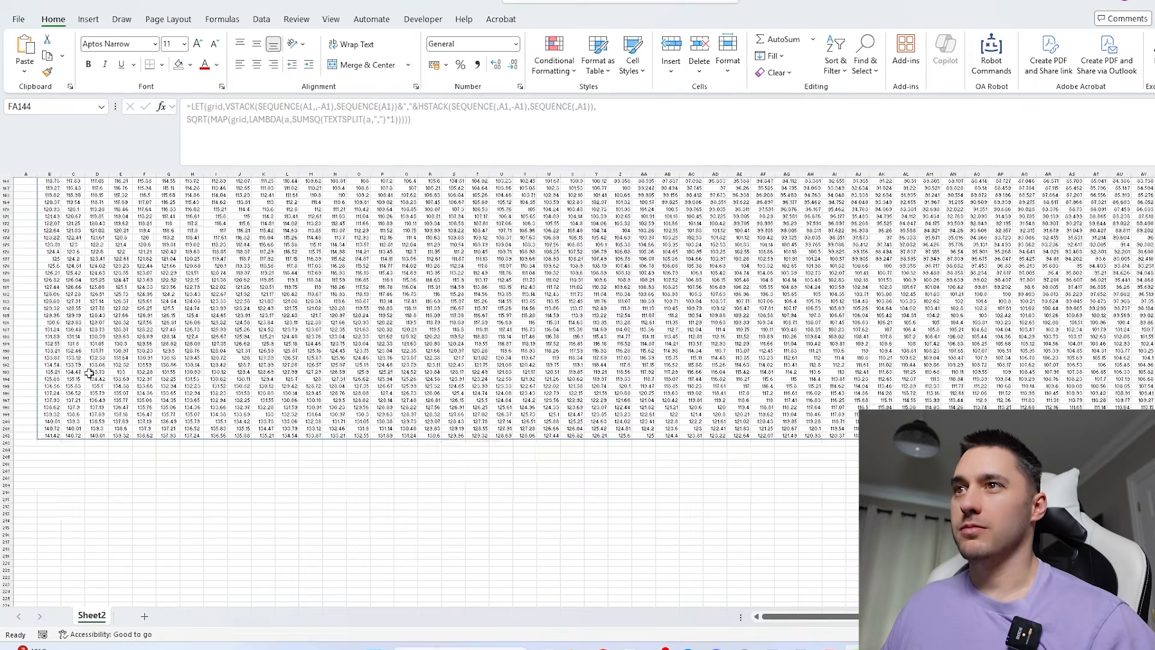
{"action": "left_click", "coordinate": [51, 377]}
{"action": "type", "text": "=INT("}
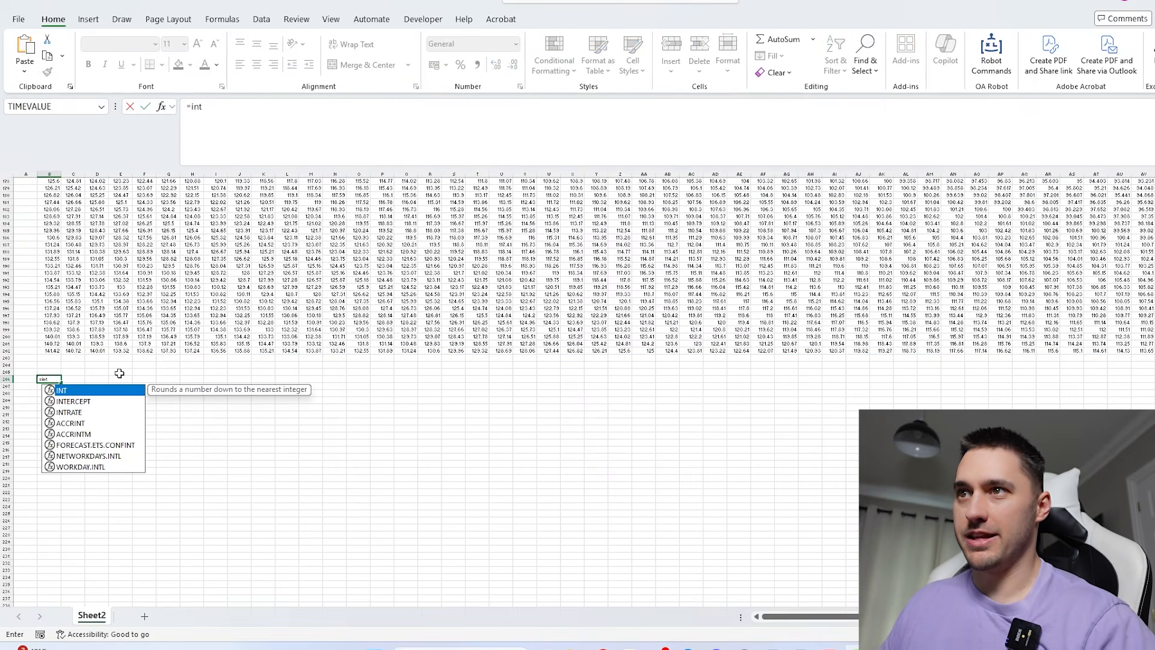
{"action": "left_click", "coordinate": [54, 350]}
{"action": "key", "text": "ctrl+shift+Up"}
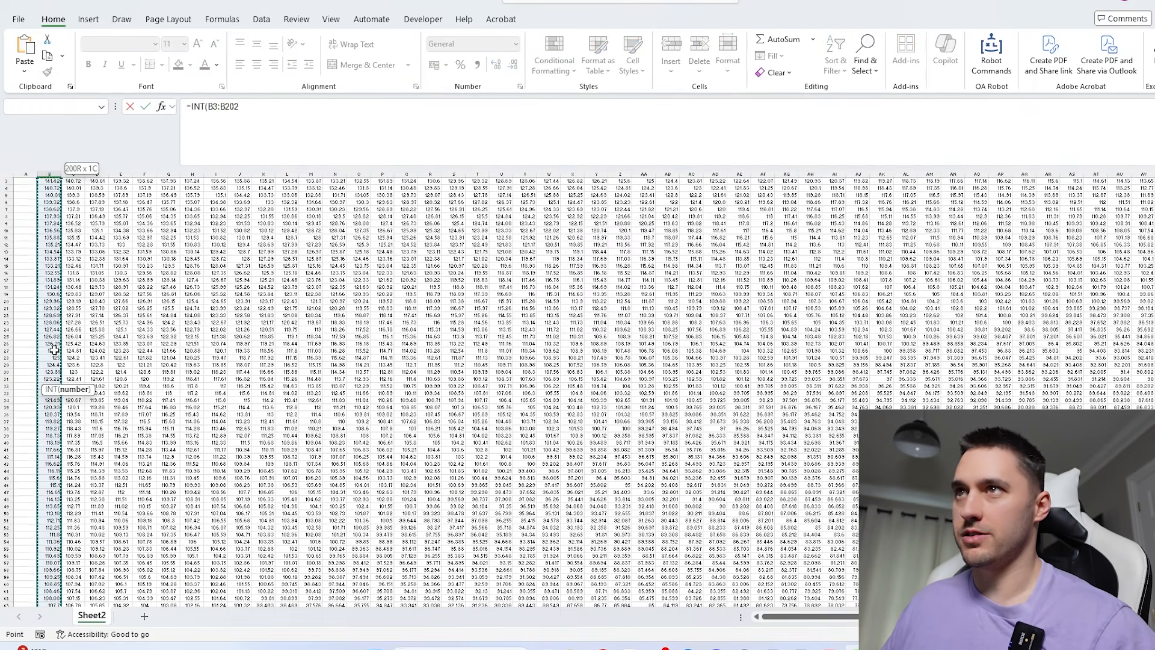
{"action": "key", "text": "ctrl+shift+Right"}
{"action": "type", "text": ")"}
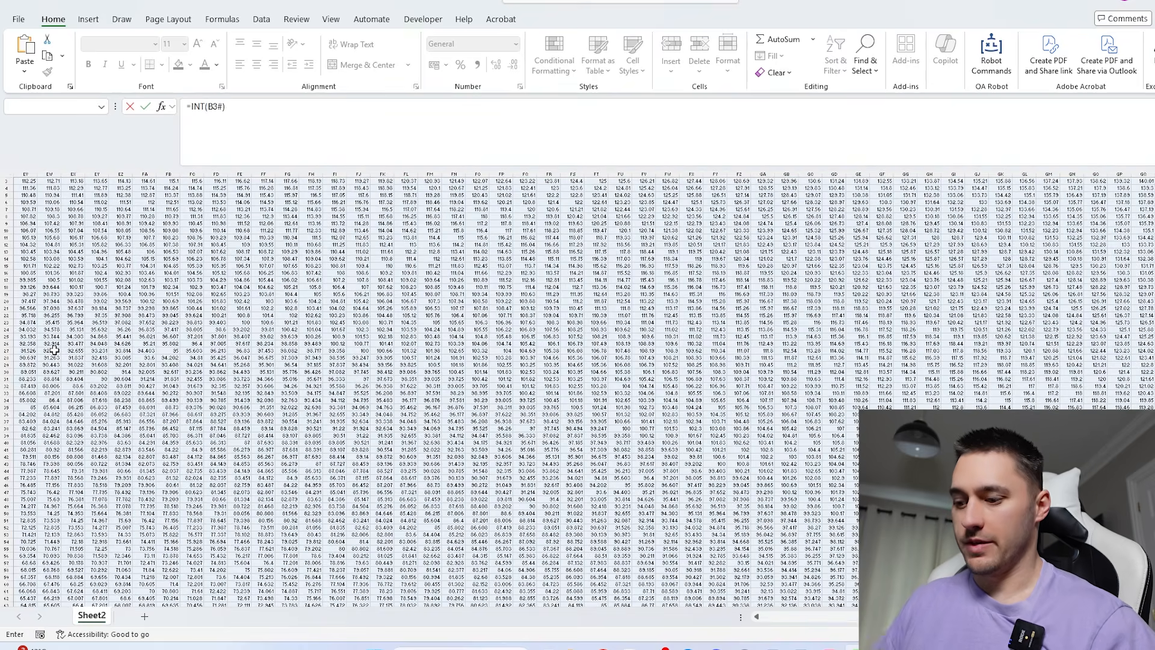
{"action": "type", "text": "="}
- Complete the B206 formula as =INT(B3#)=B3# to test which distances are whole numbers
{"action": "key", "text": "Up"}
{"action": "key", "text": "Up"}
{"action": "key", "text": "Up"}
{"action": "key", "text": "Up"}
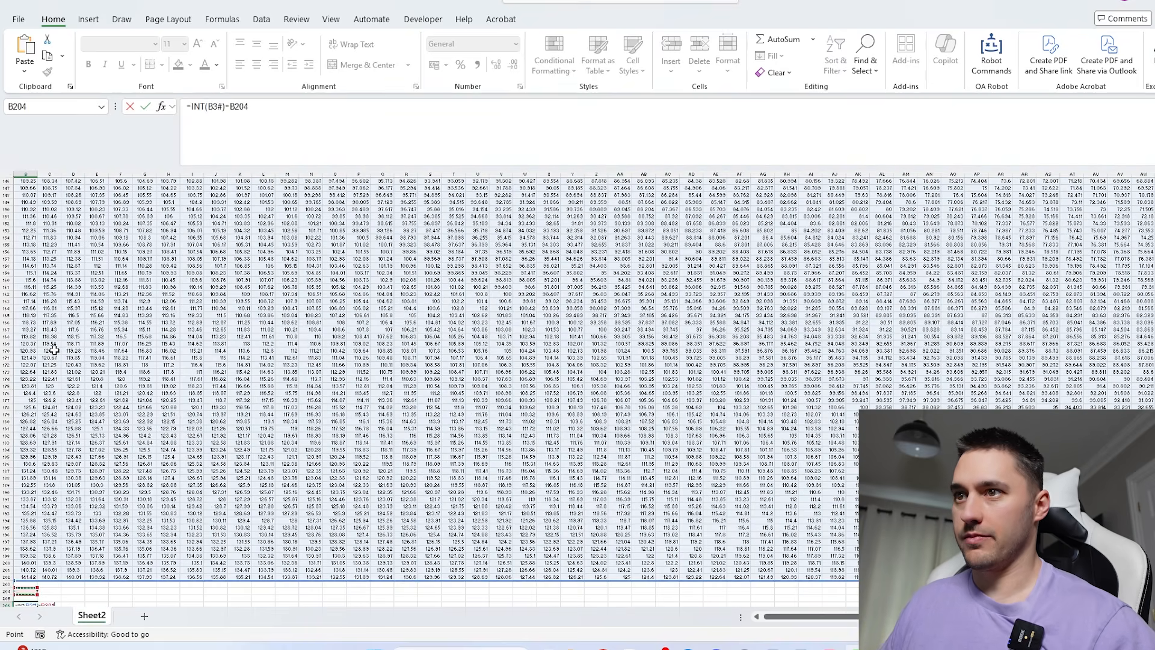
{"action": "key", "text": "ctrl+shift+Up"}
{"action": "key", "text": "ctrl+shift+Right"}
{"action": "key", "text": "Return"}
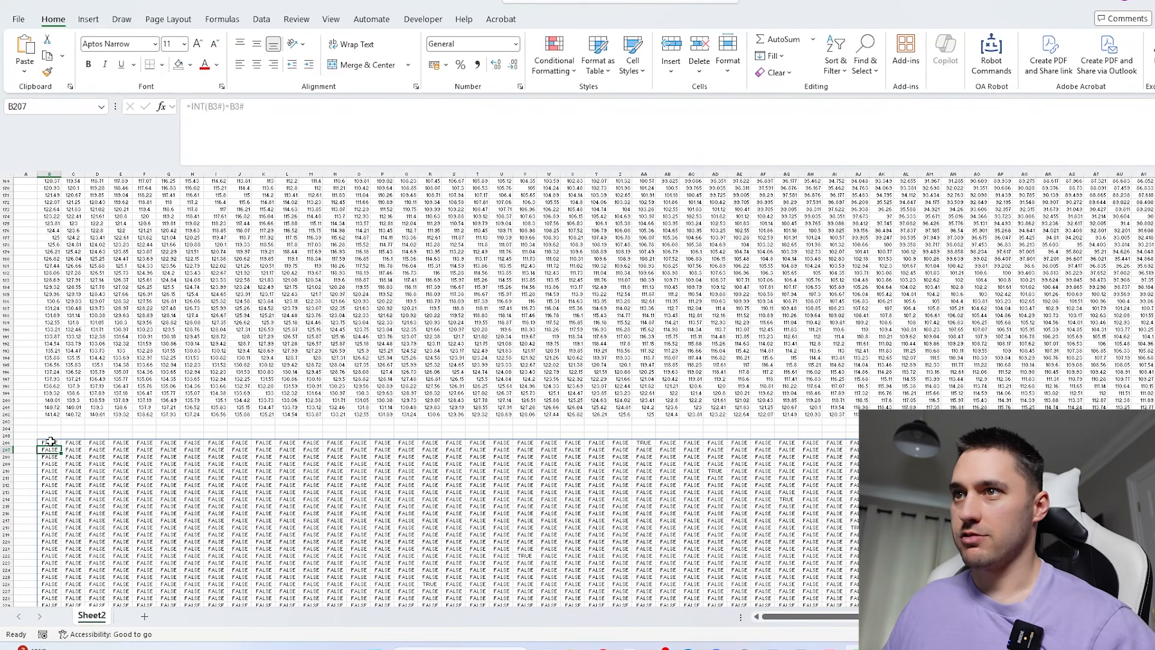
- Change the B206 formula to =--(INT(B3#)=B3#) to convert the TRUE/FALSE results into ones and zeros
{"action": "left_click", "coordinate": [50, 441]}
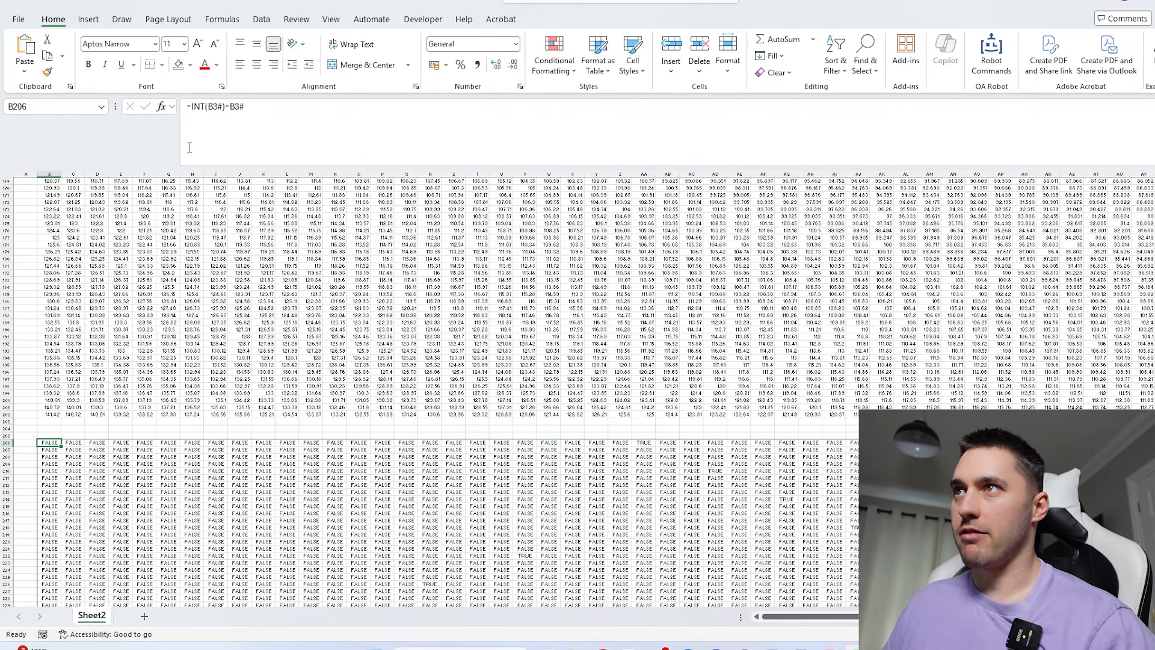
{"action": "left_click", "coordinate": [193, 107]}
{"action": "type", "text": "--("}
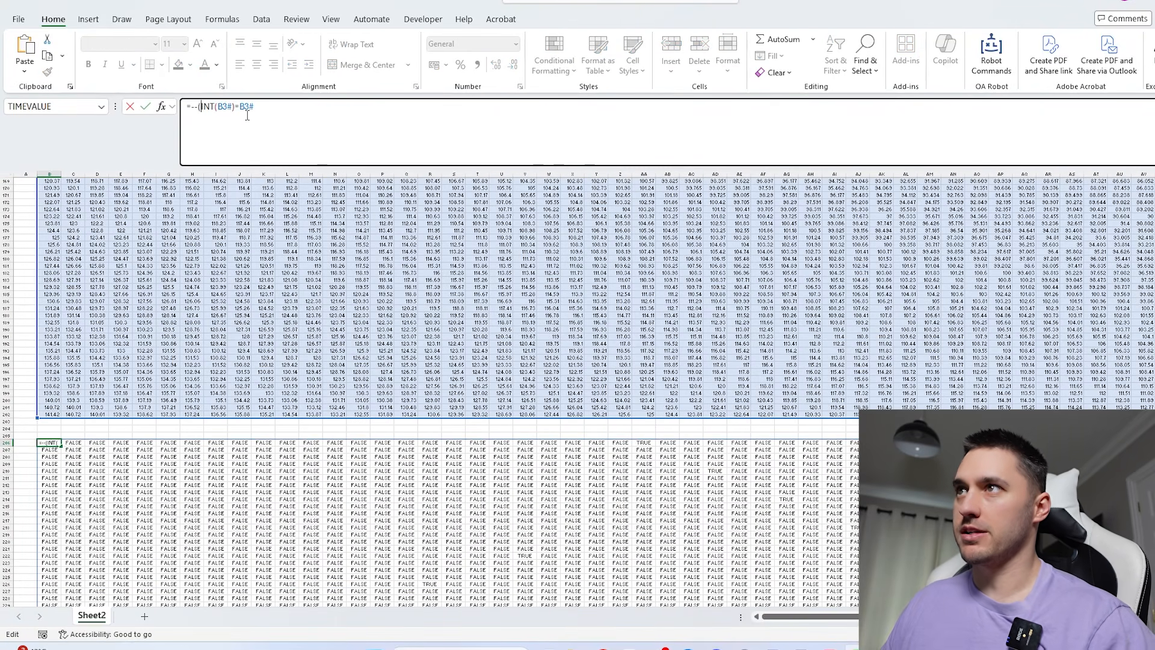
{"action": "key", "text": "Return"}
{"action": "scroll", "coordinate": [610, 369], "scroll_direction": "down", "scroll_amount": 7}
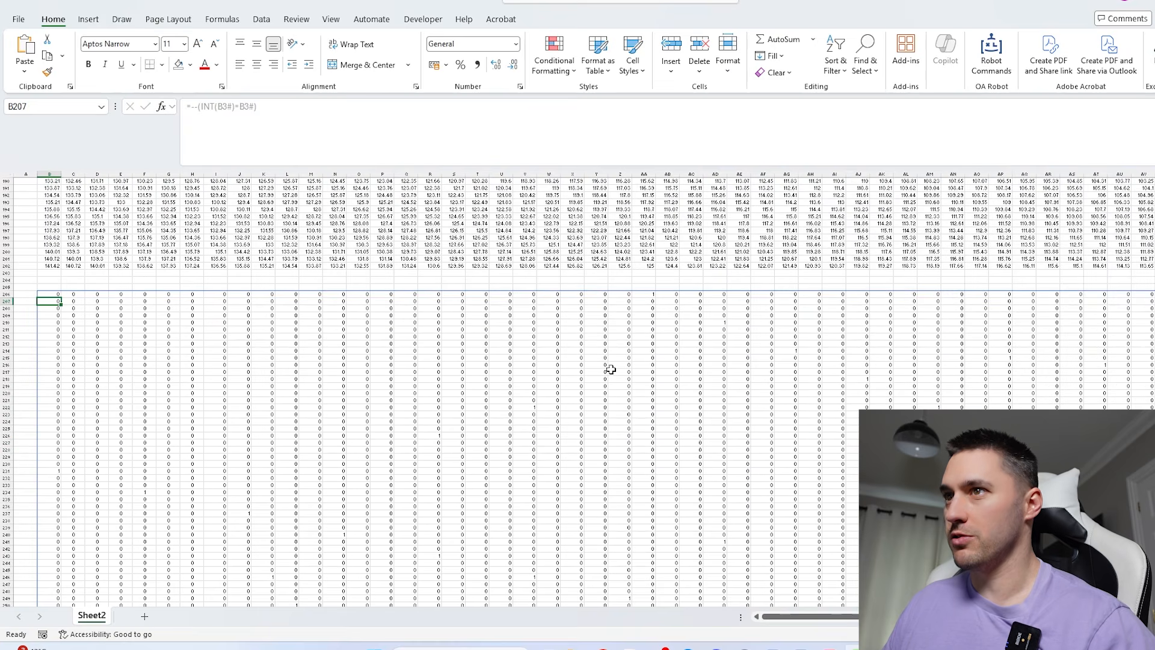
- Apply a conditional-formatting colour scale to the whole spilled range B206#, with green for ones and red for zeros
{"action": "left_click", "coordinate": [56, 294]}
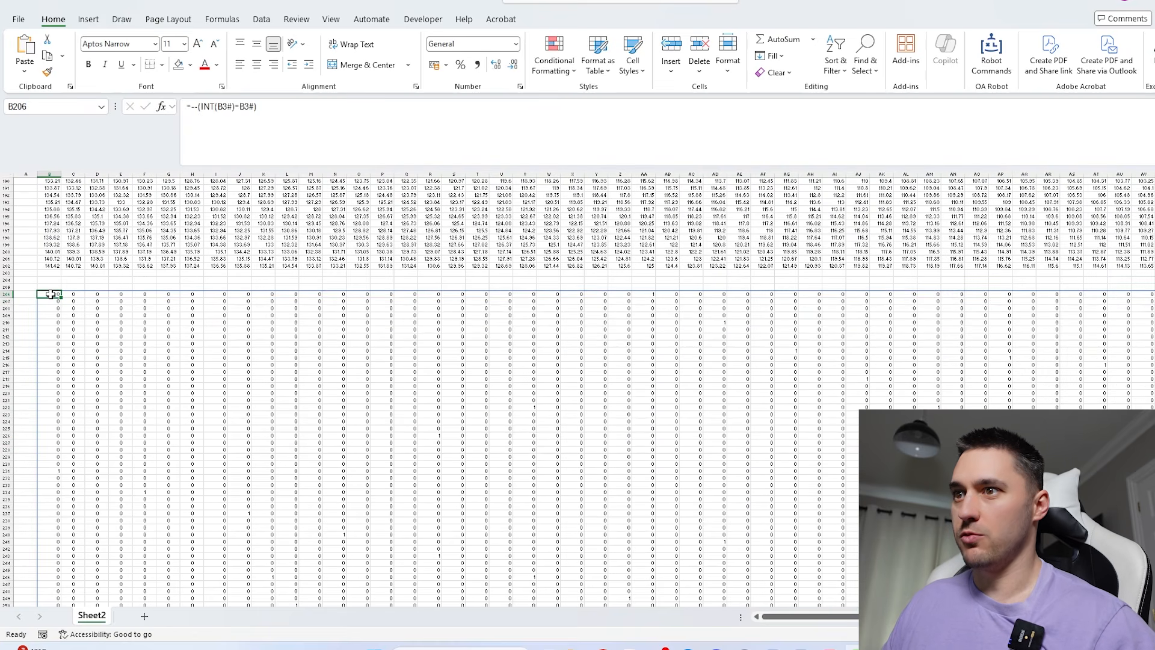
{"action": "key", "text": "ctrl+shift+Down"}
{"action": "key", "text": "ctrl+shift+Right"}
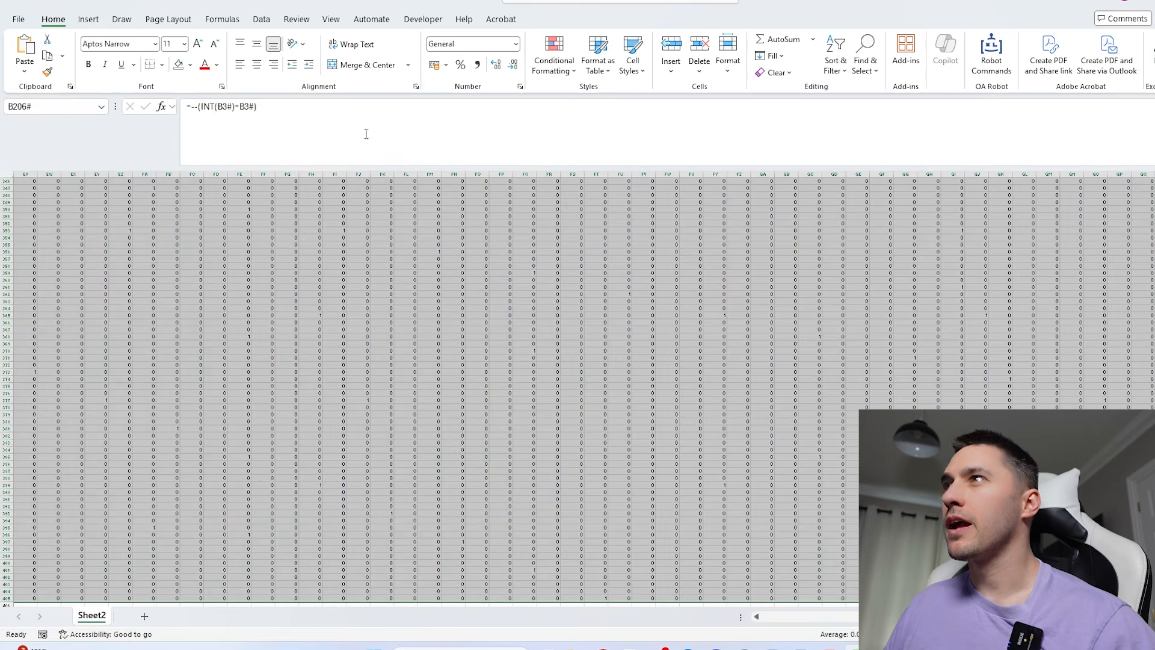
{"action": "left_click", "coordinate": [554, 60]}
{"action": "mouse_move", "coordinate": [610, 178]}
{"action": "left_click", "coordinate": [662, 179]}
{"action": "left_click", "coordinate": [566, 336]}
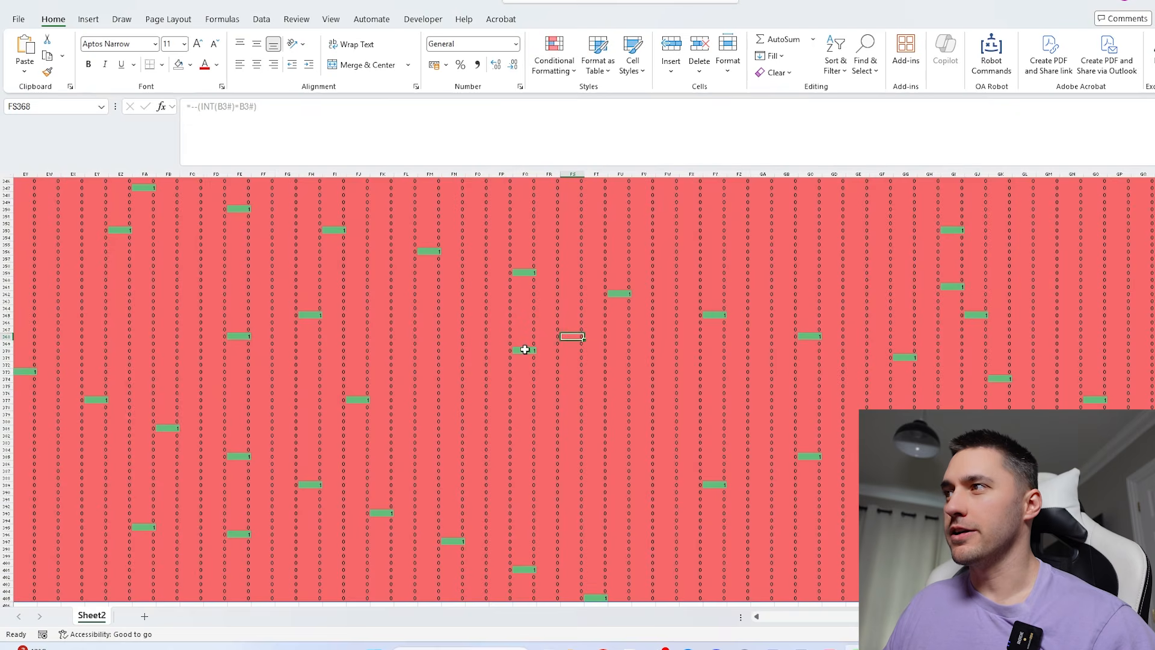
- Narrow all columns of the sheet to bring the grid cells closer to square
{"action": "scroll", "coordinate": [526, 349], "scroll_direction": "down", "scroll_amount": 5}
{"action": "scroll", "coordinate": [562, 436], "scroll_direction": "down", "scroll_amount": 2}
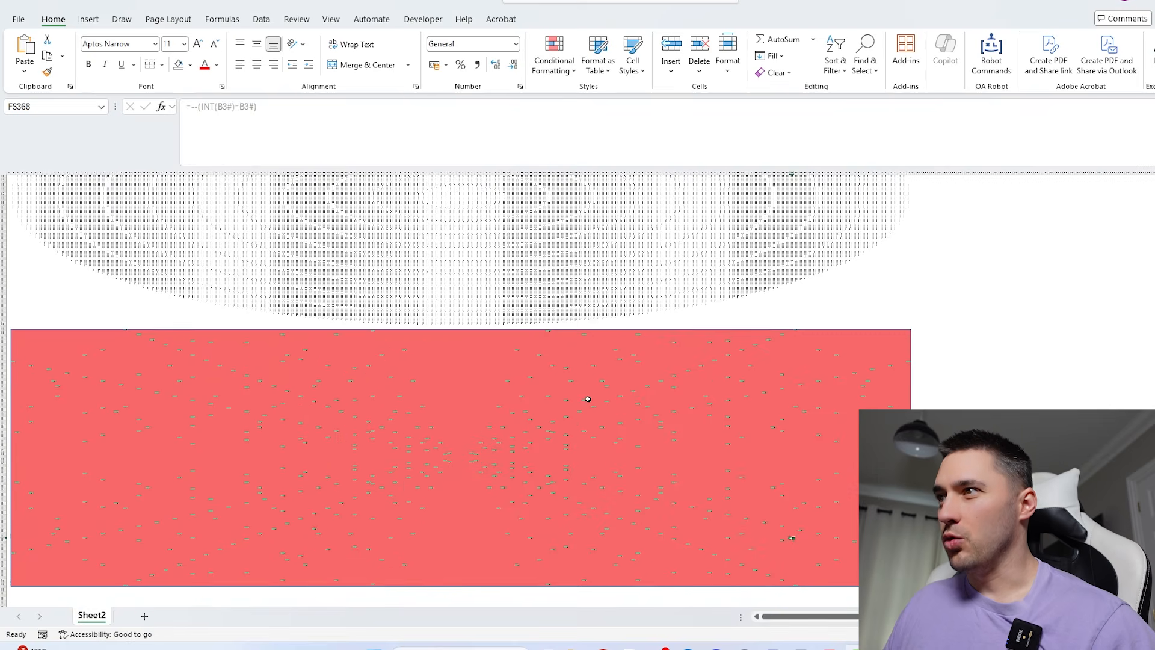
{"action": "scroll", "coordinate": [286, 412], "scroll_direction": "up", "scroll_amount": 3}
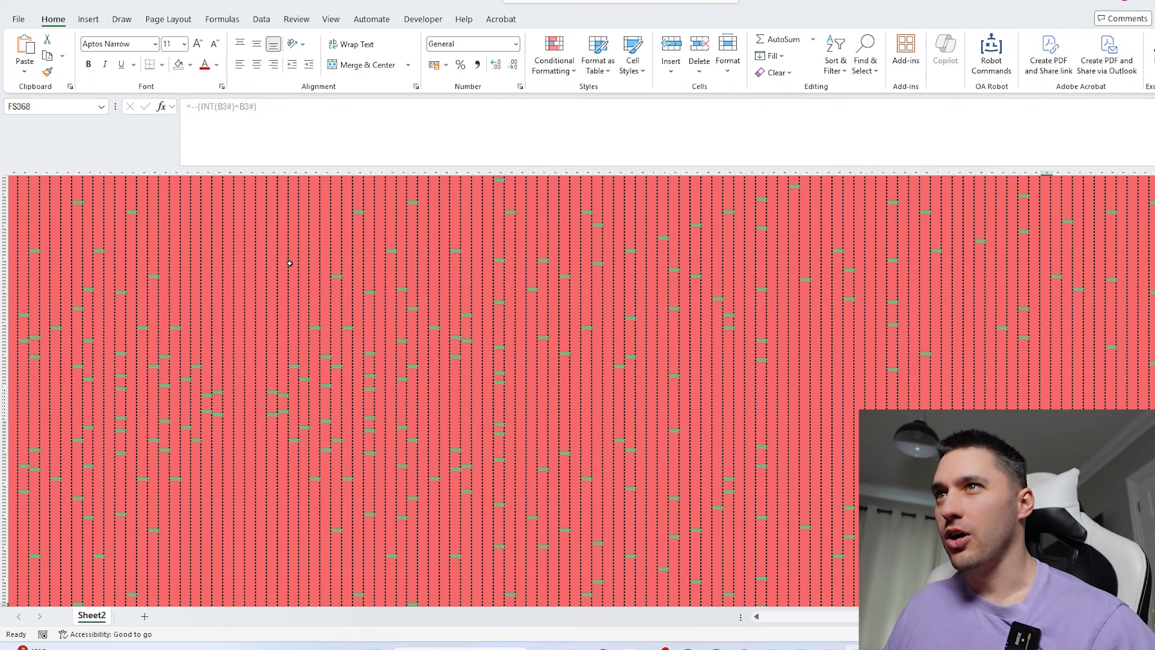
{"action": "left_click", "coordinate": [8, 174]}
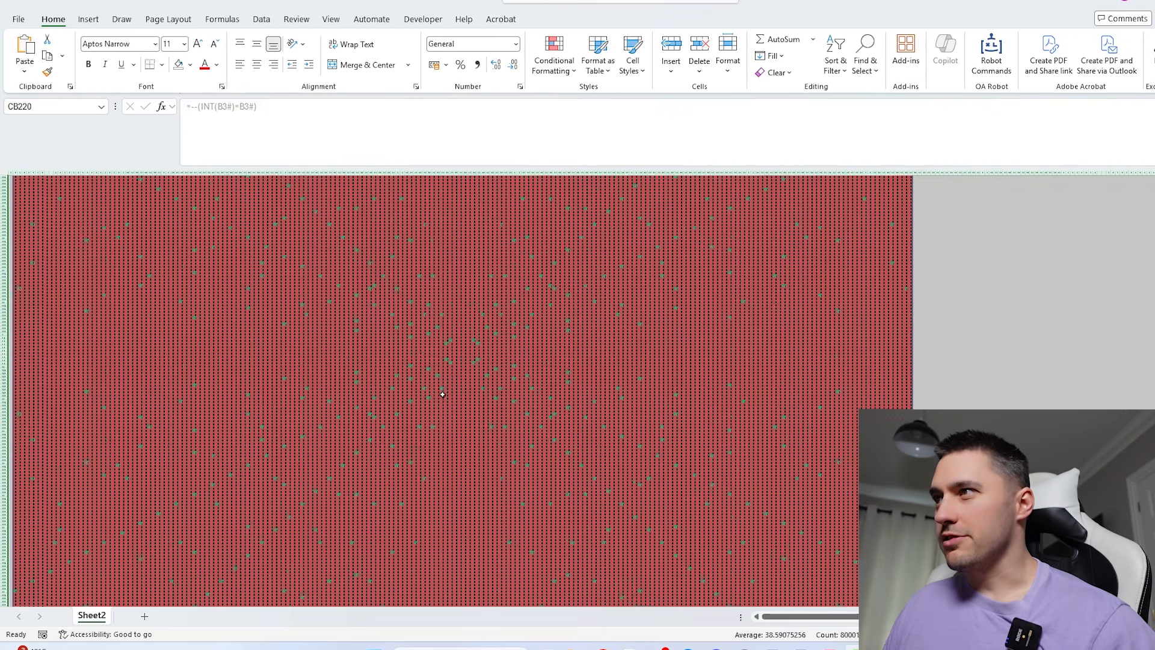
{"action": "scroll", "coordinate": [441, 394], "scroll_direction": "down", "scroll_amount": 3}
{"action": "left_click", "coordinate": [533, 335]}
- Examine how the green whole-number cells are distributed across the red grid
{"action": "scroll", "coordinate": [431, 361], "scroll_direction": "up", "scroll_amount": 3}
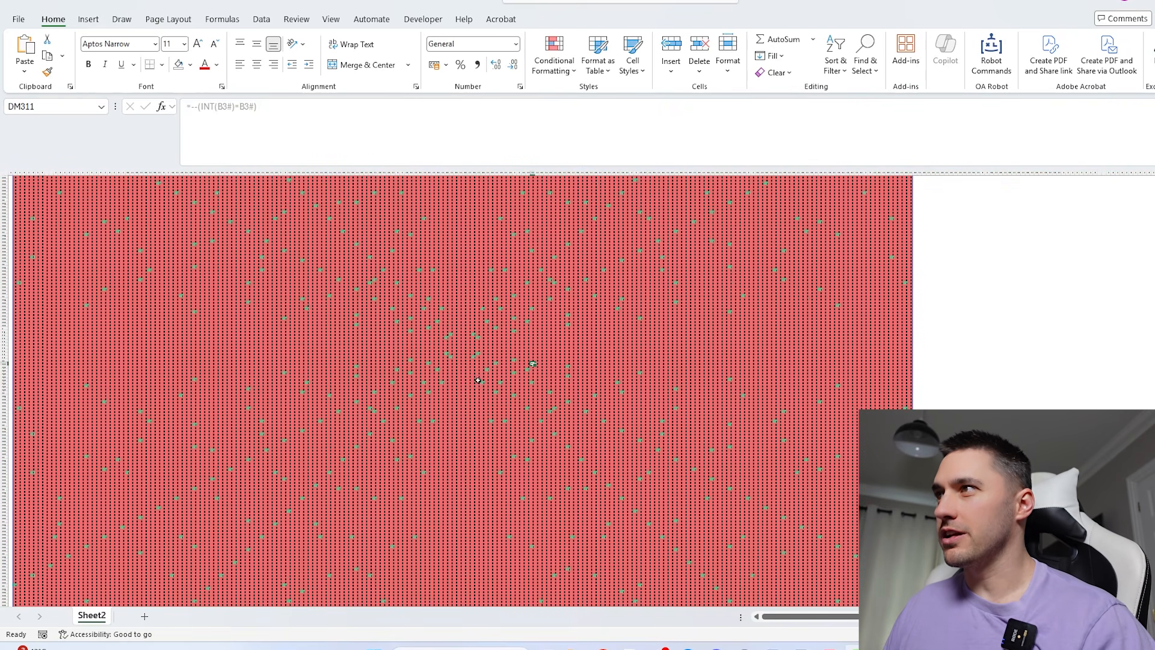
{"action": "scroll", "coordinate": [583, 431], "scroll_direction": "down", "scroll_amount": 4}
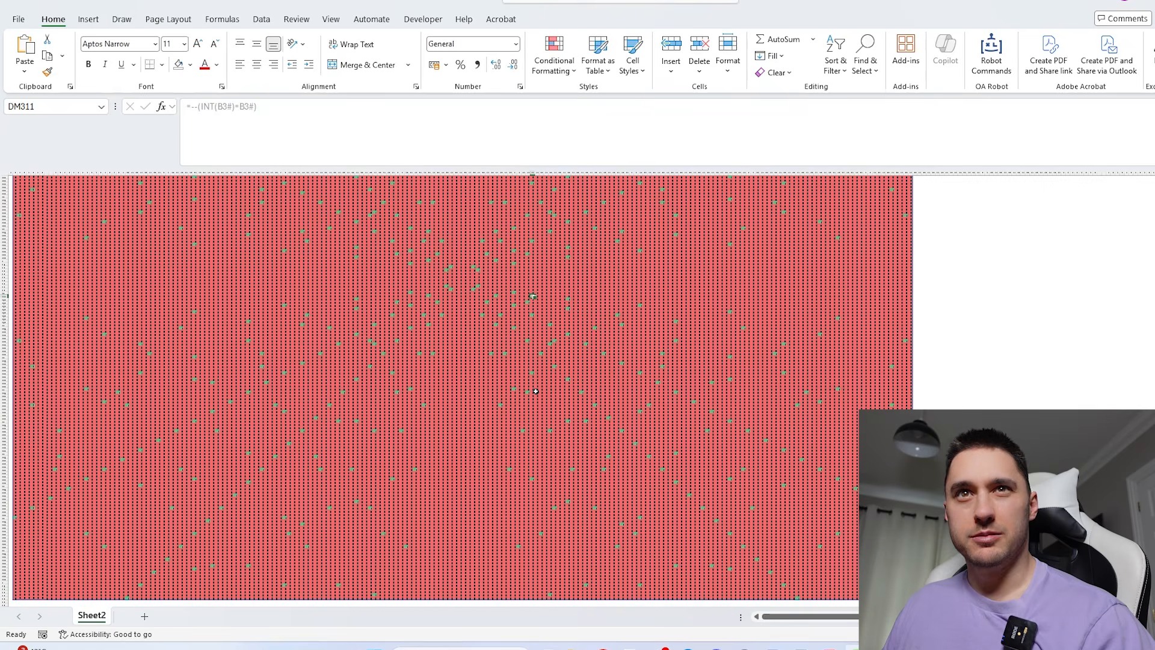
{"action": "scroll", "coordinate": [535, 391], "scroll_direction": "up", "scroll_amount": 8}
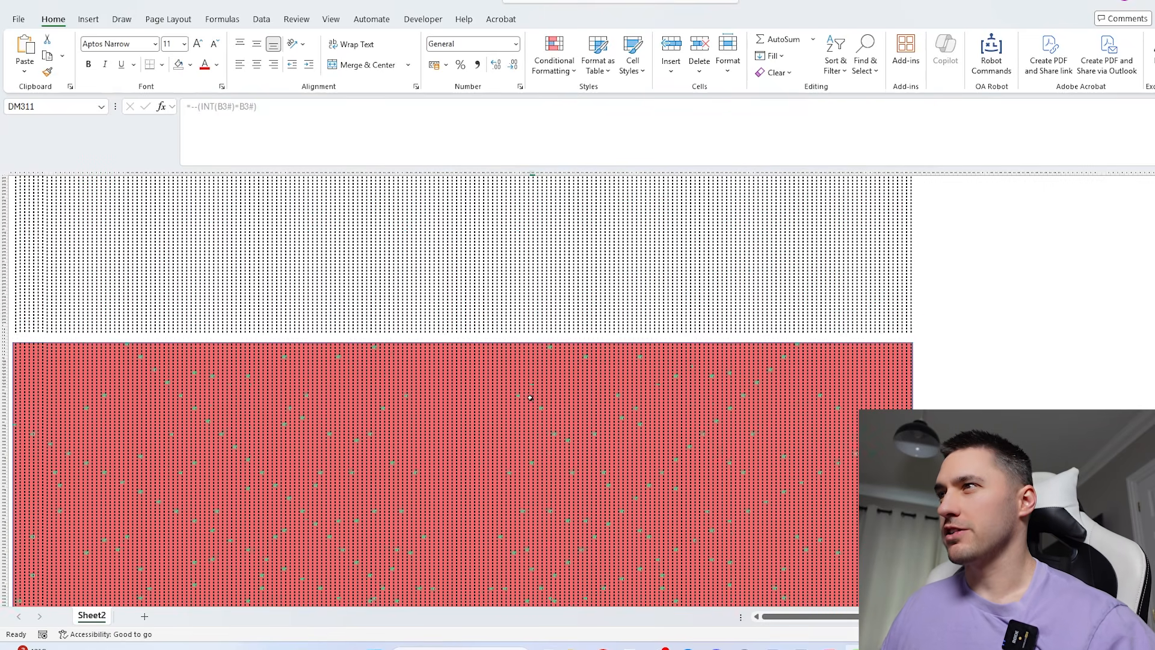
{"action": "scroll", "coordinate": [530, 394], "scroll_direction": "down", "scroll_amount": 5}
- Clear the whole-number test grid starting at B206 and apply a green-yellow-red colour scale to the distances in B3#
{"action": "left_click", "coordinate": [78, 322]}
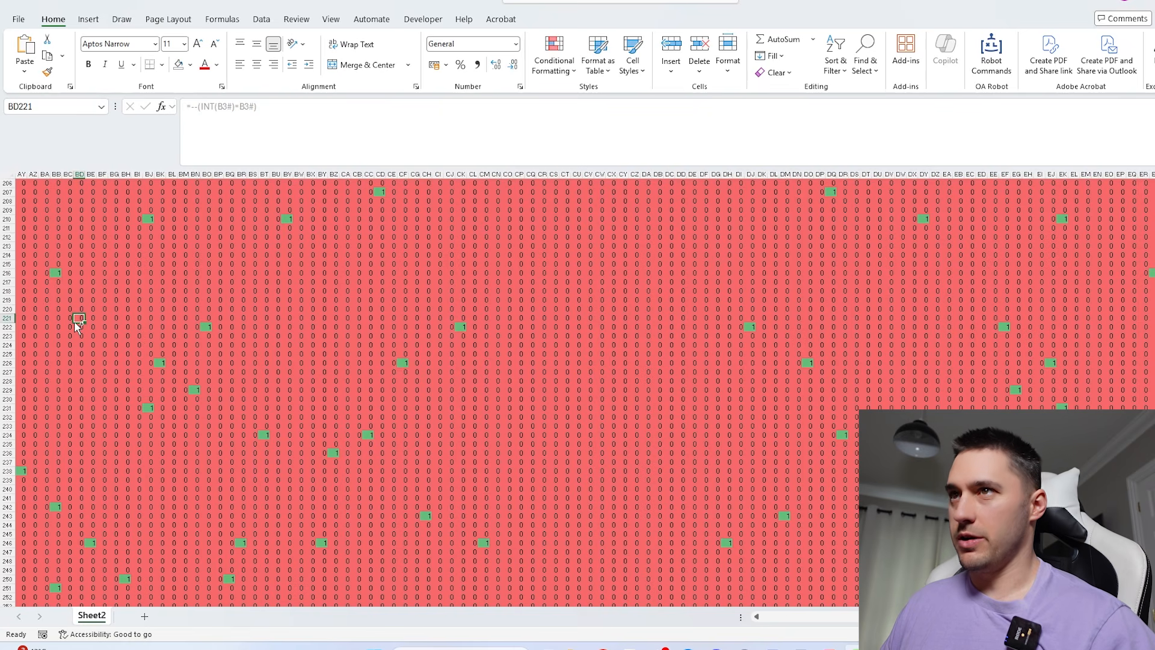
{"action": "key", "text": "ctrl+Left"}
{"action": "key", "text": "ctrl+Up"}
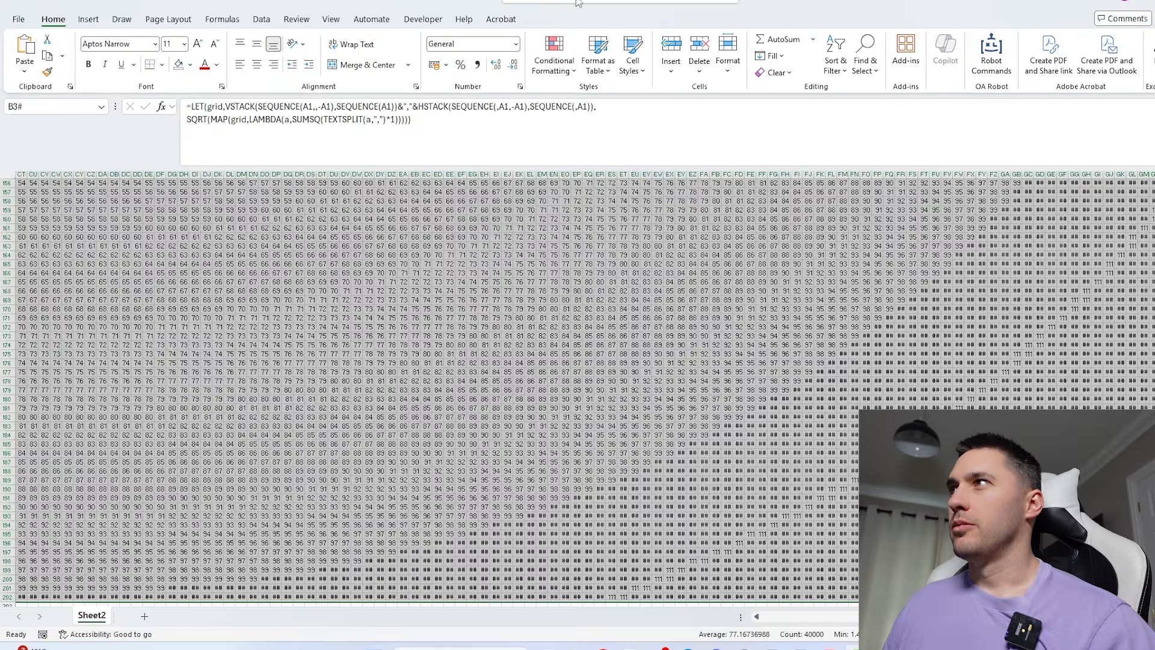
{"action": "left_click", "coordinate": [554, 57]}
{"action": "mouse_move", "coordinate": [587, 96]}
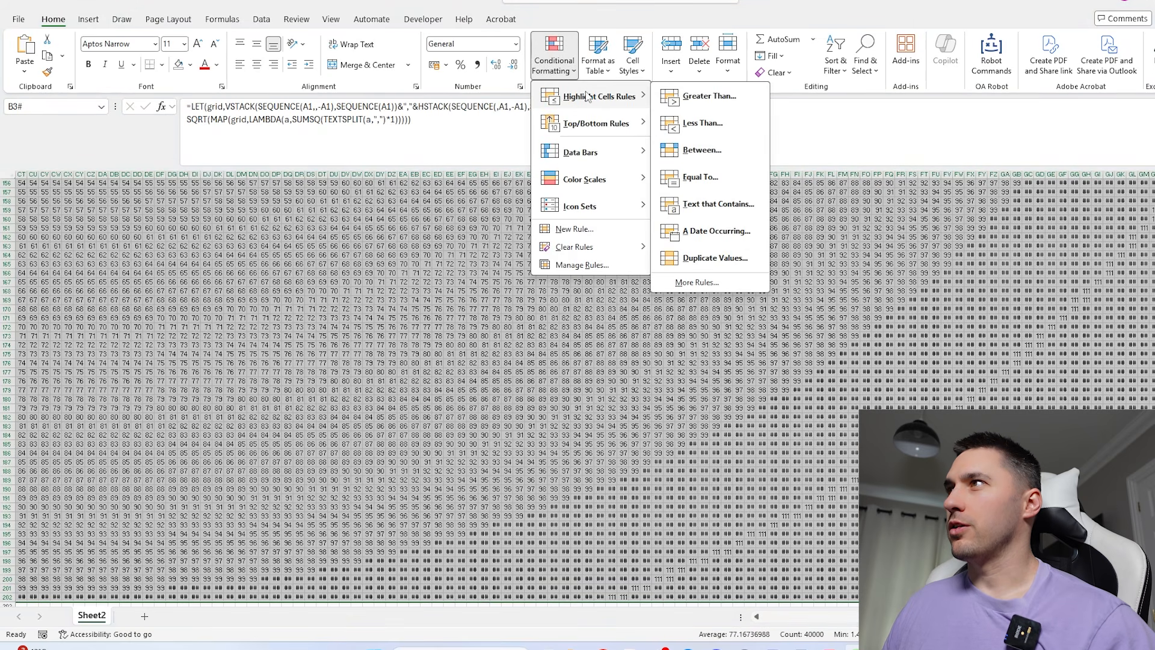
{"action": "left_click", "coordinate": [673, 181]}
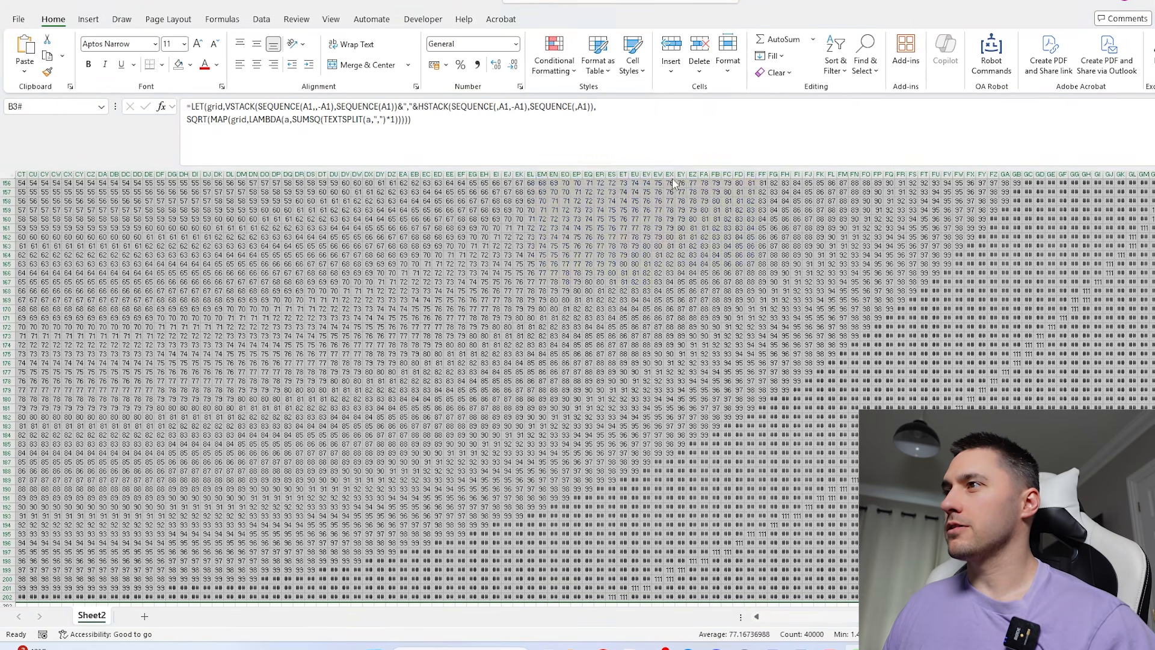
{"action": "scroll", "coordinate": [559, 284], "scroll_direction": "down", "scroll_amount": 5}
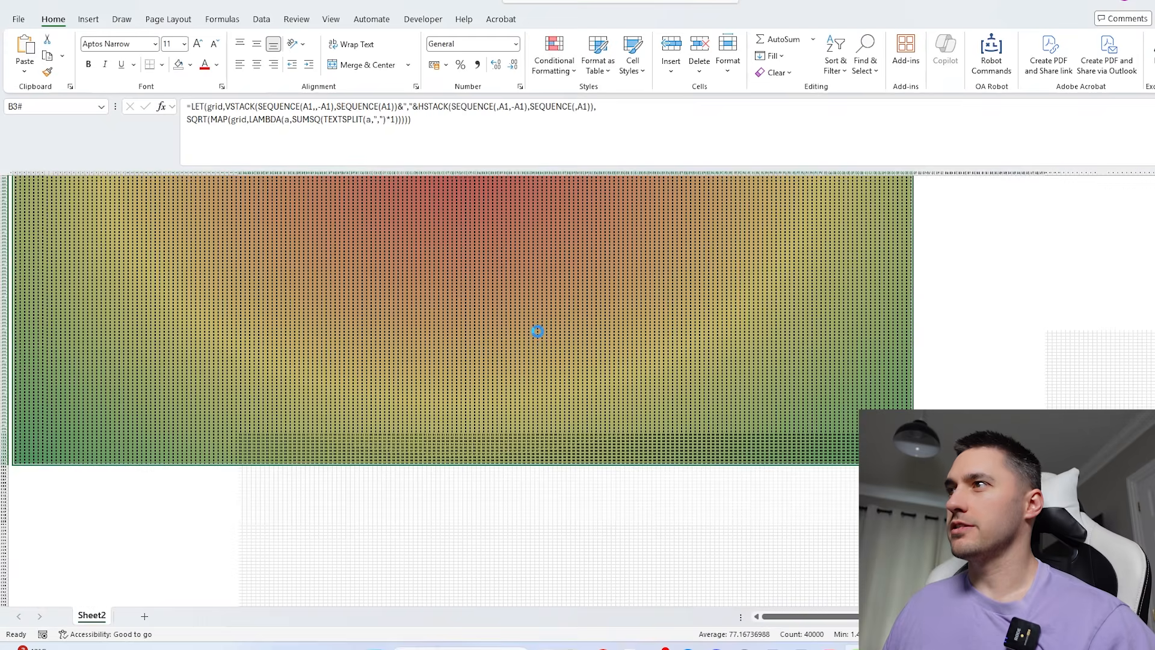
{"action": "scroll", "coordinate": [537, 331], "scroll_direction": "down", "scroll_amount": 2}
- Set A1 to 10 to shrink the coloured distance grid
{"action": "key", "text": "ctrl+q"}
{"action": "key", "text": "Escape"}
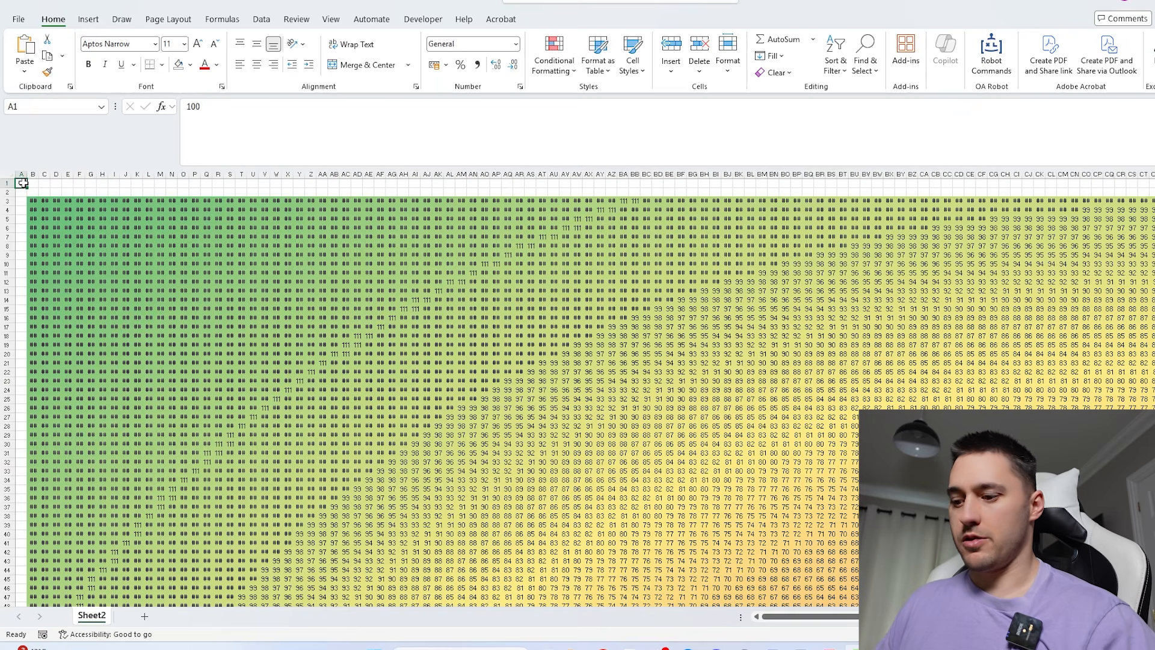
{"action": "type", "text": "20"}
{"action": "key", "text": "Return"}
{"action": "scroll", "coordinate": [248, 216], "scroll_direction": "up", "scroll_amount": 3}
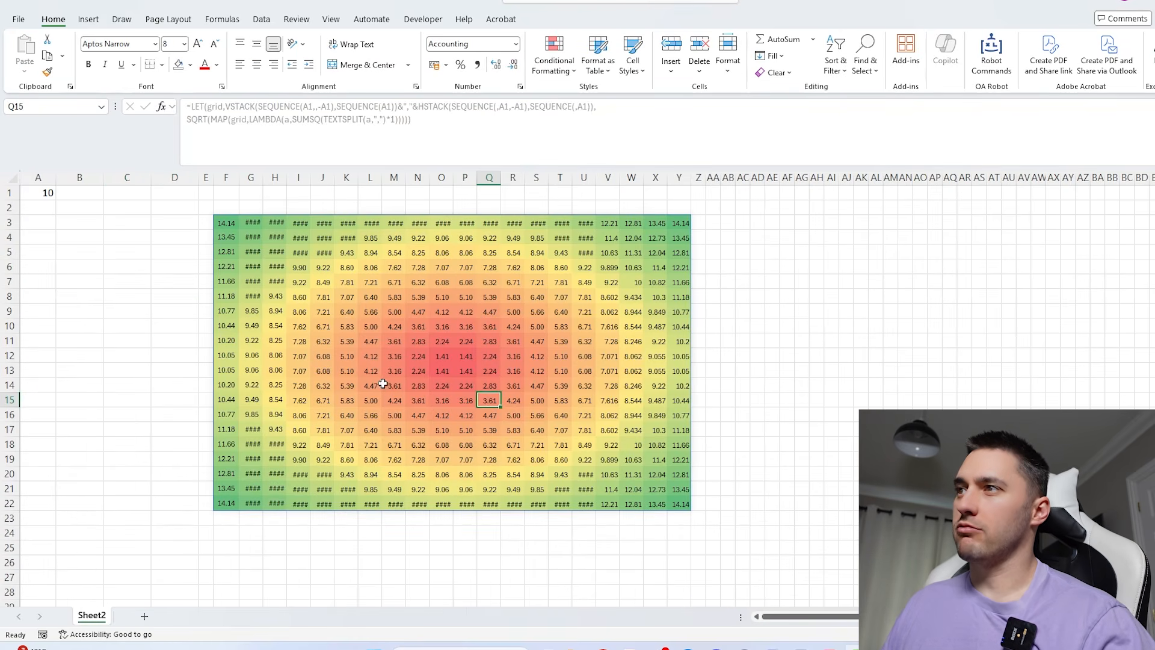
- Inspect the distances in the coloured grid at F3:Y22, including the central block J8:V18
{"action": "left_click", "coordinate": [439, 282]}
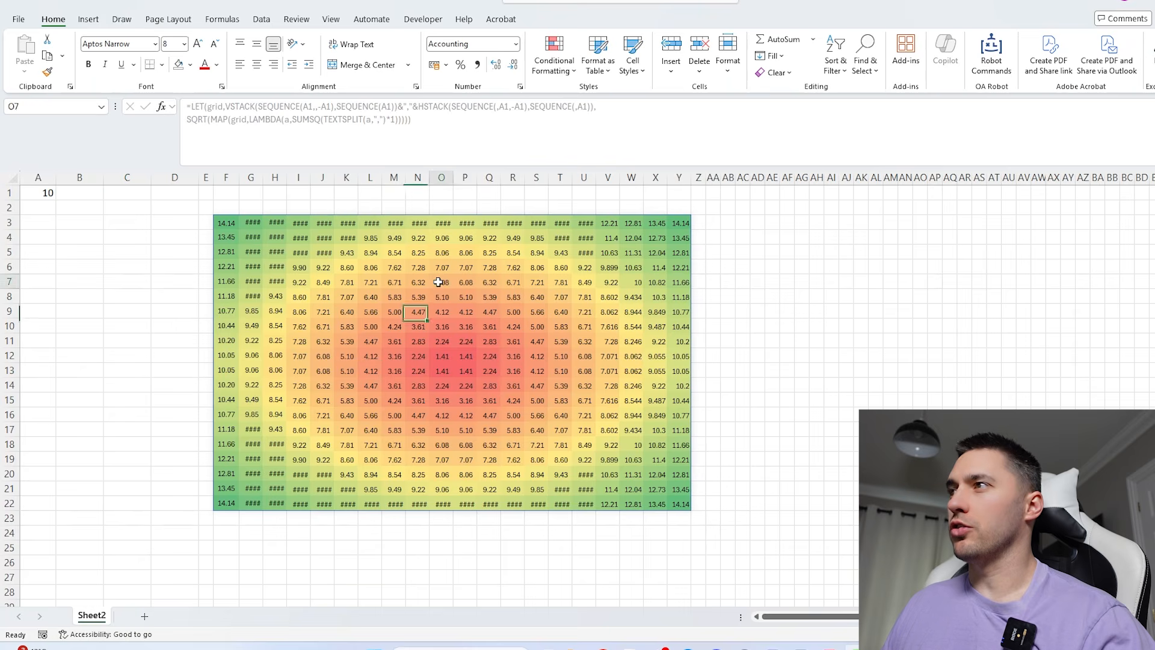
{"action": "left_click", "coordinate": [582, 340]}
{"action": "left_click", "coordinate": [546, 443]}
{"action": "left_click", "coordinate": [371, 413]}
{"action": "left_click", "coordinate": [415, 369]}
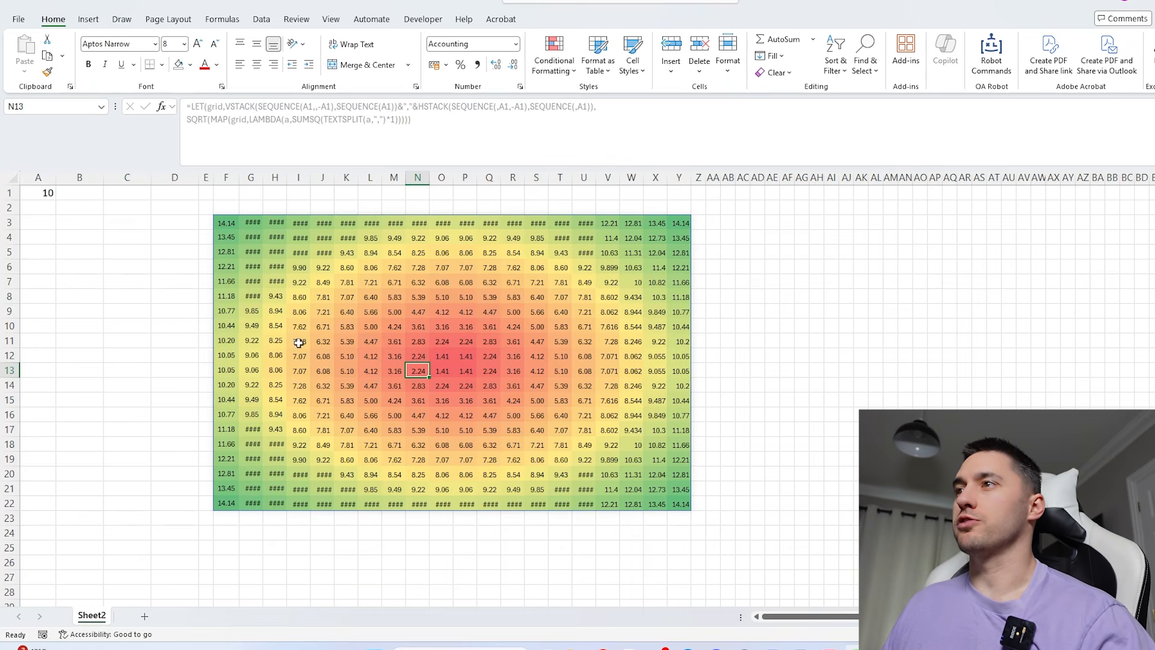
{"action": "left_click_drag", "start_coordinate": [314, 296], "coordinate": [614, 448]}
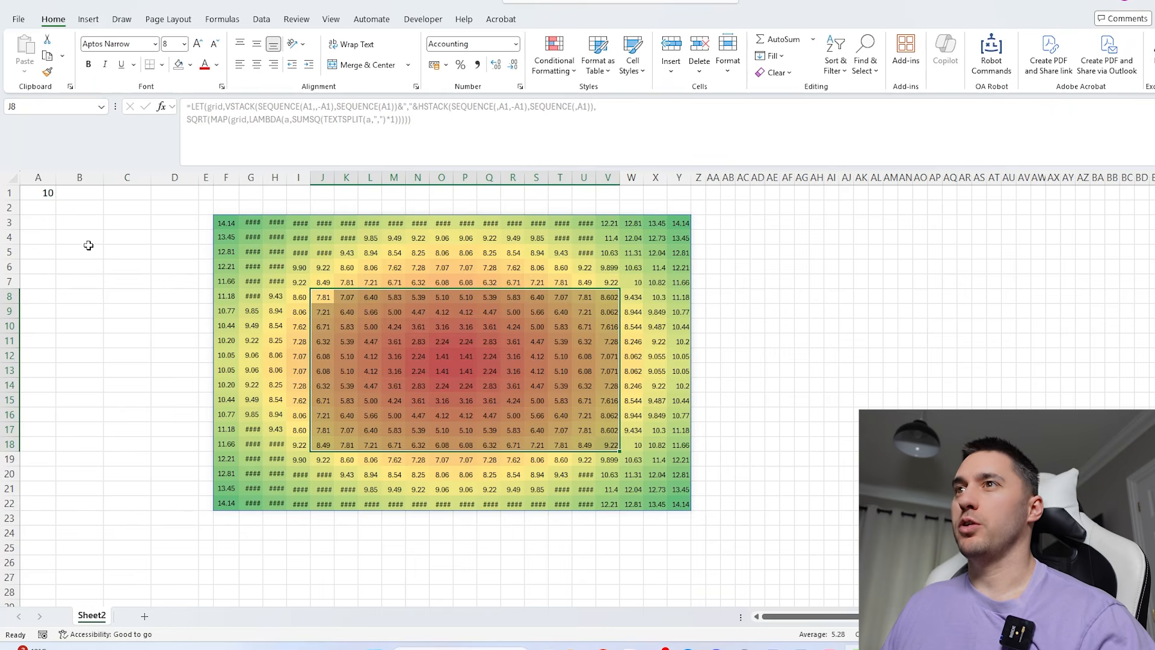
- Enter =RANDBETWEEN(-$A$1,$A$1) in B3 to generate a random coordinate with absolute references to A1
{"action": "left_click", "coordinate": [68, 222]}
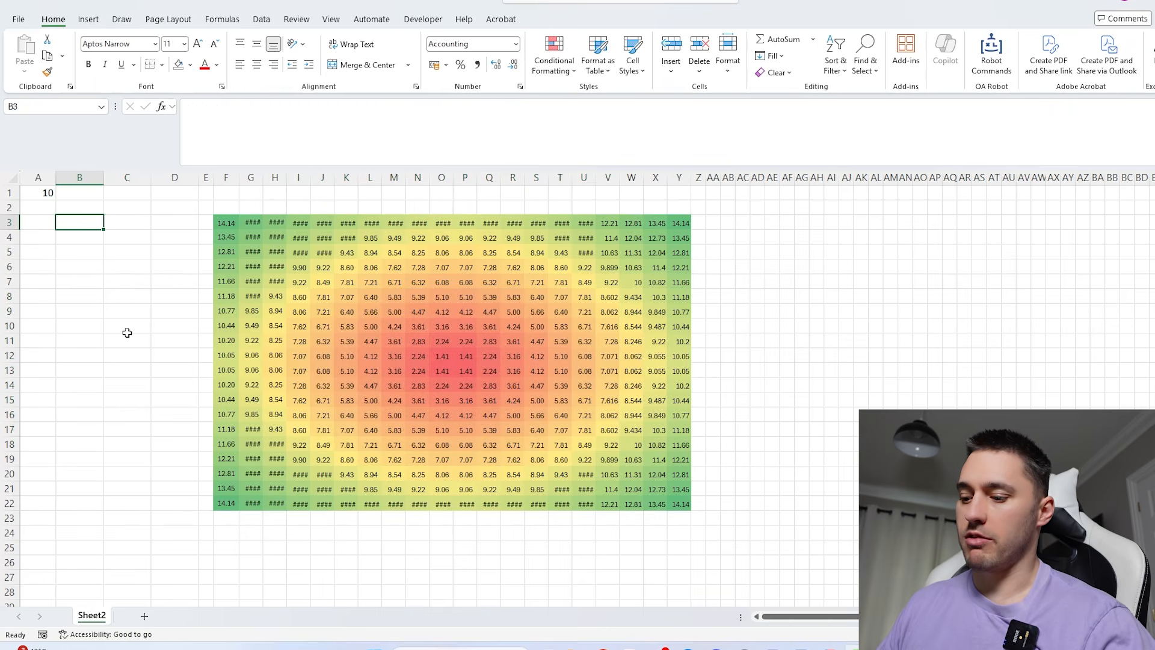
{"action": "type", "text": "=randb"}
{"action": "key", "text": "Tab"}
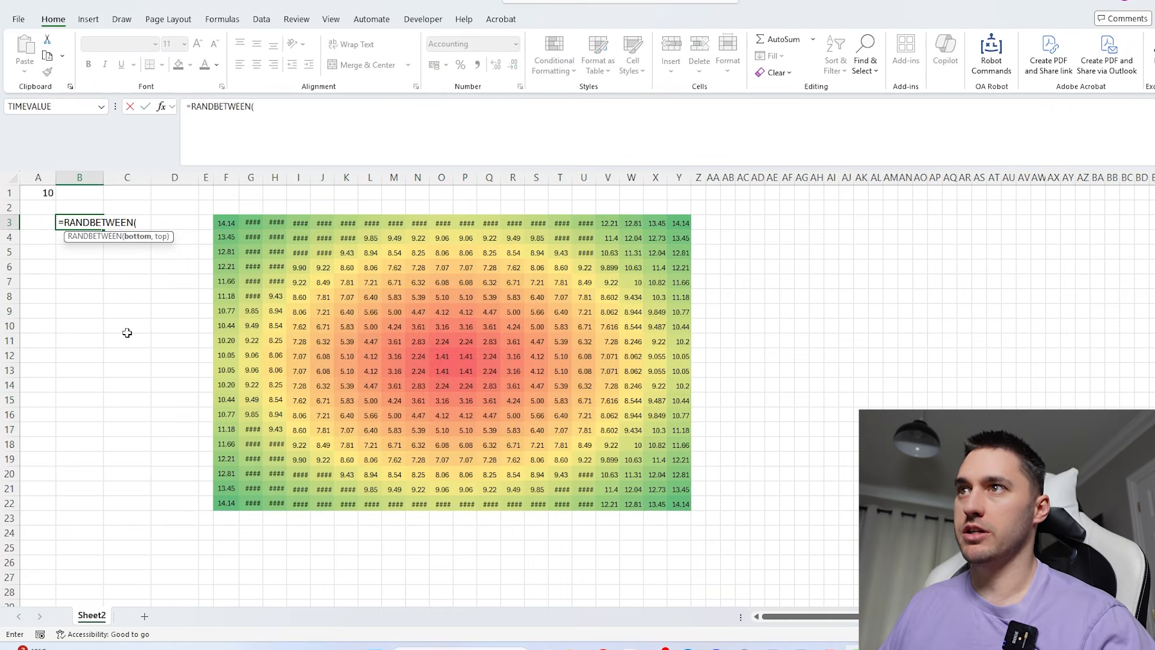
{"action": "type", "text": "1,"}
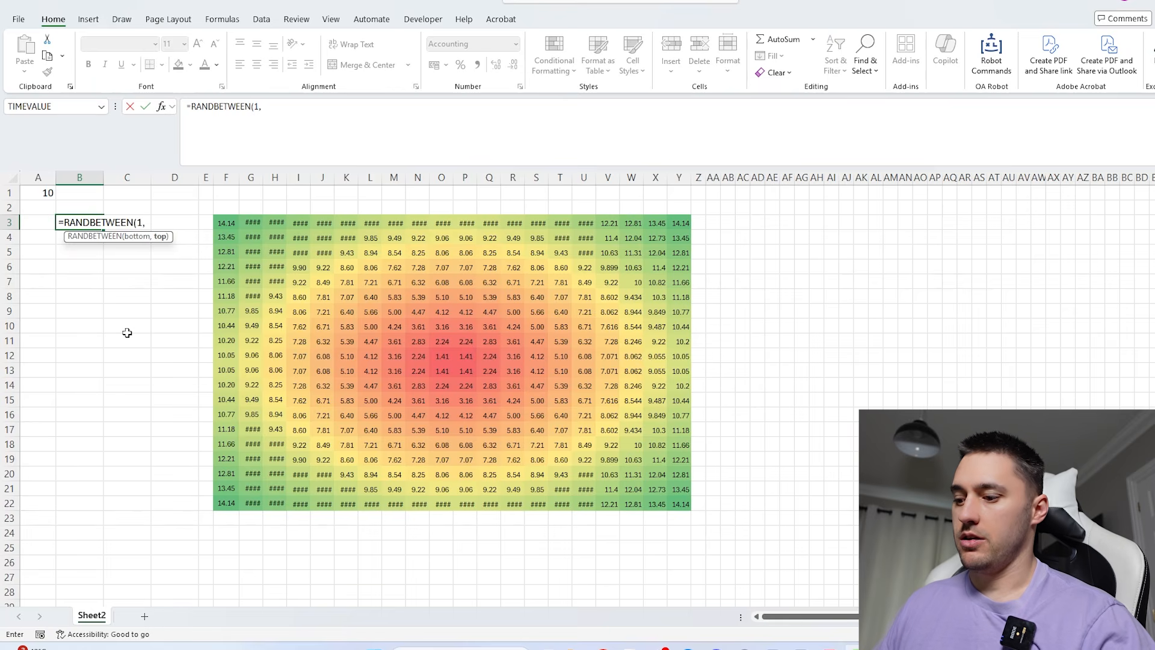
{"action": "key", "text": "BackSpace"}
{"action": "key", "text": "BackSpace"}
{"action": "type", "text": "-"}
{"action": "left_click", "coordinate": [38, 192]}
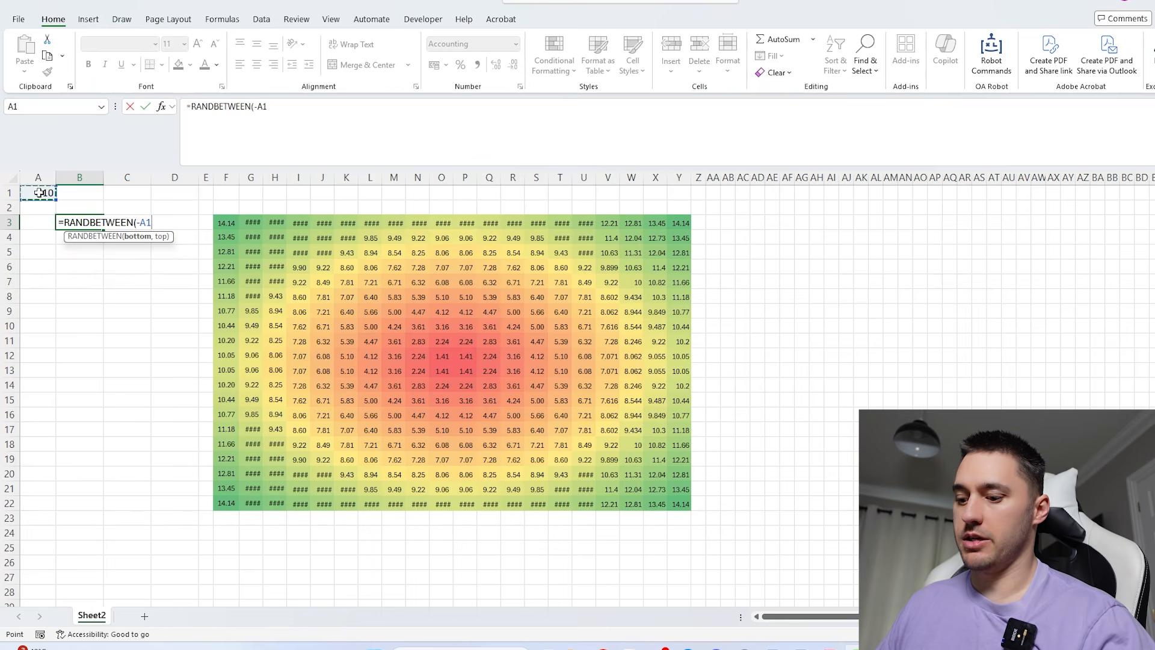
{"action": "type", "text": ","}
{"action": "left_click", "coordinate": [38, 192]}
{"action": "type", "text": ")"}
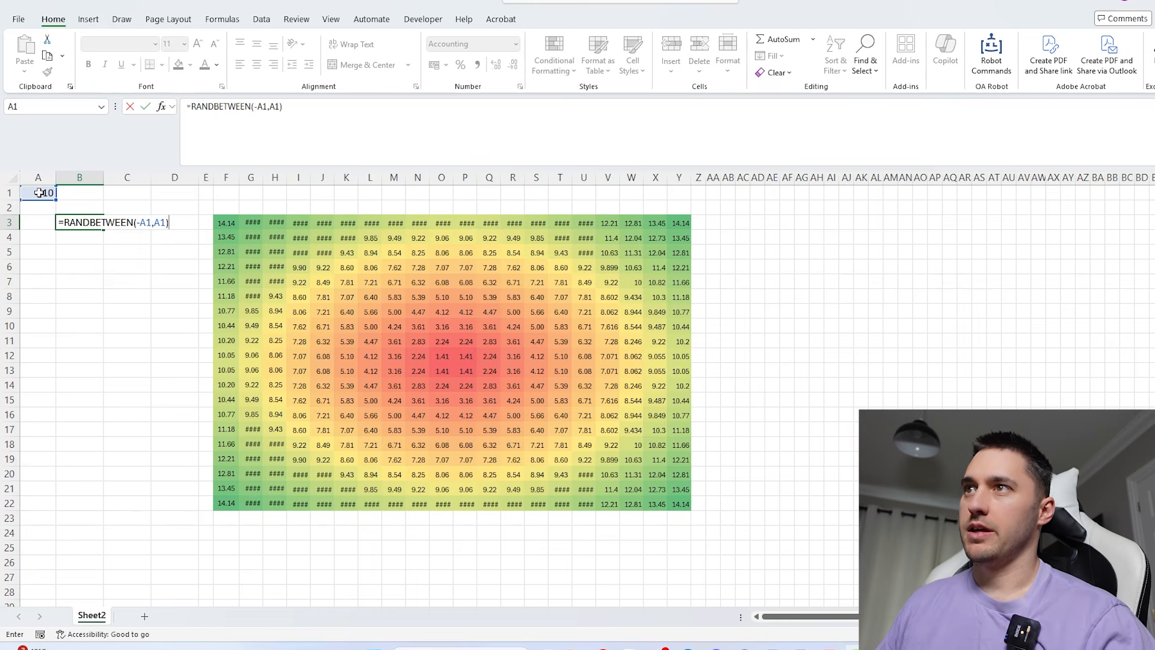
{"action": "left_click", "coordinate": [264, 107]}
{"action": "key", "text": "F4"}
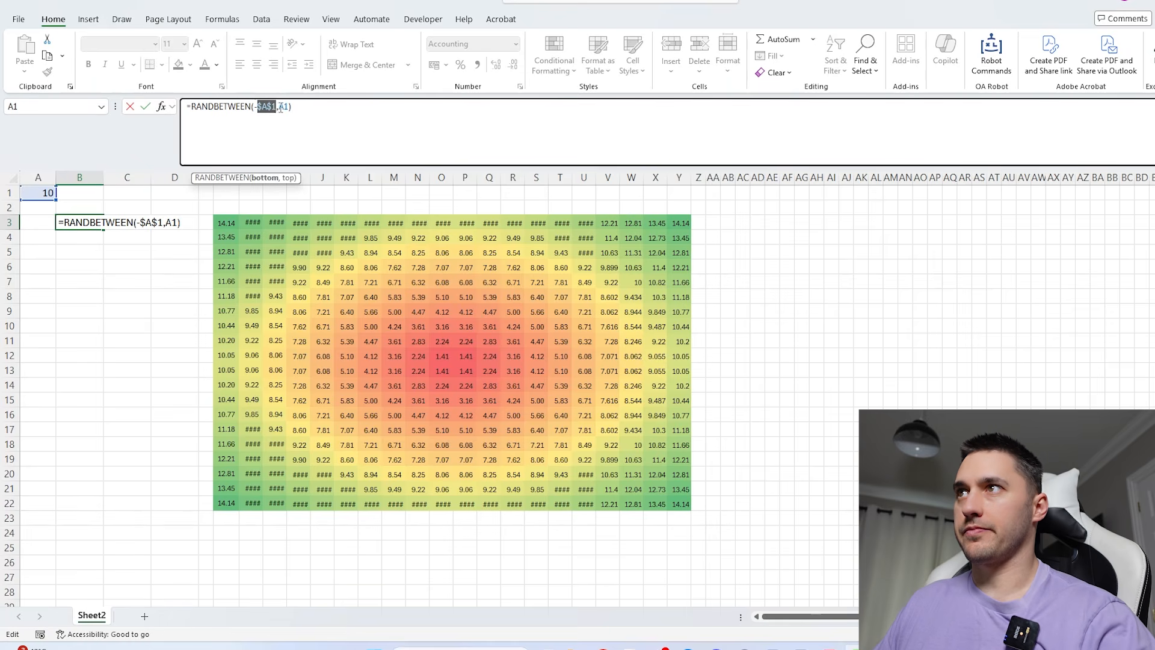
{"action": "left_click", "coordinate": [284, 107]}
{"action": "key", "text": "F4"}
{"action": "key", "text": "Return"}
- Copy the random coordinate formula from B3 to C3 and check the formula copied there
{"action": "left_click", "coordinate": [93, 223]}
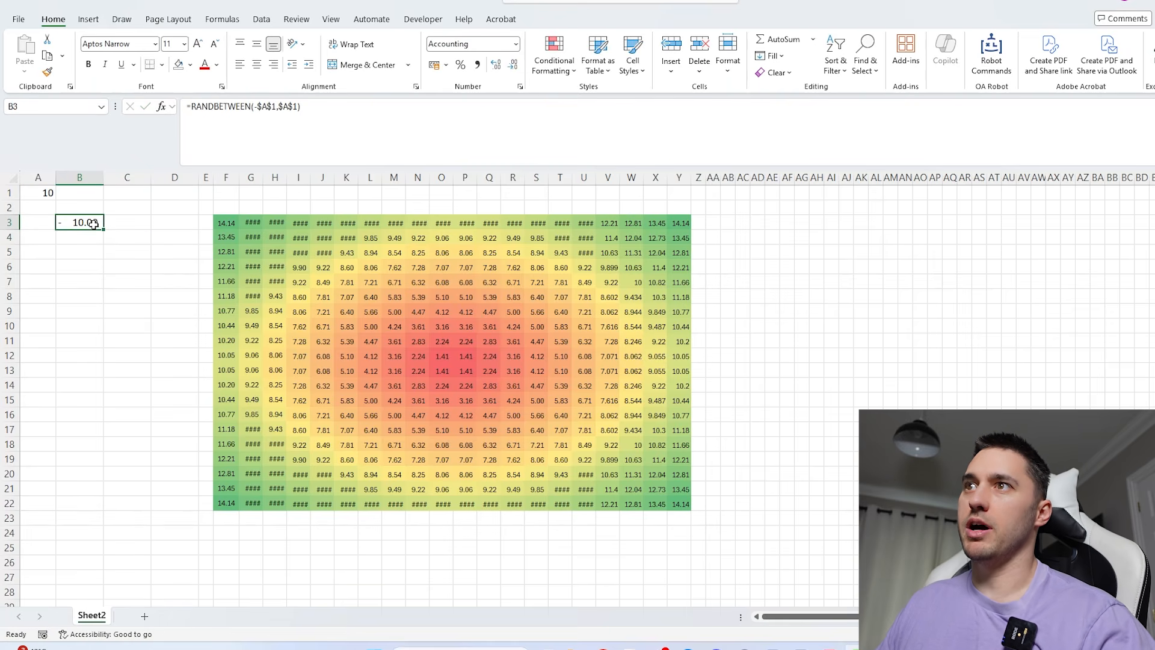
{"action": "left_click_drag", "start_coordinate": [105, 229], "coordinate": [148, 228]}
{"action": "double_click", "coordinate": [132, 224]}
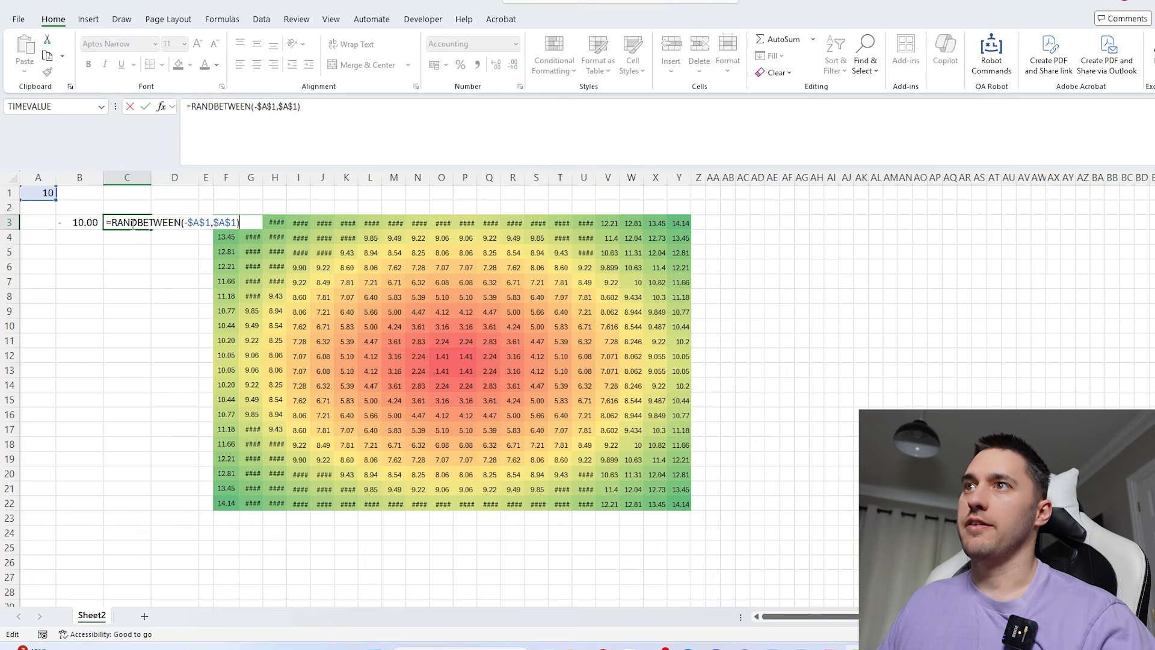
{"action": "key", "text": "Escape"}
- Calculate the random point's distance from the centre in D3 with =SQRT(SUMSQ(B3:C3))
{"action": "left_click", "coordinate": [165, 225]}
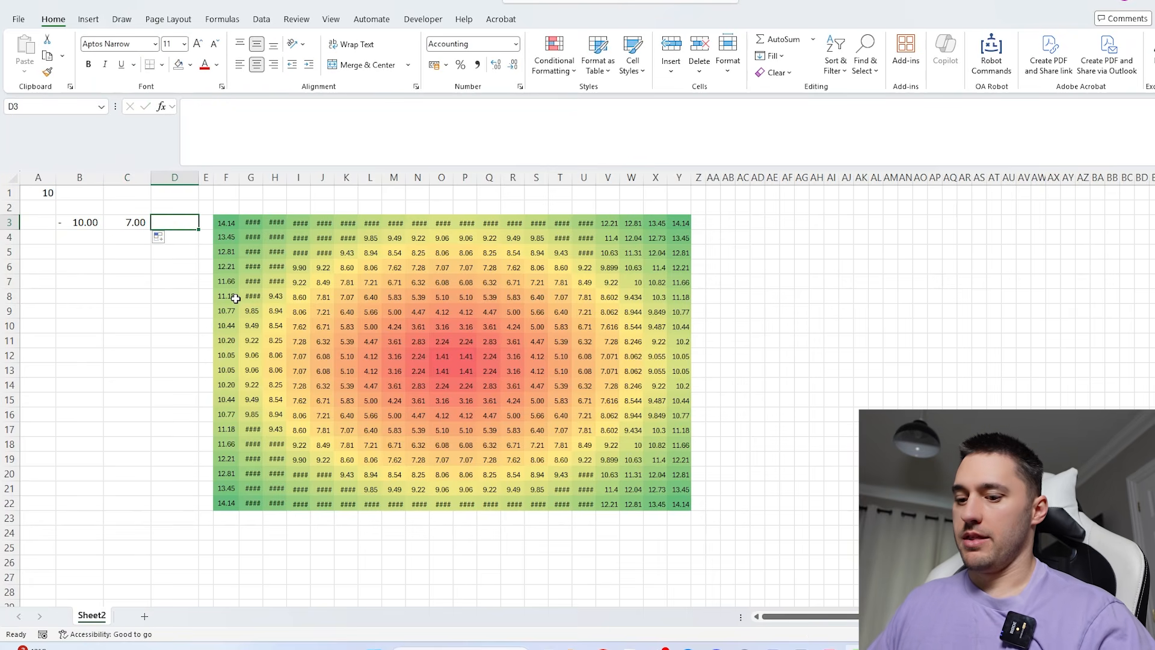
{"action": "type", "text": "=sumsq"}
{"action": "key", "text": "Tab"}
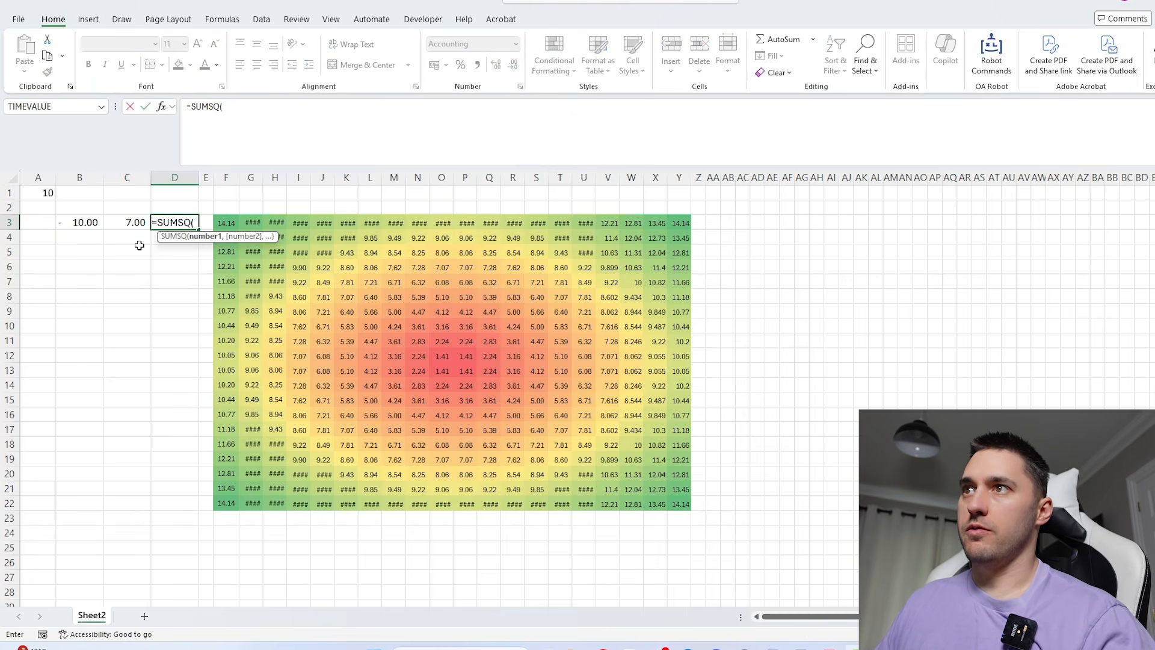
{"action": "left_click_drag", "start_coordinate": [135, 224], "coordinate": [78, 222]}
{"action": "type", "text": ")"}
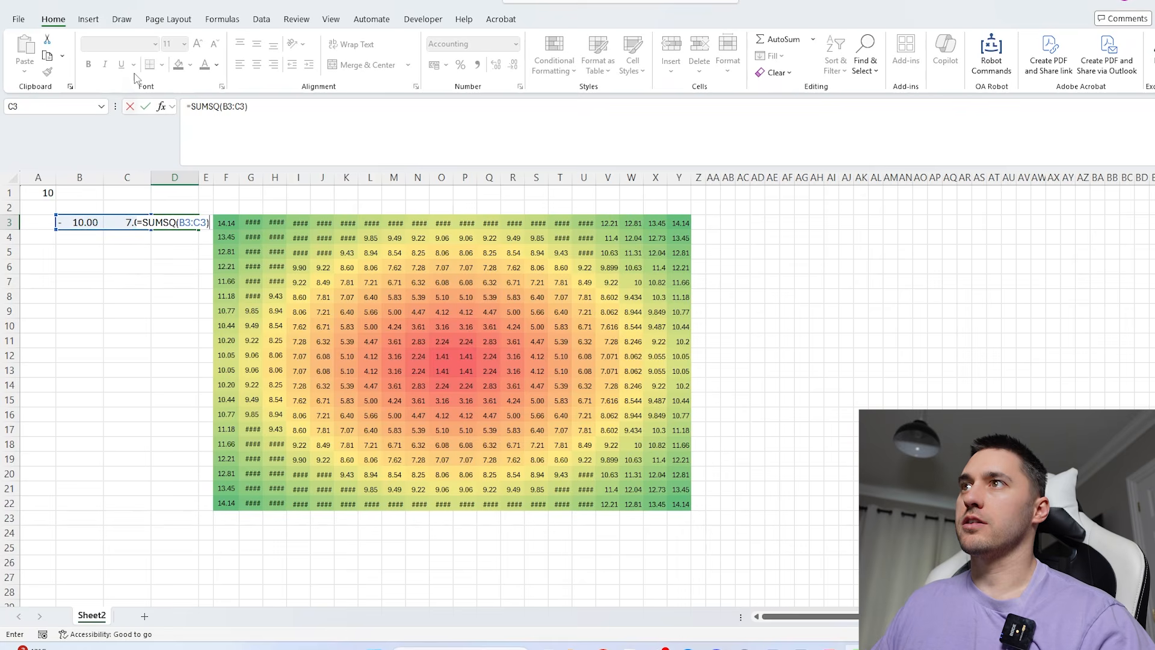
{"action": "left_click", "coordinate": [188, 105]}
{"action": "type", "text": "sqr"}
{"action": "key", "text": "Tab"}
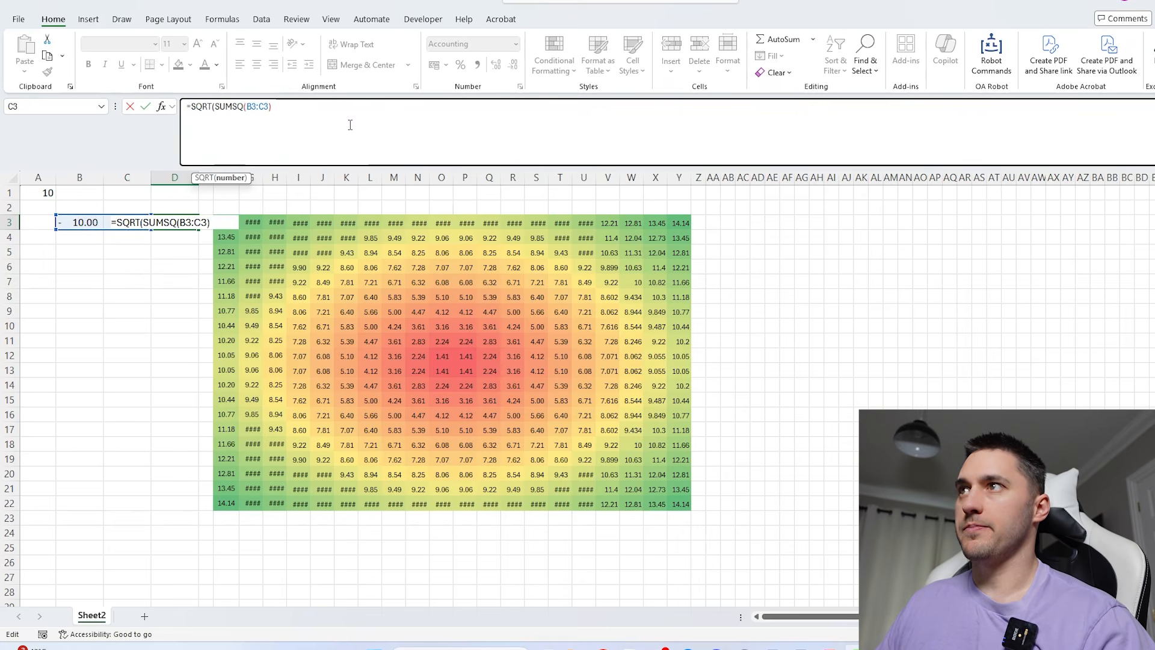
{"action": "key", "text": "Return"}
- Fill the random coordinate and distance formulas in B3:D3 down to row 22
{"action": "left_click", "coordinate": [185, 220]}
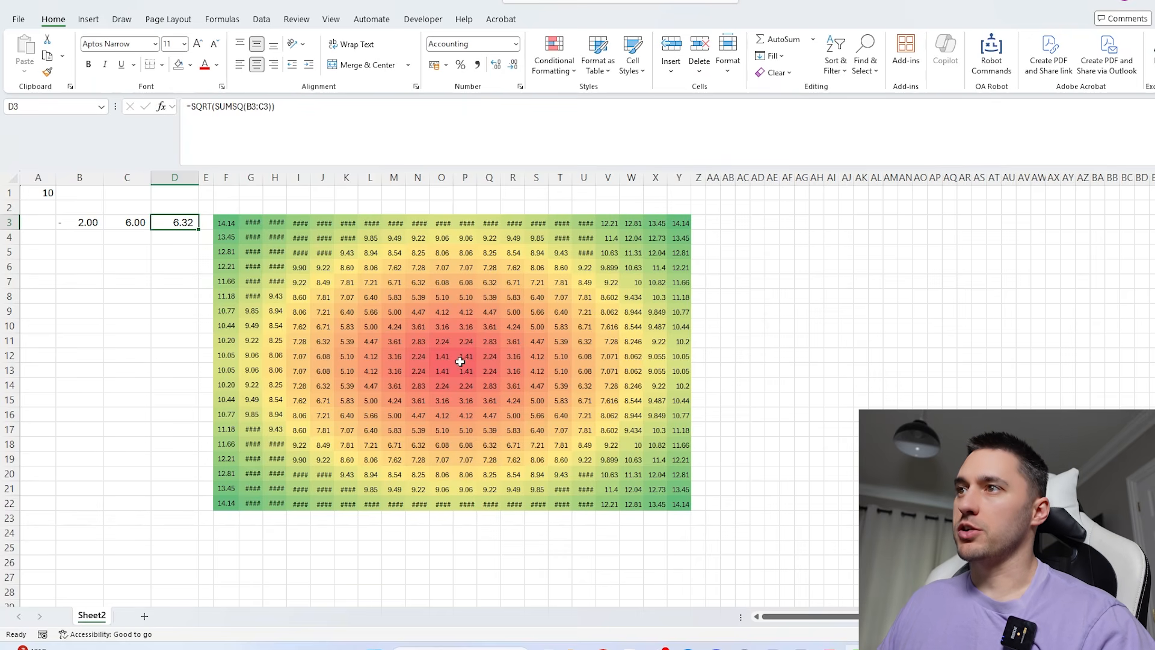
{"action": "left_click_drag", "start_coordinate": [460, 361], "coordinate": [222, 357]}
{"action": "left_click_drag", "start_coordinate": [81, 222], "coordinate": [198, 485]}
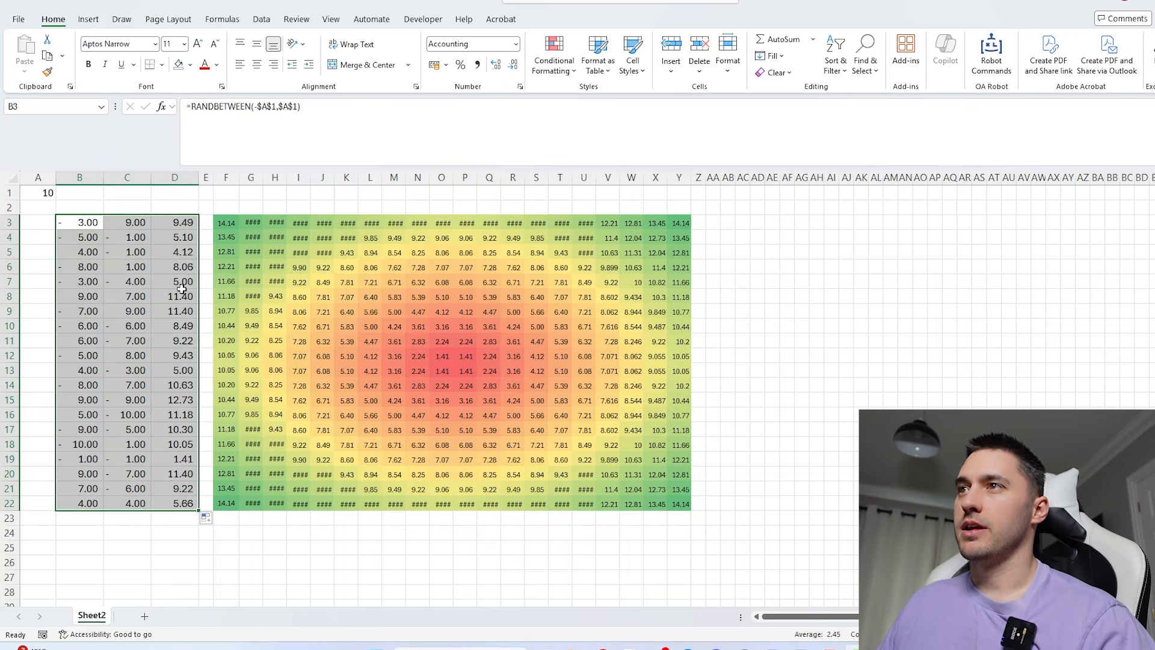
- Count the distances that are at most 10 by entering =SUM(--(D3:D22<=10)) in D1
{"action": "left_click", "coordinate": [174, 193]}
{"action": "type", "text": "=sum"}
{"action": "key", "text": "Tab"}
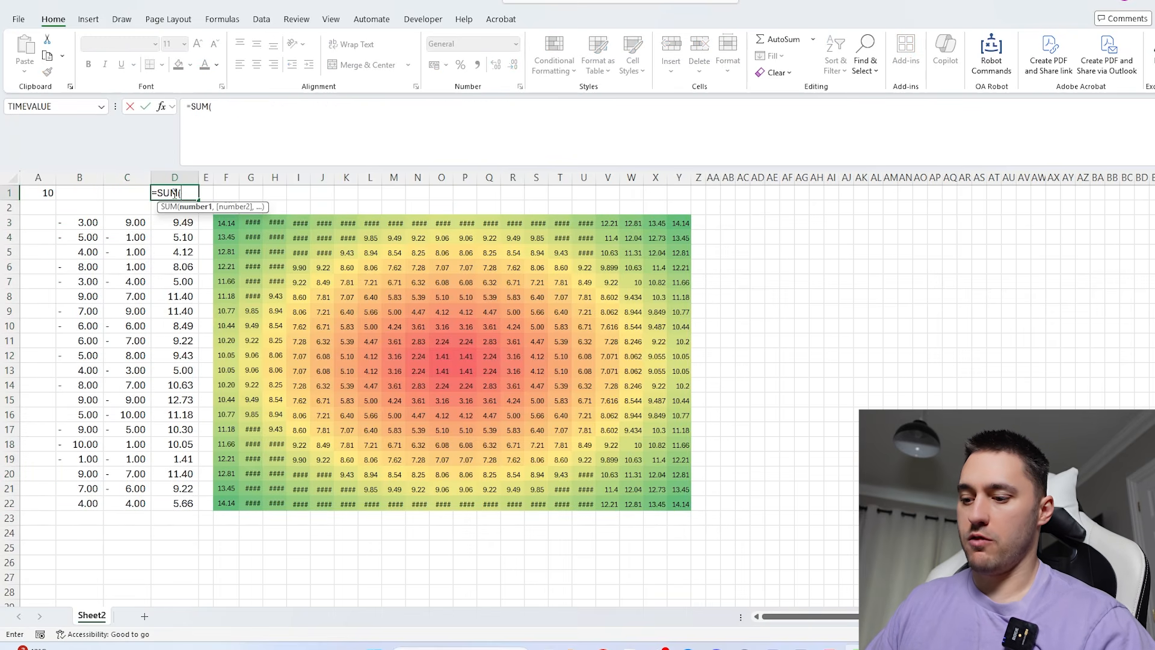
{"action": "type", "text": "--"}
{"action": "key", "text": "ctrl+shift+Down"}
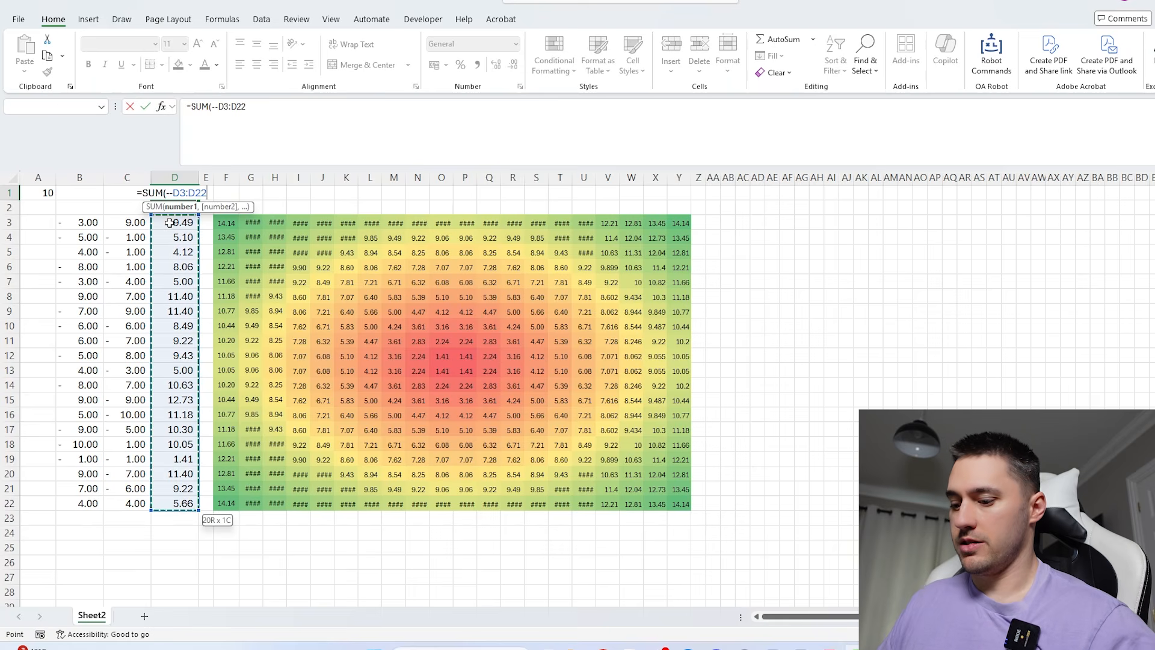
{"action": "type", "text": "<=10)"}
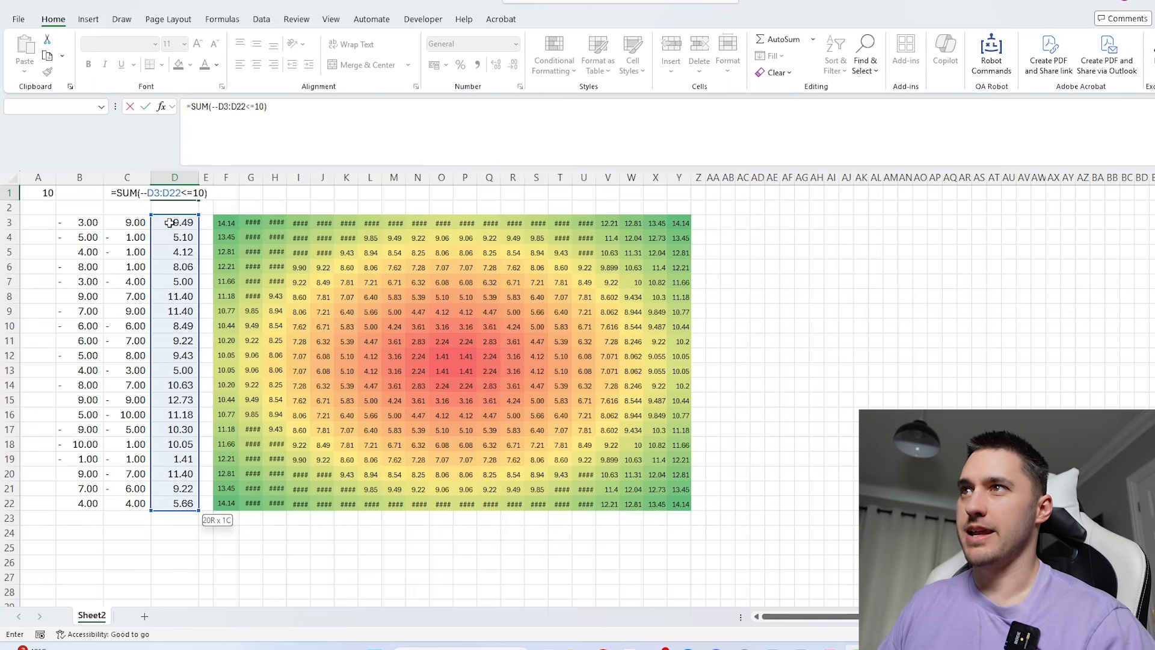
{"action": "key", "text": "ctrl+Return"}
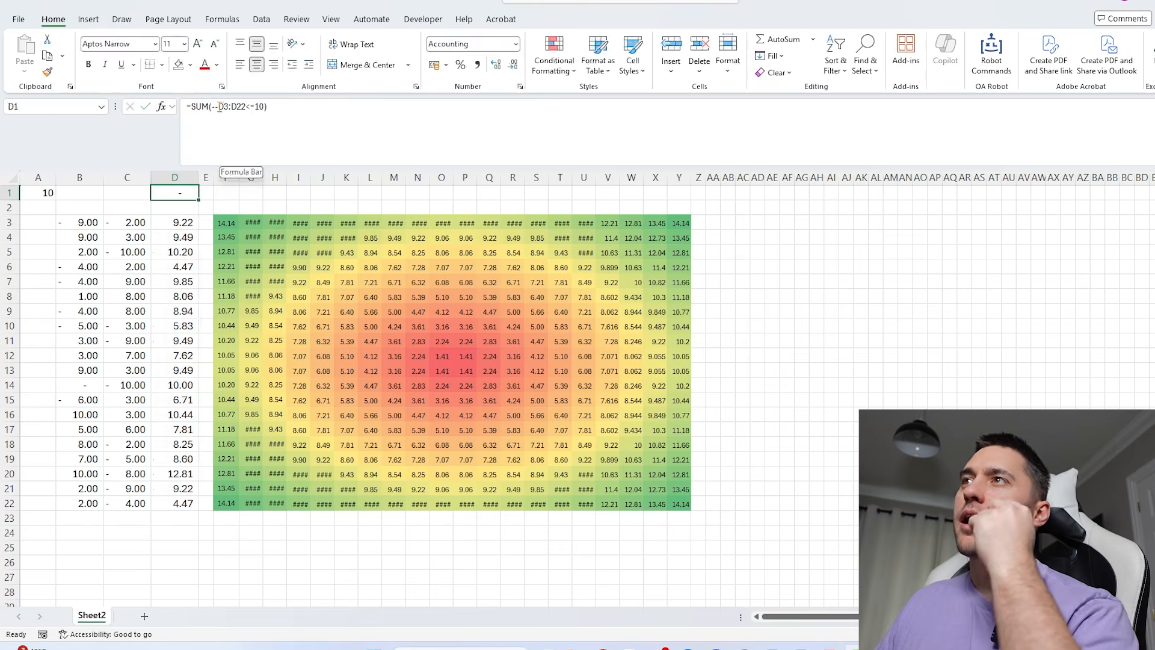
{"action": "left_click", "coordinate": [219, 107]}
{"action": "type", "text": "("}
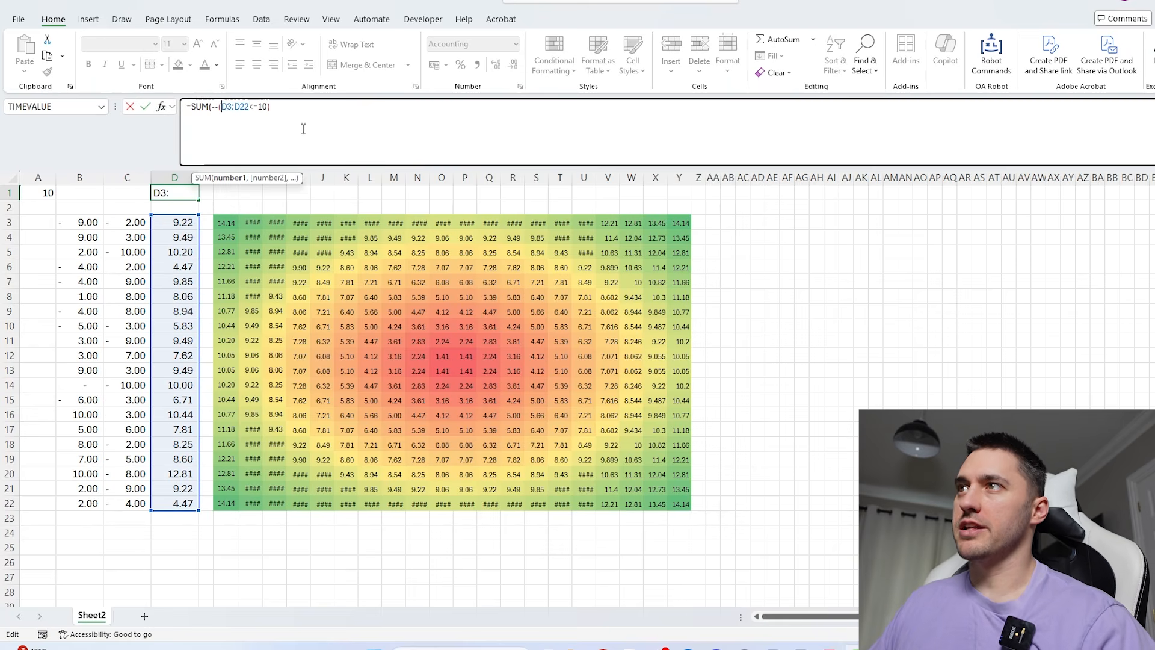
{"action": "key", "text": "End"}
{"action": "type", "text": ")"}
{"action": "key", "text": "Return"}
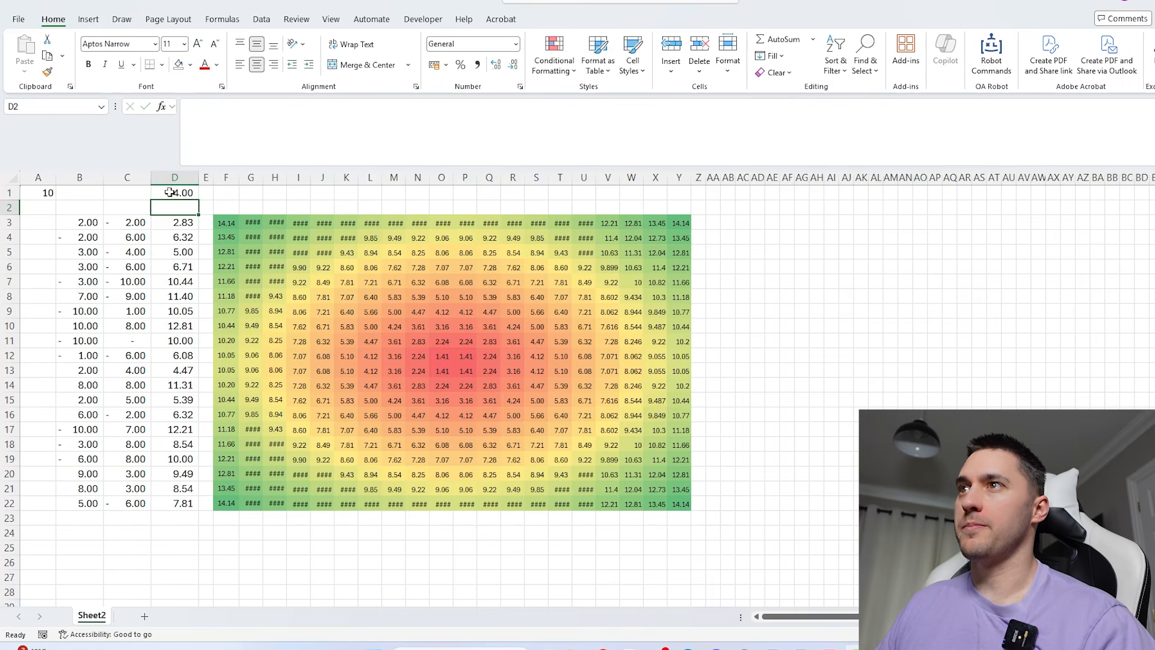
{"action": "key", "text": "Up"}
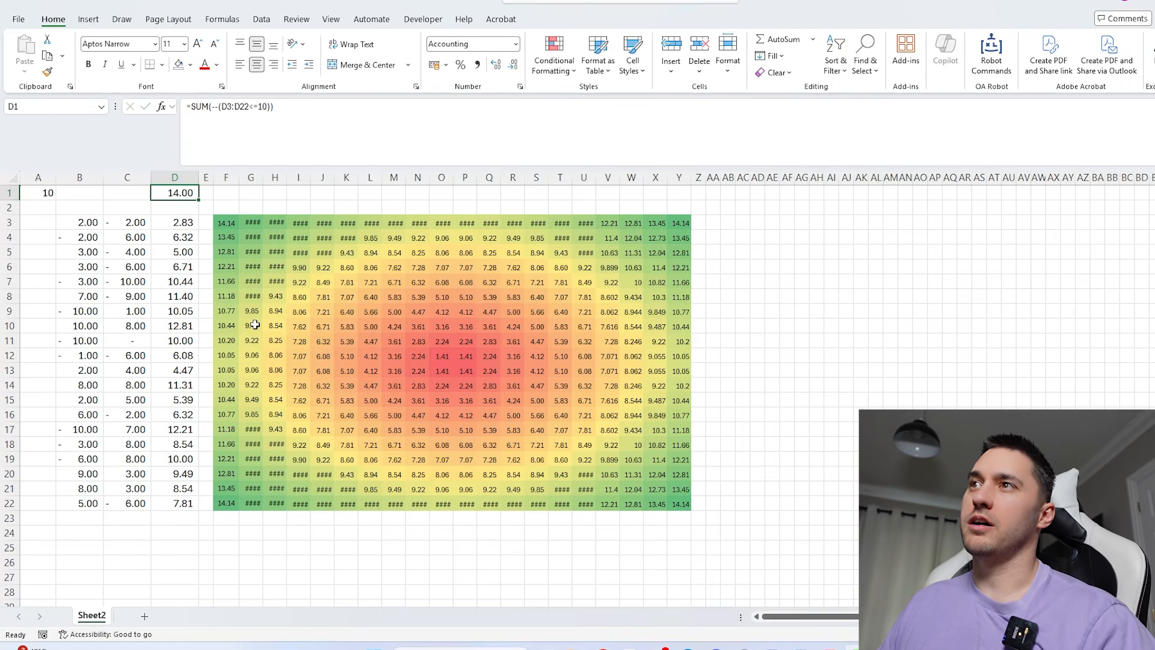
- Turn the count in D1 into a share of all points by dividing it by ROWS(D3:D22)
{"action": "left_click_drag", "start_coordinate": [179, 223], "coordinate": [179, 501]}
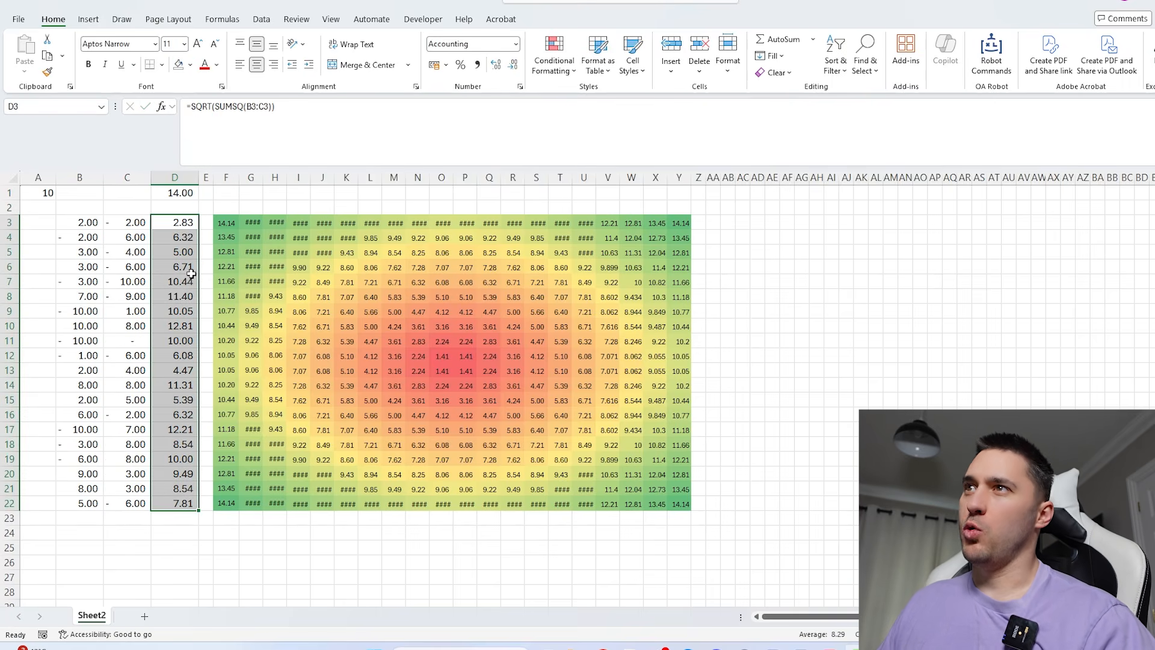
{"action": "left_click", "coordinate": [179, 193]}
{"action": "left_click", "coordinate": [283, 108]}
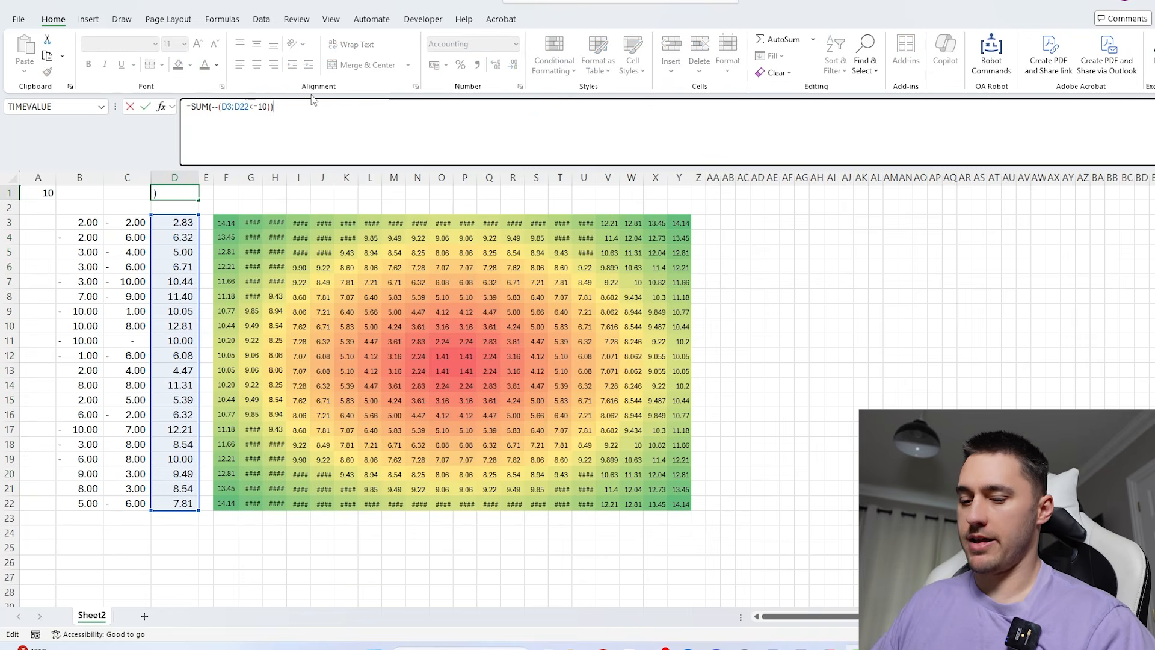
{"action": "type", "text": "/rows"}
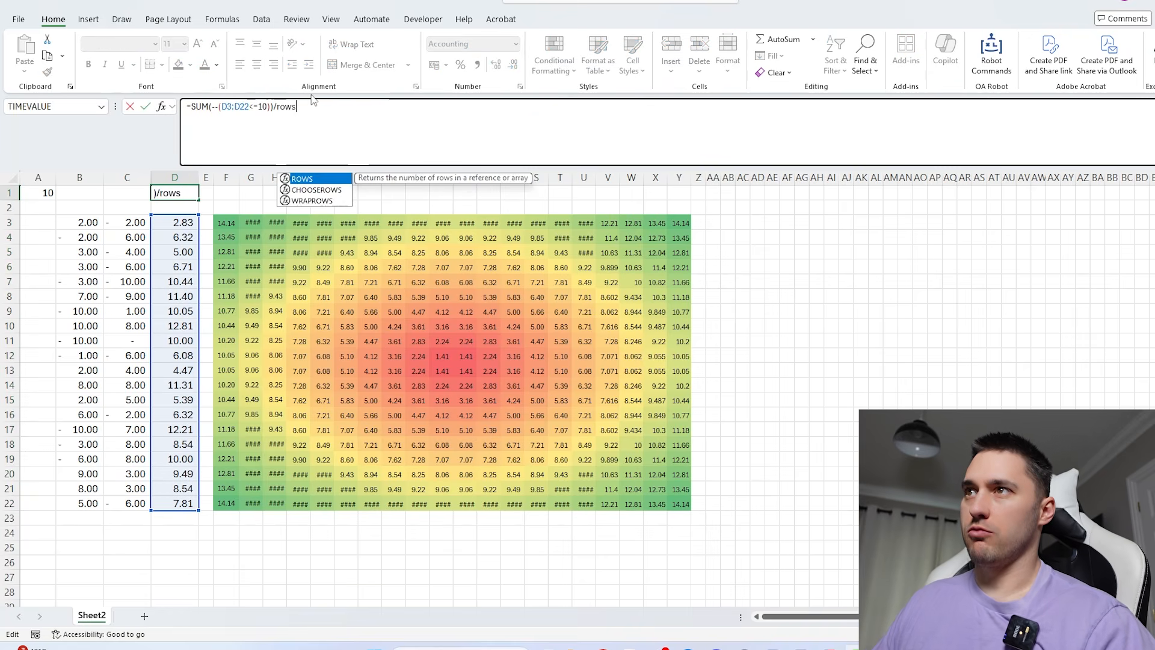
{"action": "key", "text": "Tab"}
{"action": "left_click_drag", "start_coordinate": [182, 224], "coordinate": [182, 498]}
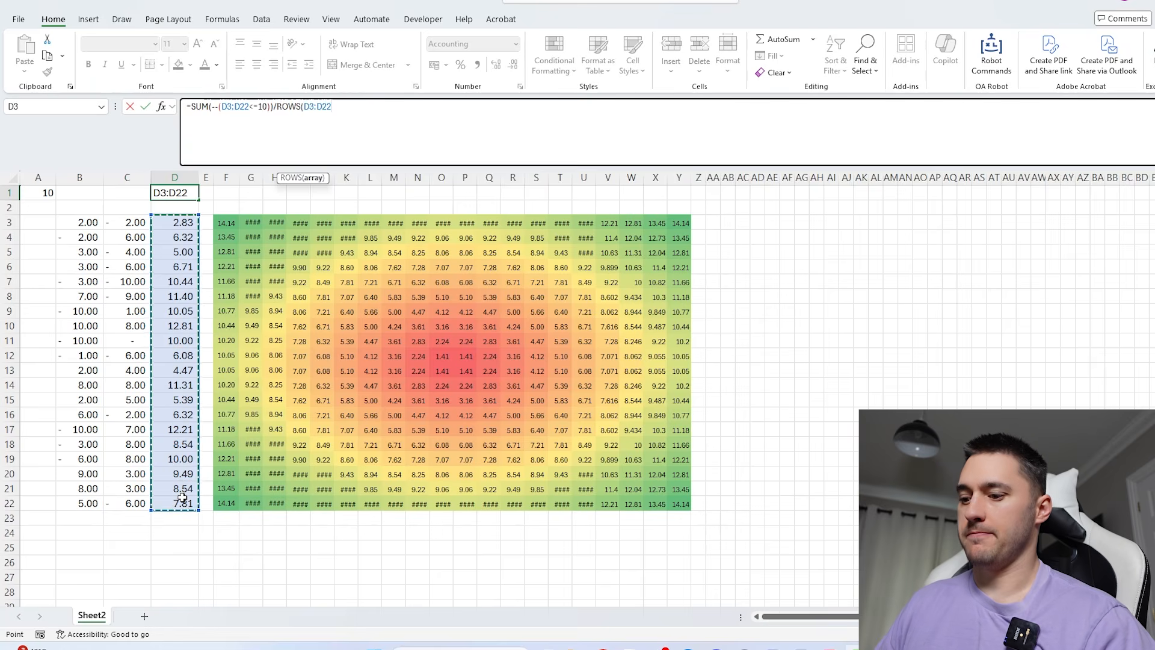
{"action": "key", "text": "Return"}
{"action": "left_click", "coordinate": [175, 191]}
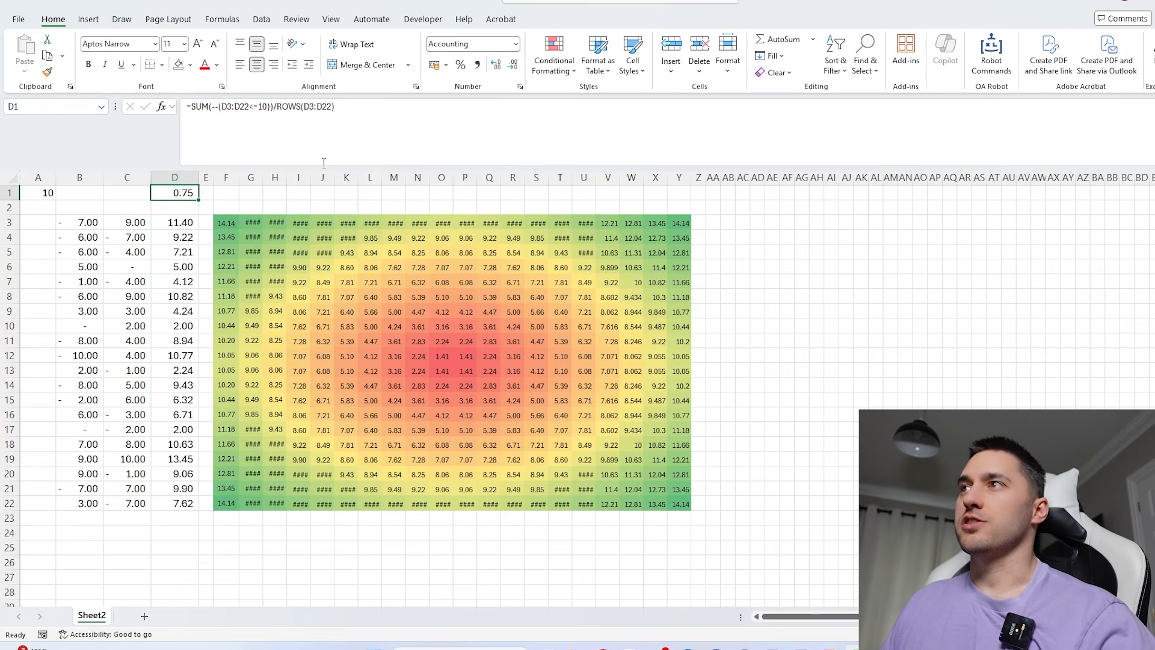
- Multiply the share formula in D1 by 4 to estimate pi
{"action": "left_click", "coordinate": [377, 120]}
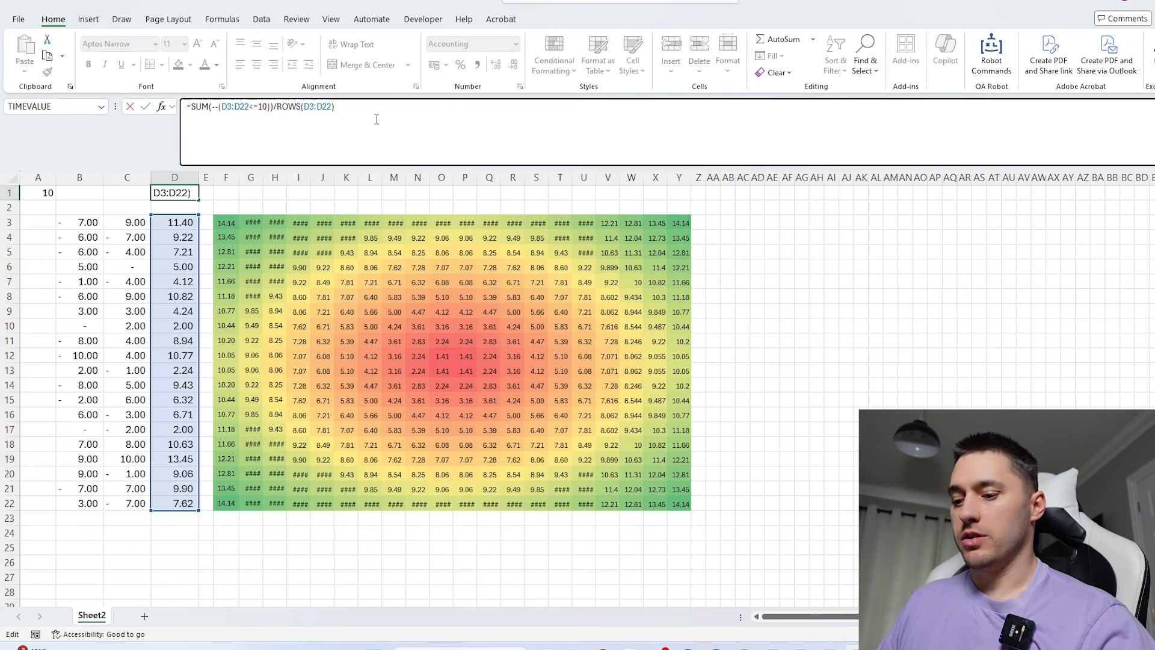
{"action": "type", "text": "*4"}
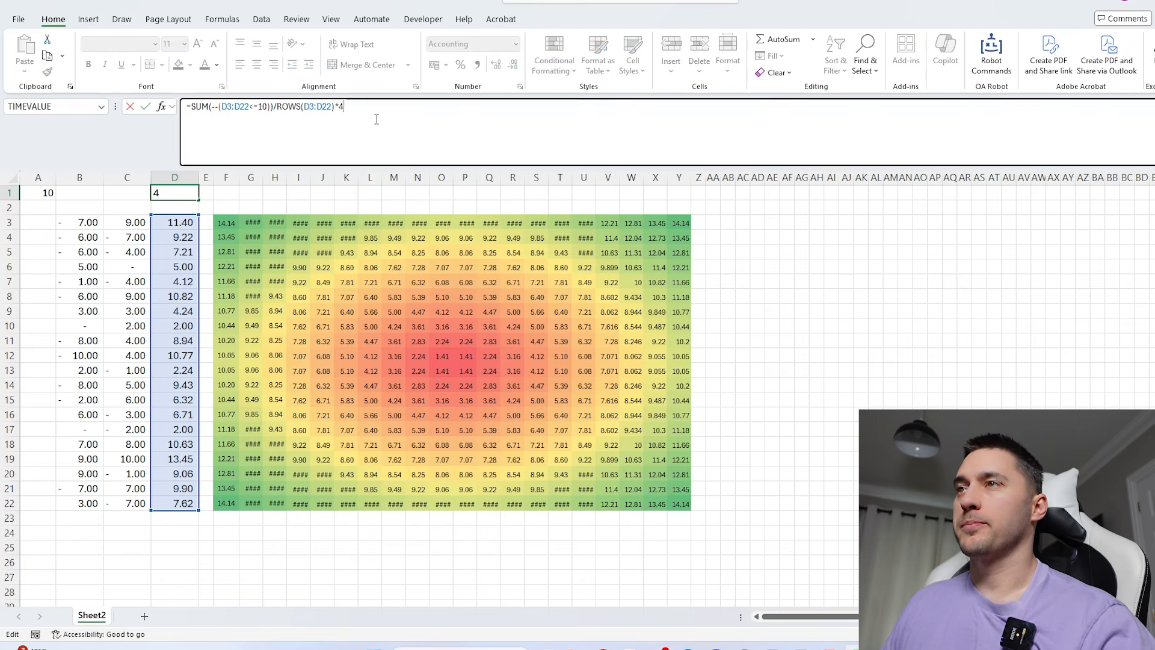
{"action": "key", "text": "Return"}
{"action": "key", "text": "Up"}
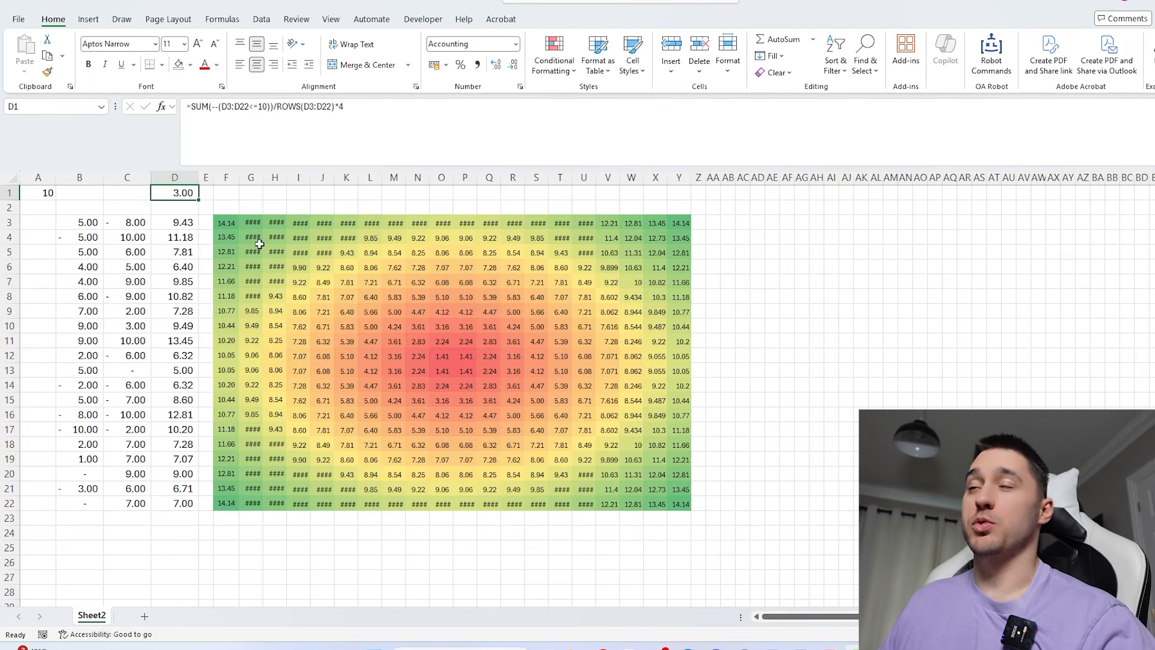
- Recalculate the sheet several times to compare the estimates in D1 across random samples
{"action": "key", "text": "F9"}
{"action": "key", "text": "F9"}
{"action": "key", "text": "F9"}
{"action": "key", "text": "F9"}
{"action": "key", "text": "F9"}
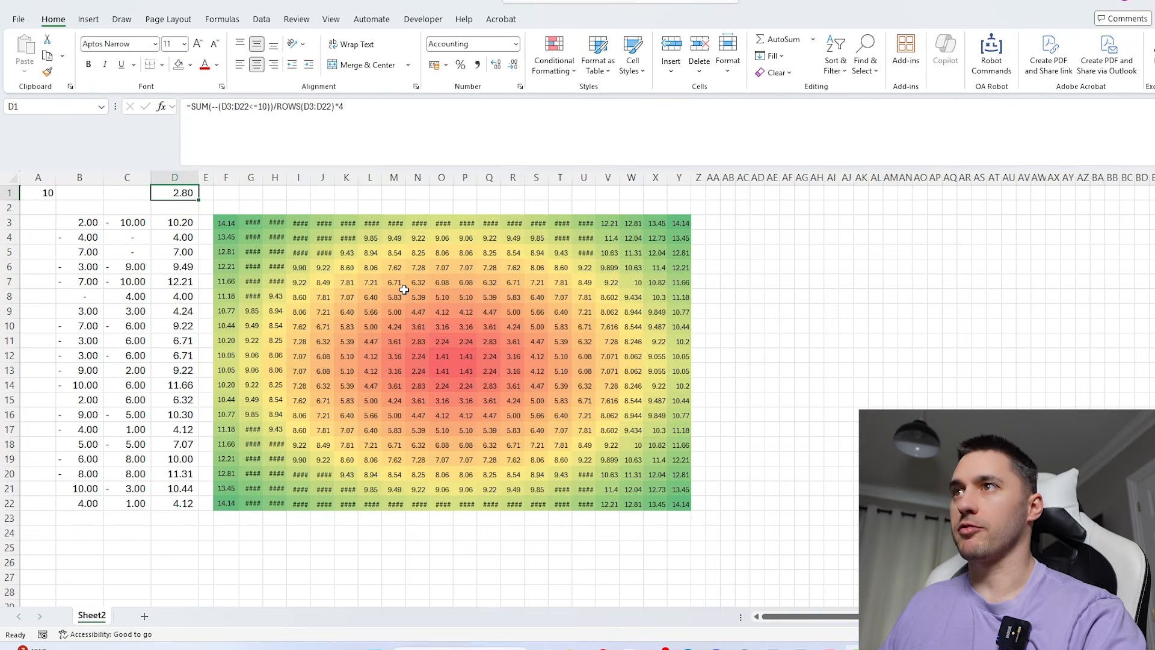
{"action": "key", "text": "F9"}
{"action": "key", "text": "F9"}
{"action": "key", "text": "F9"}
{"action": "key", "text": "F9"}
{"action": "key", "text": "F9"}
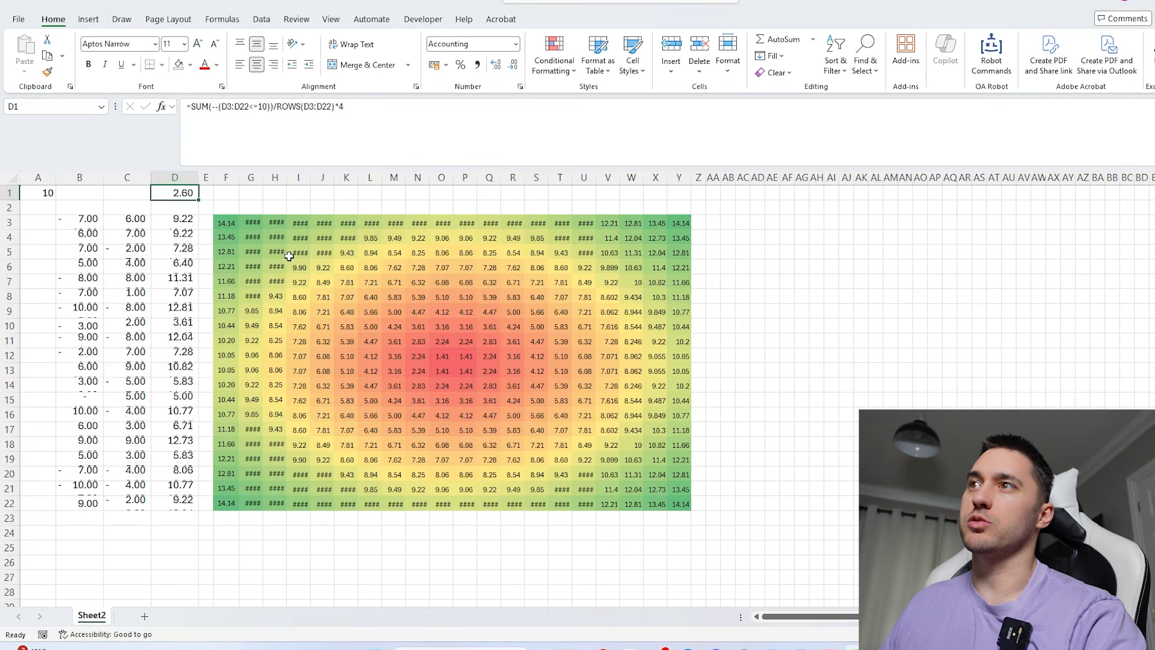
- Enlarge the random sample by filling the formulas in B22:D22 further down the sheet
{"action": "left_click_drag", "start_coordinate": [84, 503], "coordinate": [192, 505]}
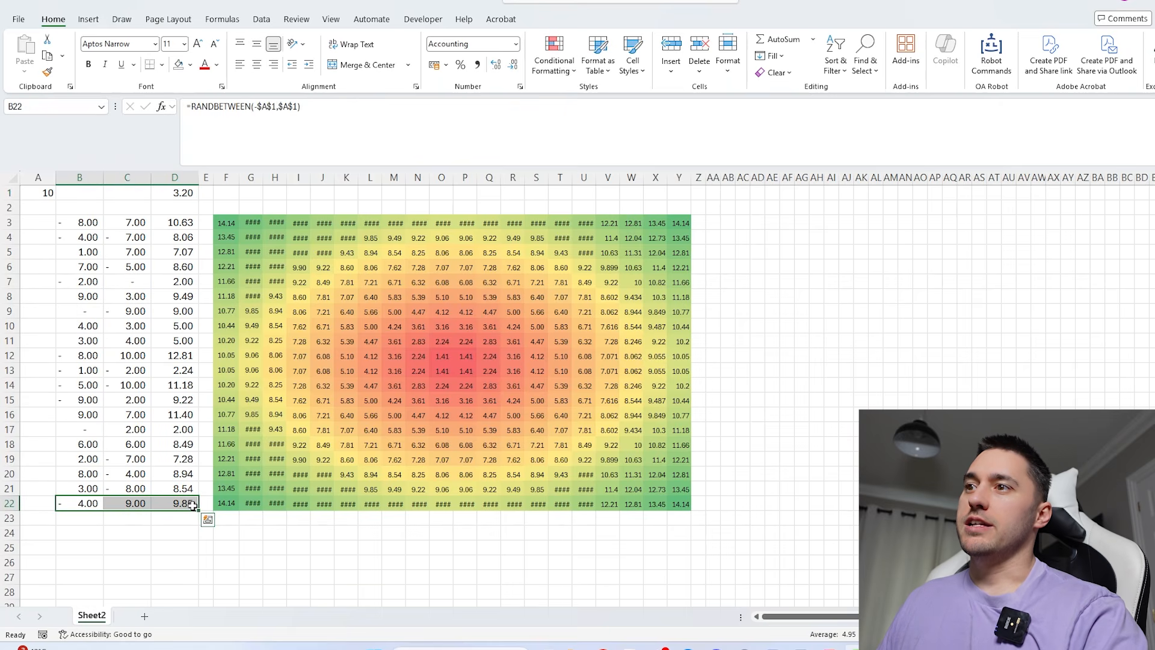
{"action": "left_click", "coordinate": [173, 296]}
{"action": "left_click", "coordinate": [113, 270]}
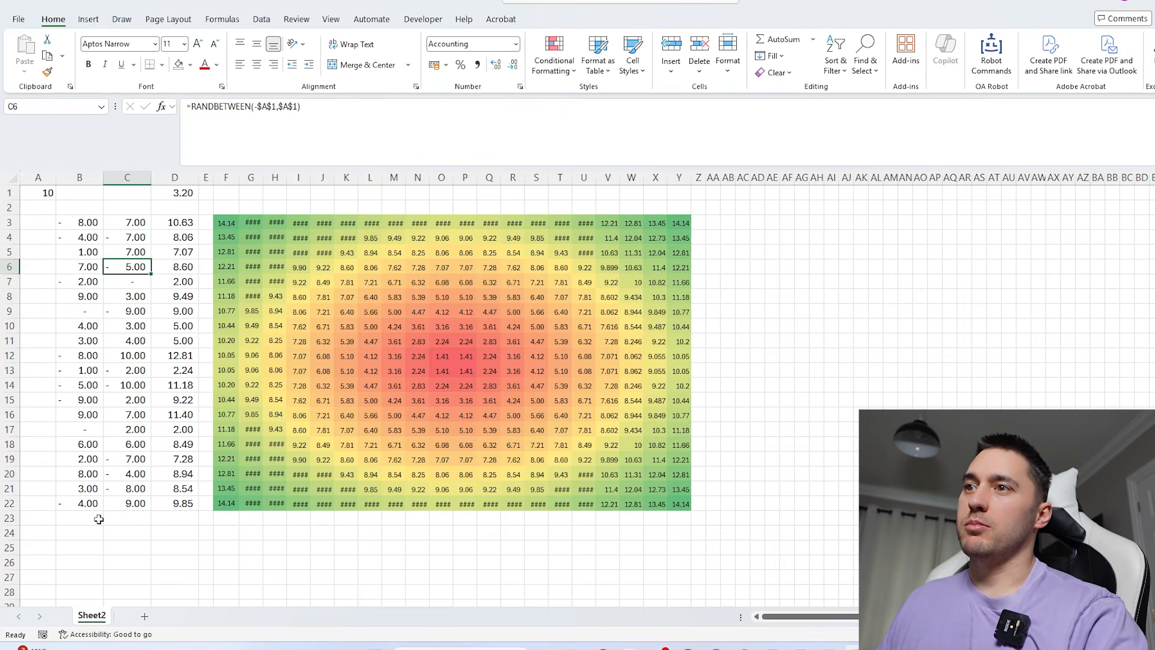
{"action": "left_click_drag", "start_coordinate": [84, 503], "coordinate": [197, 501]}
- Extend both distance ranges in D1's formula to include the rows added below row 22
{"action": "scroll", "coordinate": [211, 460], "scroll_direction": "up", "scroll_amount": 9}
{"action": "left_click", "coordinate": [181, 199]}
{"action": "double_click", "coordinate": [182, 199]}
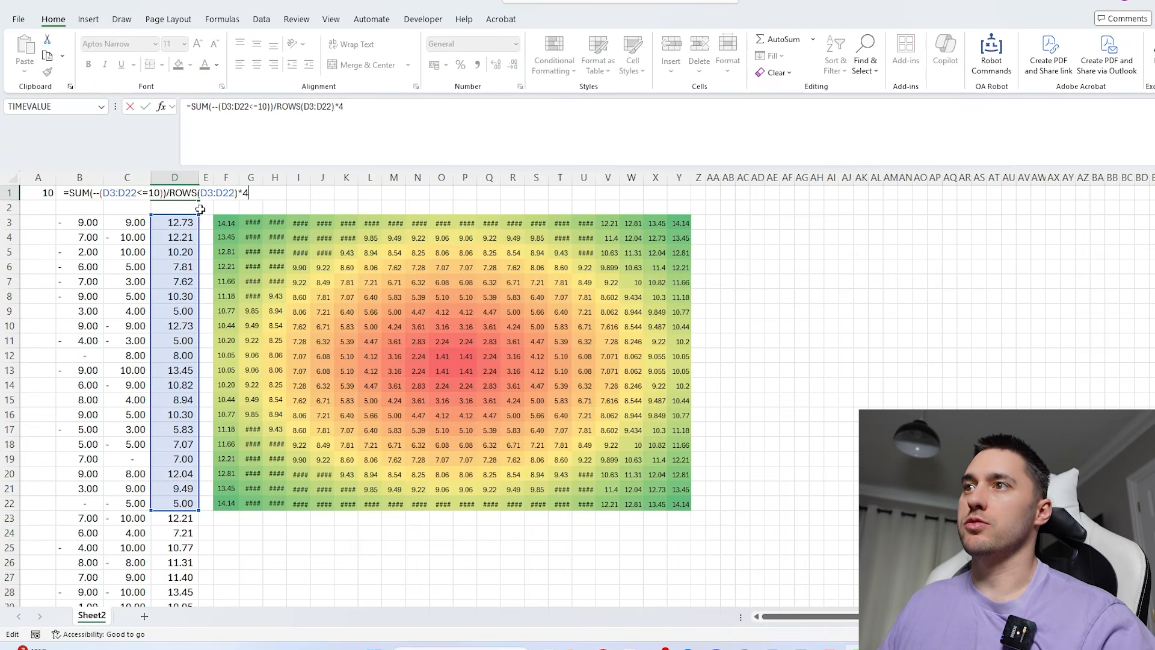
{"action": "left_click", "coordinate": [181, 517]}
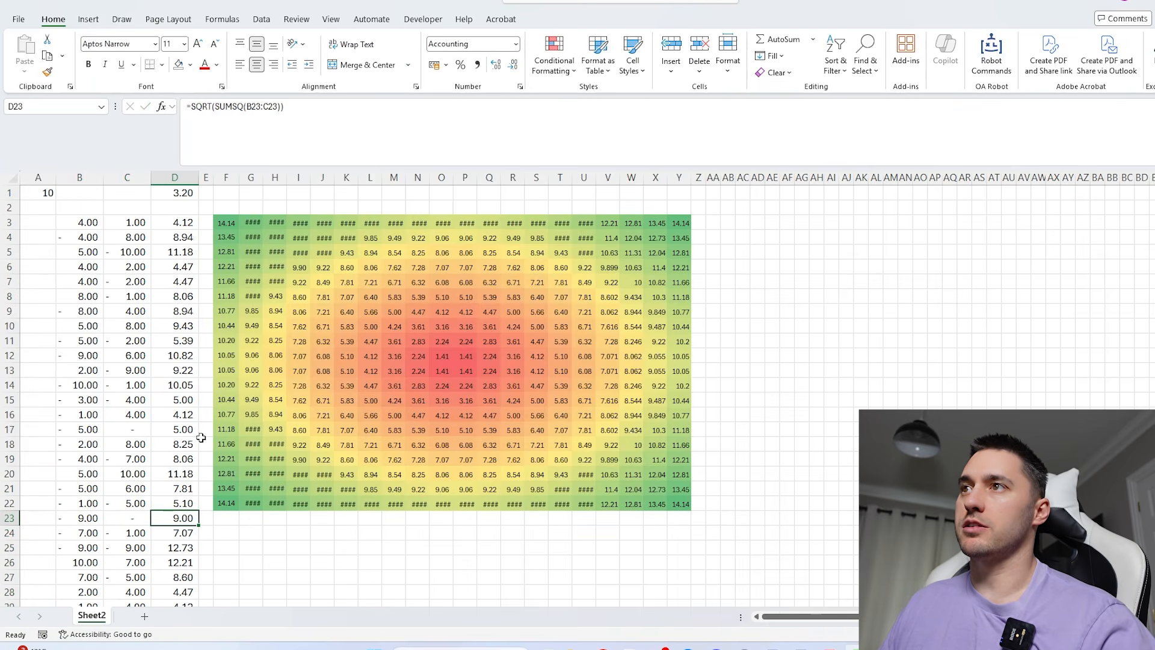
{"action": "double_click", "coordinate": [181, 190]}
{"action": "key", "text": "Return"}
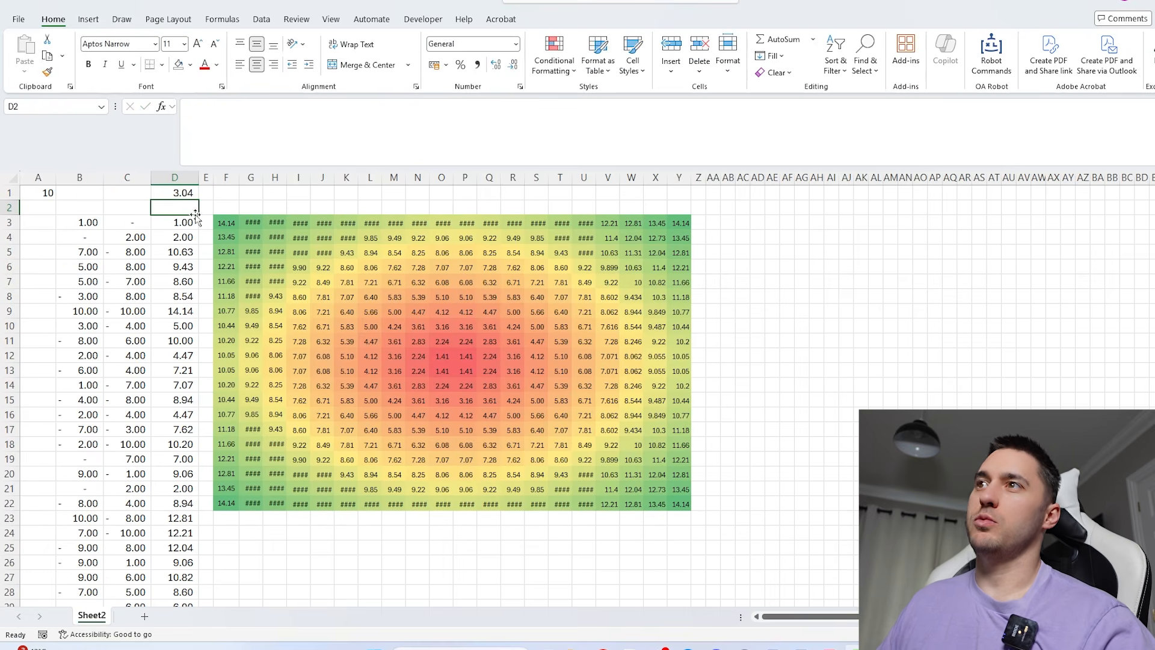
- Recalculate the sheet repeatedly to compare D1's pi estimates for the enlarged sample in rows 3 to 48
{"action": "left_click", "coordinate": [184, 192]}
{"action": "key", "text": "F9"}
{"action": "key", "text": "F9"}
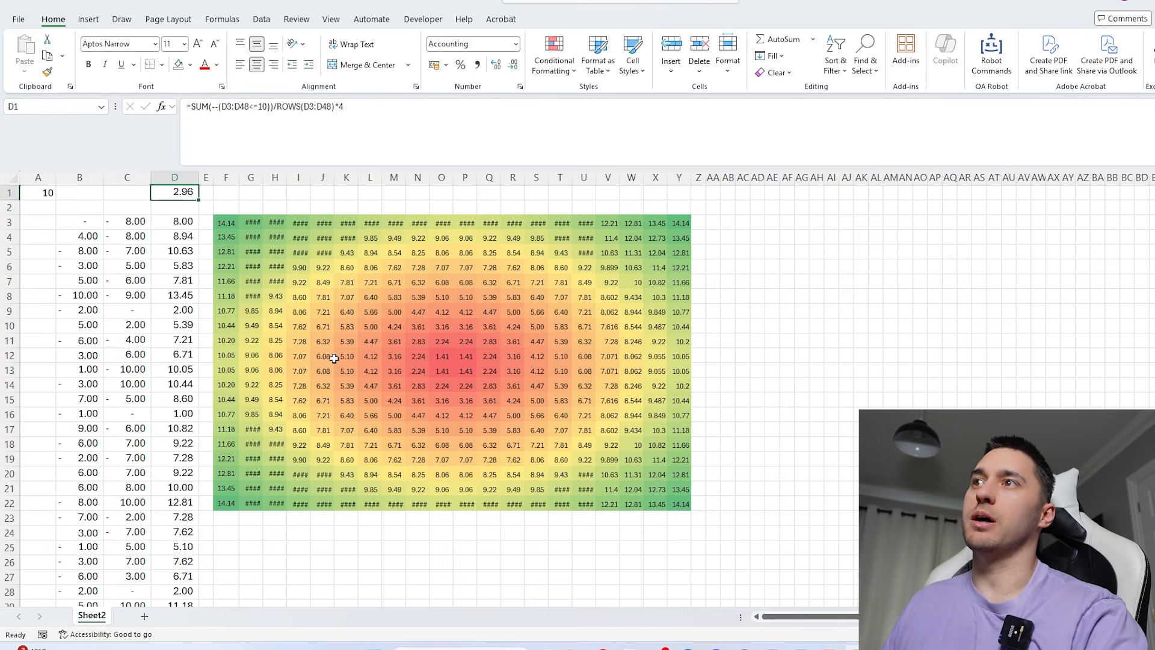
{"action": "key", "text": "F9"}
{"action": "key", "text": "F9"}
{"action": "key", "text": "F9"}
{"action": "key", "text": "F9"}
{"action": "key", "text": "F9"}
{"action": "key", "text": "F9"}
{"action": "key", "text": "F9"}
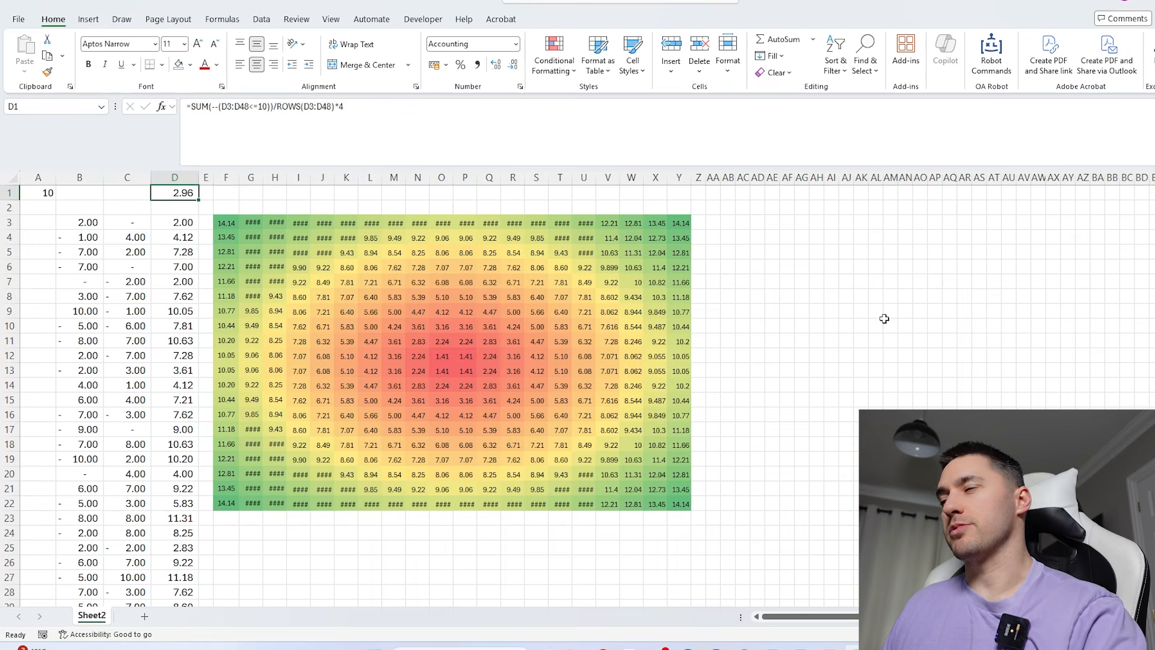
{"action": "left_click", "coordinate": [768, 338]}
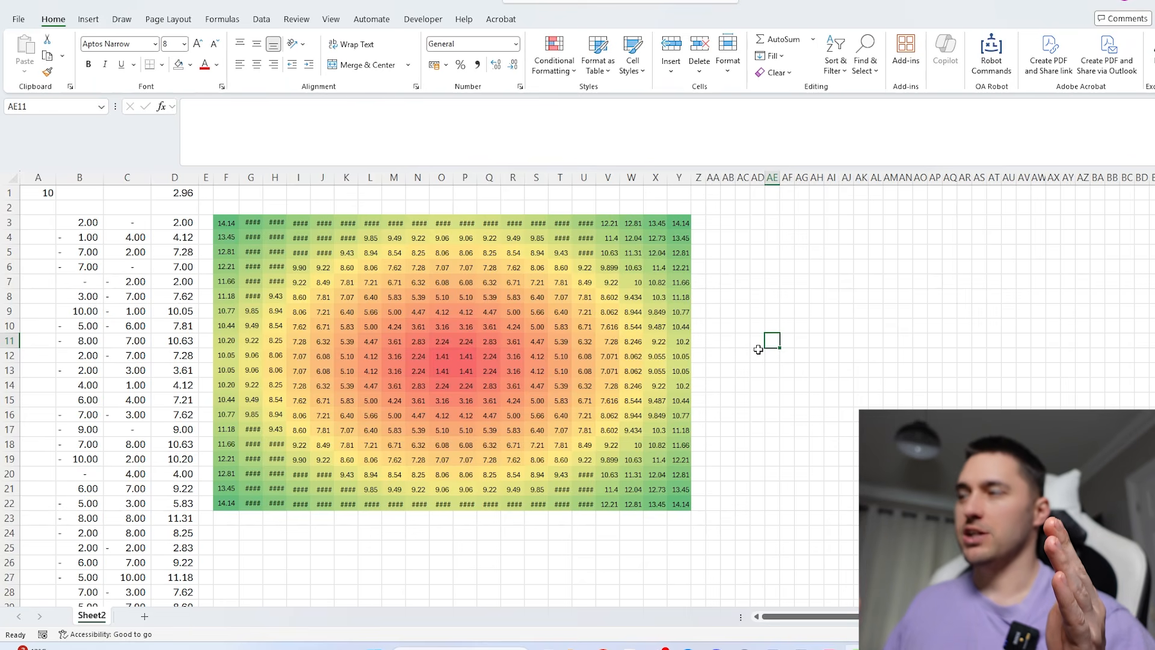
{"action": "type", "text": "=norm"}
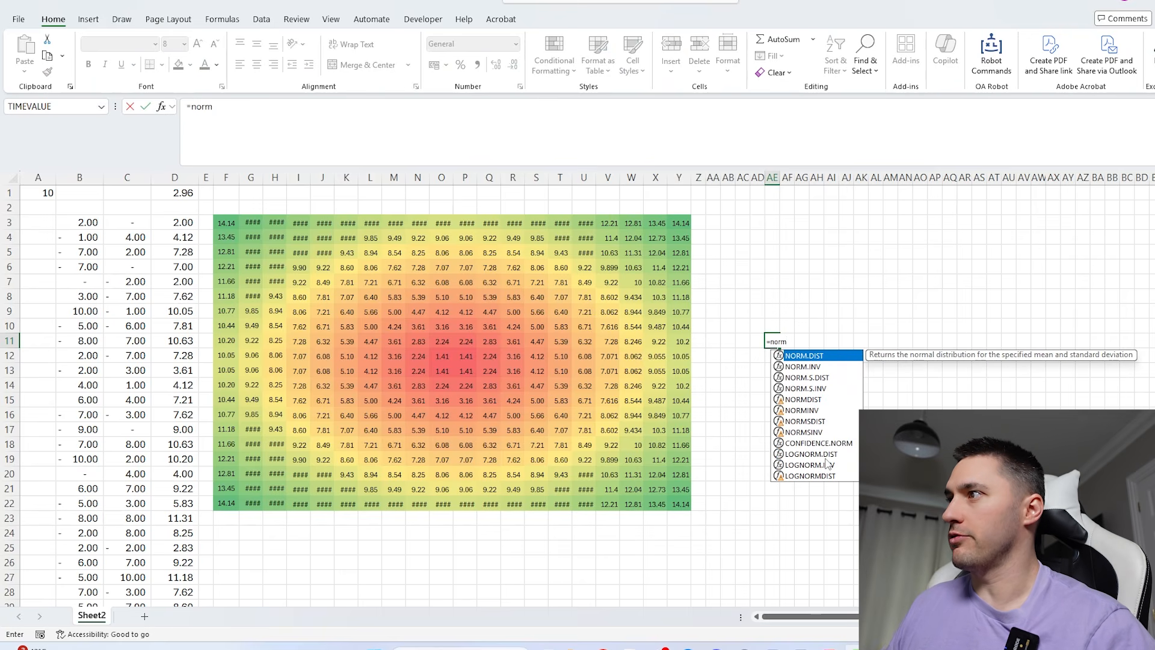
{"action": "key", "text": "Escape"}
{"action": "key", "text": "Escape"}
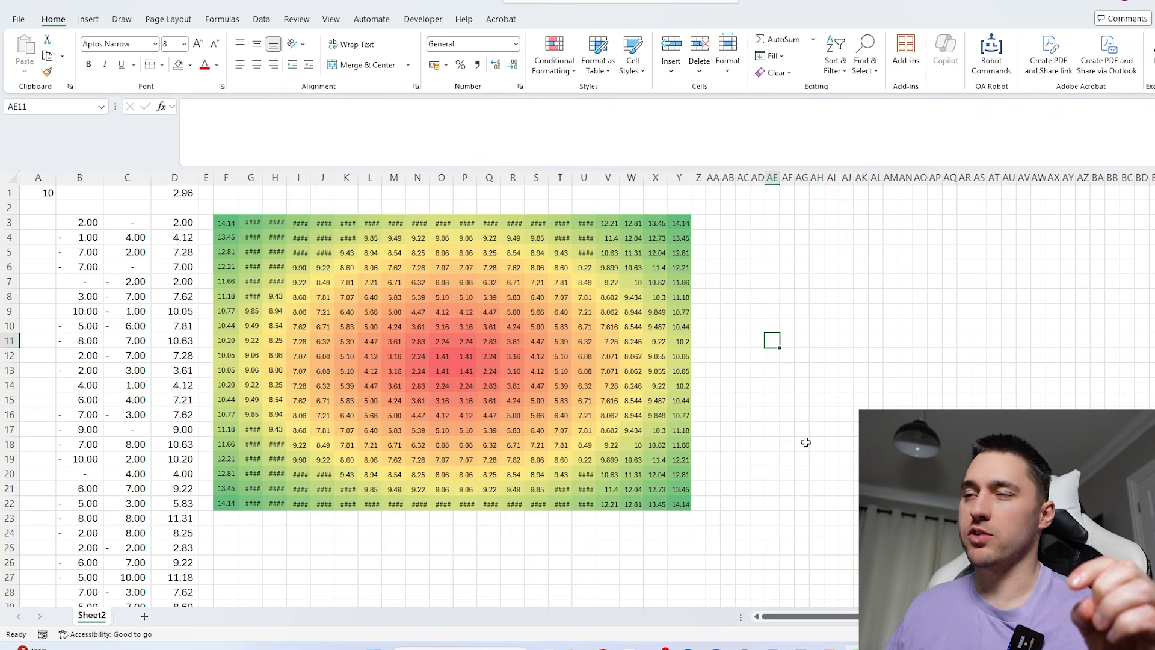
{"action": "left_click", "coordinate": [88, 222]}
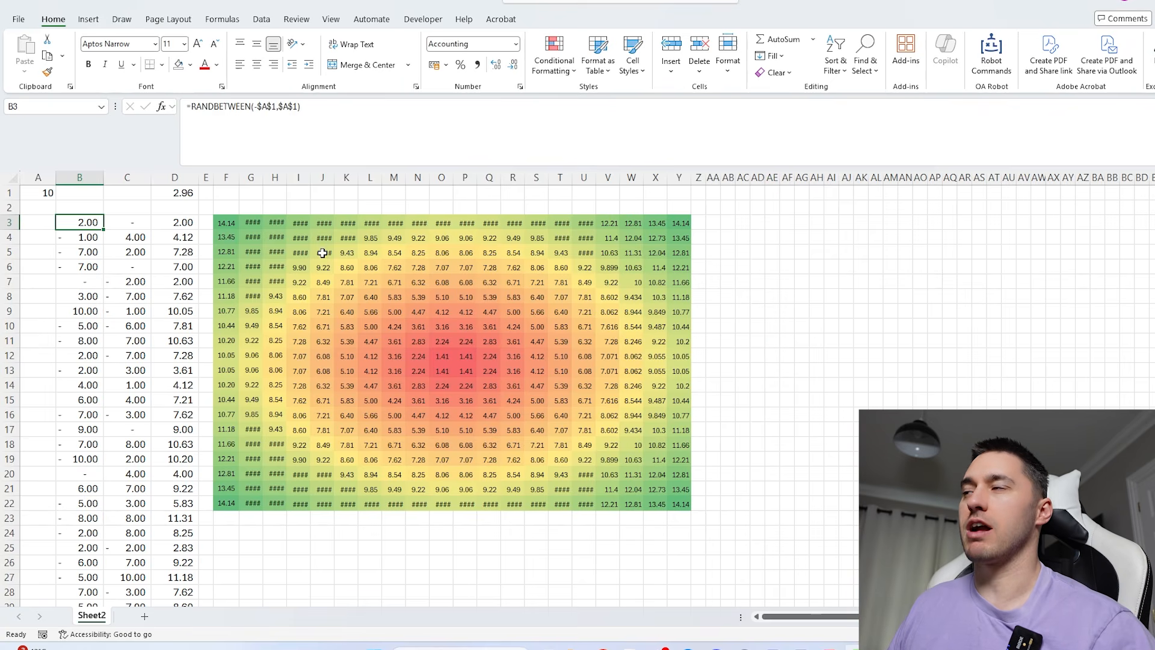
{"action": "left_click", "coordinate": [763, 311]}
{"action": "type", "text": "=nor"}
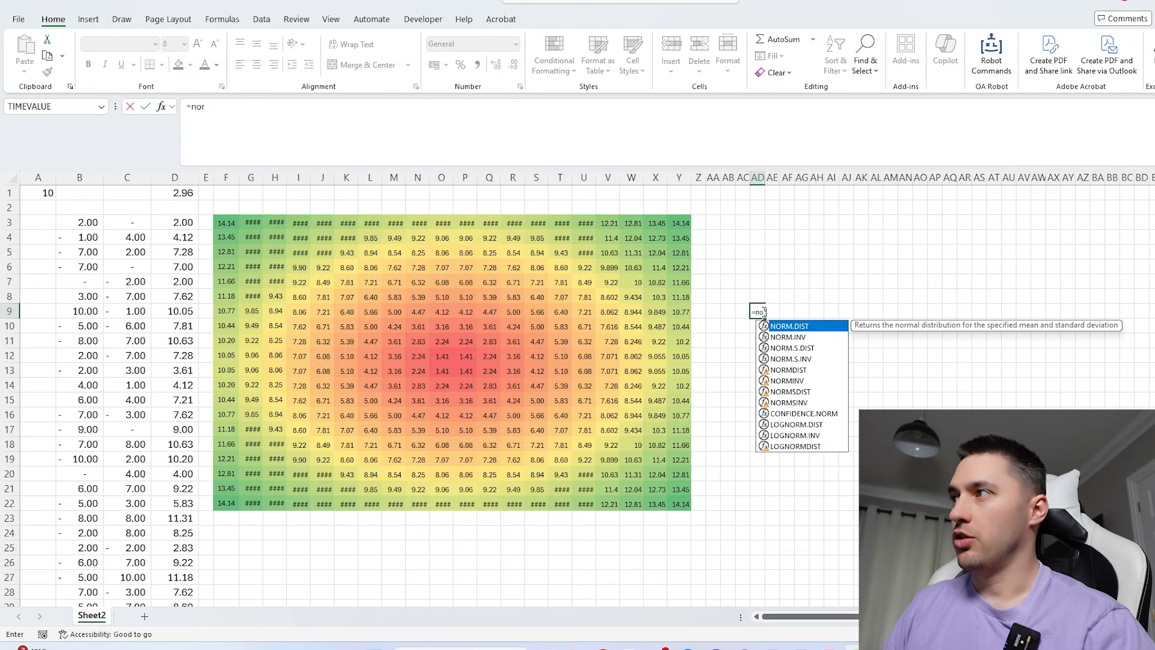
{"action": "type", "text": "m"}
{"action": "key", "text": "Down"}
{"action": "key", "text": "Tab"}
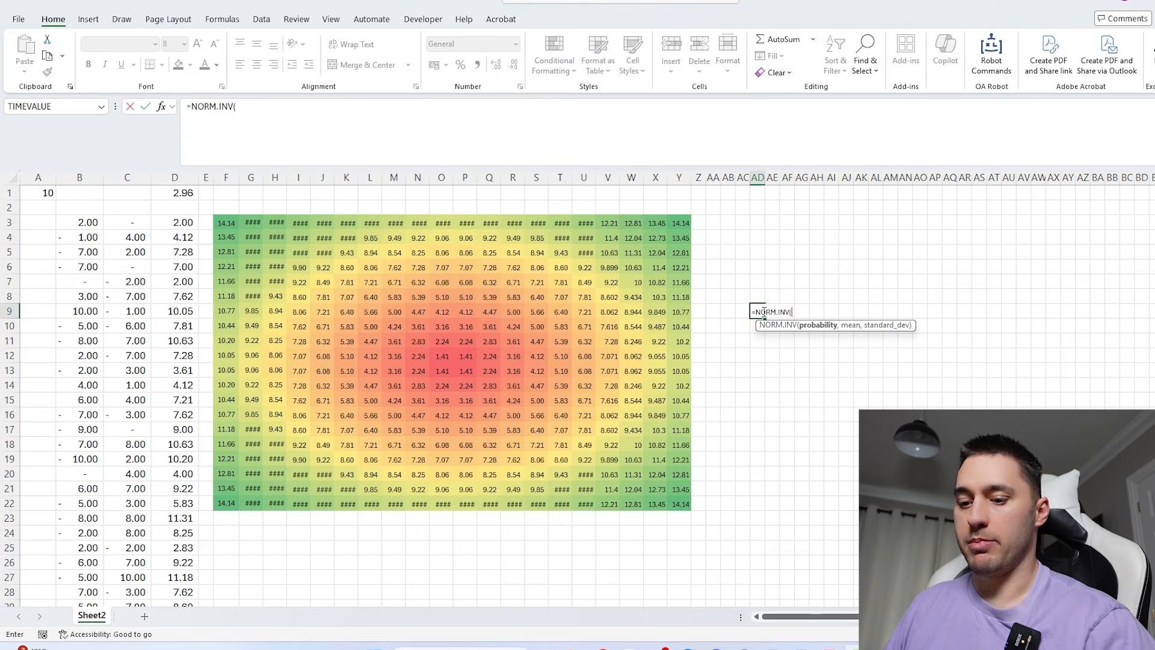
{"action": "type", "text": "rand()"}
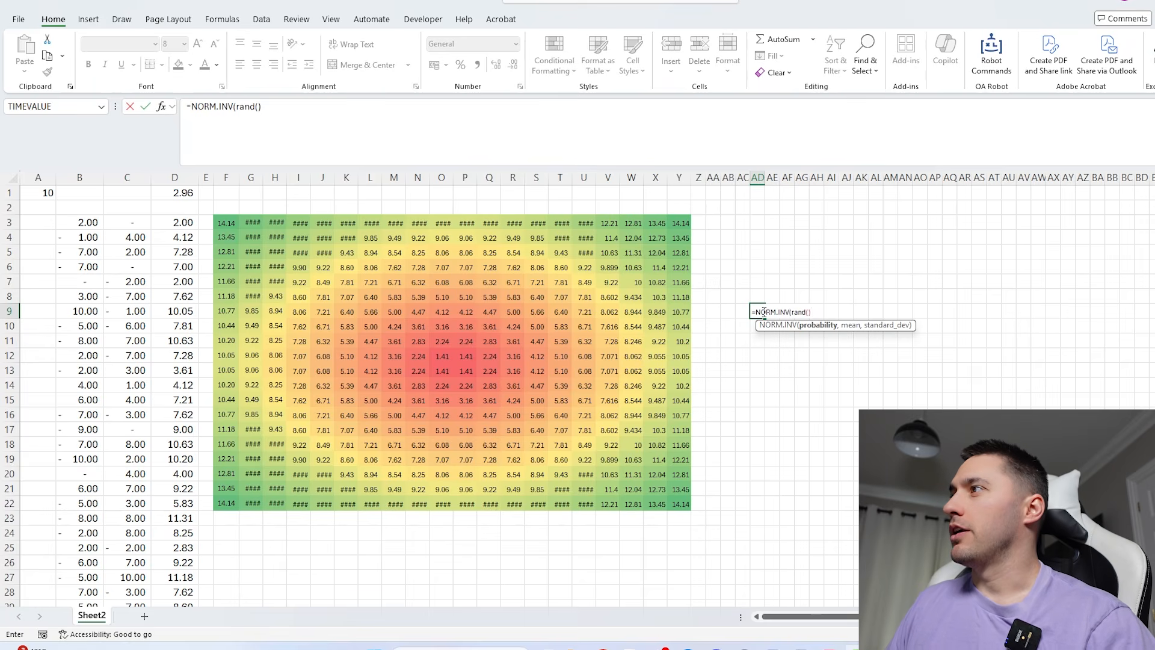
{"action": "type", "text": ","}
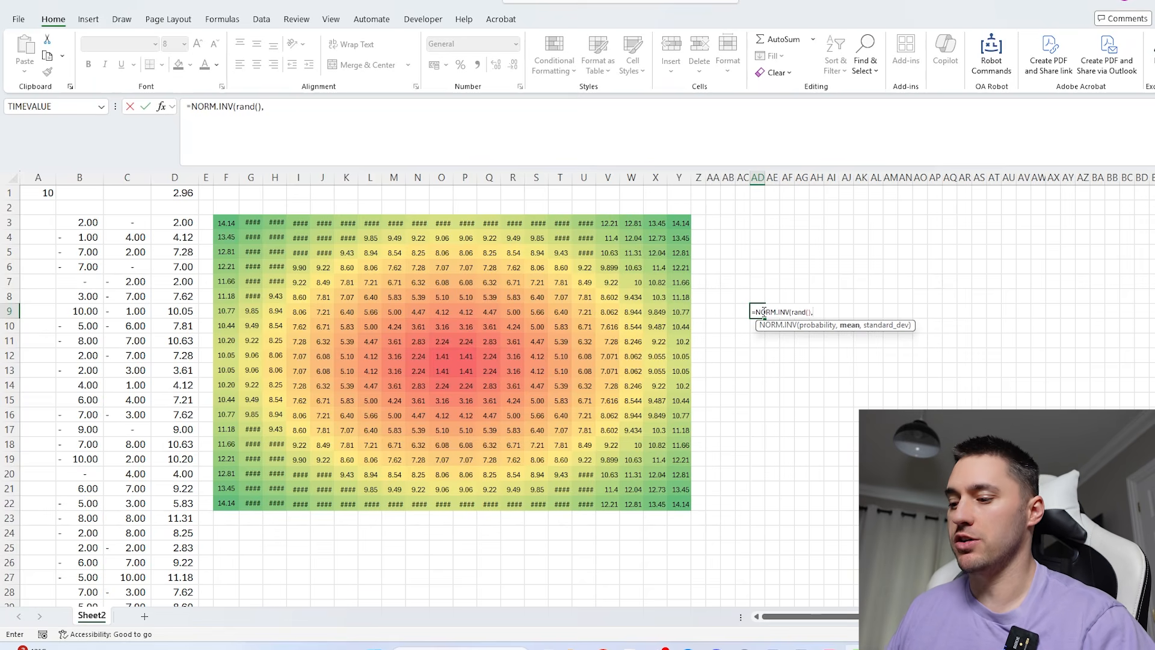
{"action": "key", "text": "Escape"}
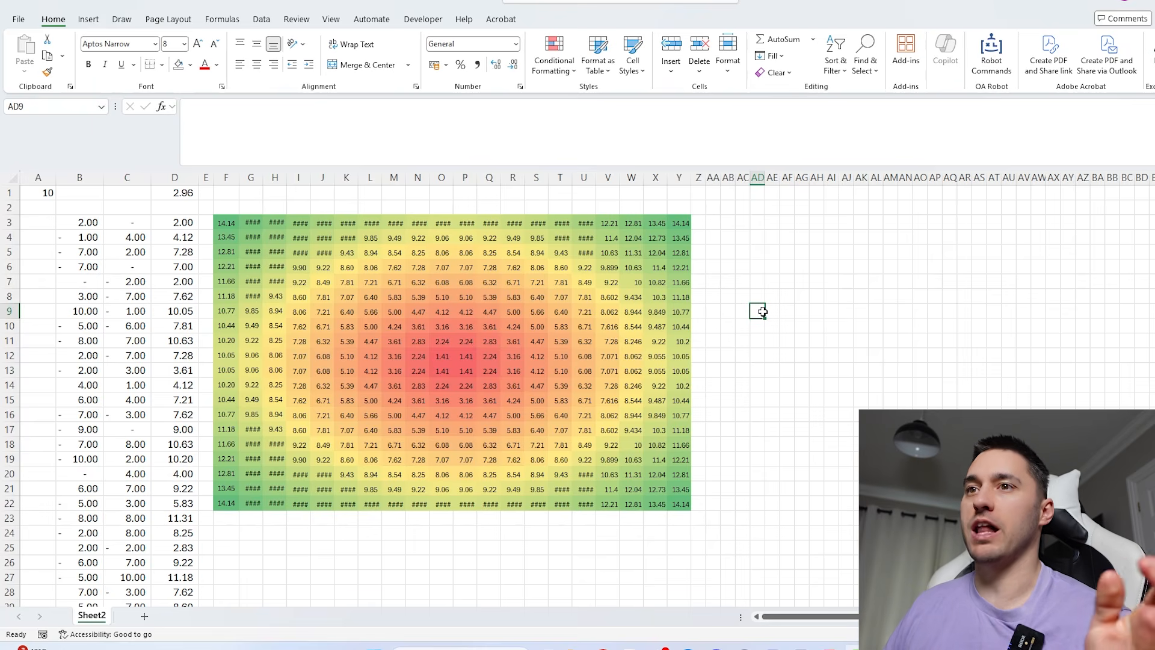
- Review the distance grid's formula in F3, the distance formula in D5 and the random coordinate formula in B3
{"action": "left_click", "coordinate": [362, 229]}
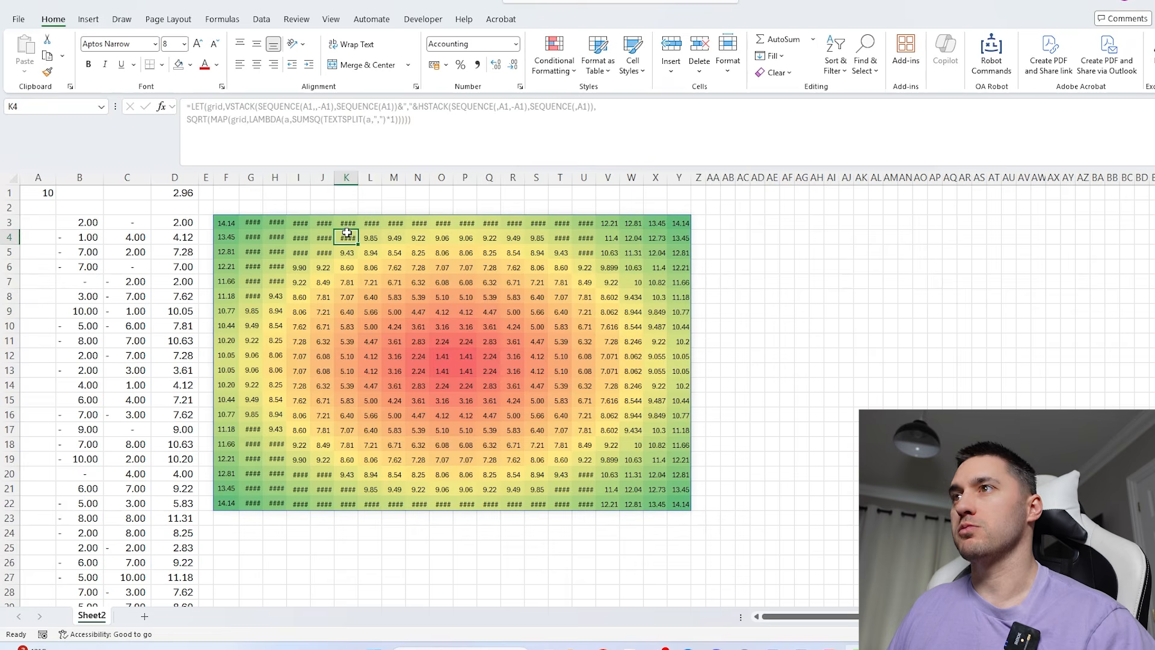
{"action": "key", "text": "ctrl+Left"}
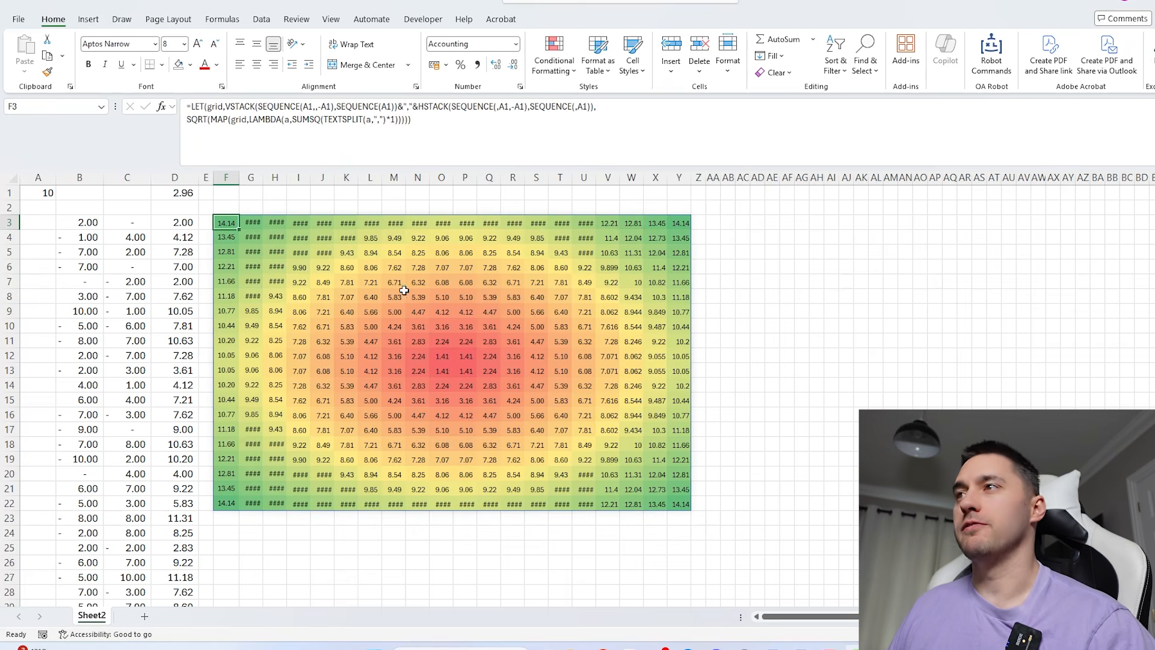
{"action": "left_click", "coordinate": [158, 253]}
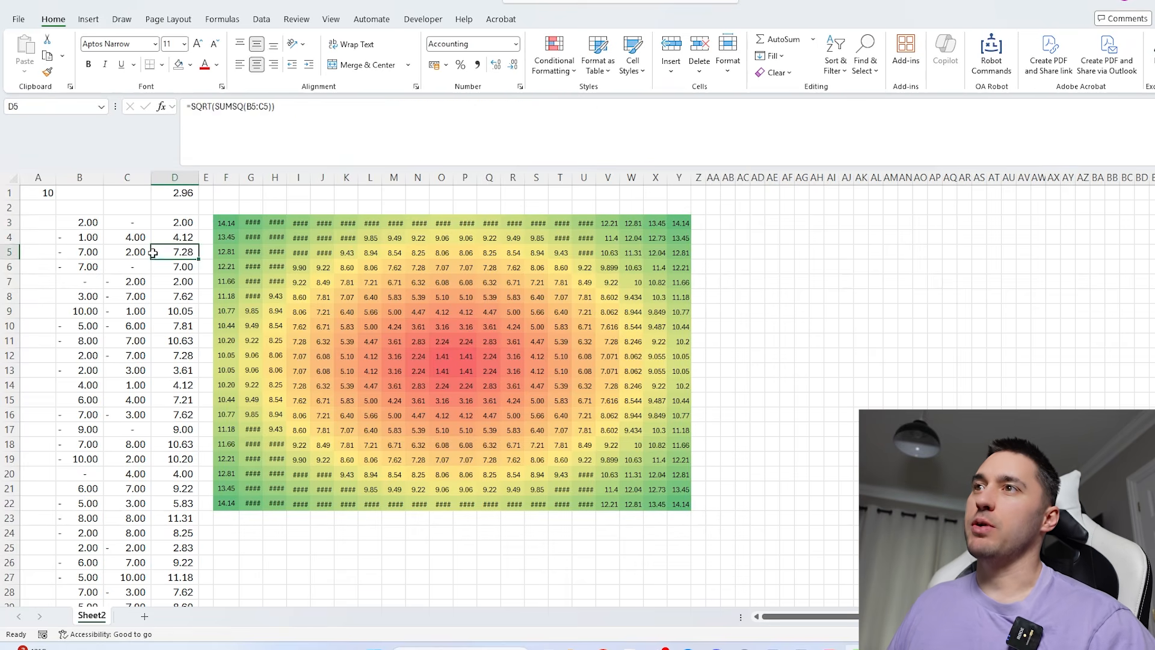
{"action": "left_click", "coordinate": [72, 227]}
{"action": "key", "text": "F2"}
{"action": "key", "text": "Escape"}
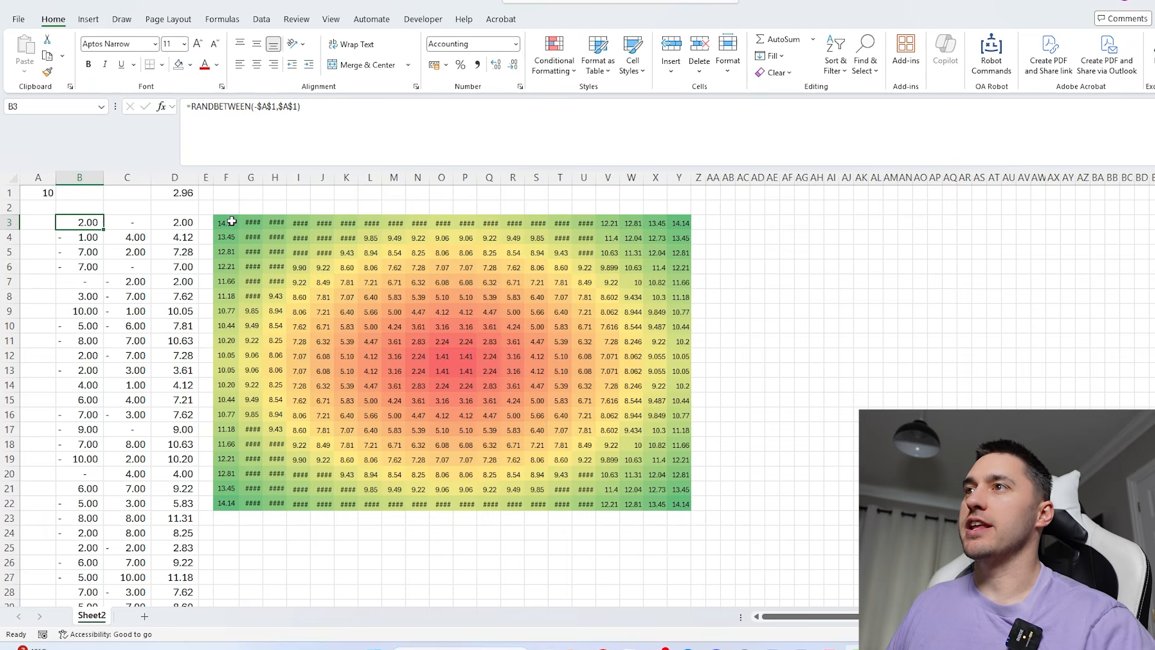
{"action": "left_click_drag", "start_coordinate": [226, 224], "coordinate": [683, 518]}
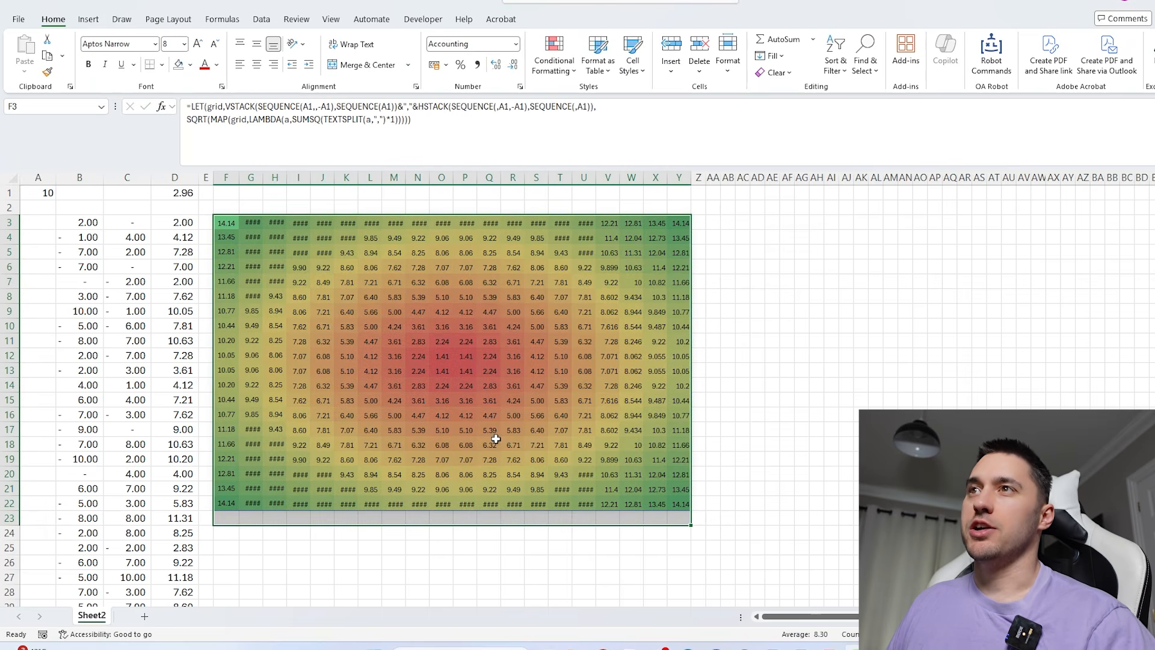
{"action": "left_click_drag", "start_coordinate": [39, 194], "coordinate": [772, 602]}
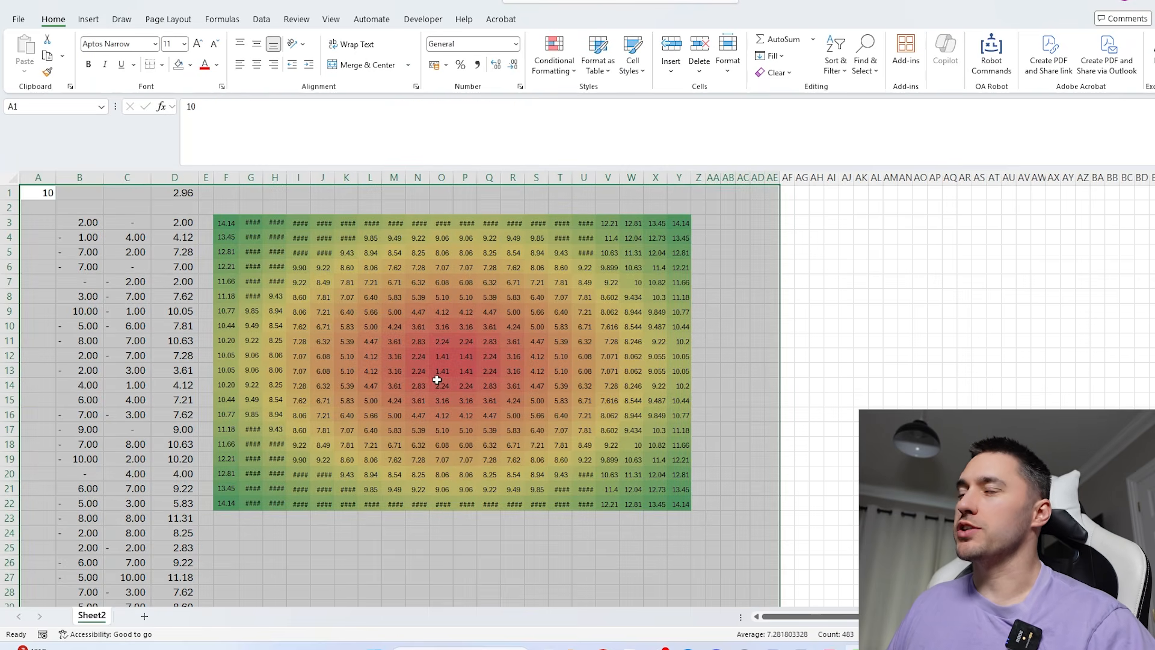
- Clear all of Sheet2's contents and replace it with a new blank sheet, deleting Sheet2
{"action": "left_click", "coordinate": [19, 179]}
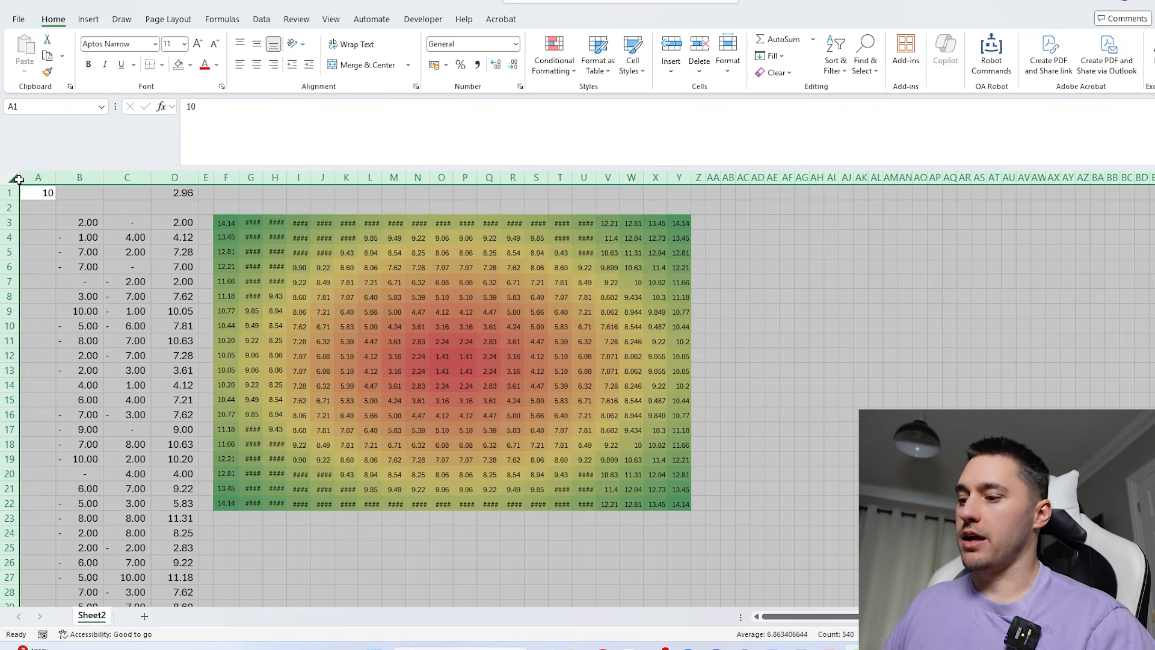
{"action": "key", "text": "Delete"}
{"action": "right_click", "coordinate": [90, 617]}
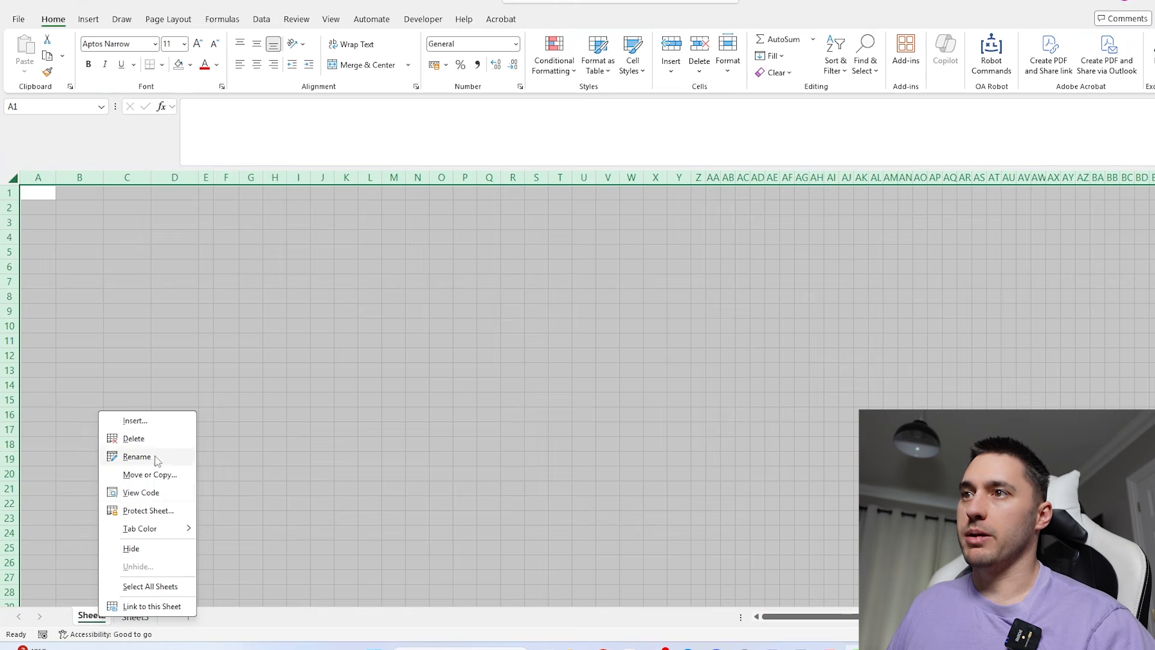
{"action": "left_click", "coordinate": [135, 438]}
{"action": "left_click", "coordinate": [642, 343]}
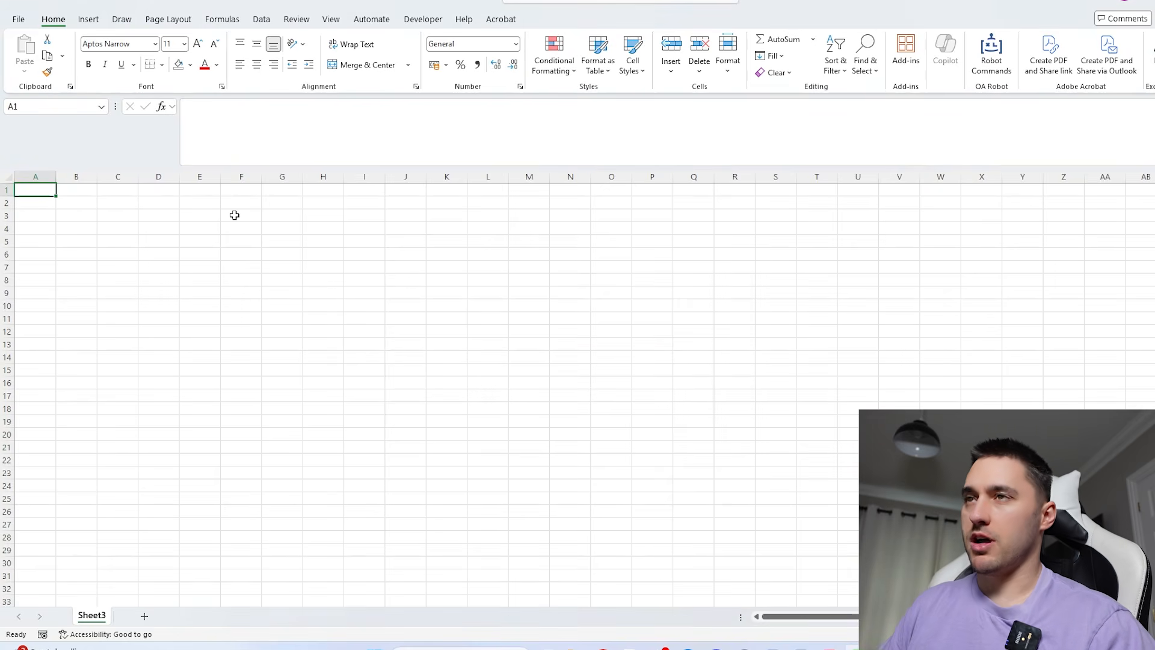
- Enter 100 in A1 as the number of random points, and go to A4
{"action": "type", "text": "100"}
{"action": "key", "text": "Return"}
{"action": "key", "text": "Down"}
{"action": "key", "text": "Down"}
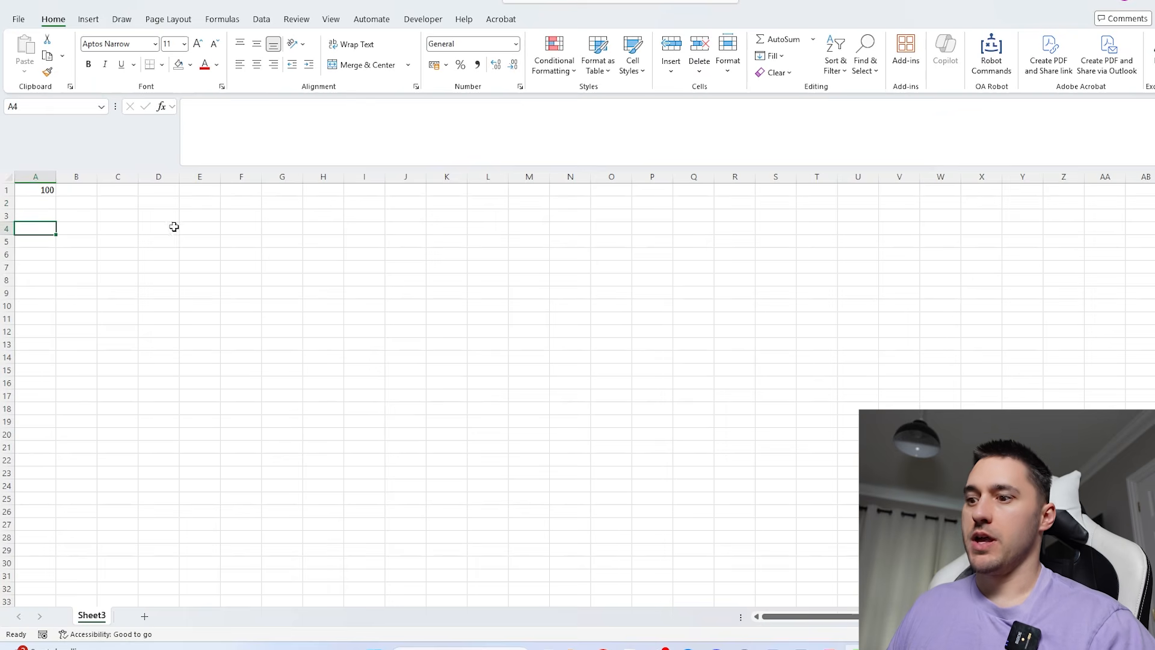
- Generate the random coordinate pairs in A4 with the formula =RANDARRAY(A1,2,-1,1)
{"action": "type", "text": "="}
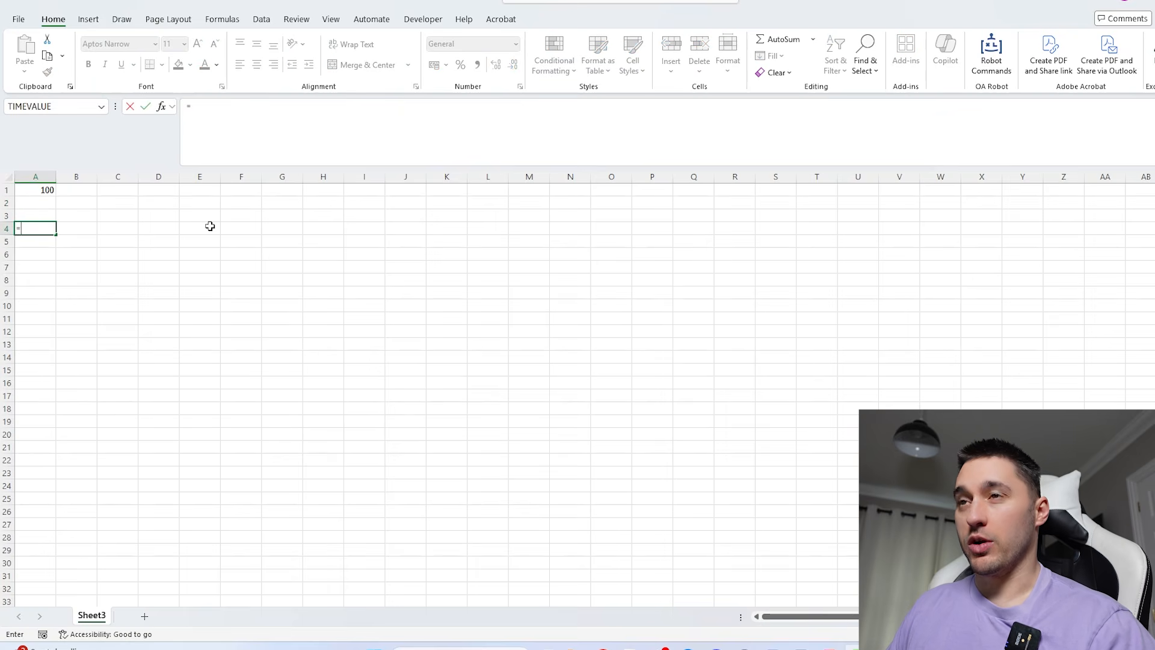
{"action": "type", "text": "rand"}
{"action": "key", "text": "Down"}
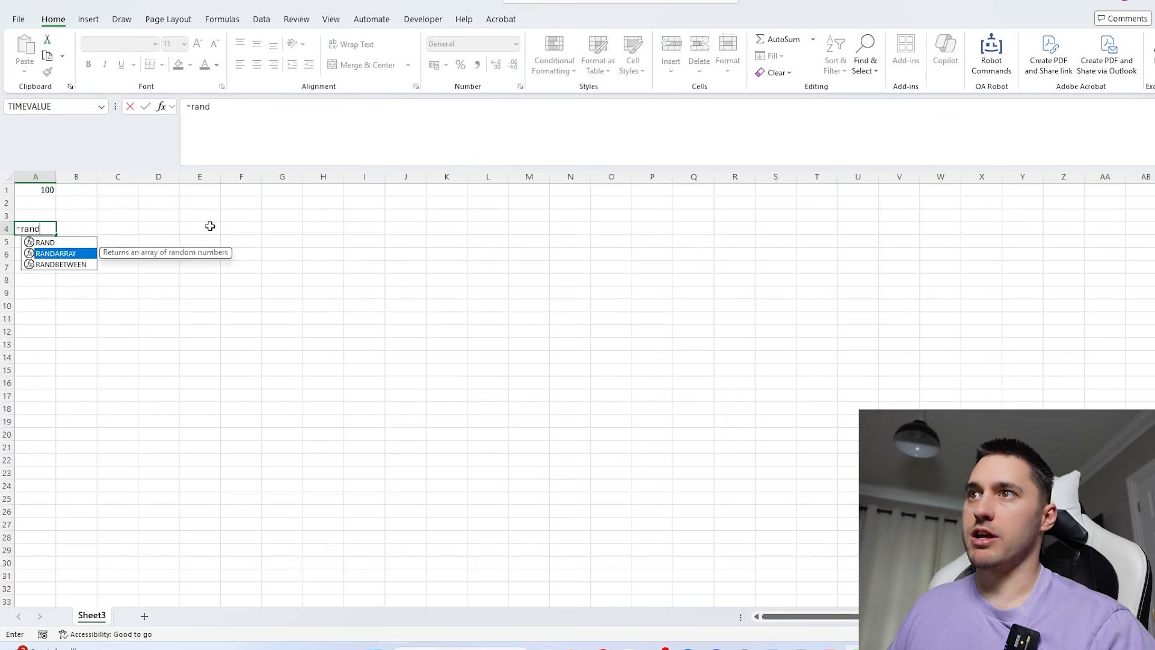
{"action": "key", "text": "Tab"}
{"action": "key", "text": "Up"}
{"action": "key", "text": "Up"}
{"action": "key", "text": "Up"}
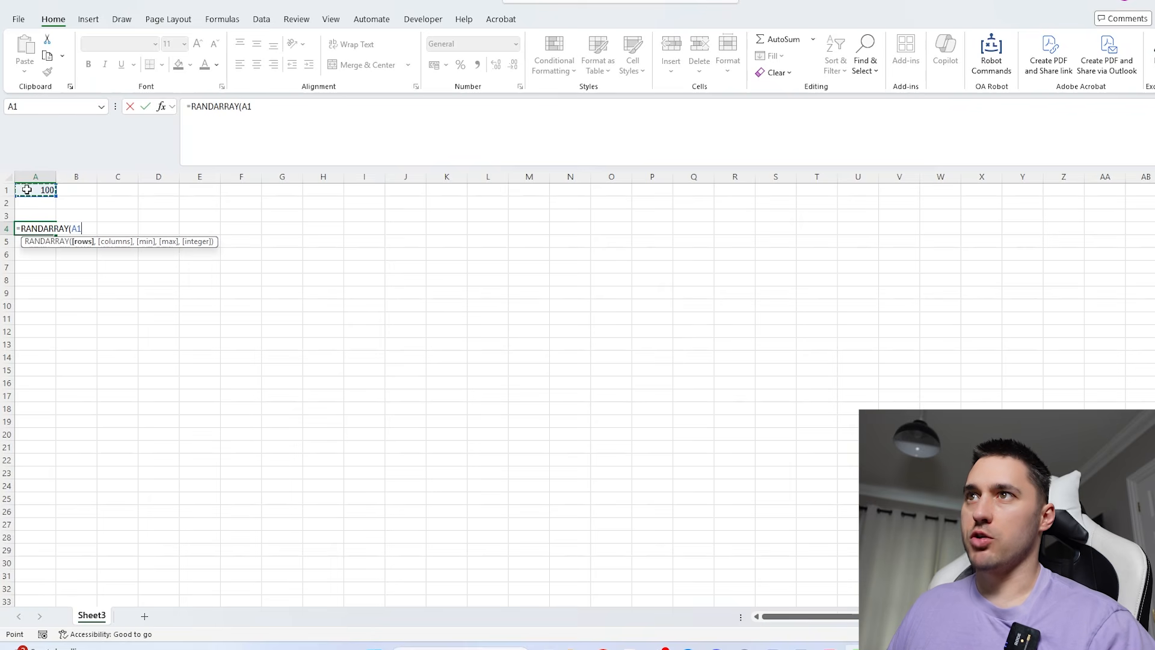
{"action": "type", "text": ","}
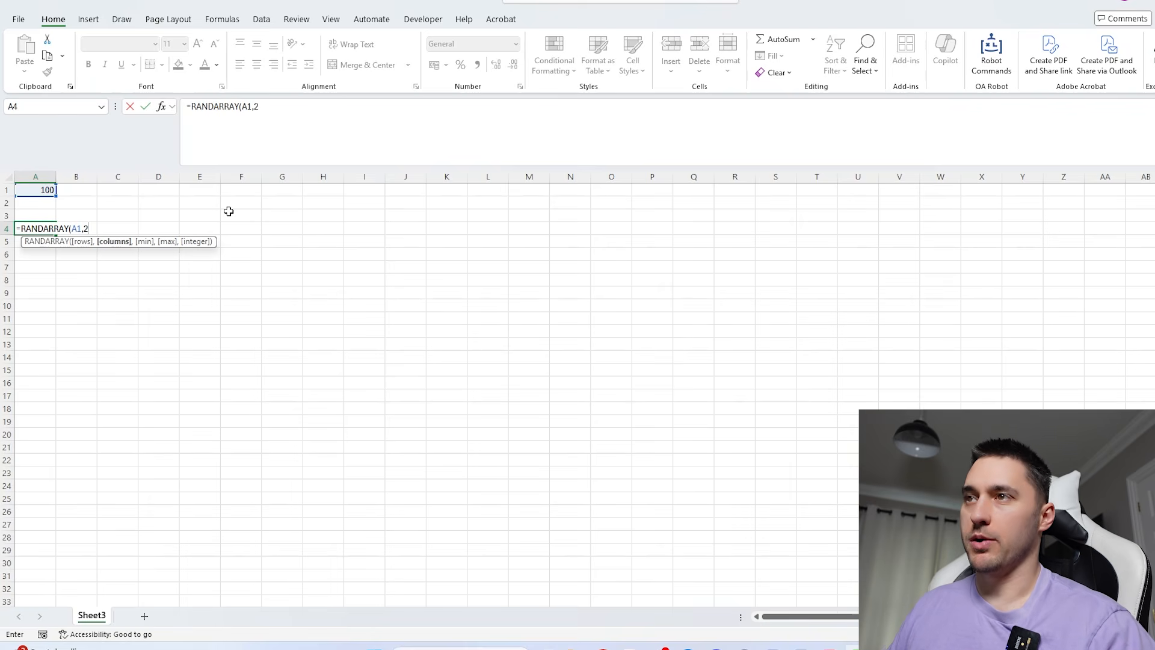
{"action": "type", "text": "2,"}
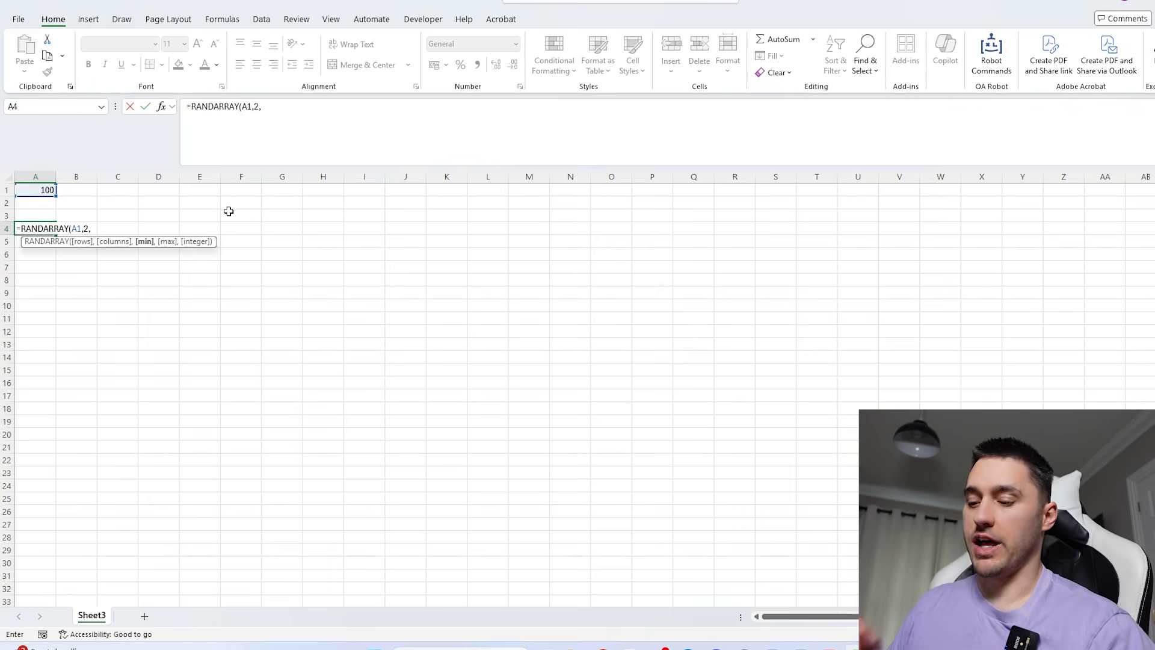
{"action": "type", "text": "-1"}
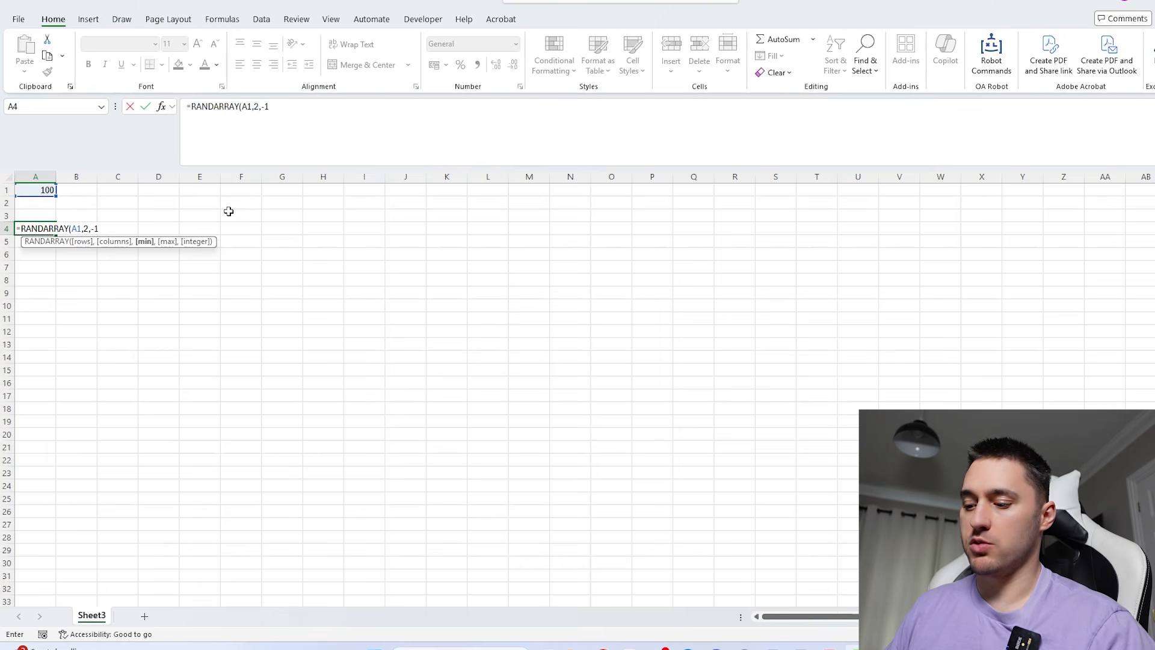
{"action": "type", "text": ",1)"}
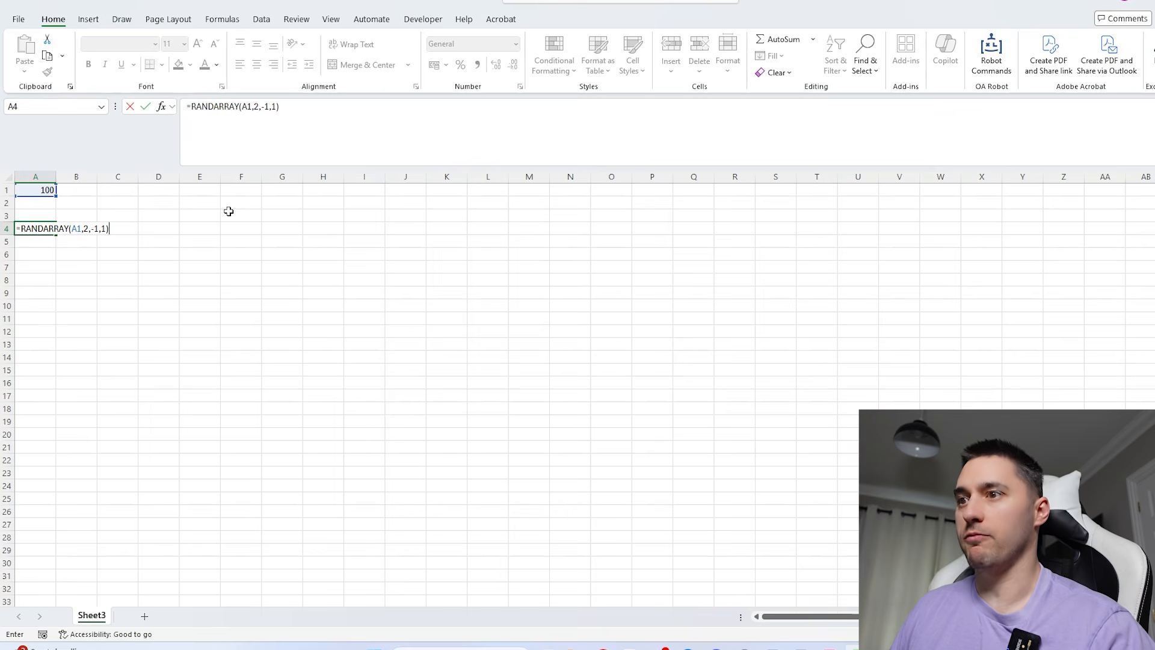
{"action": "key", "text": "Return"}
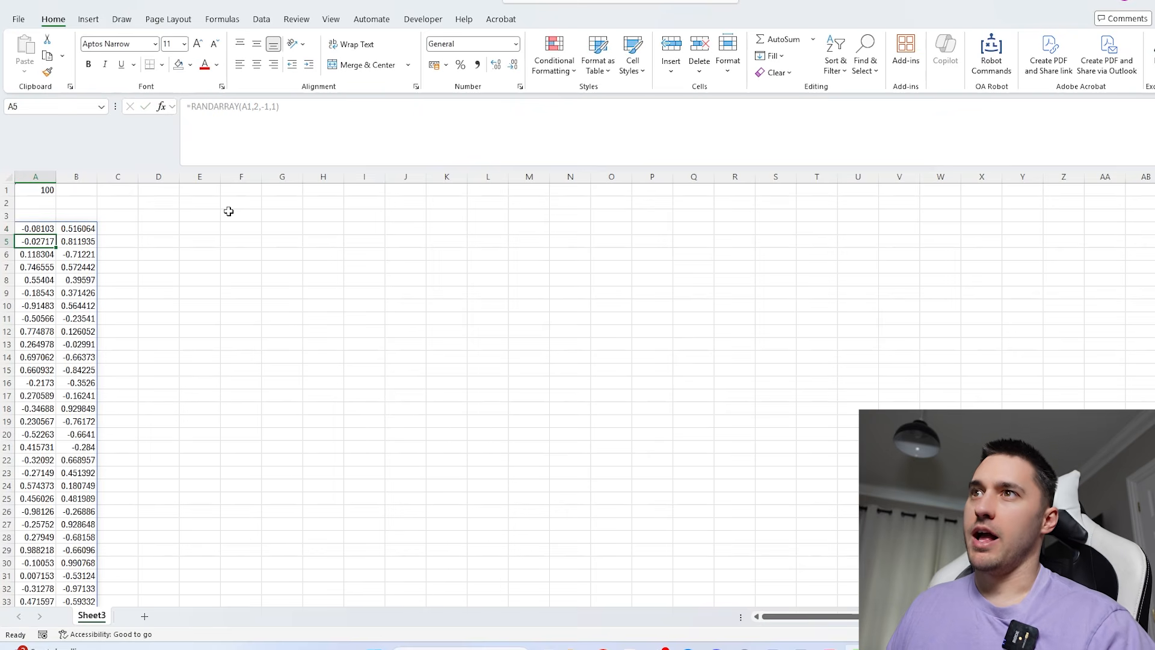
{"action": "left_click_drag", "start_coordinate": [42, 231], "coordinate": [75, 229]}
{"action": "left_click", "coordinate": [117, 231]}
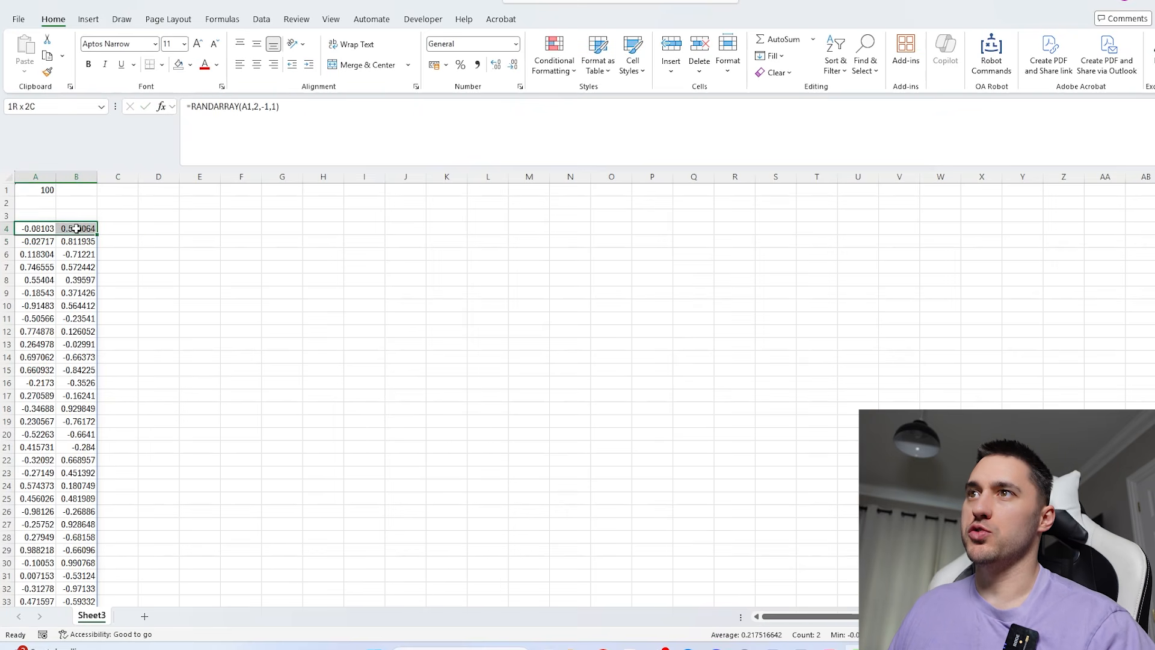
{"action": "left_click_drag", "start_coordinate": [37, 266], "coordinate": [73, 280]}
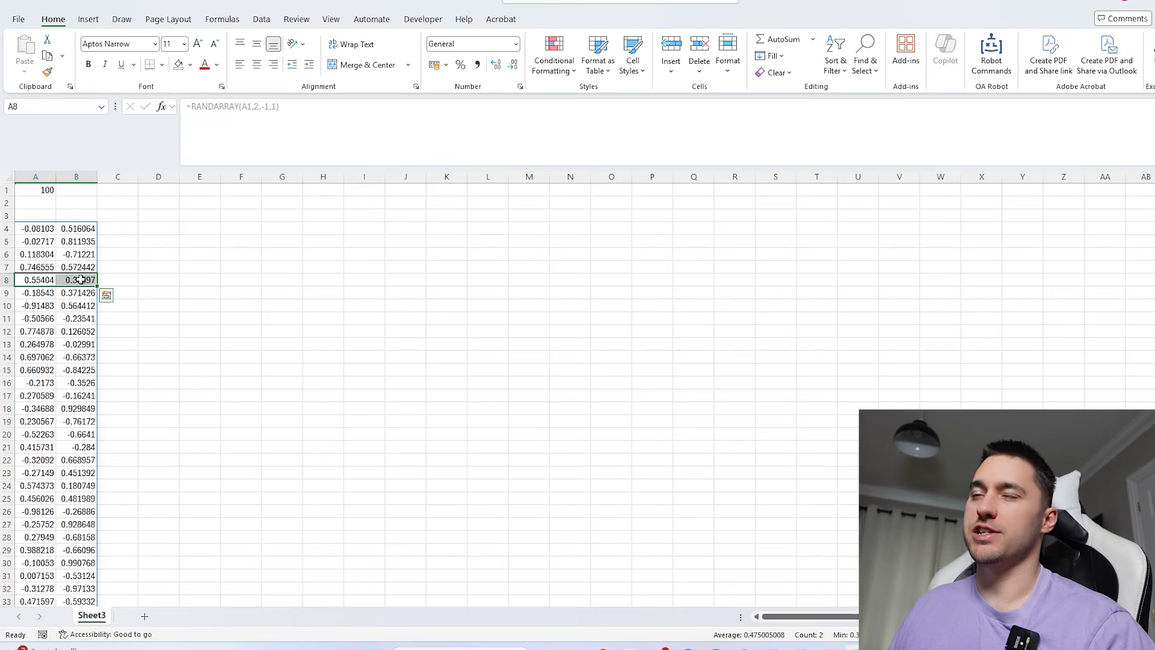
{"action": "left_click_drag", "start_coordinate": [73, 229], "coordinate": [53, 229]}
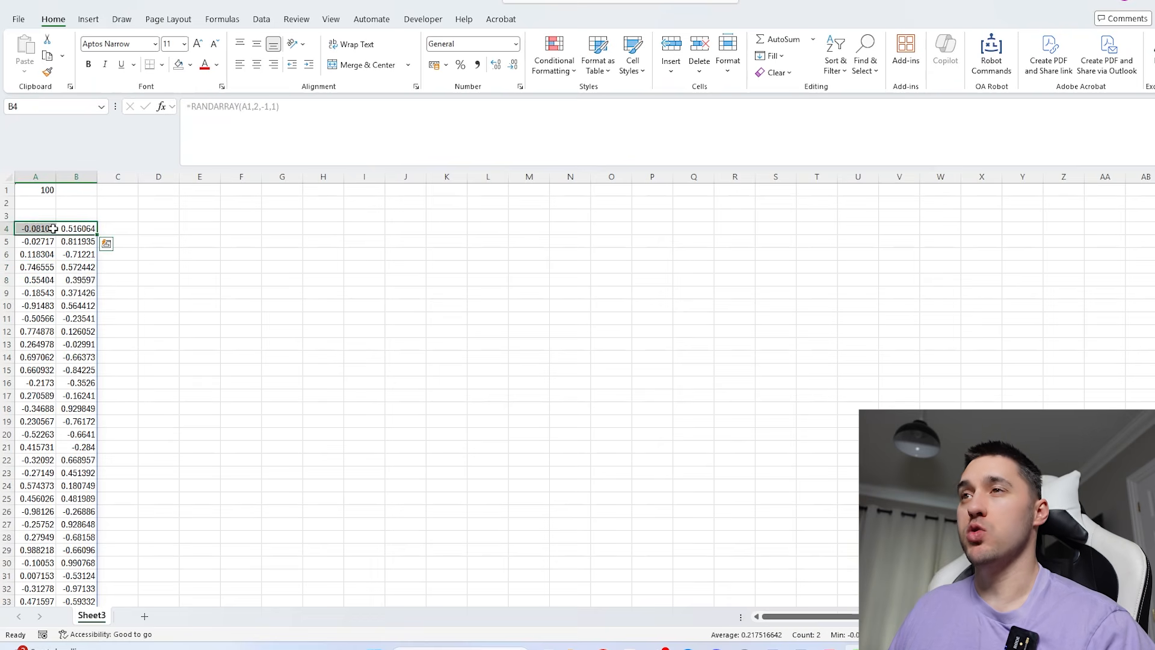
- Sum the squares of each coordinate pair in C4 with the formula =BYROW(A4#,SUMSQ)
{"action": "left_click", "coordinate": [103, 227]}
{"action": "type", "text": "=BYROW("}
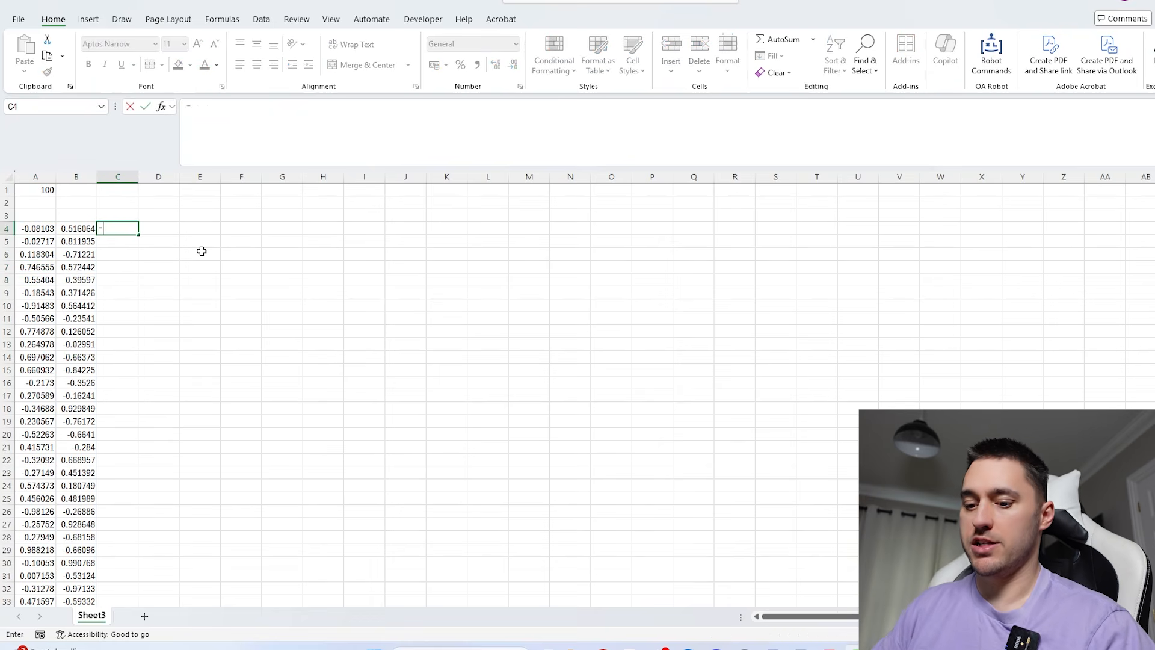
{"action": "left_click", "coordinate": [38, 229]}
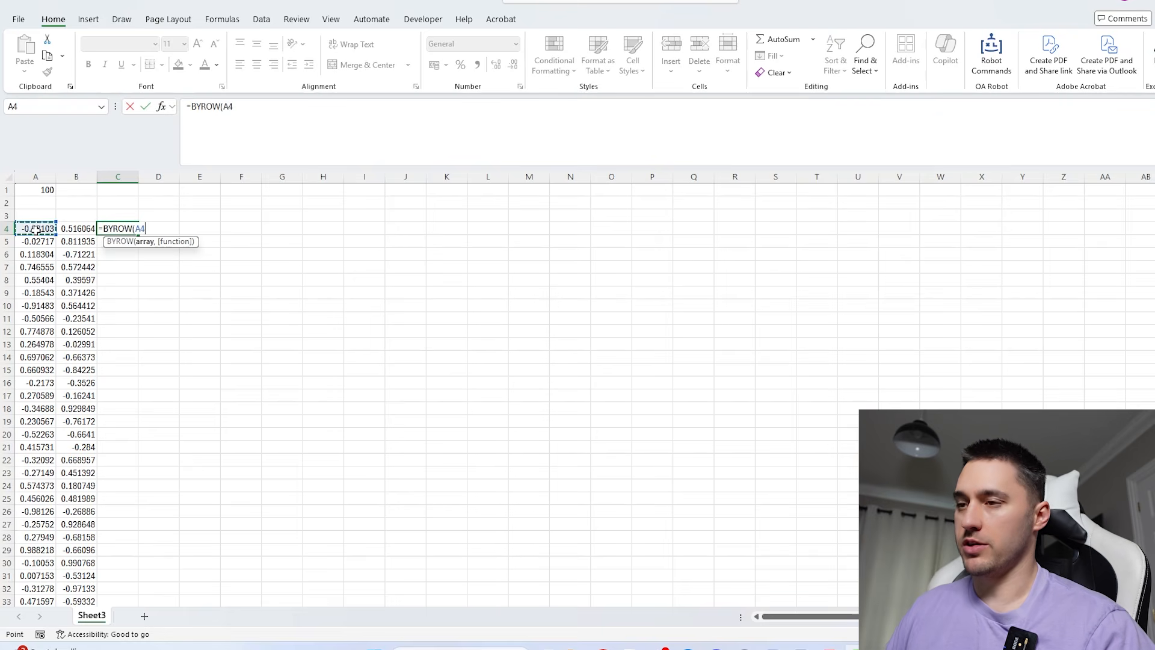
{"action": "type", "text": "#,"}
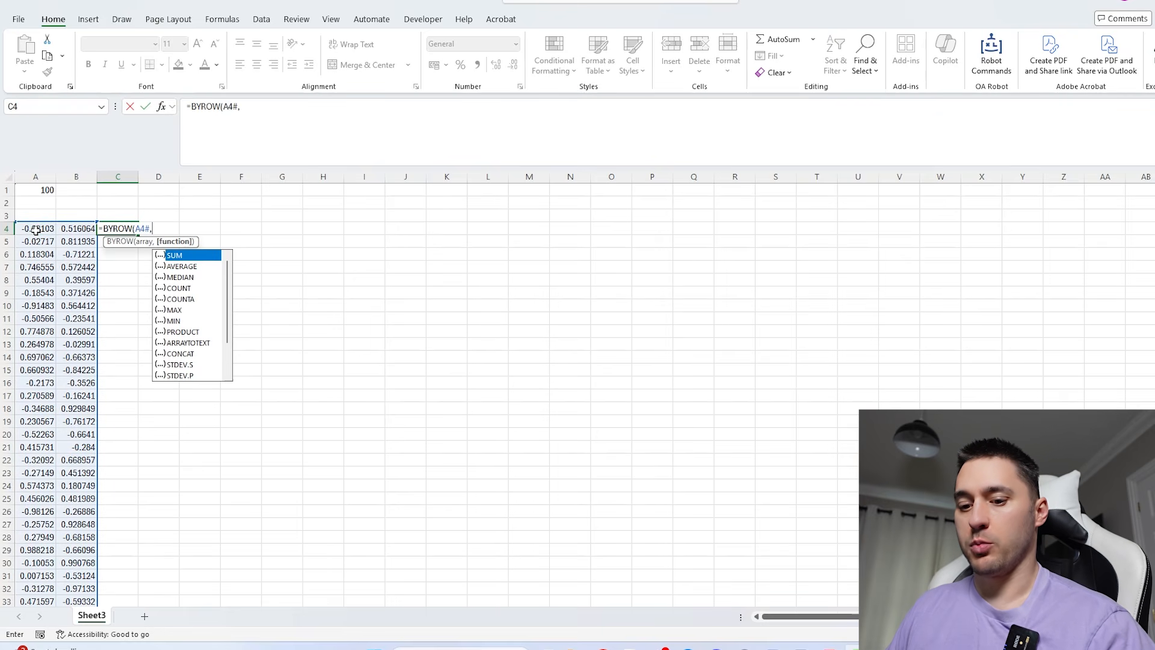
{"action": "type", "text": "sumsq"}
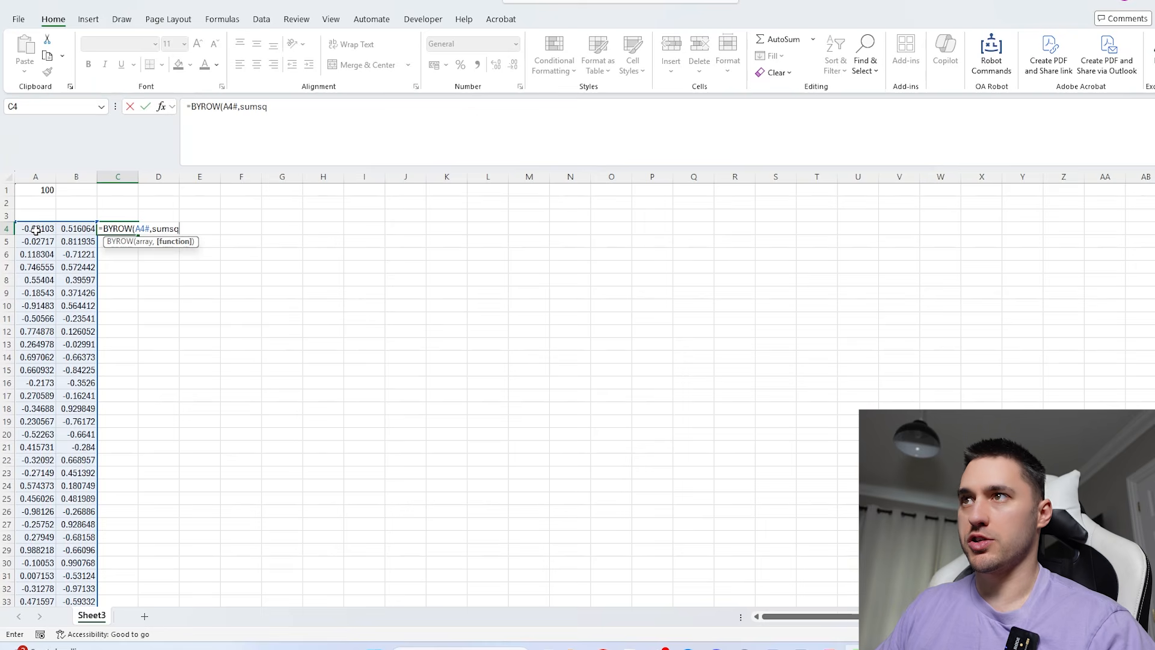
{"action": "type", "text": ")"}
{"action": "key", "text": "Return"}
- Turn C4 into the distance from the origin by wrapping its formula as =SQRT(BYROW(A4#,SUMSQ))
{"action": "left_click", "coordinate": [129, 229]}
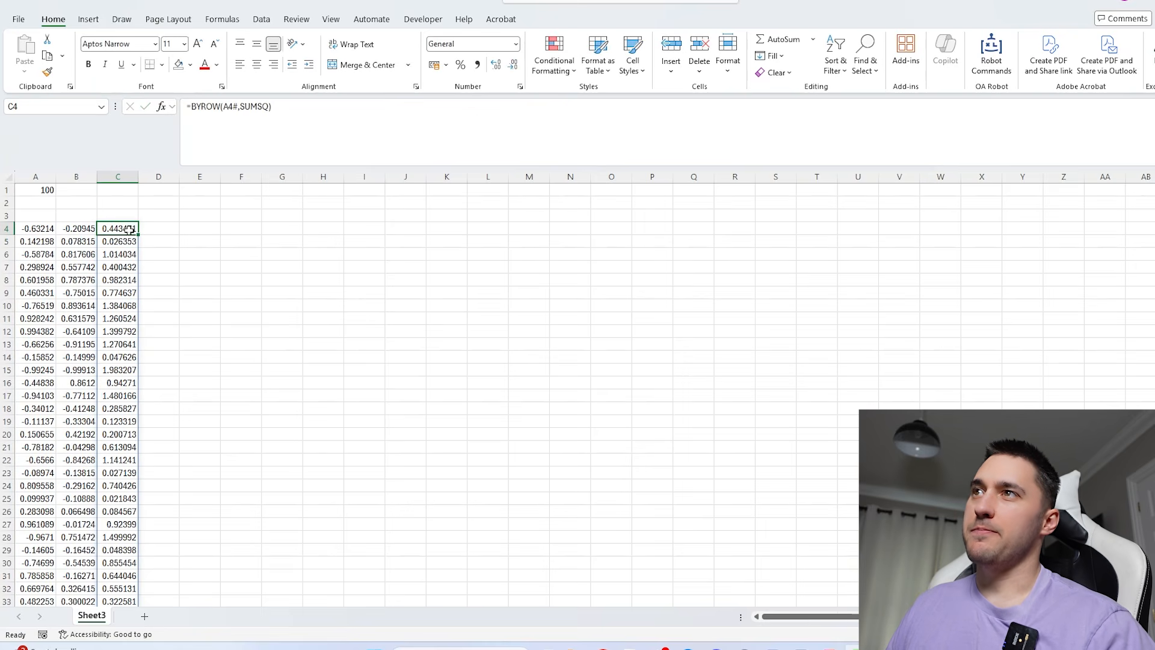
{"action": "left_click", "coordinate": [193, 105]}
{"action": "type", "text": "SQRT("}
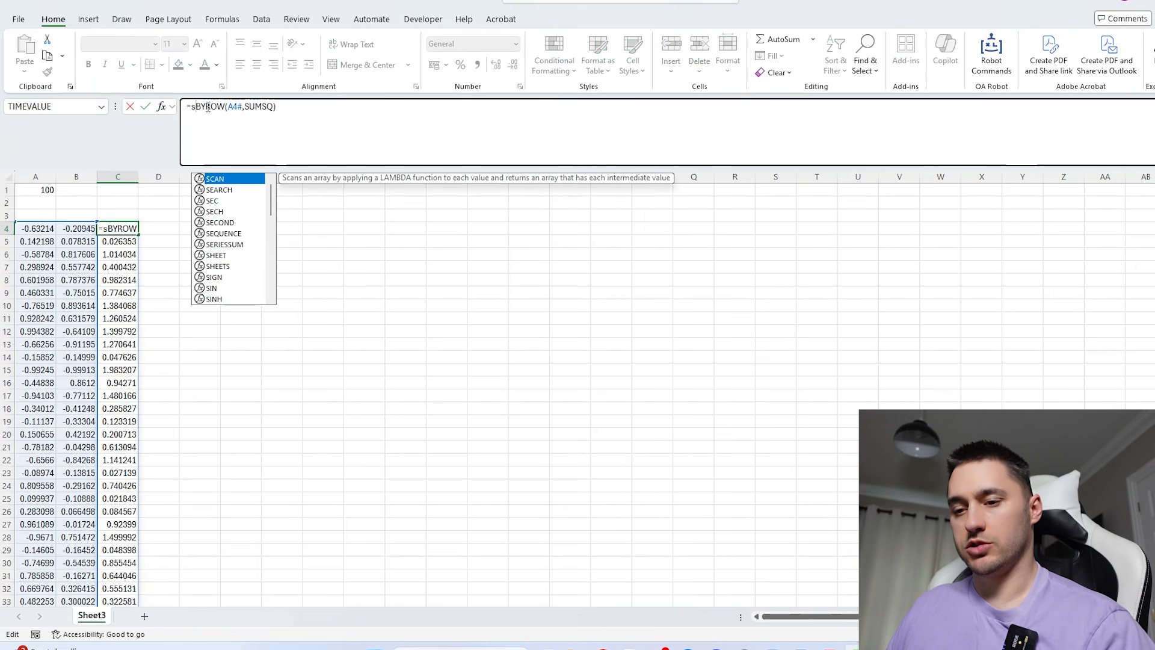
{"action": "left_click", "coordinate": [340, 112]}
{"action": "type", "text": ")"}
{"action": "key", "text": "Return"}
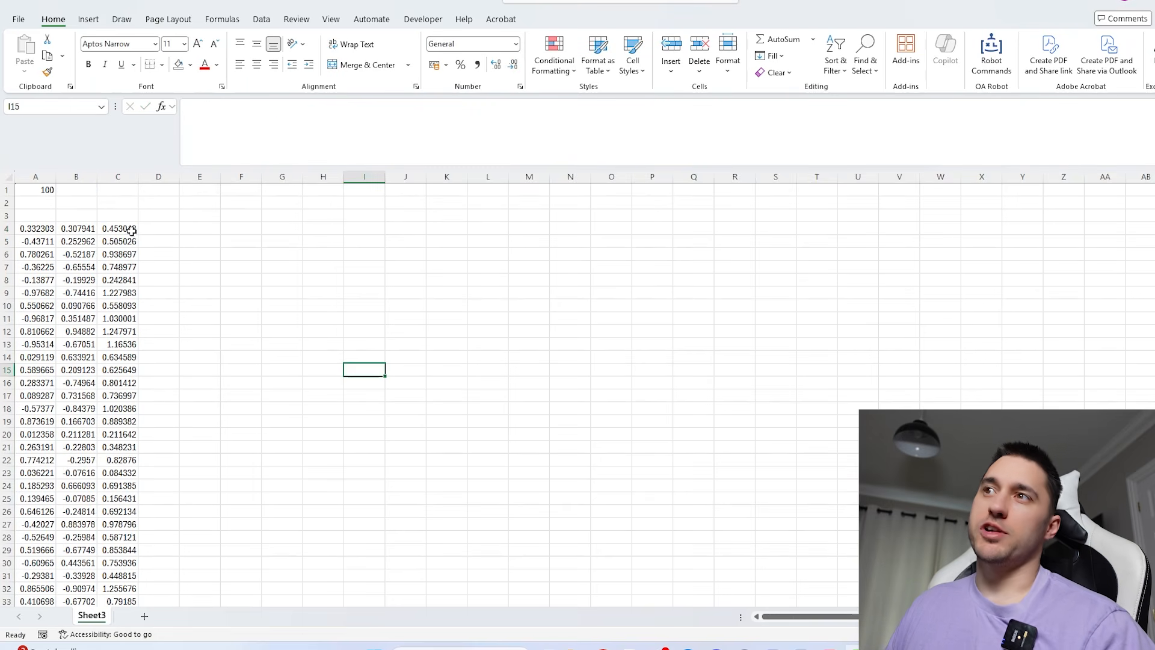
{"action": "left_click", "coordinate": [131, 231]}
- Test whether each point lies inside the circle by entering =C4#<=1 in D4
{"action": "left_click", "coordinate": [166, 231]}
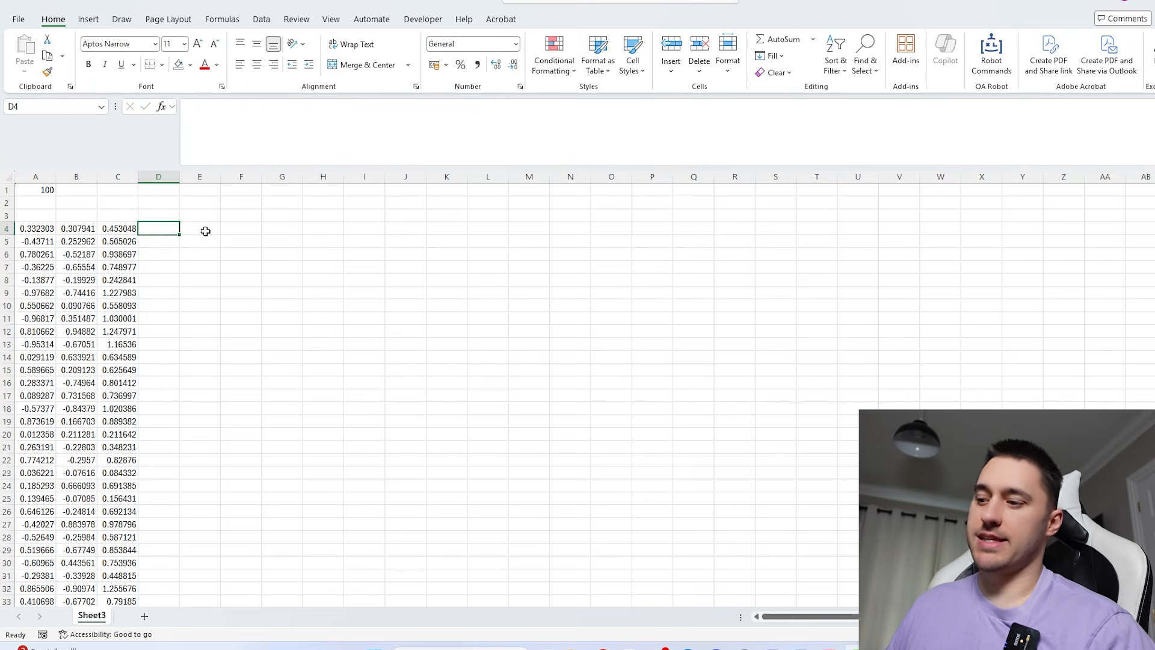
{"action": "type", "text": "=C4#<=1)"}
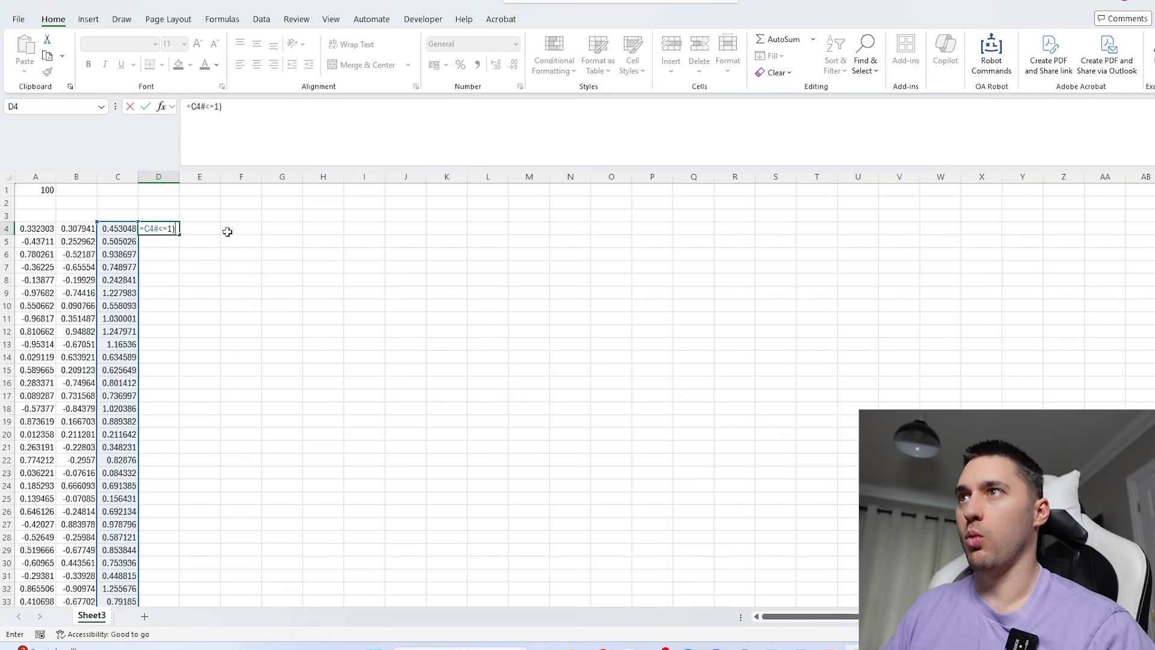
{"action": "key", "text": "Return"}
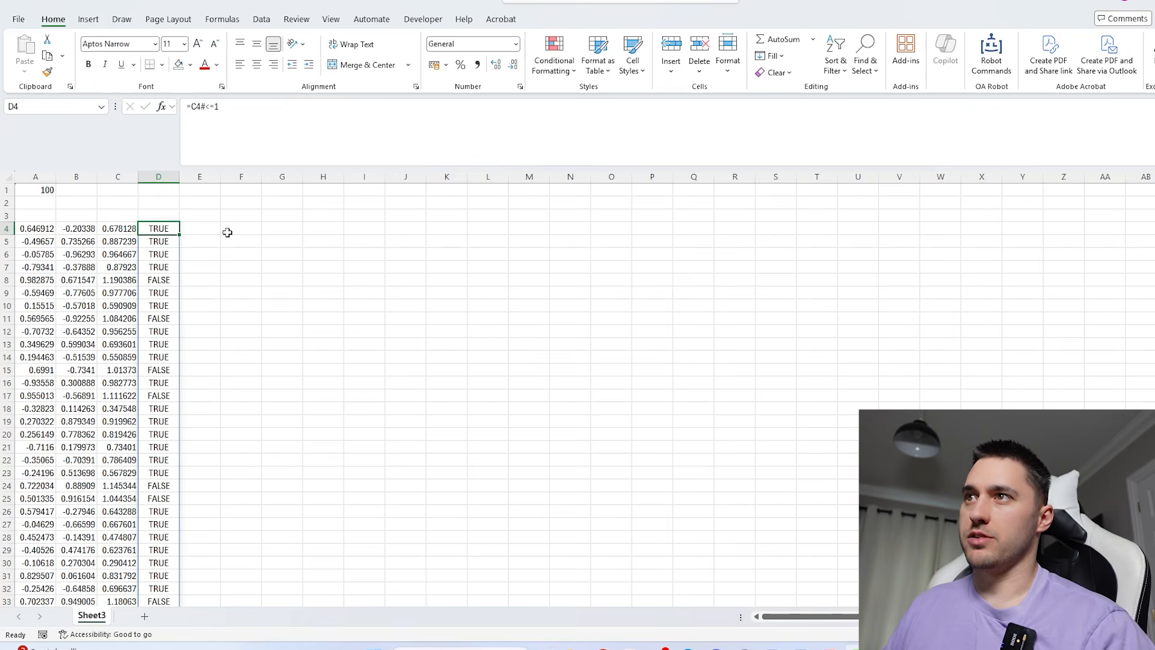
- Convert the TRUE/FALSE results in D4 to ones and zeros with the formula =--(C4#<=1)
{"action": "left_click", "coordinate": [166, 229]}
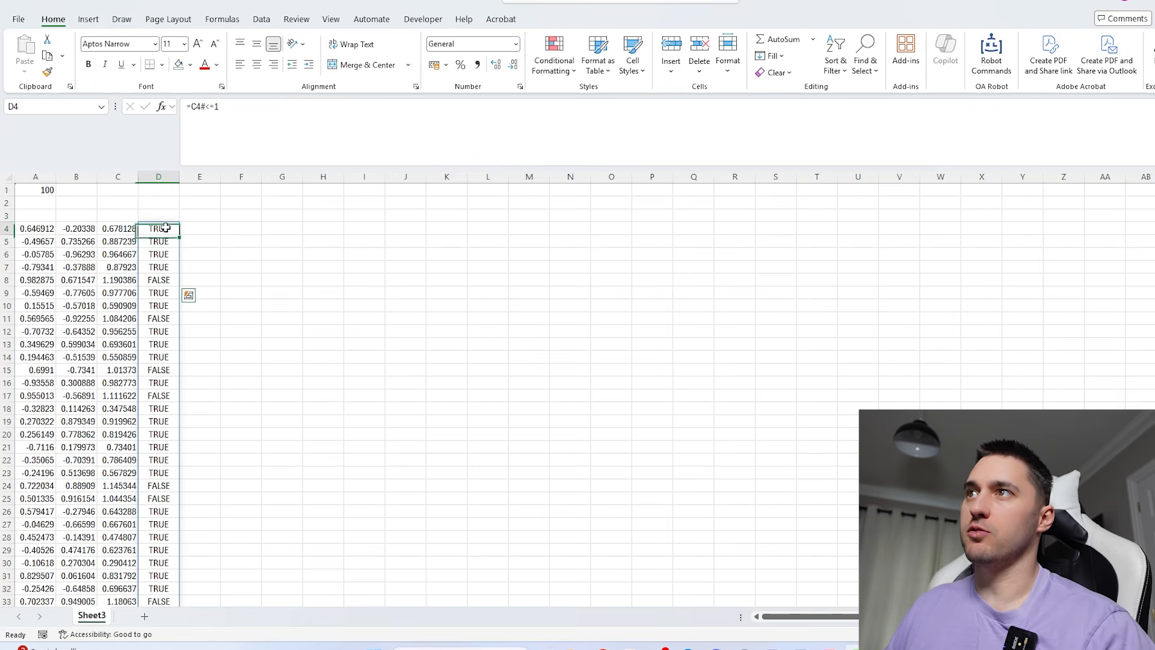
{"action": "left_click", "coordinate": [192, 107]}
{"action": "type", "text": "--("}
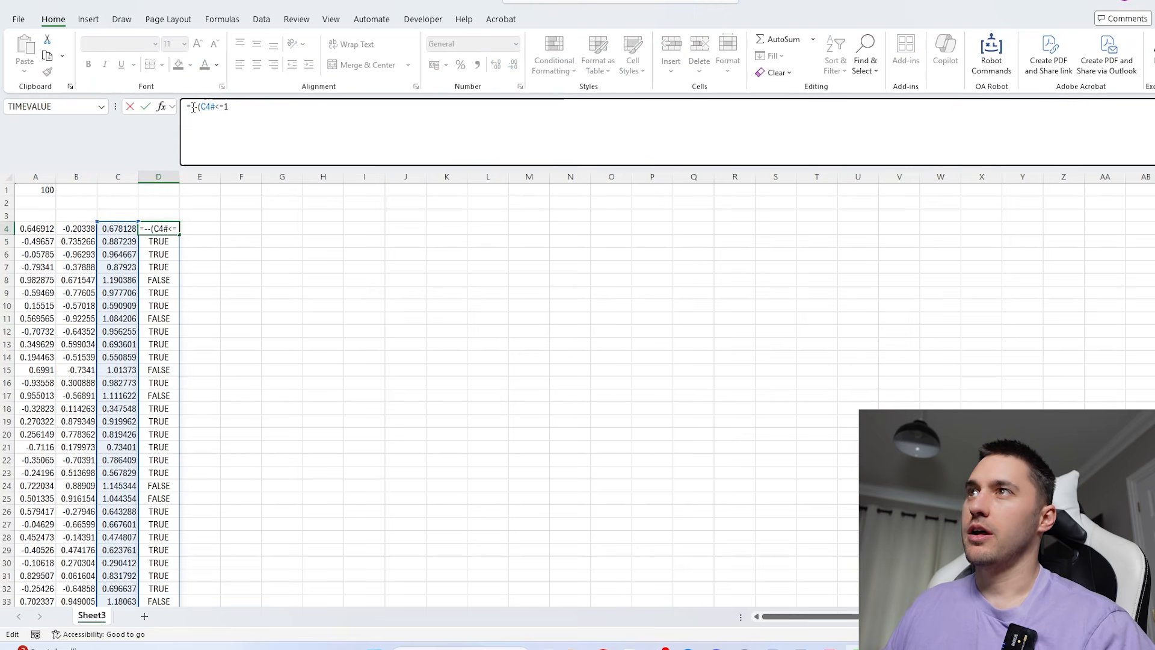
{"action": "left_click", "coordinate": [298, 118]}
{"action": "key", "text": "Return"}
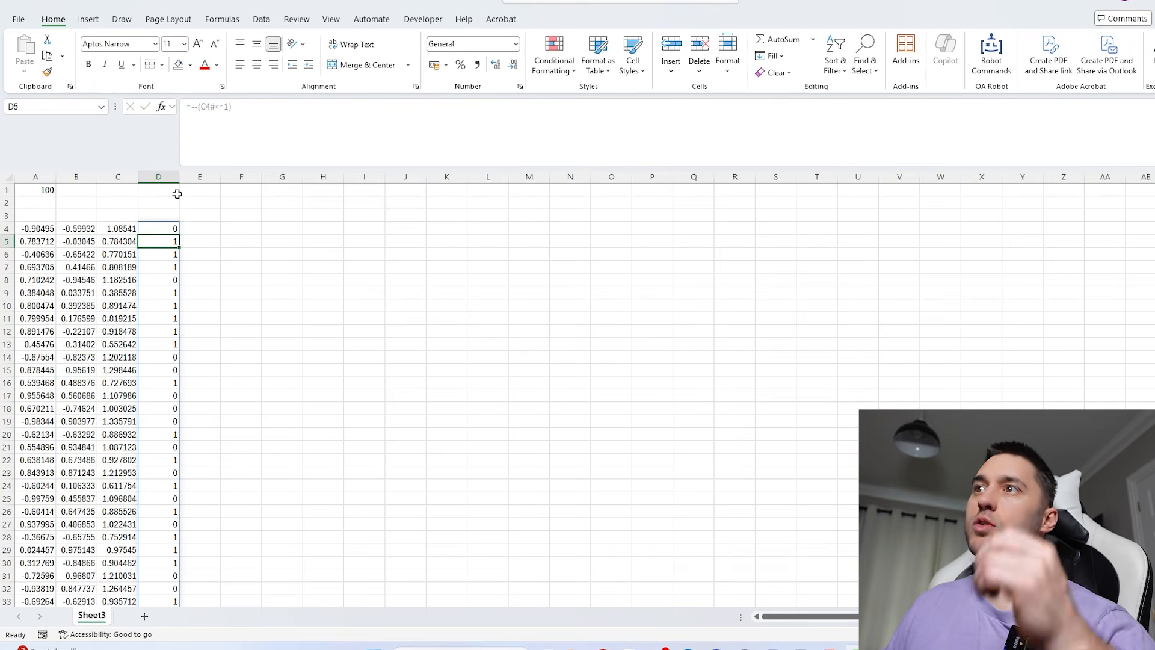
{"action": "left_click", "coordinate": [172, 229]}
- Calculate the share of points inside the circle in G1 with the formula =AVERAGE(D4#)
{"action": "left_click", "coordinate": [282, 191]}
{"action": "type", "text": "a"}
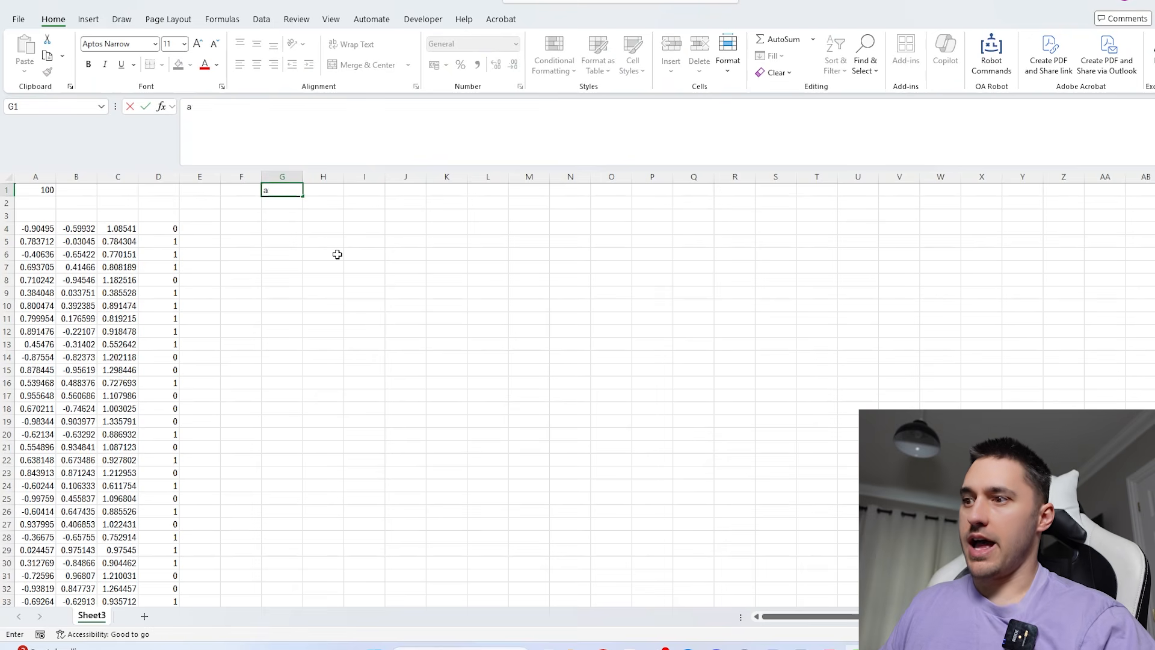
{"action": "type", "text": "v=ave"}
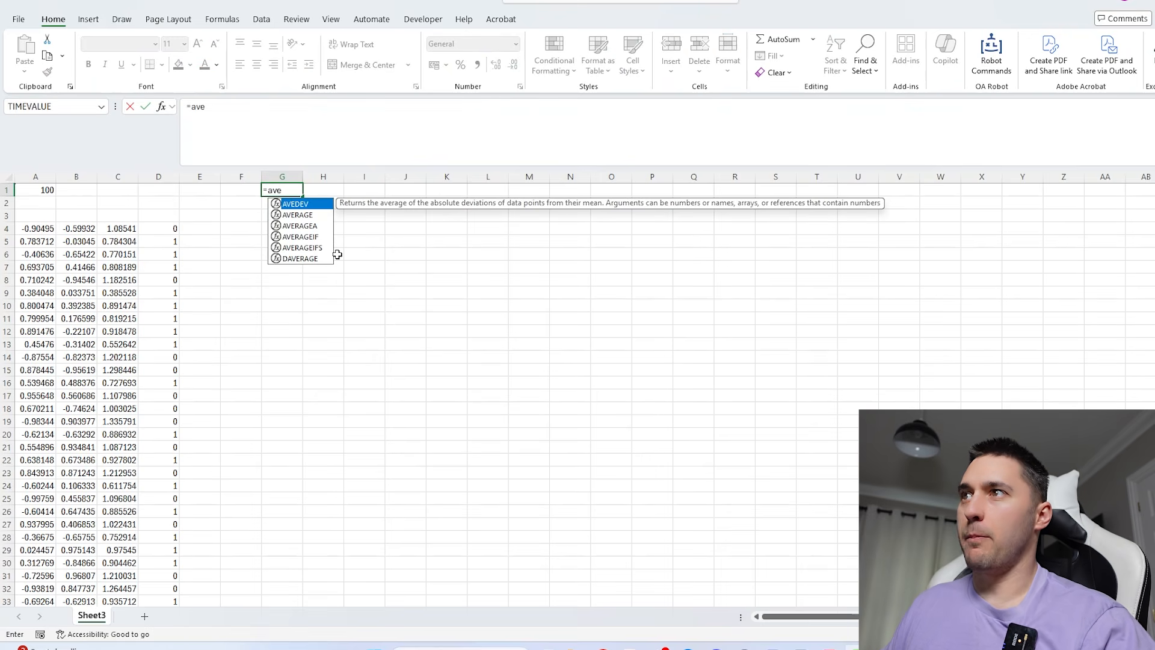
{"action": "key", "text": "Down"}
{"action": "key", "text": "Tab"}
{"action": "left_click", "coordinate": [161, 229]}
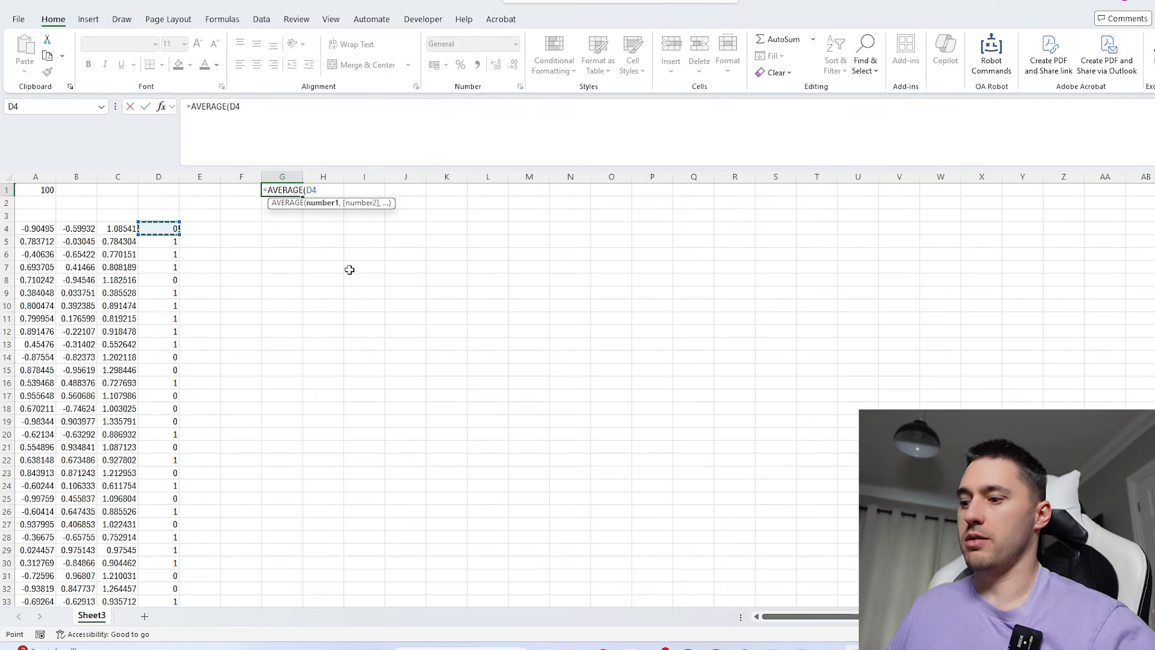
{"action": "key", "text": "ctrl+shift+Down"}
{"action": "key", "text": "Return"}
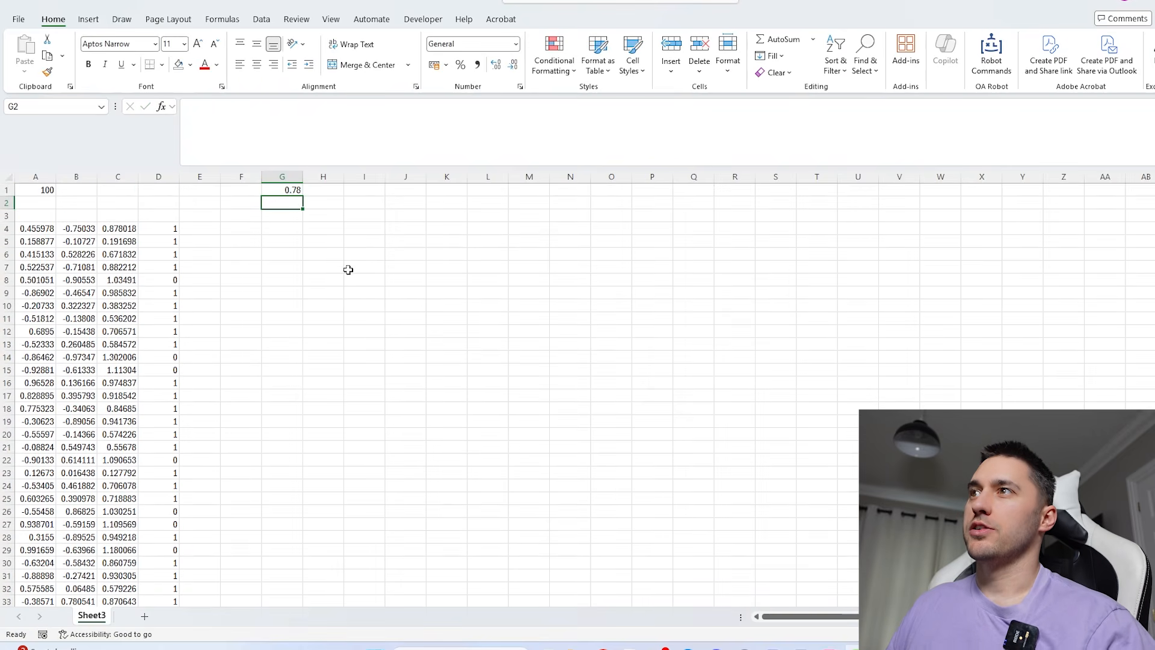
- Multiply the average in G1 by 4 to estimate pi, making the formula =AVERAGE(D4#)*4
{"action": "left_click", "coordinate": [287, 190]}
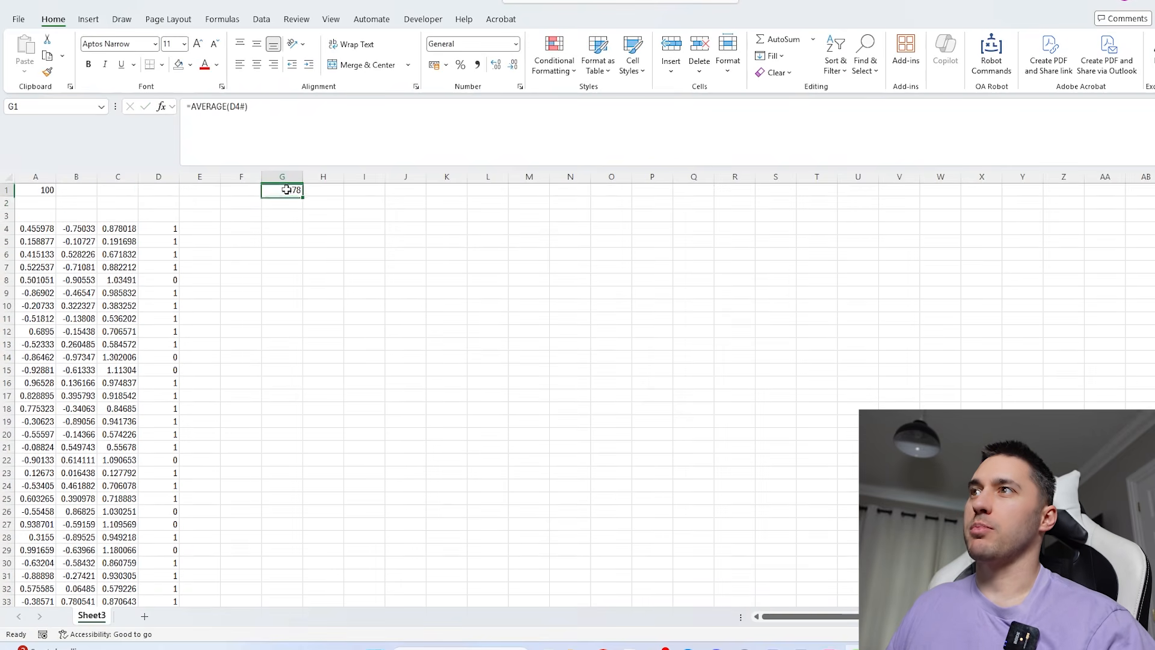
{"action": "left_click", "coordinate": [302, 136]}
{"action": "type", "text": "*4"}
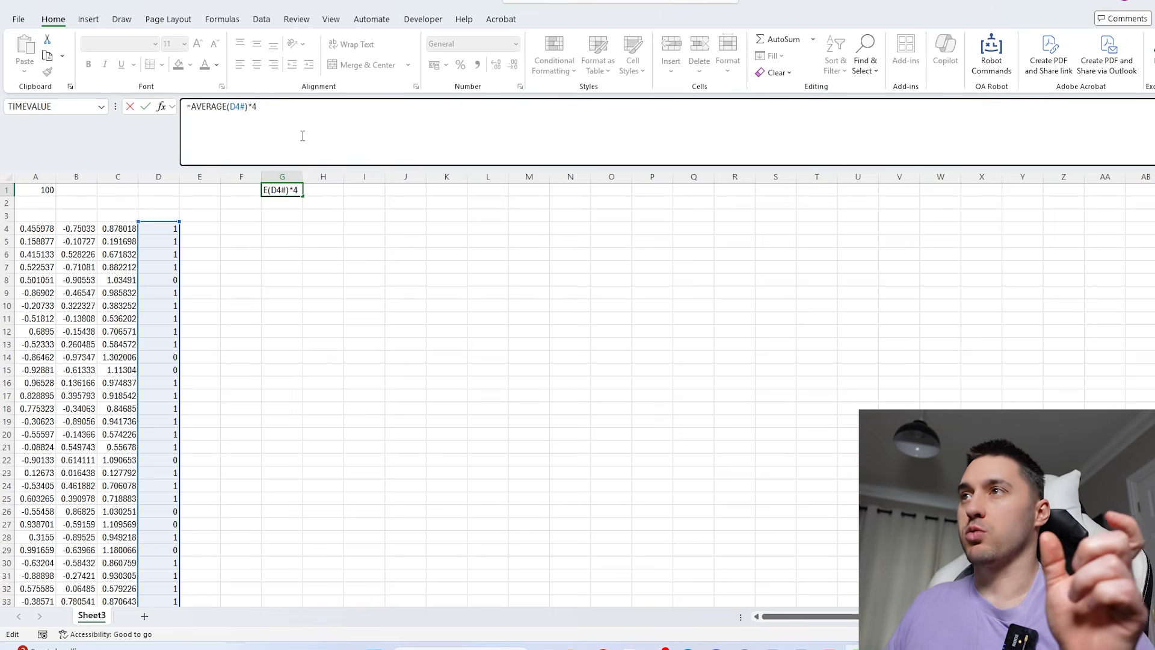
{"action": "key", "text": "Return"}
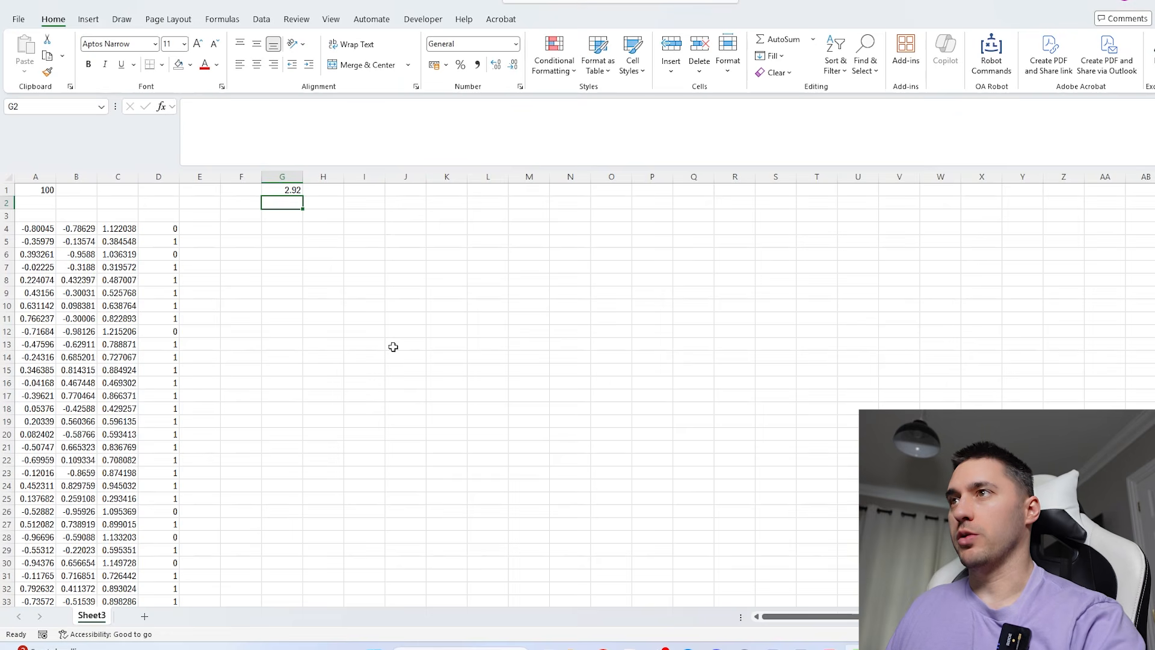
- Recalculate the sheet several times to compare the pi estimate in G1 across new random samples
{"action": "key", "text": "F9"}
{"action": "key", "text": "F9"}
{"action": "key", "text": "F9"}
{"action": "key", "text": "F9"}
{"action": "key", "text": "F9"}
{"action": "key", "text": "F9"}
{"action": "key", "text": "F9"}
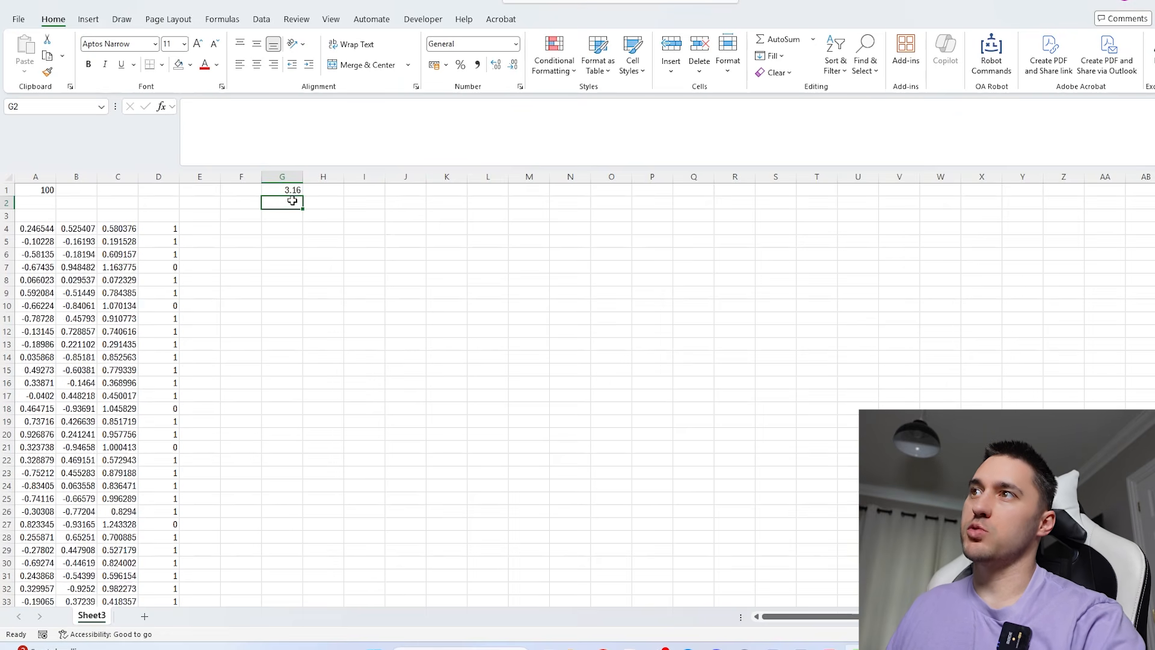
{"action": "key", "text": "F9"}
{"action": "key", "text": "F9"}
{"action": "key", "text": "F9"}
{"action": "key", "text": "F9"}
{"action": "key", "text": "F9"}
{"action": "key", "text": "F9"}
{"action": "key", "text": "F9"}
{"action": "key", "text": "F9"}
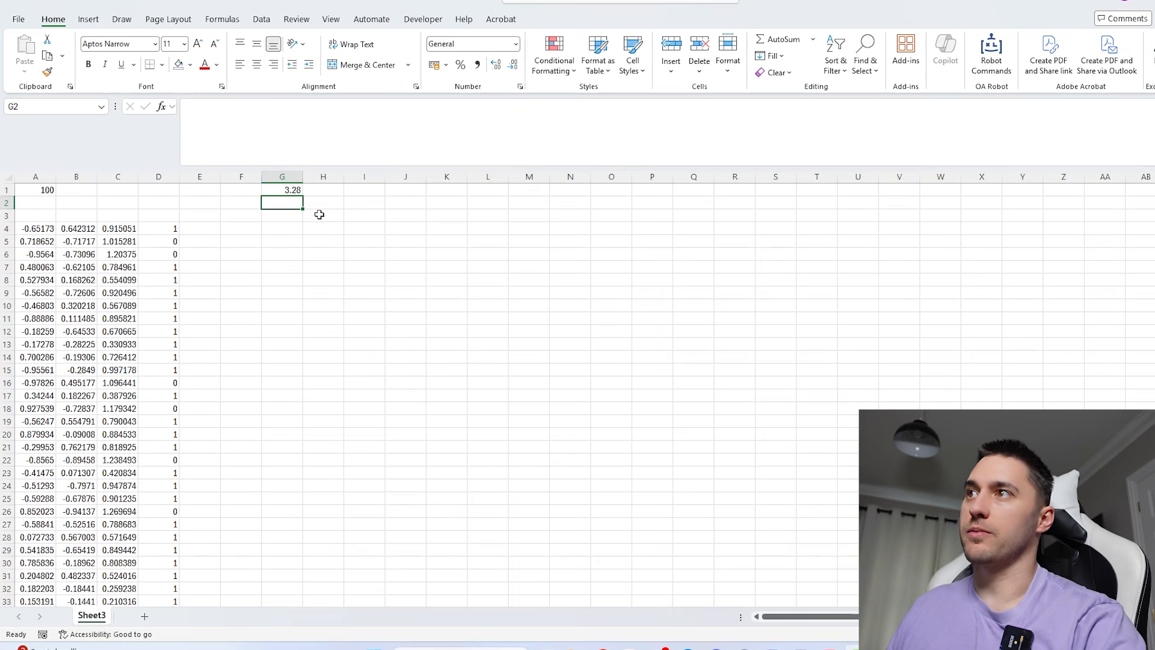
- Enter =PI() in G2 as the reference value for the estimate
{"action": "type", "text": "=pi"}
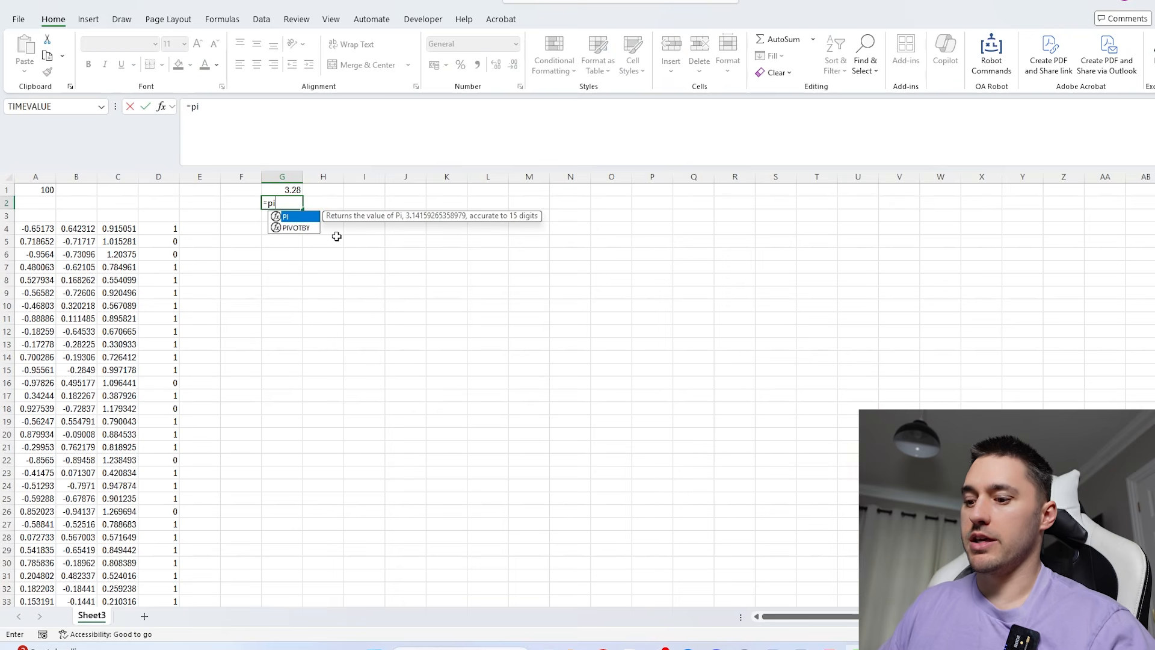
{"action": "type", "text": "()"}
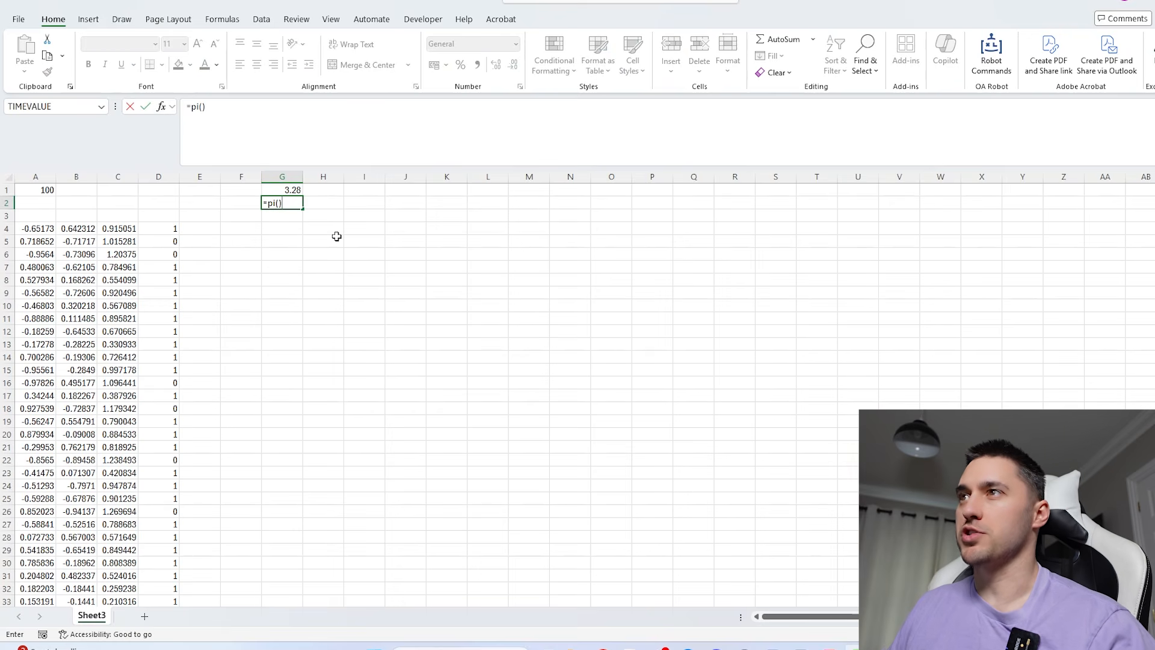
{"action": "key", "text": "Return"}
{"action": "left_click", "coordinate": [292, 203]}
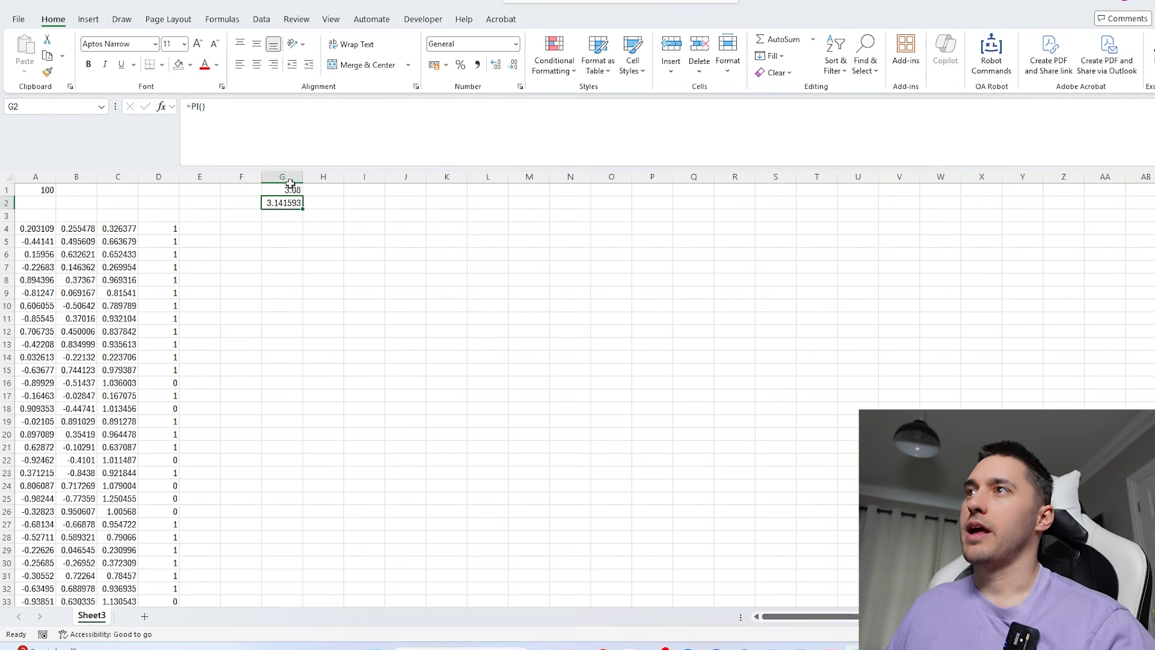
- Format G1:G2 to show 14 decimal places
{"action": "left_click_drag", "start_coordinate": [291, 190], "coordinate": [291, 204]}
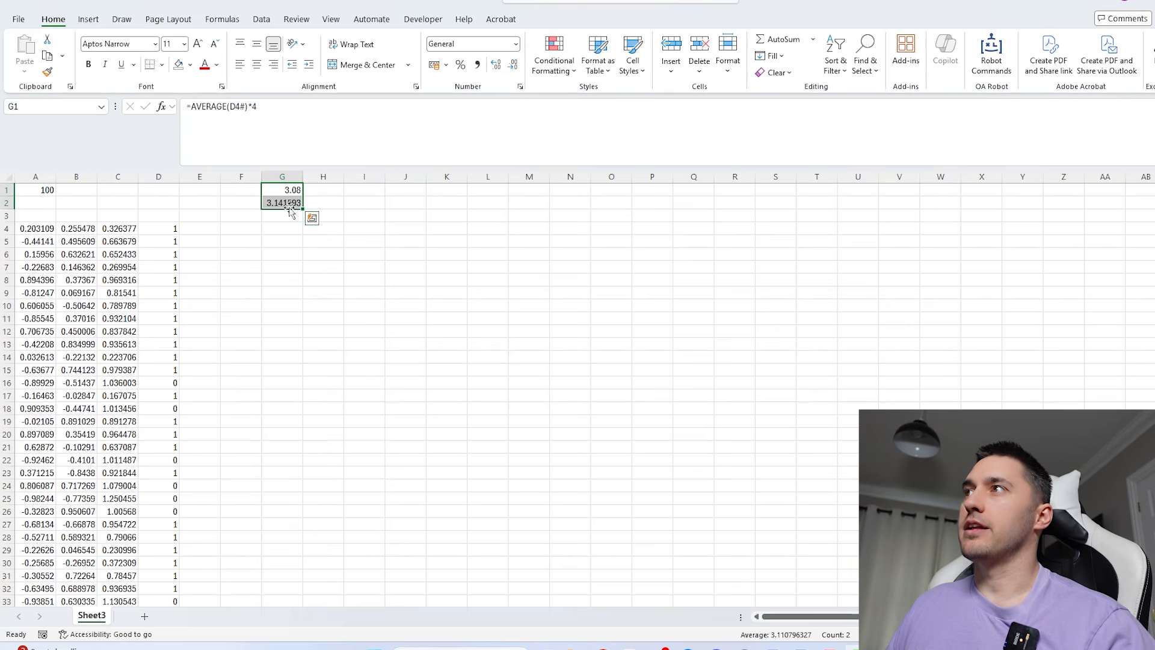
{"action": "left_click", "coordinate": [495, 68]}
{"action": "left_click", "coordinate": [495, 68]}
{"action": "left_click", "coordinate": [495, 68]}
{"action": "left_click", "coordinate": [495, 67]}
{"action": "left_click", "coordinate": [495, 68]}
{"action": "left_click", "coordinate": [495, 68]}
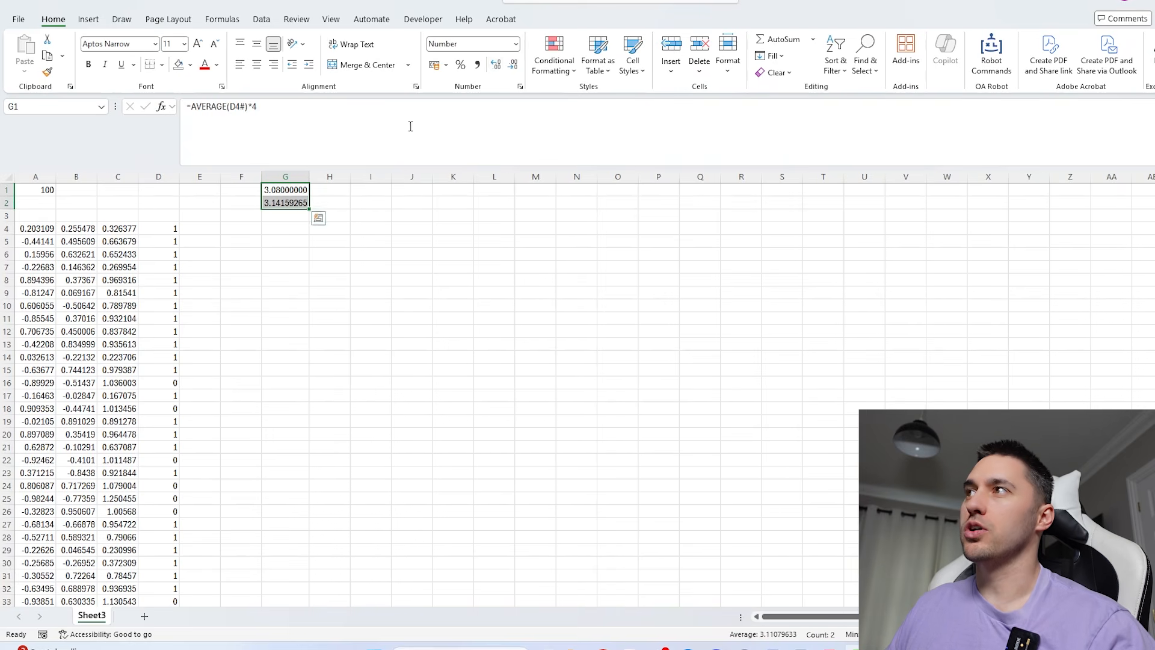
{"action": "left_click", "coordinate": [498, 66]}
{"action": "left_click", "coordinate": [498, 66]}
{"action": "left_click", "coordinate": [498, 67]}
{"action": "left_click", "coordinate": [498, 66]}
{"action": "left_click", "coordinate": [498, 66]}
{"action": "left_click", "coordinate": [498, 66]}
{"action": "left_click", "coordinate": [498, 67]}
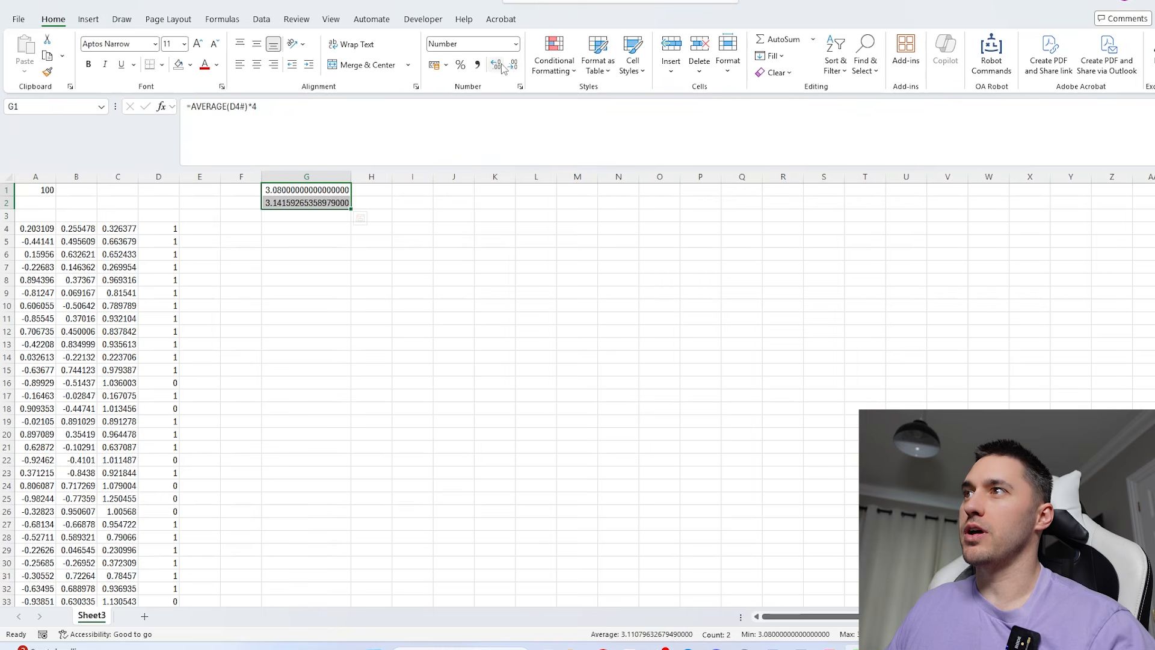
{"action": "left_click", "coordinate": [514, 66]}
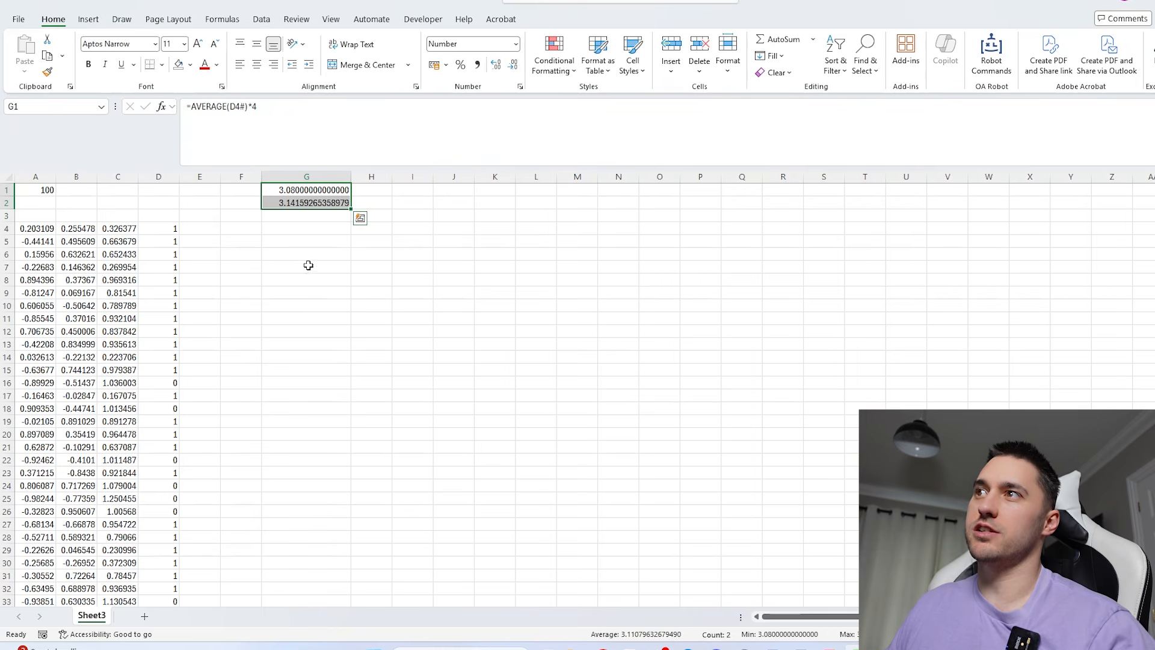
- Set the number of random points in A1 to 1000
{"action": "left_click", "coordinate": [312, 206]}
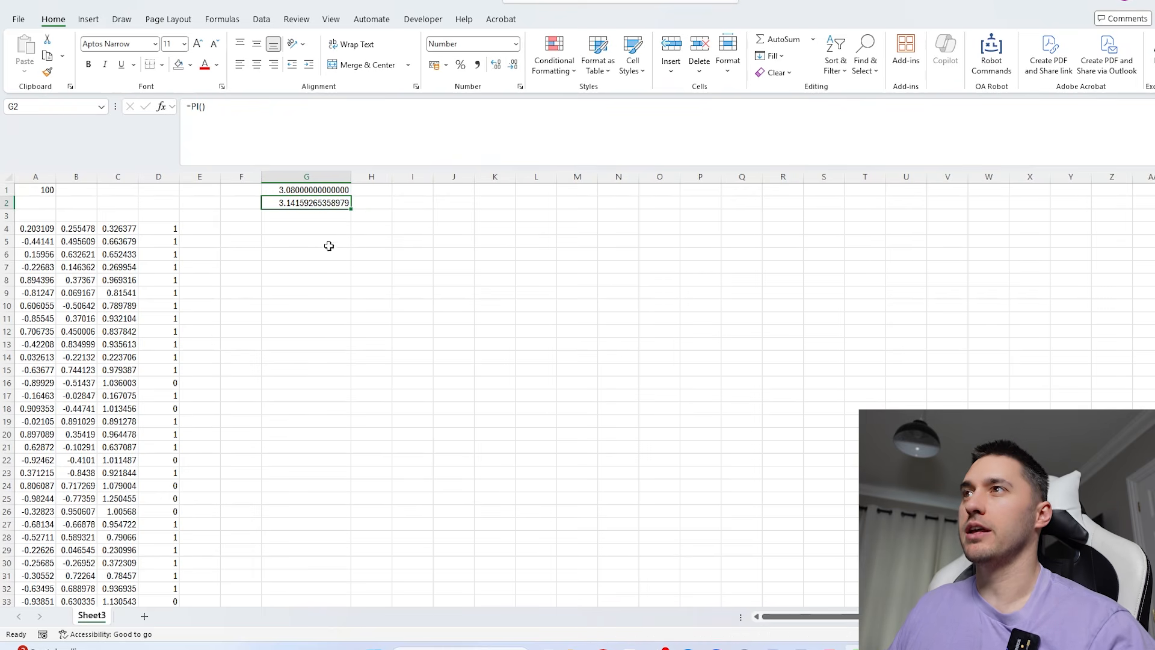
{"action": "key", "text": "Up"}
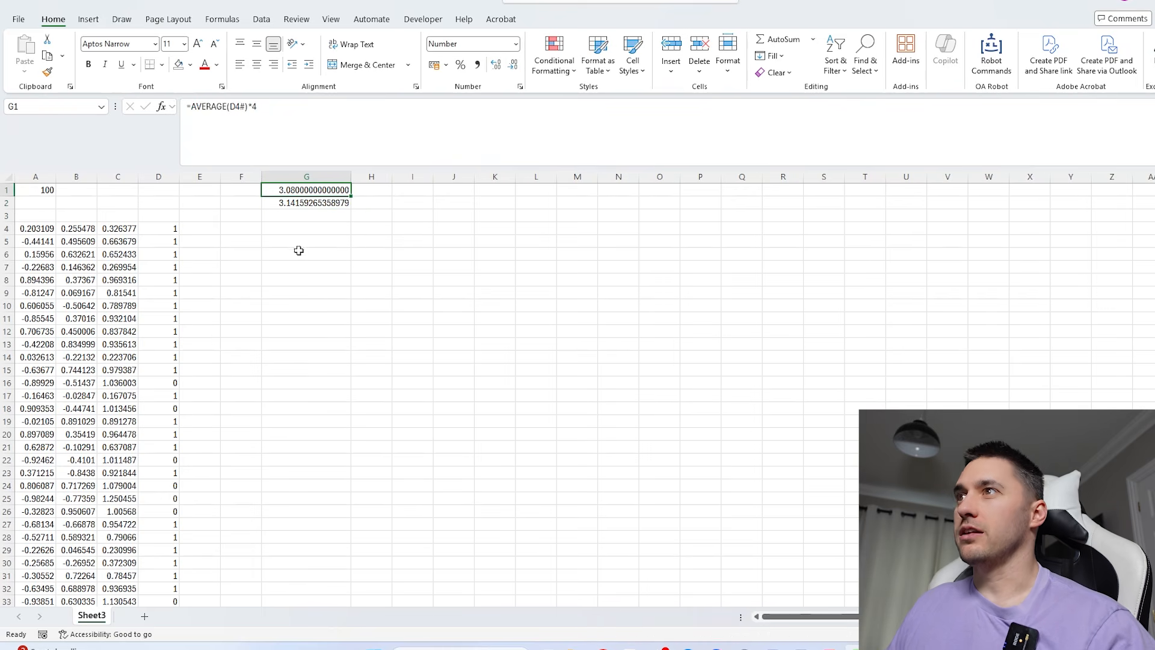
{"action": "left_click", "coordinate": [154, 231]}
{"action": "key", "text": "ctrl+Home"}
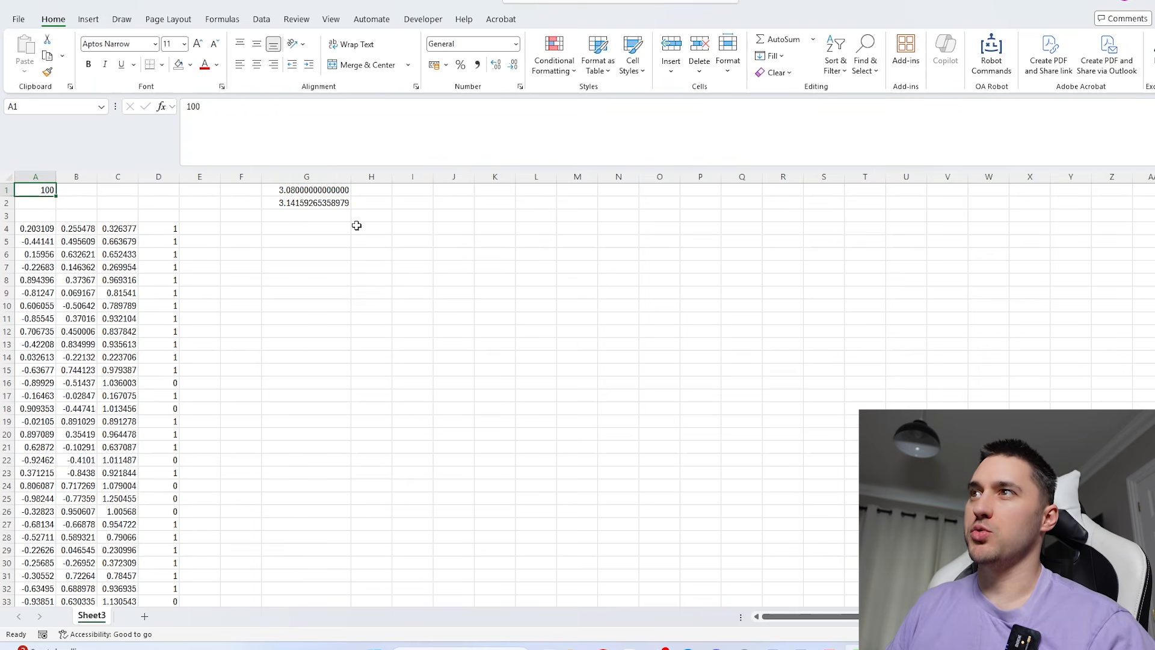
{"action": "type", "text": "10"}
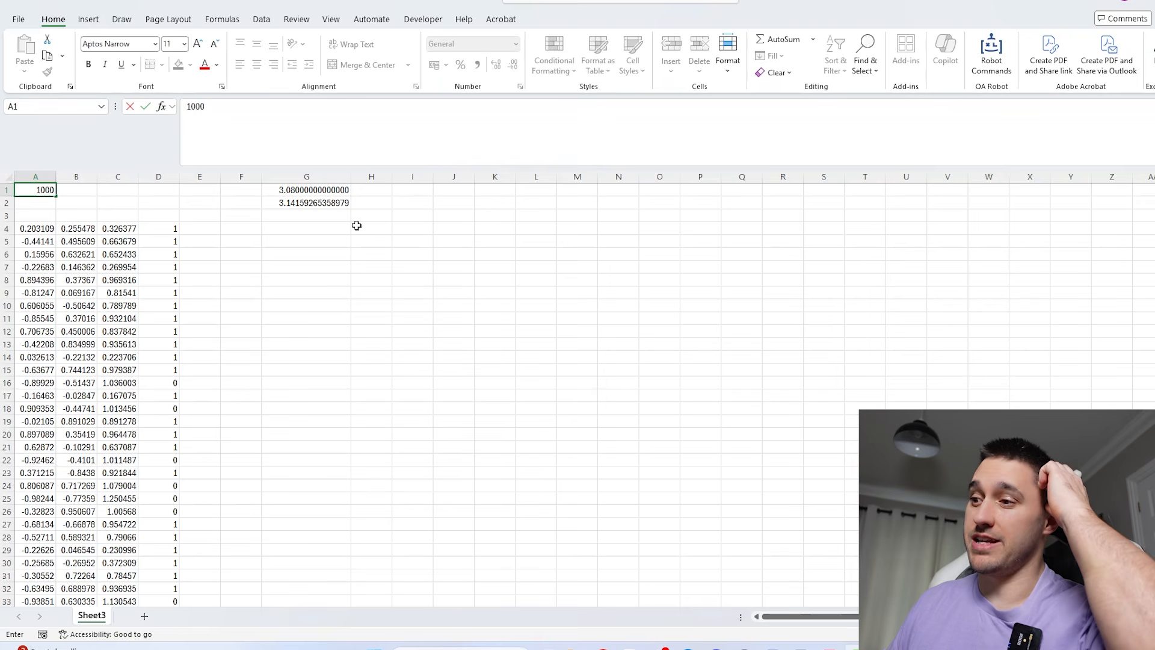
{"action": "type", "text": "00"}
{"action": "key", "text": "Return"}
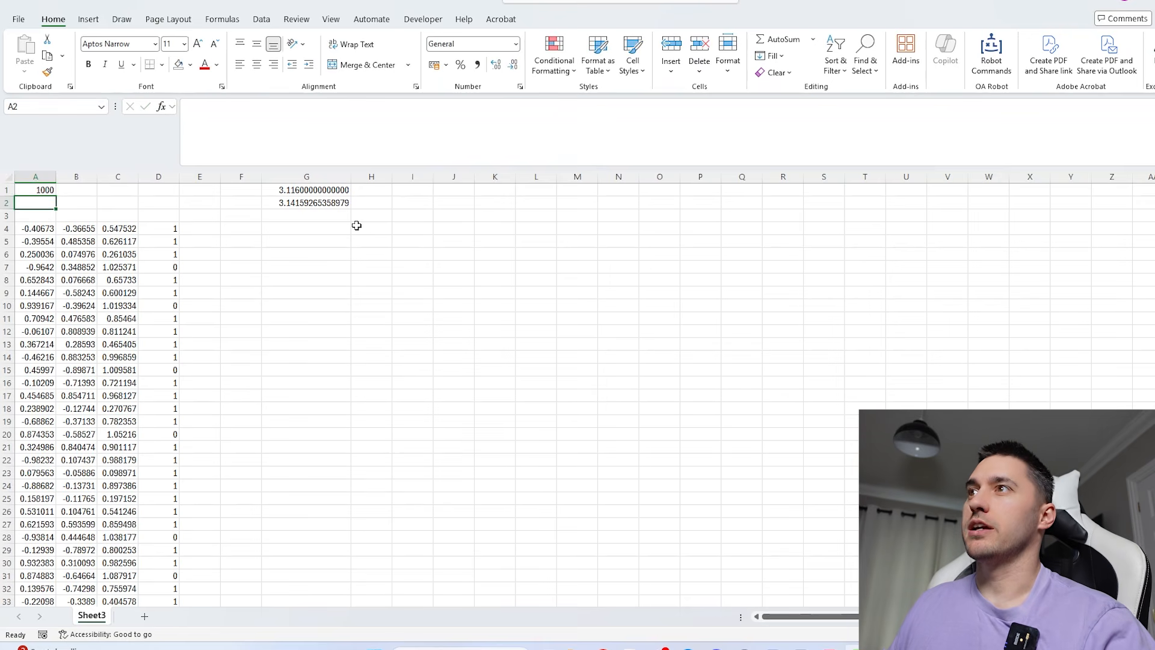
- Enter =G2-G1 in G3 to calculate the difference between PI() and the estimate
{"action": "left_click", "coordinate": [331, 190]}
{"action": "left_click", "coordinate": [314, 216]}
{"action": "type", "text": "="}
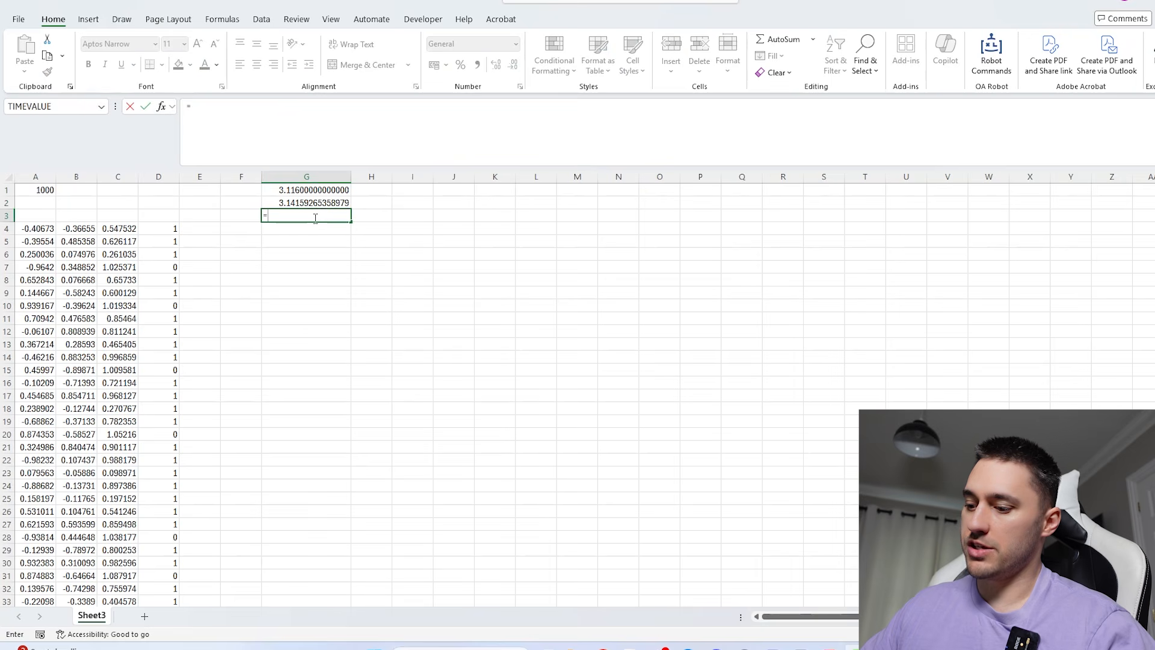
{"action": "key", "text": "Up"}
{"action": "type", "text": "-"}
{"action": "key", "text": "Up"}
{"action": "key", "text": "Up"}
{"action": "key", "text": "Return"}
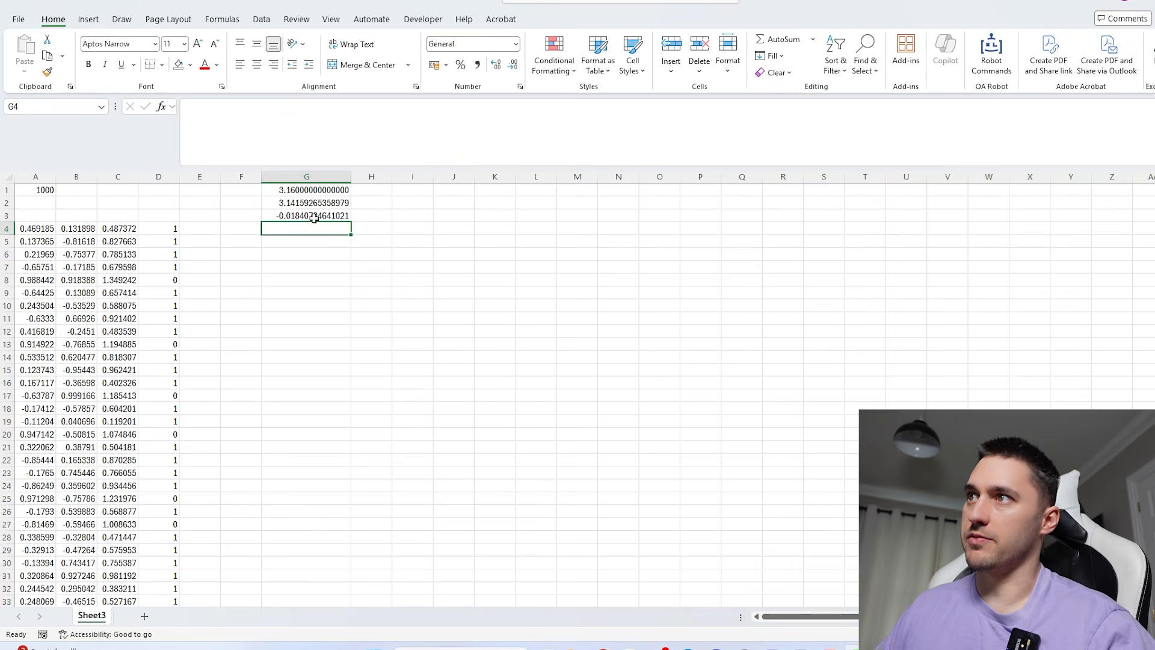
- Set the number of random points in A1 to 10000
{"action": "left_click", "coordinate": [35, 191]}
{"action": "key", "text": "F2"}
{"action": "type", "text": "0"}
{"action": "key", "text": "Return"}
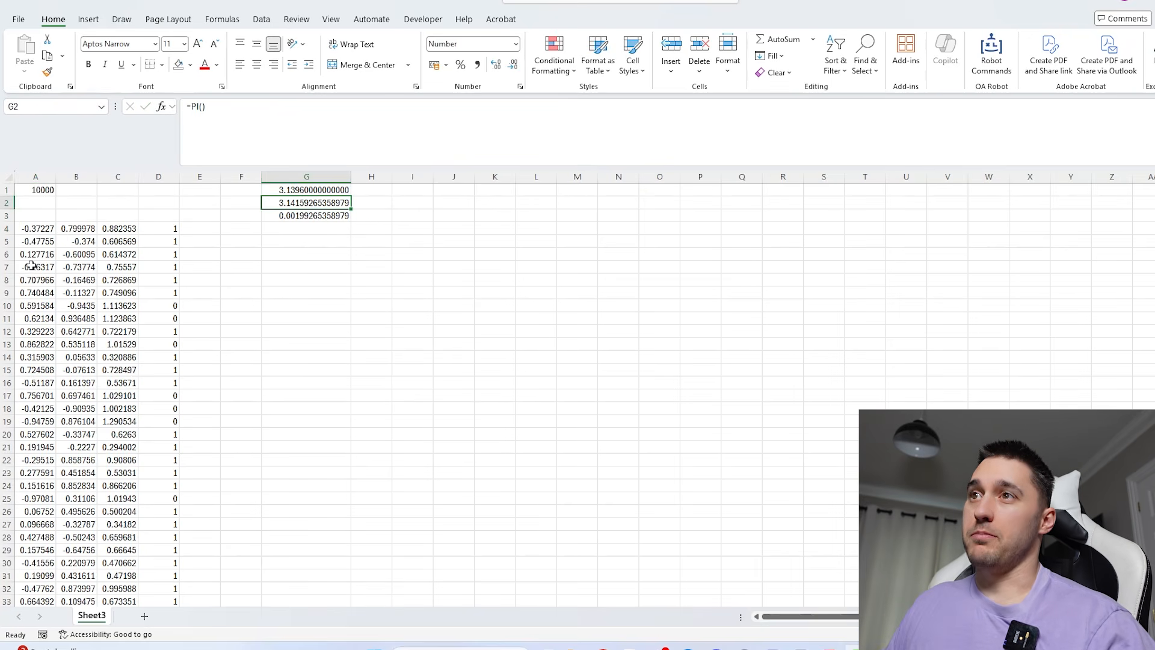
{"action": "key", "text": "Down"}
{"action": "key", "text": "Down"}
{"action": "key", "text": "Down"}
{"action": "key", "text": "Down"}
{"action": "key", "text": "Down"}
- Increase the sample size in A1 to 100000 points
{"action": "left_click", "coordinate": [39, 190]}
{"action": "left_click", "coordinate": [290, 120]}
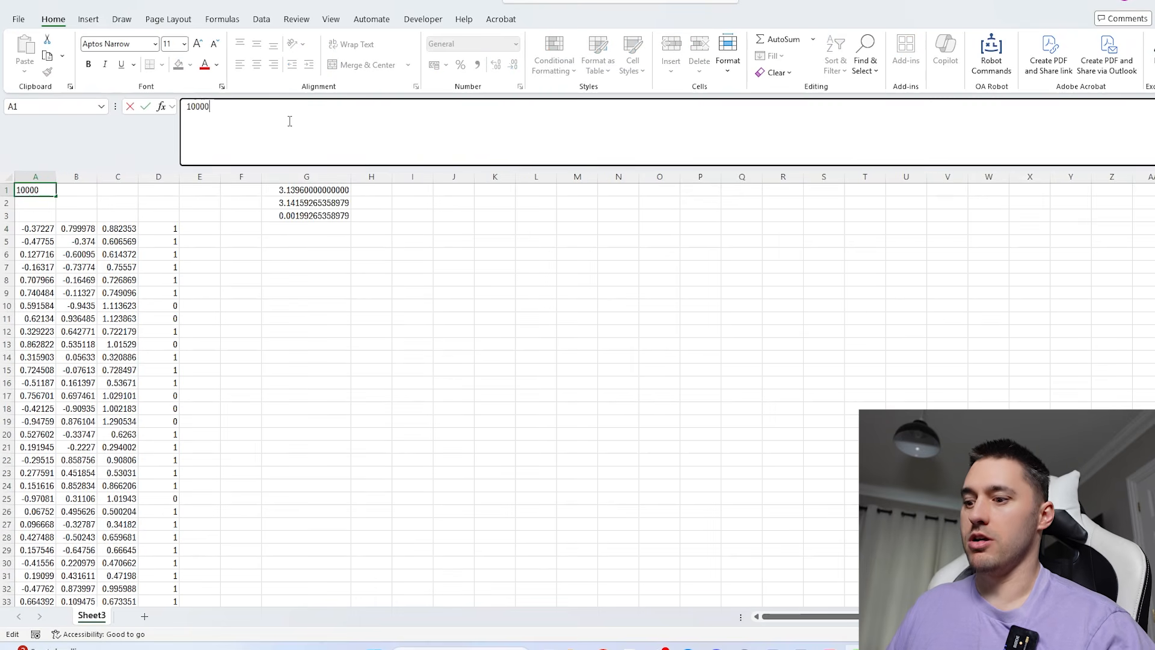
{"action": "type", "text": "0"}
{"action": "key", "text": "Return"}
{"action": "left_click", "coordinate": [36, 229]}
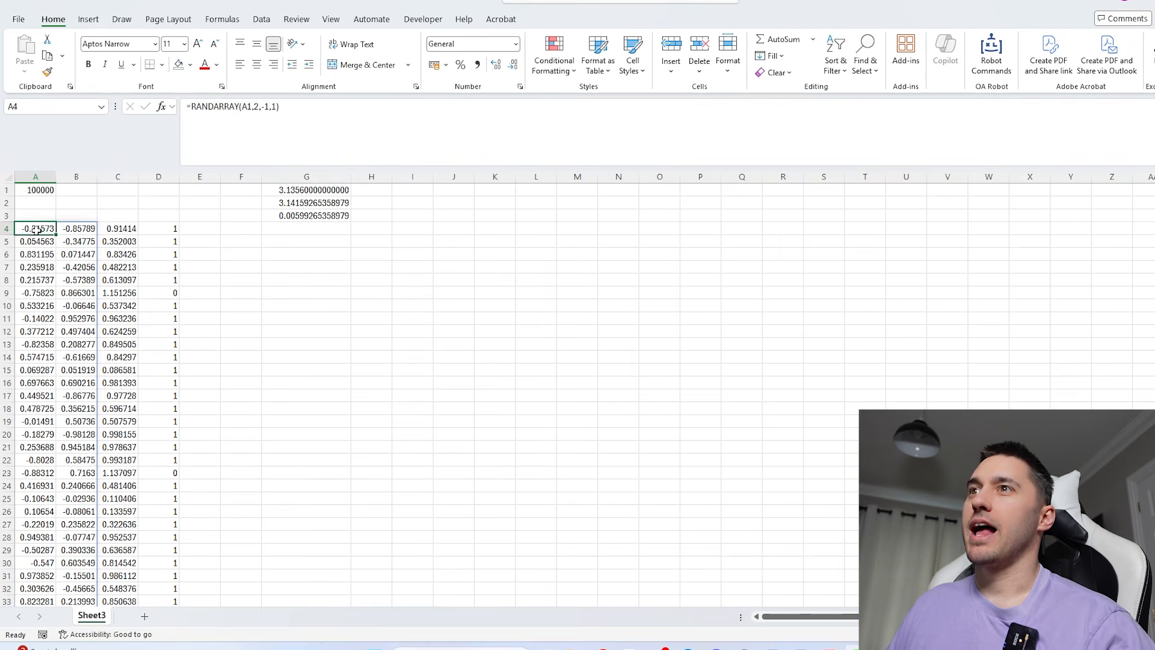
- Raise the sample size in A1 to 1000000 points
{"action": "left_click", "coordinate": [39, 191]}
{"action": "left_click", "coordinate": [367, 111]}
{"action": "type", "text": "0"}
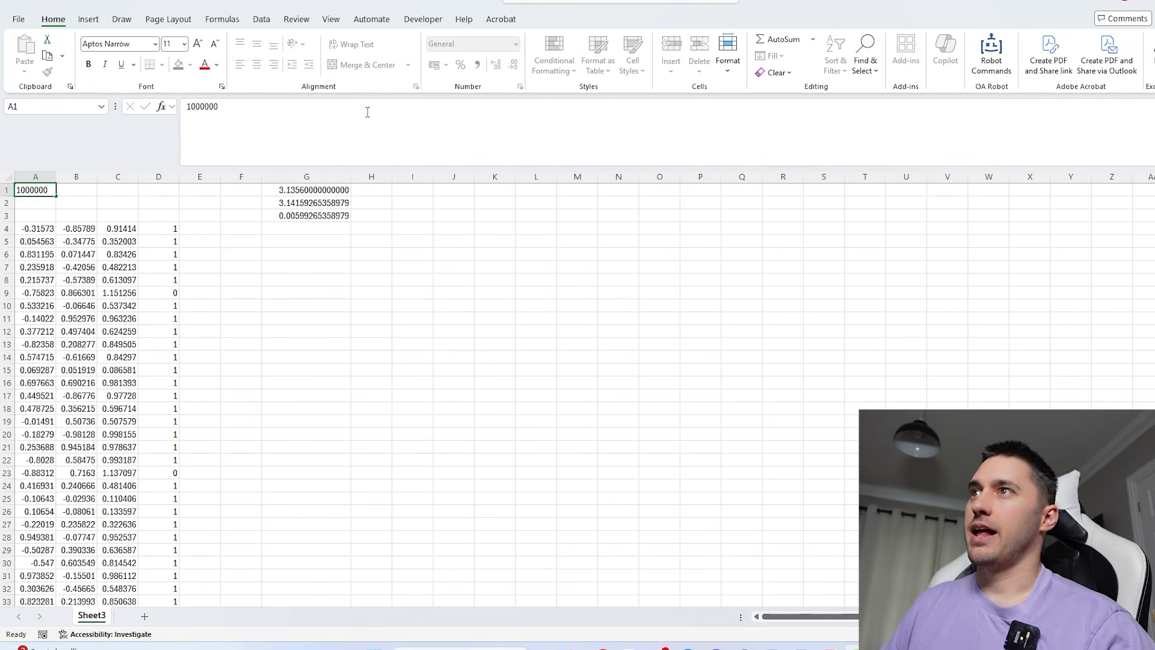
{"action": "key", "text": "Return"}
- Examine how far down the sheet the random points in column A spill, and return to the formulas in row 4
{"action": "key", "text": "Down"}
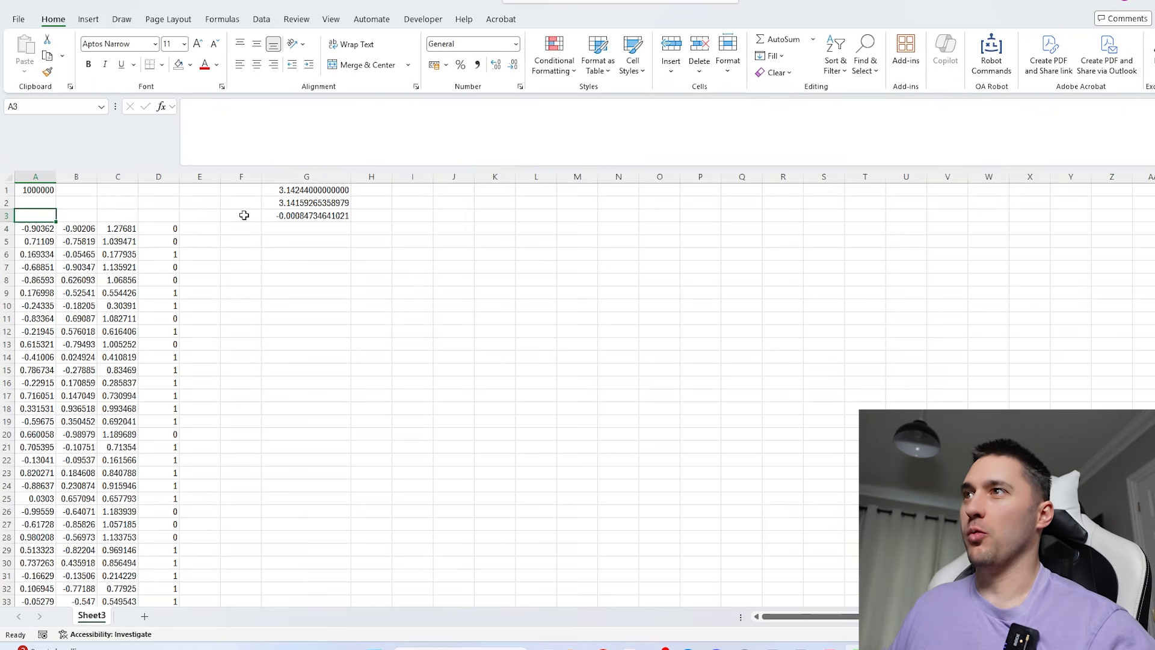
{"action": "key", "text": "Down"}
{"action": "key", "text": "ctrl+Down"}
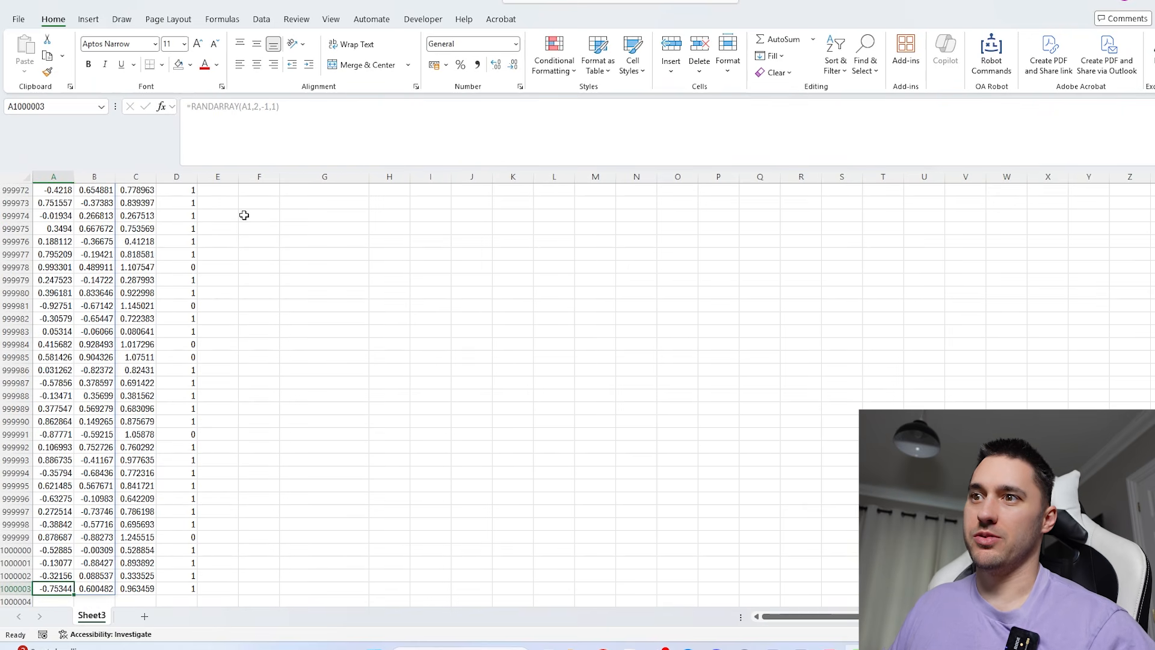
{"action": "key", "text": "Down"}
{"action": "key", "text": "ctrl+Down"}
{"action": "key", "text": "ctrl+Up"}
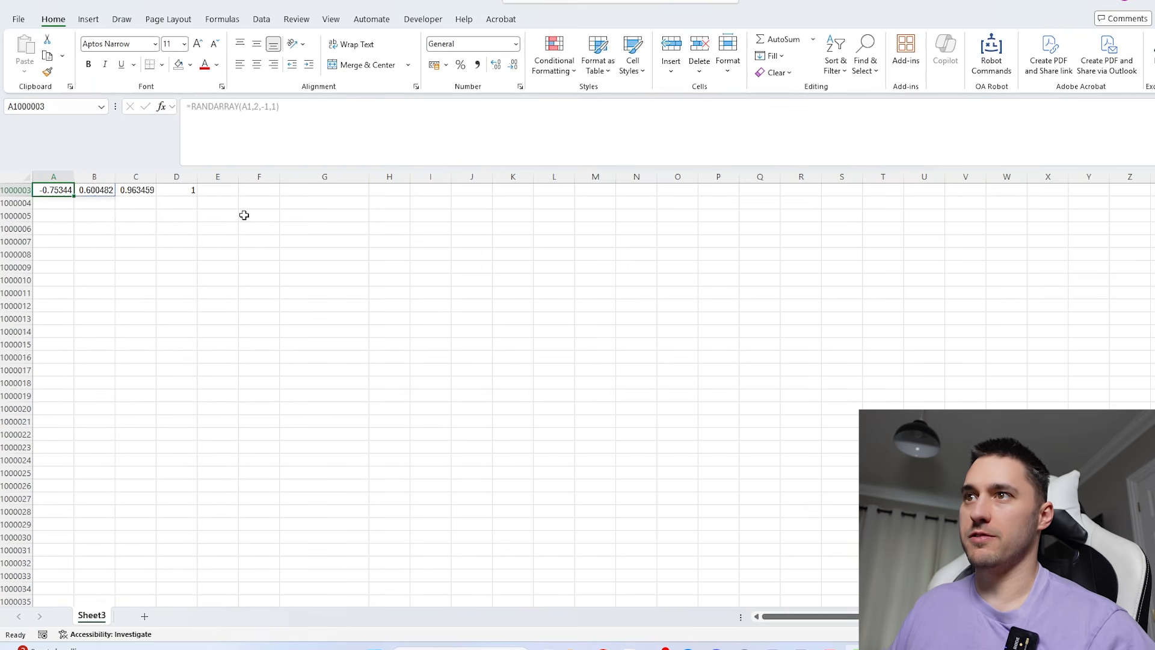
{"action": "key", "text": "ctrl+Down"}
{"action": "key", "text": "ctrl+Up"}
{"action": "key", "text": "Up"}
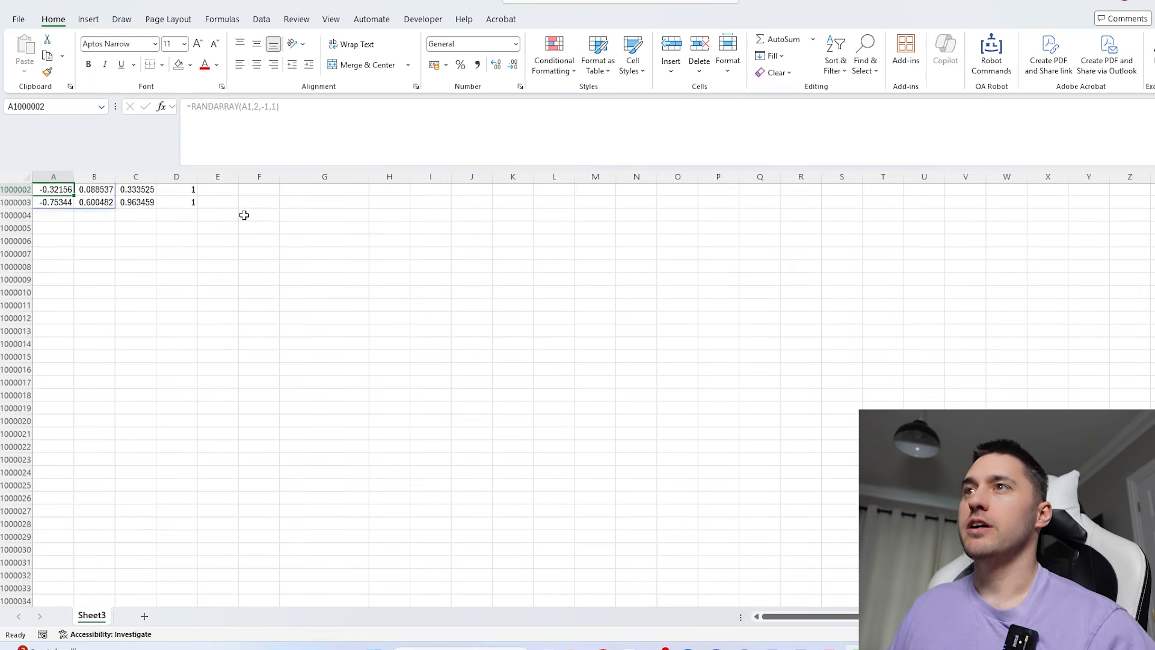
{"action": "key", "text": "ctrl+Up"}
{"action": "scroll", "coordinate": [152, 261], "scroll_direction": "up", "scroll_amount": 1}
{"action": "left_click_drag", "start_coordinate": [156, 228], "coordinate": [48, 227]}
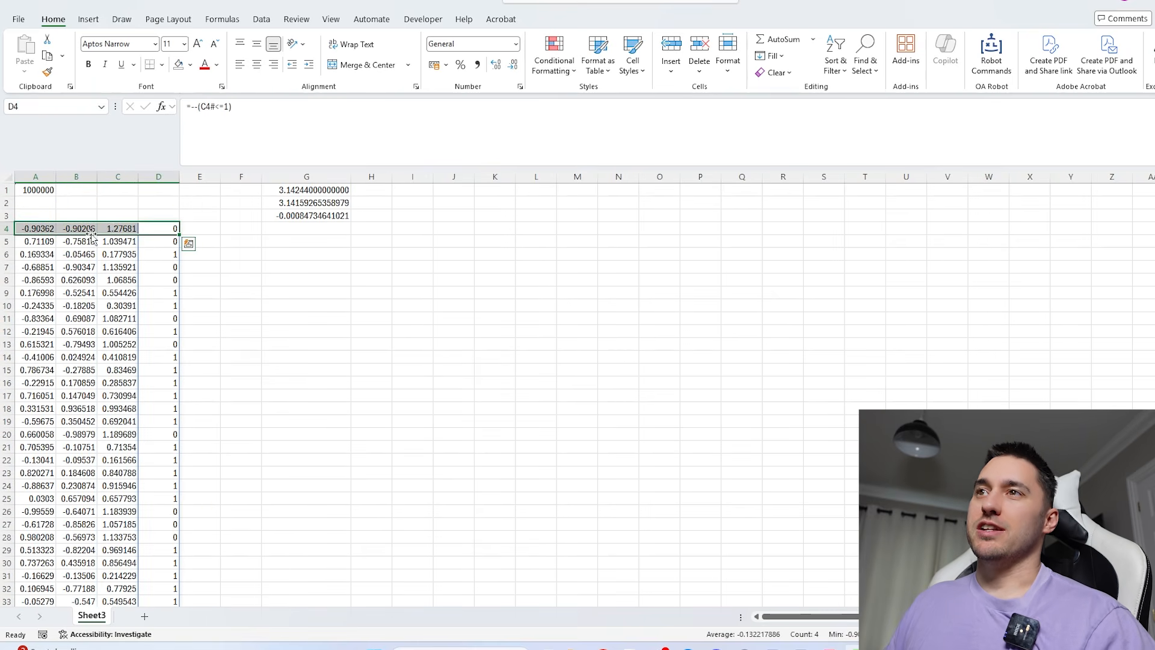
{"action": "left_click", "coordinate": [46, 227]}
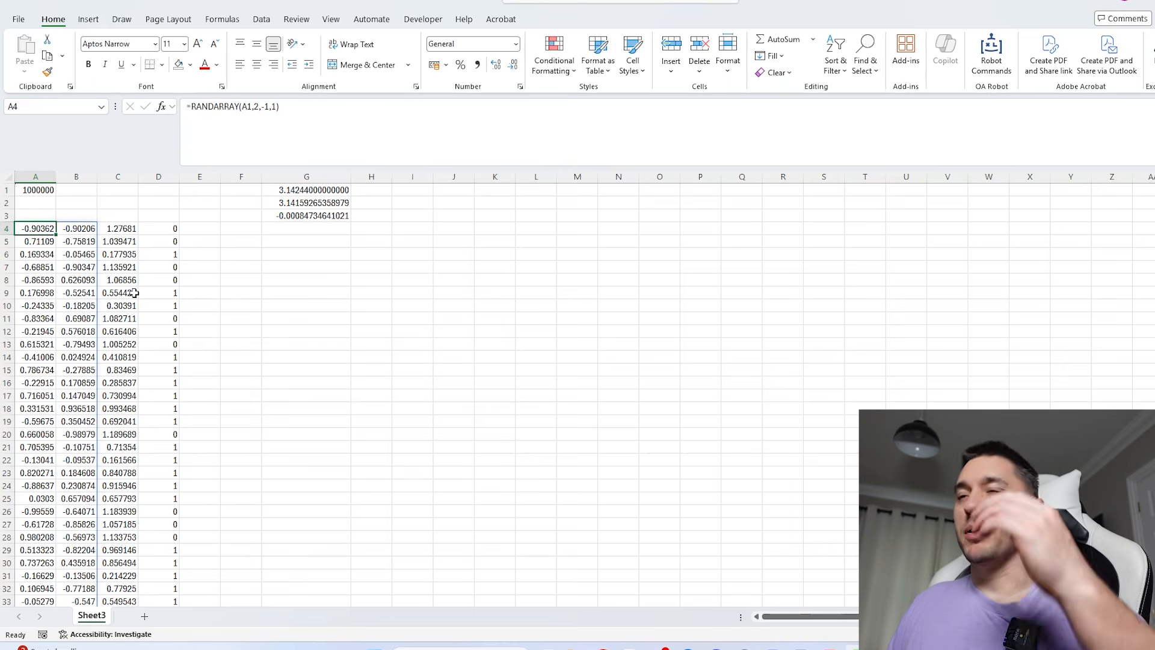
- Clear the helper formulas in C4:D4 and wrap A4's formula as BYROW(RANDARRAY(A1,2,-1,1),SUMSQ)
{"action": "left_click_drag", "start_coordinate": [125, 228], "coordinate": [143, 229]}
{"action": "key", "text": "Delete"}
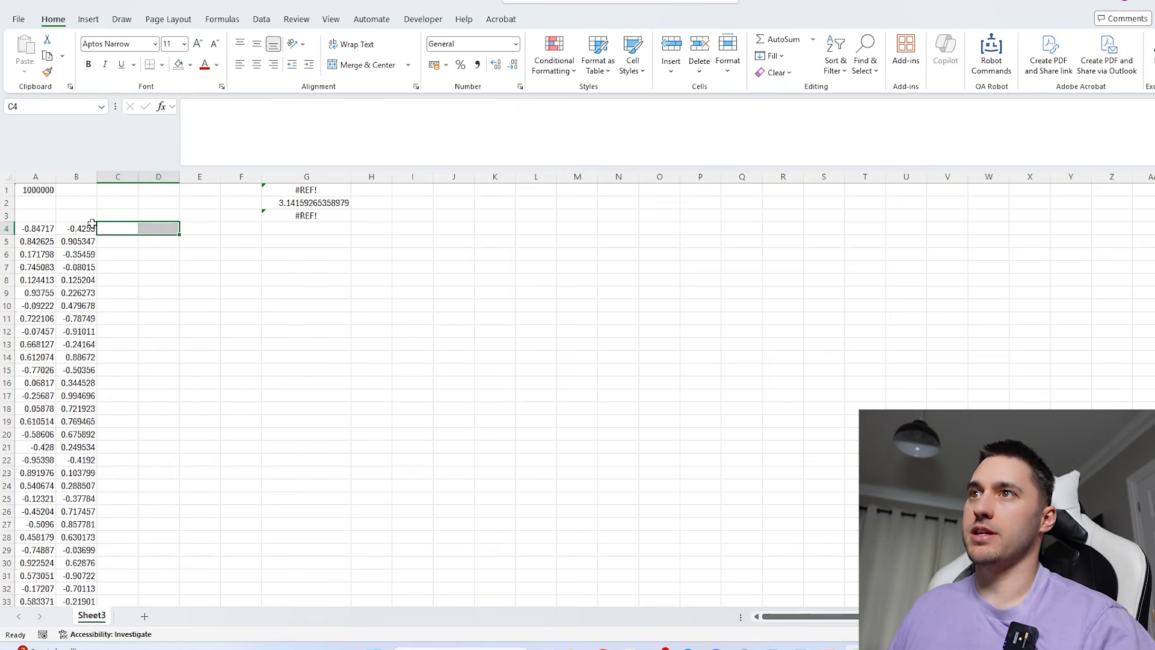
{"action": "left_click", "coordinate": [52, 226]}
{"action": "left_click", "coordinate": [194, 104]}
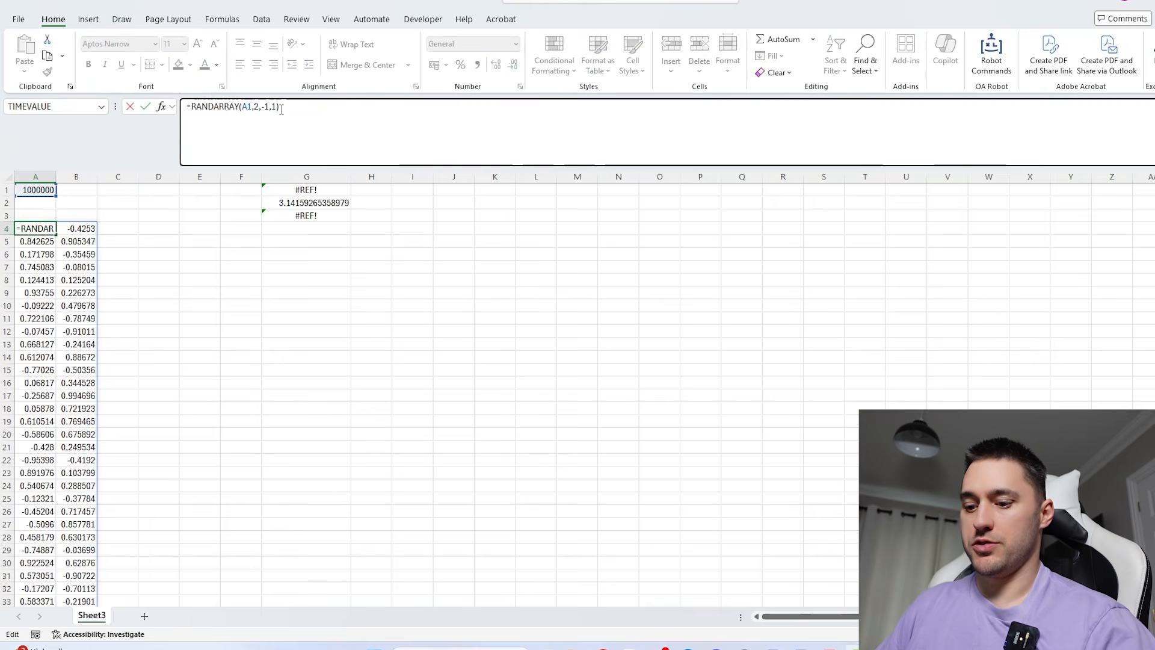
{"action": "type", "text": "BYROW("}
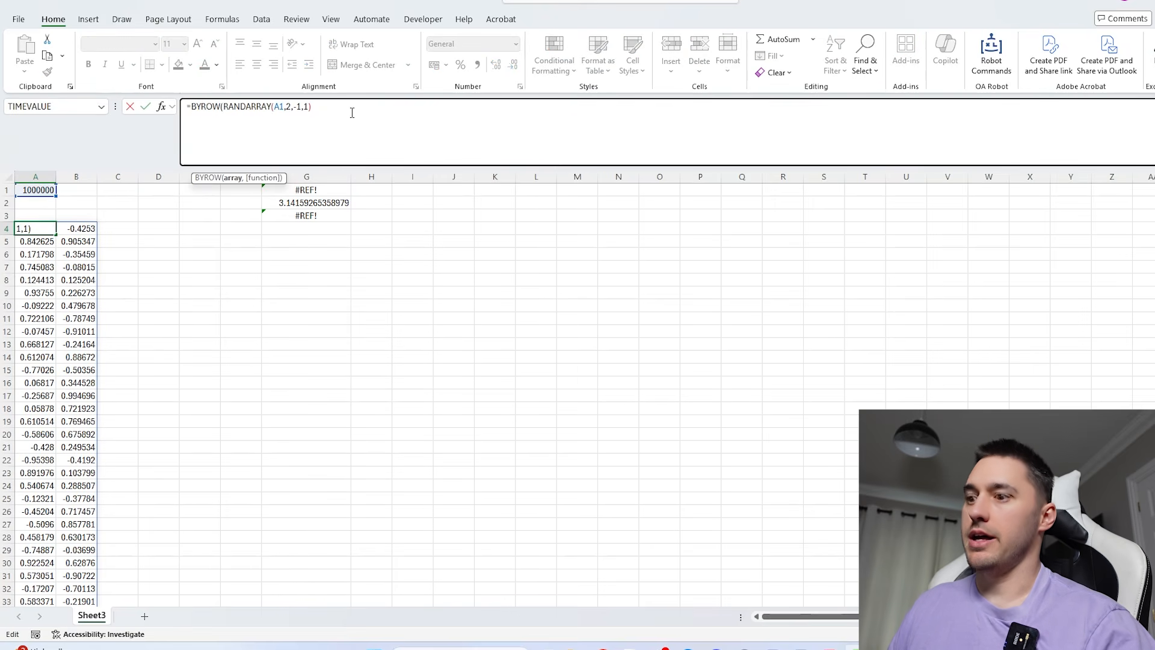
{"action": "type", "text": ",sumsq)"}
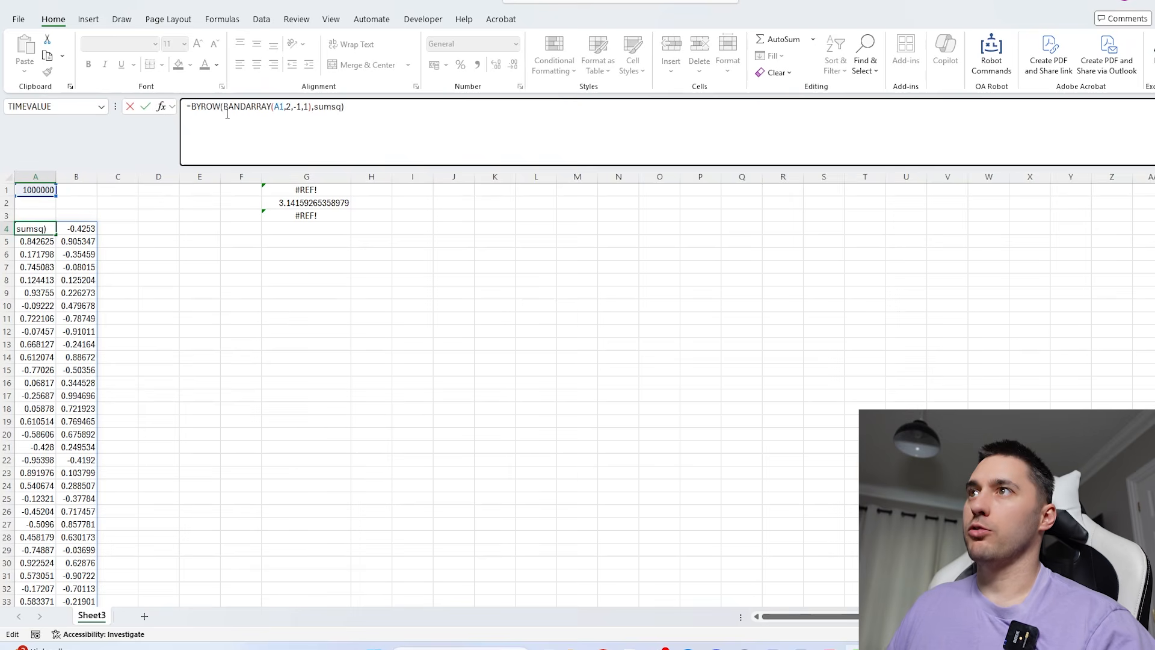
- Wrap the BYROW expression in A4 in SQRT to return each point's distance from the origin
{"action": "left_click", "coordinate": [193, 106]}
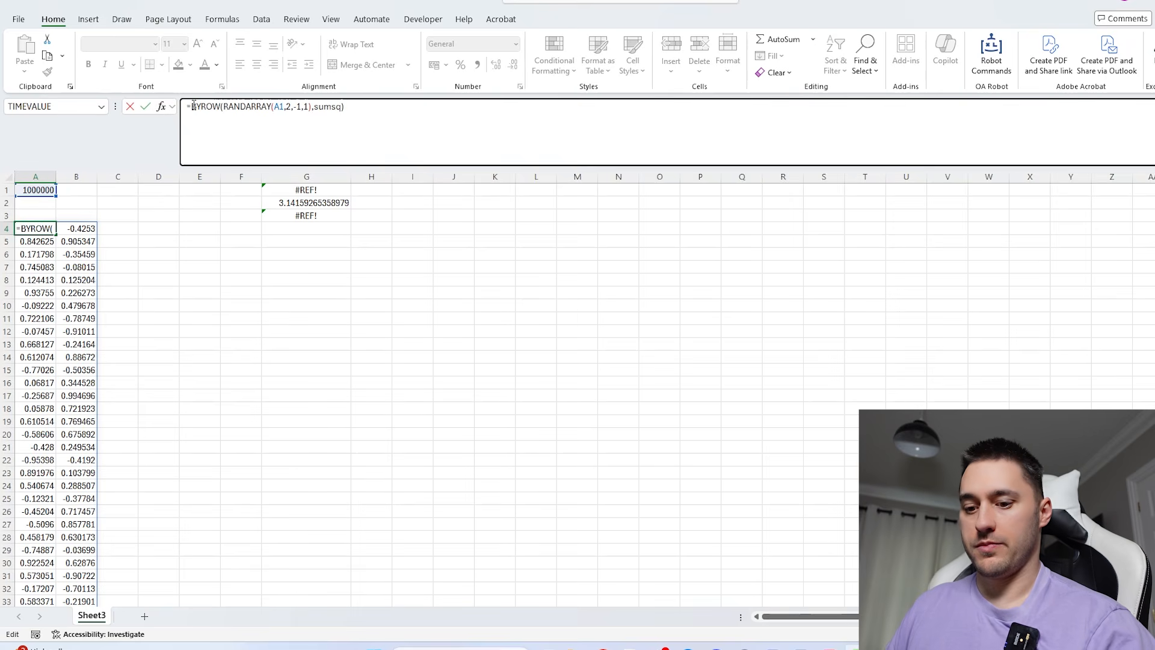
{"action": "type", "text": "sq"}
{"action": "key", "text": "Tab"}
{"action": "left_click", "coordinate": [442, 127]}
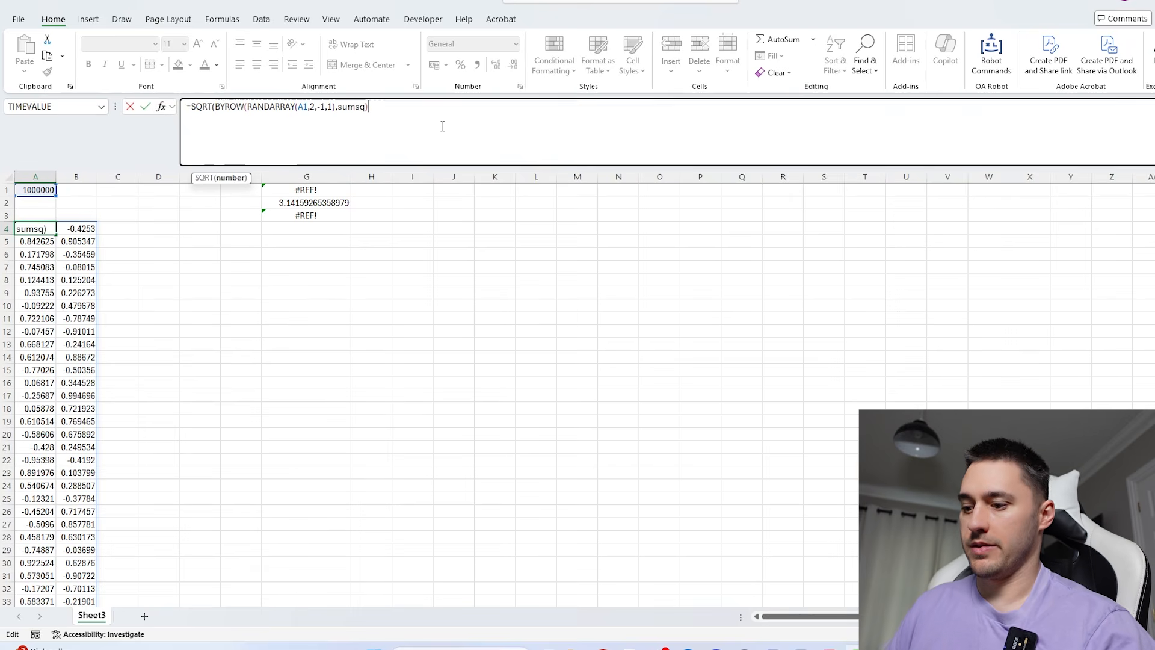
{"action": "type", "text": ")"}
{"action": "key", "text": "Return"}
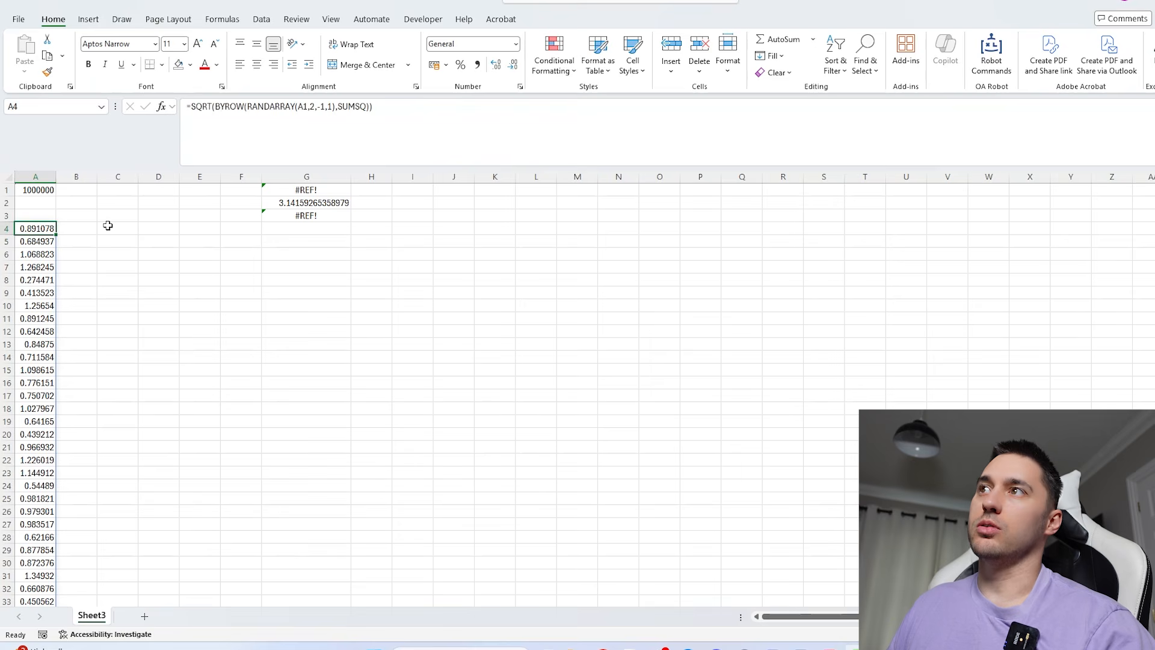
- Extend A4's formula to --(SQRT(...)<=1) so points inside the circle count as 1 and the others as 0
{"action": "left_click", "coordinate": [192, 109]}
{"action": "type", "text": "--("}
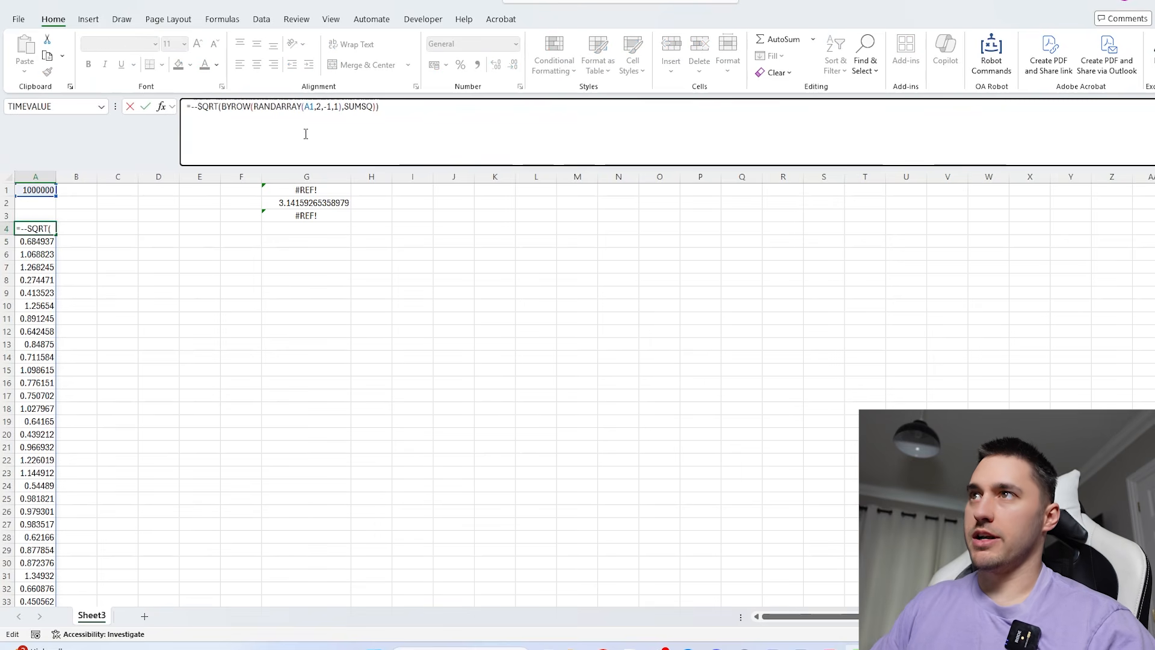
{"action": "left_click", "coordinate": [431, 119]}
{"action": "type", "text": "<"}
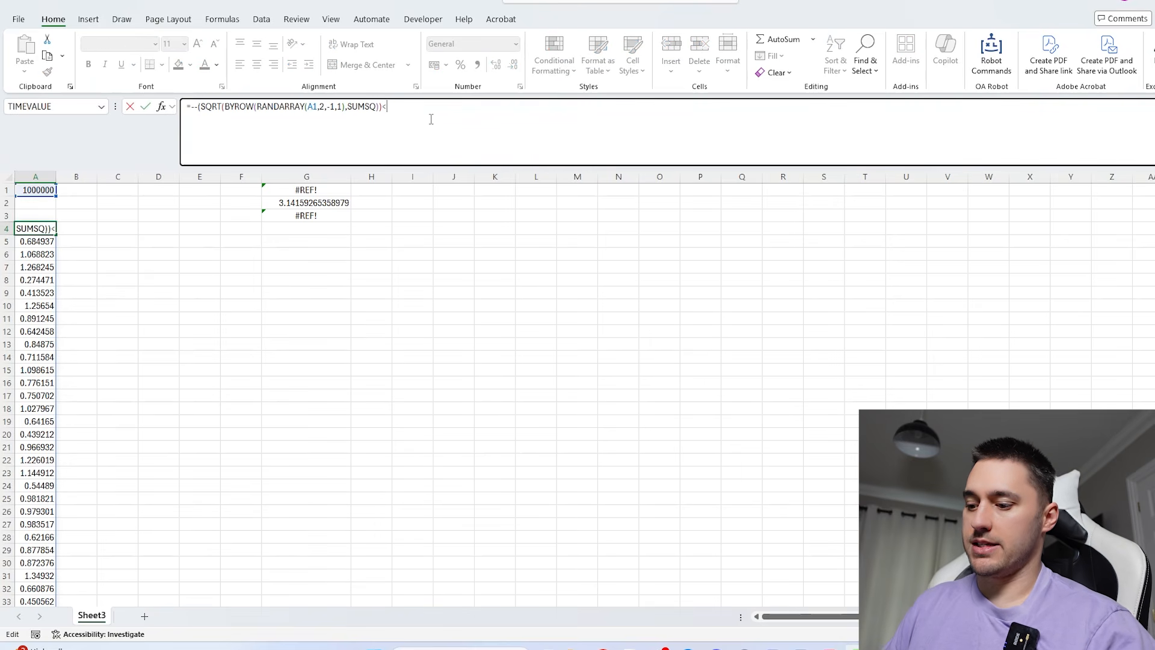
{"action": "type", "text": "=1"}
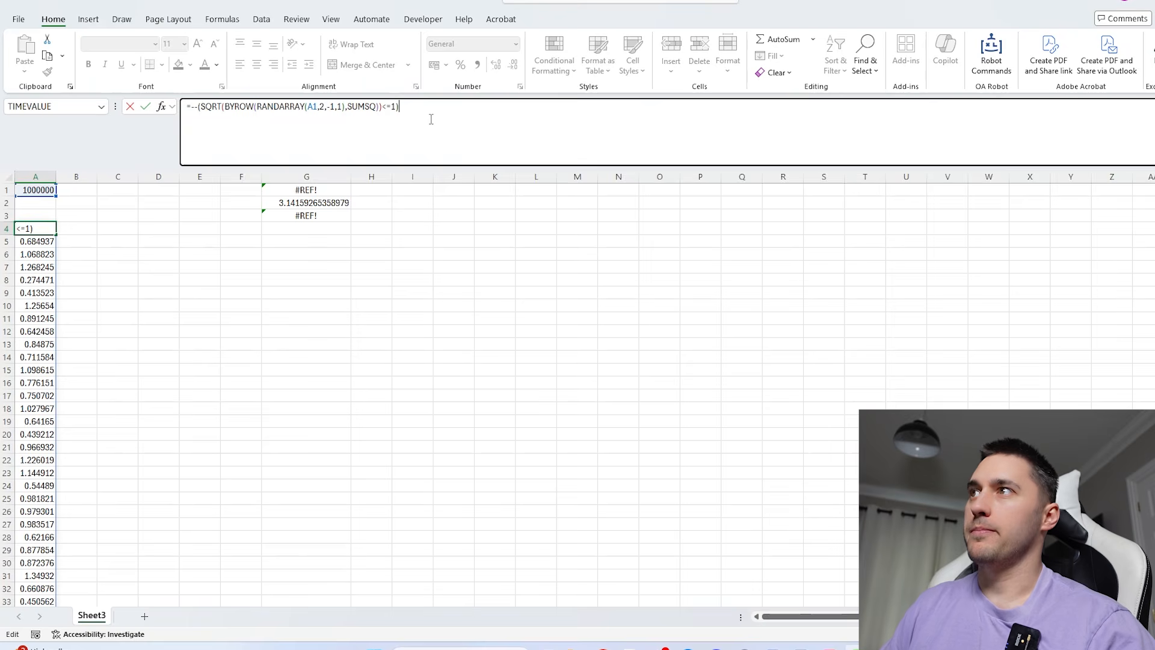
{"action": "key", "text": "ctrl+Return"}
- Wrap the formula in A4 in AVERAGE to get the share of points inside the circle
{"action": "left_click", "coordinate": [190, 108]}
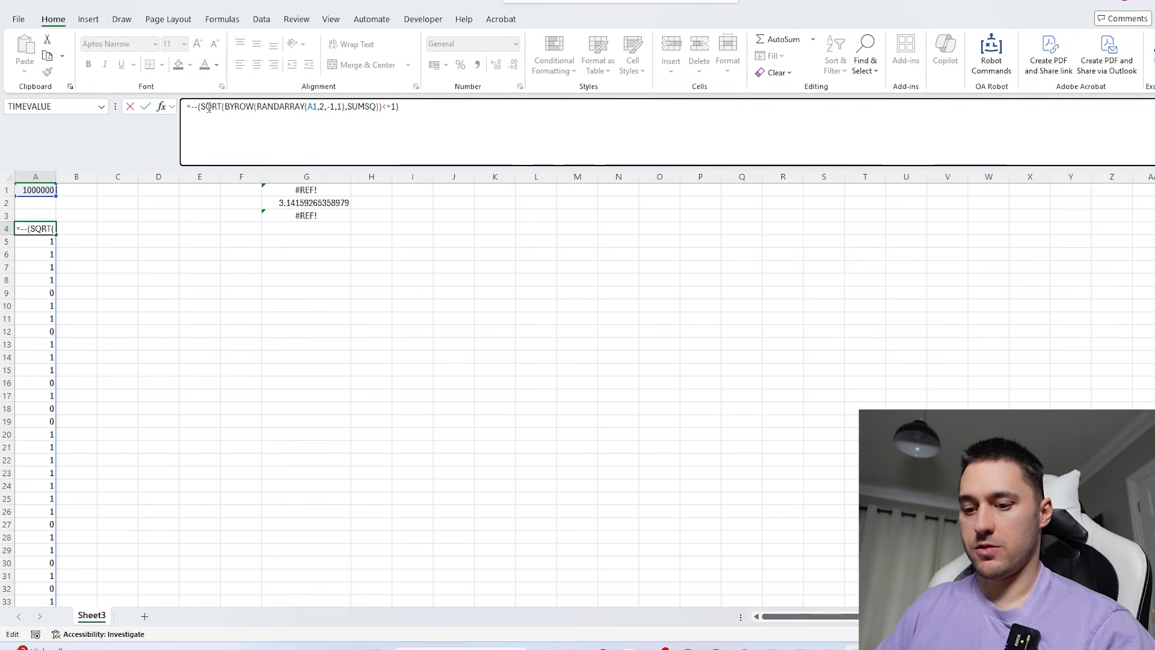
{"action": "type", "text": "aver"}
{"action": "key", "text": "Tab"}
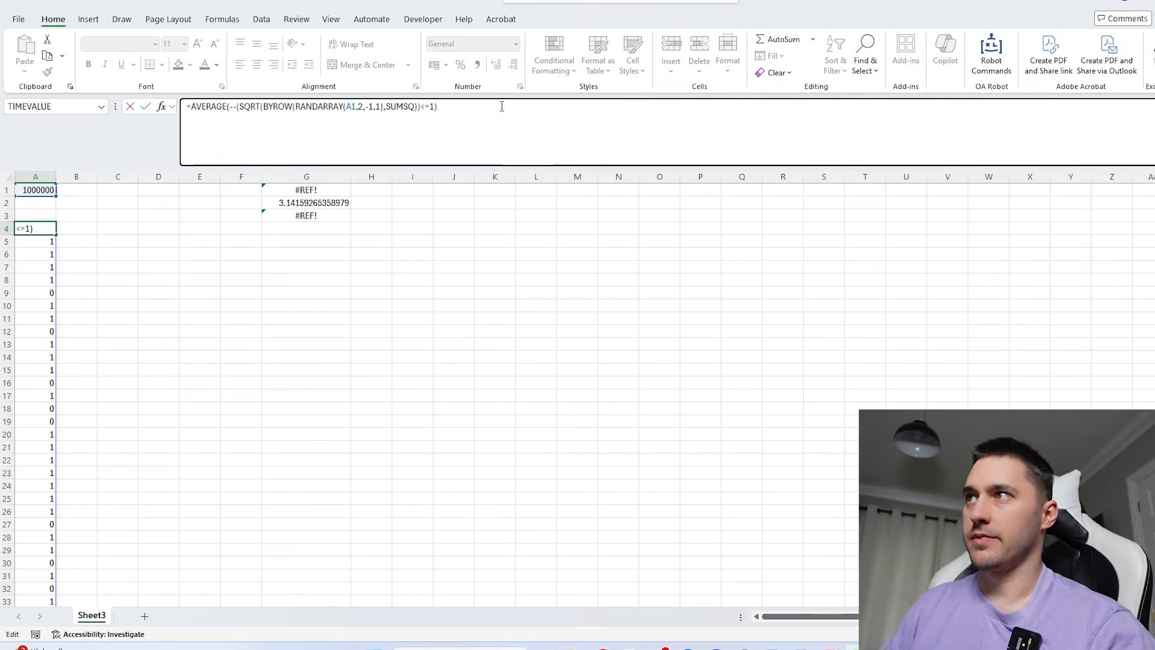
{"action": "key", "text": "Return"}
- Multiply the AVERAGE result in A4 by 4 to give the pi estimate in a single formula
{"action": "left_click", "coordinate": [34, 225]}
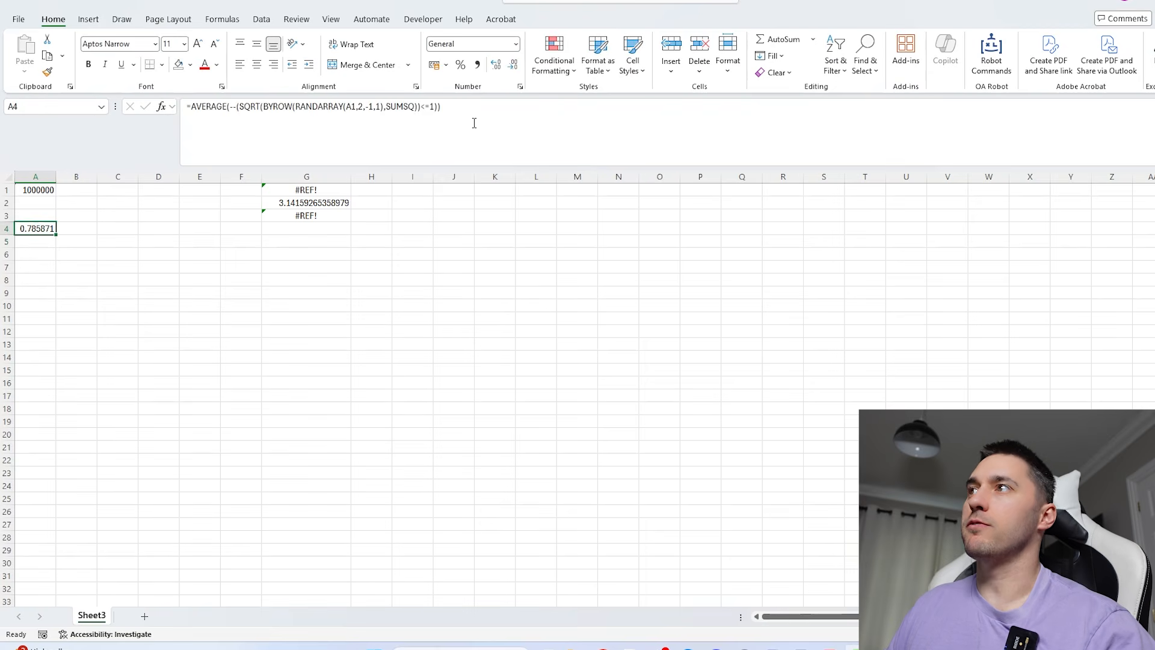
{"action": "left_click", "coordinate": [503, 116]}
{"action": "type", "text": "(D"}
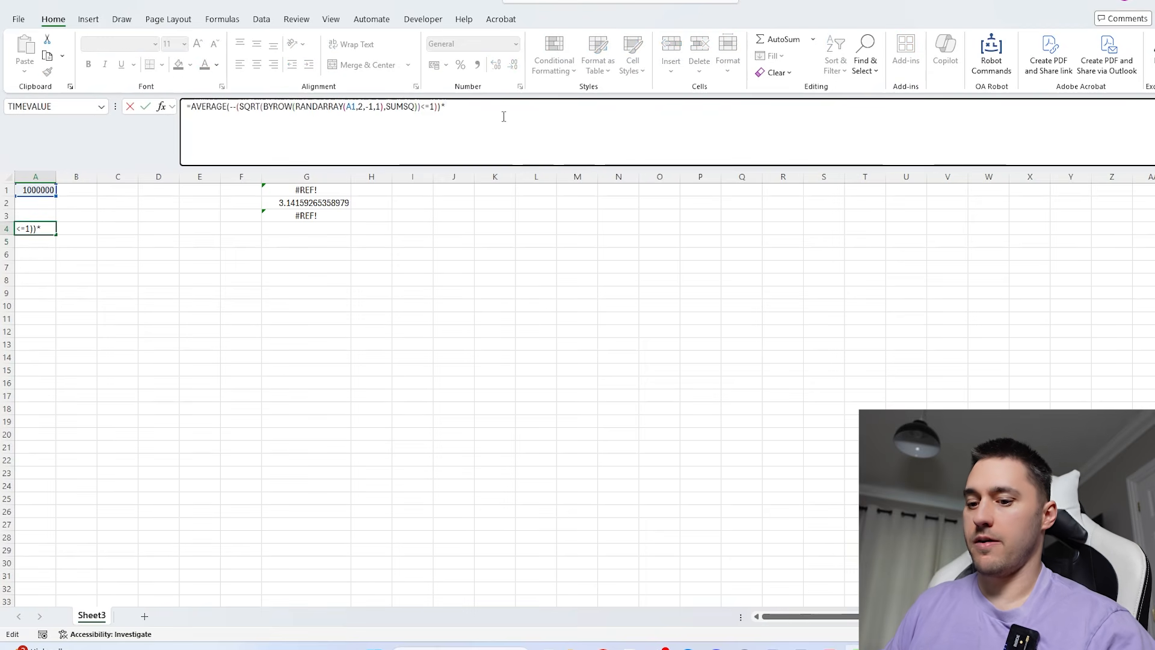
{"action": "type", "text": "4"}
{"action": "key", "text": "Return"}
{"action": "key", "text": "Up"}
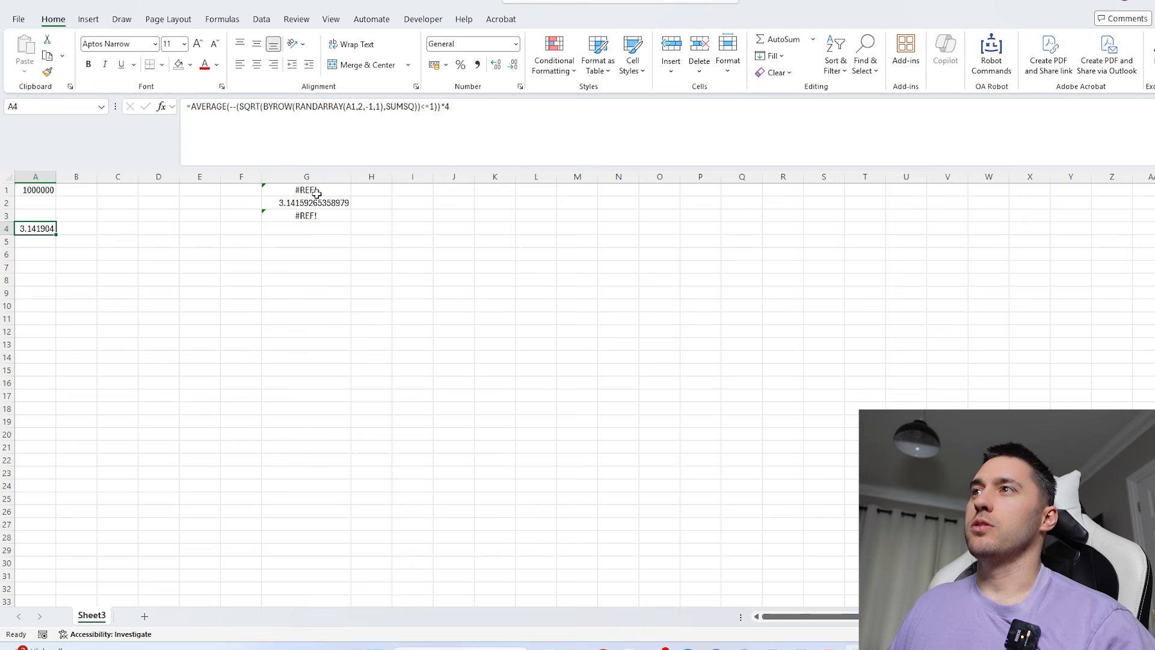
- Delete the old estimate, reference and difference formulas from G1:G3
{"action": "left_click_drag", "start_coordinate": [306, 190], "coordinate": [313, 237]}
{"action": "key", "text": "Delete"}
{"action": "left_click", "coordinate": [48, 228]}
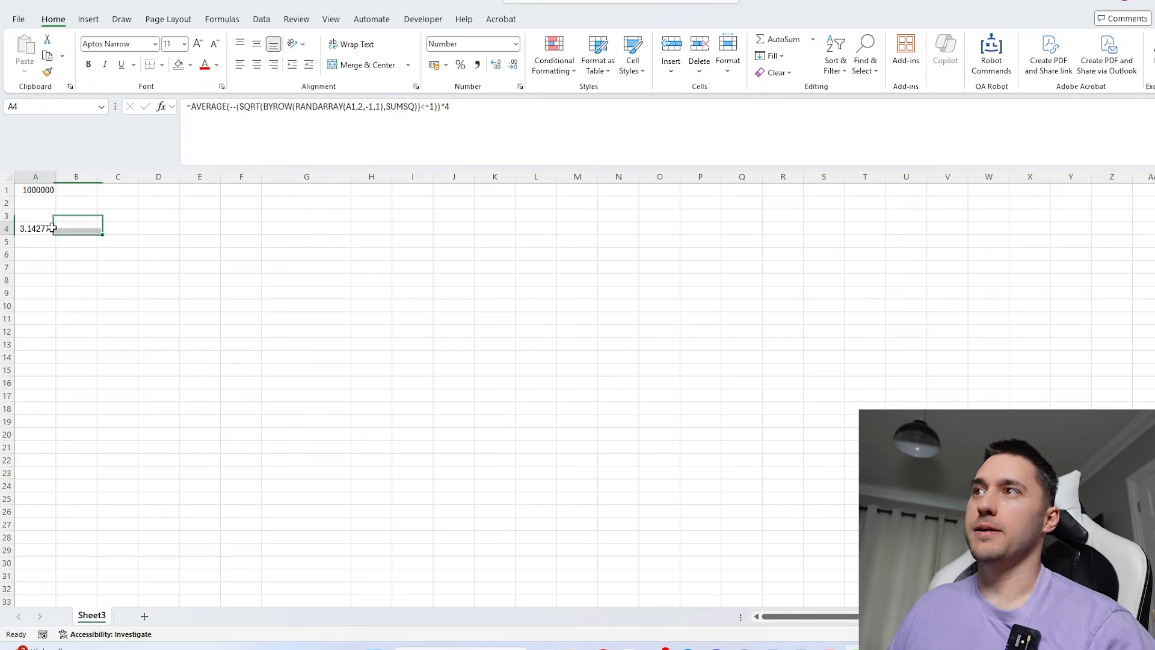
{"action": "left_click", "coordinate": [41, 189]}
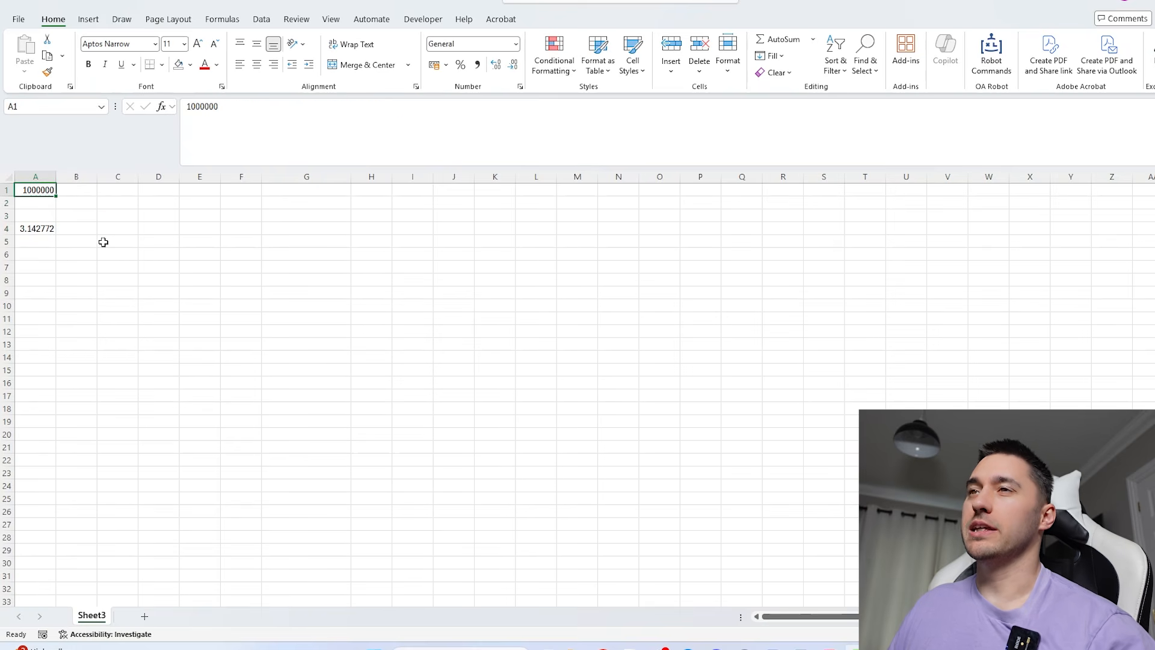
{"action": "left_click", "coordinate": [42, 230]}
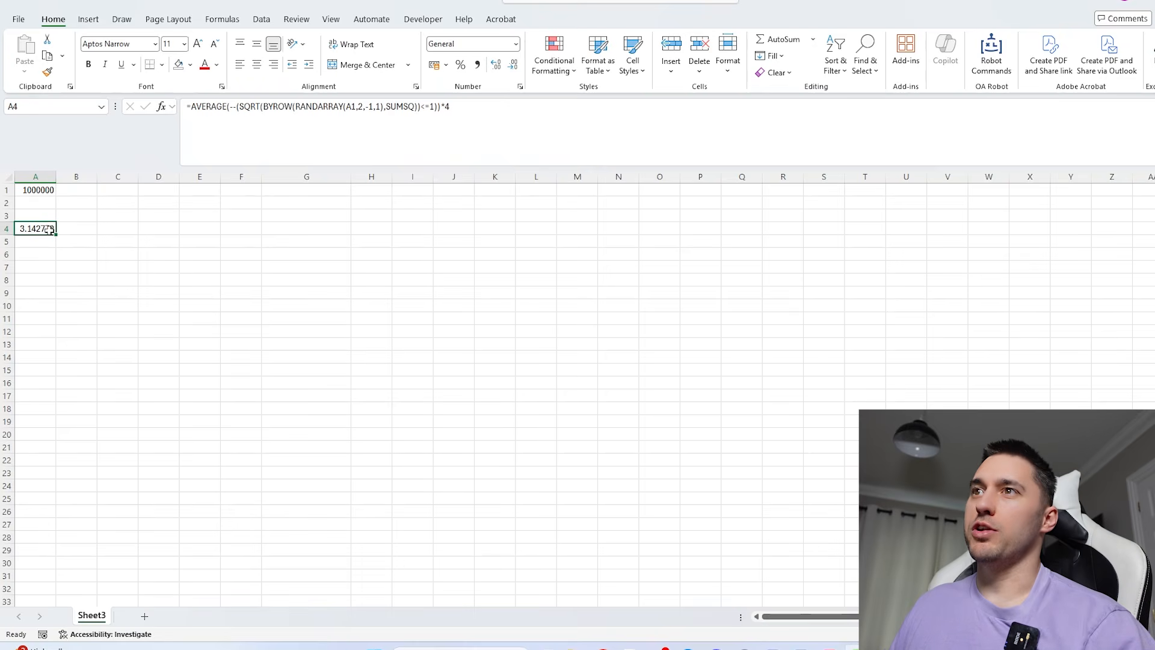
{"action": "left_click_drag", "start_coordinate": [48, 228], "coordinate": [37, 555]}
- Enter =SEQUENCE(10) in D4 to list the numbers 1 to 10
{"action": "left_click", "coordinate": [162, 230]}
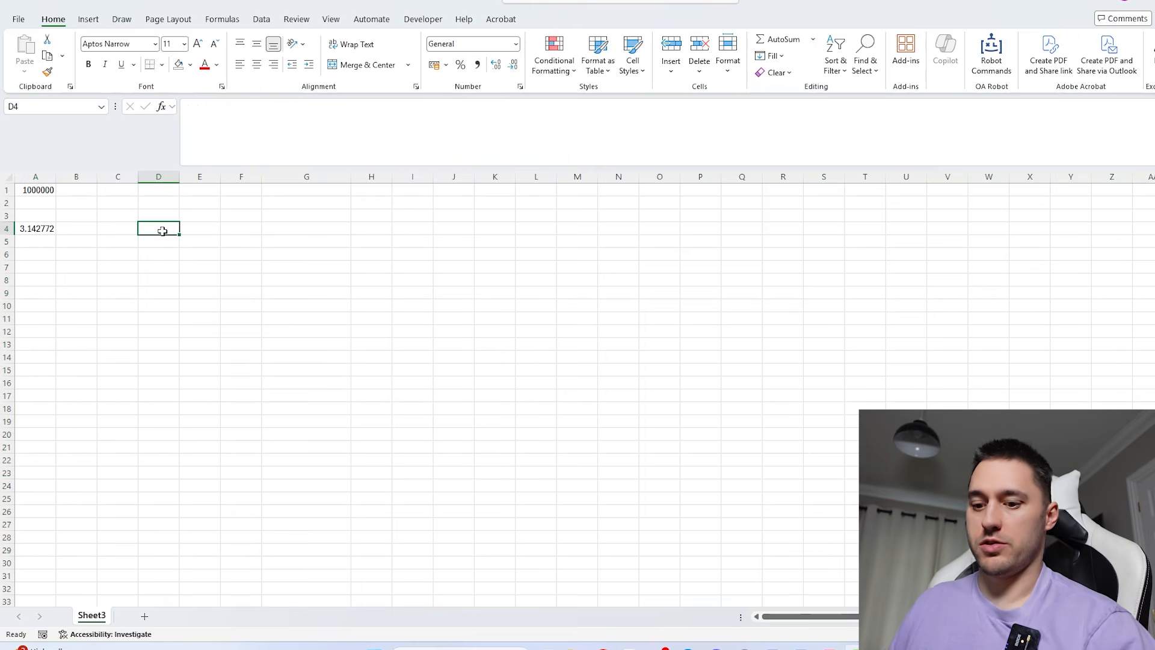
{"action": "type", "text": "=seq"}
{"action": "key", "text": "Tab"}
{"action": "type", "text": "10)"}
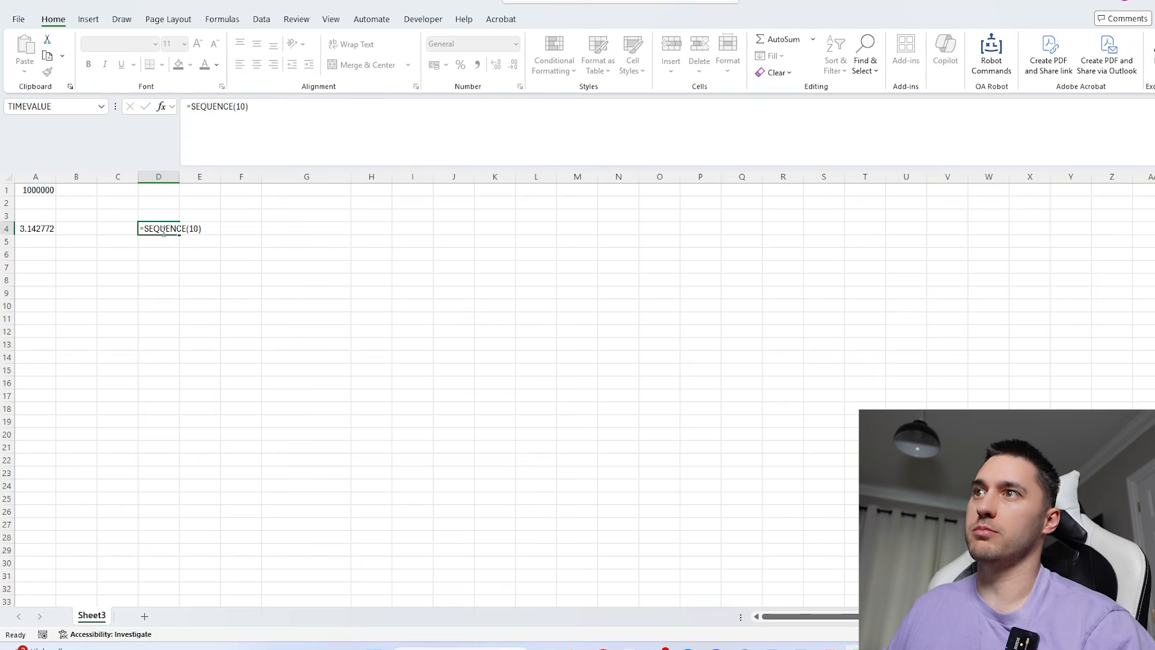
{"action": "key", "text": "Return"}
- Enter 10 in A2 as the number of repeated simulations
{"action": "left_click", "coordinate": [41, 202]}
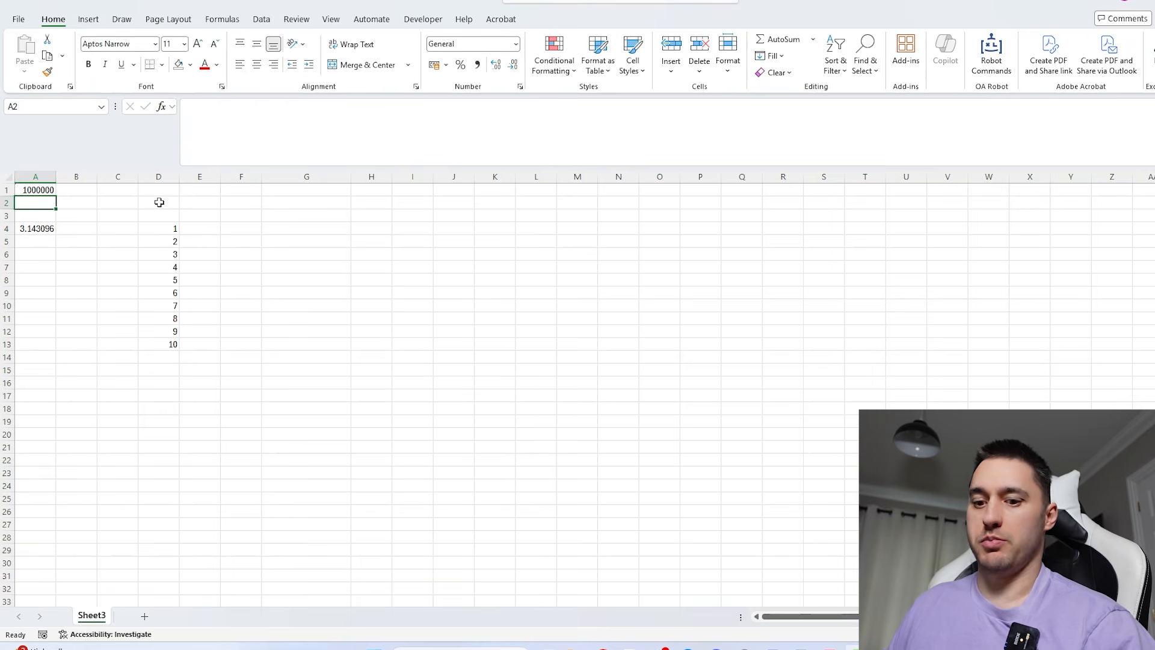
{"action": "type", "text": "10"}
{"action": "key", "text": "Return"}
- Wrap the pi estimate formula in A4 in =MAP(D4#,LAMBDA(a,…)) so the simulation repeats for each number in the D4 list
{"action": "key", "text": "Down"}
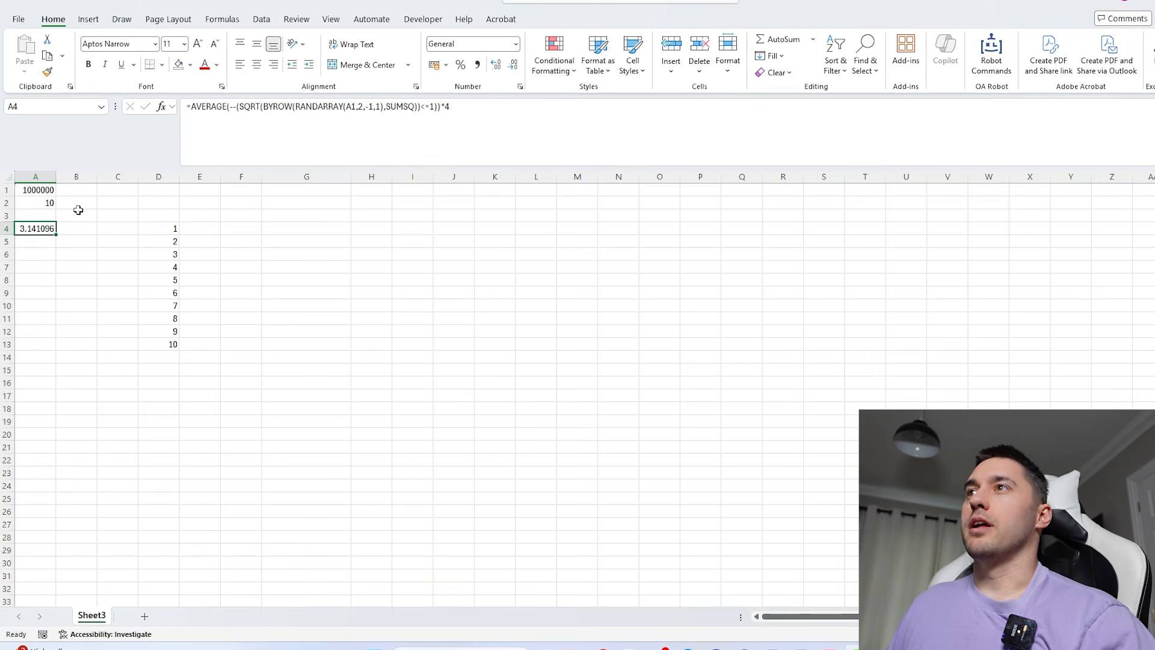
{"action": "left_click", "coordinate": [190, 108]}
{"action": "type", "text": "MAP("}
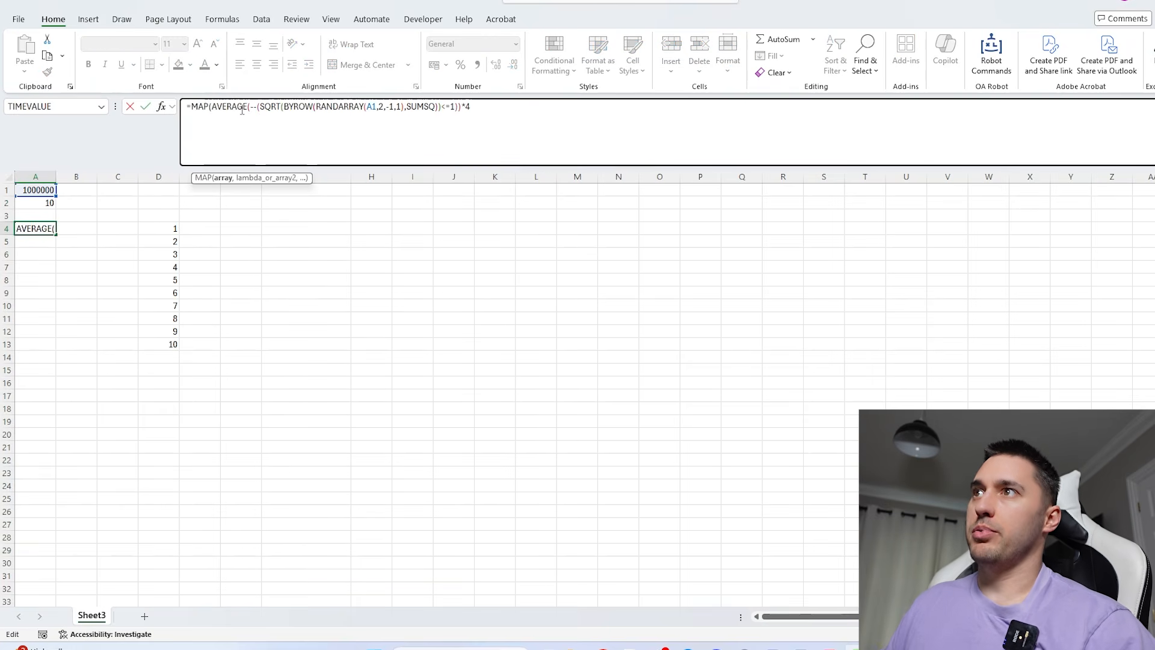
{"action": "left_click_drag", "start_coordinate": [171, 228], "coordinate": [165, 343]}
{"action": "type", "text": ",LAMBDA(a"}
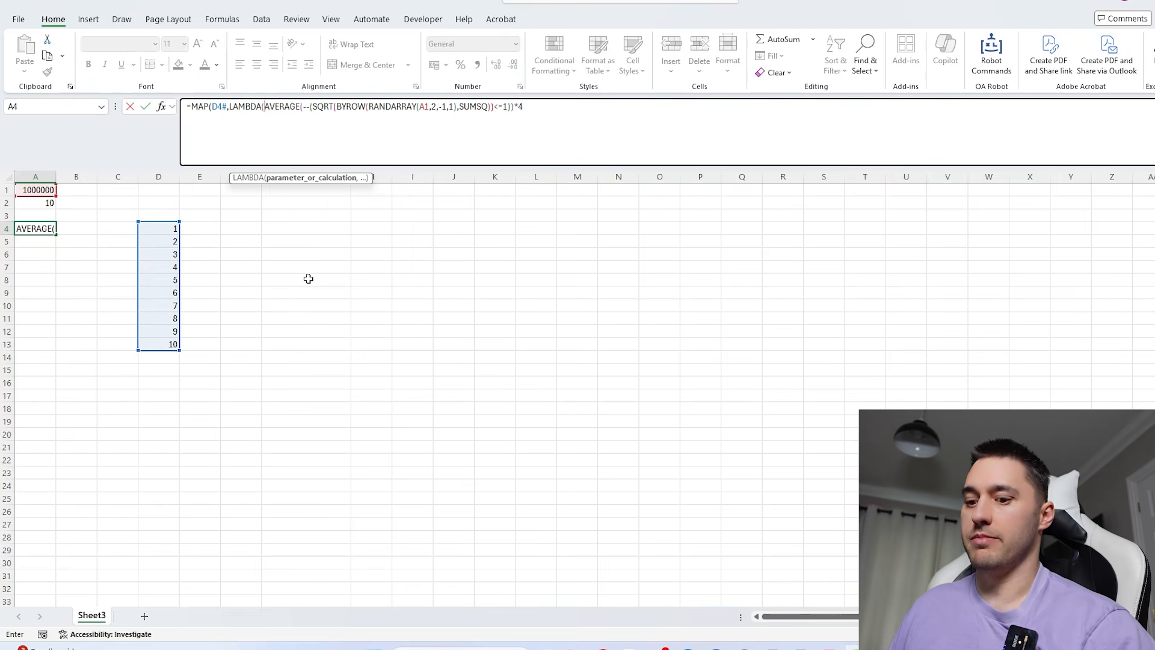
{"action": "type", "text": ","}
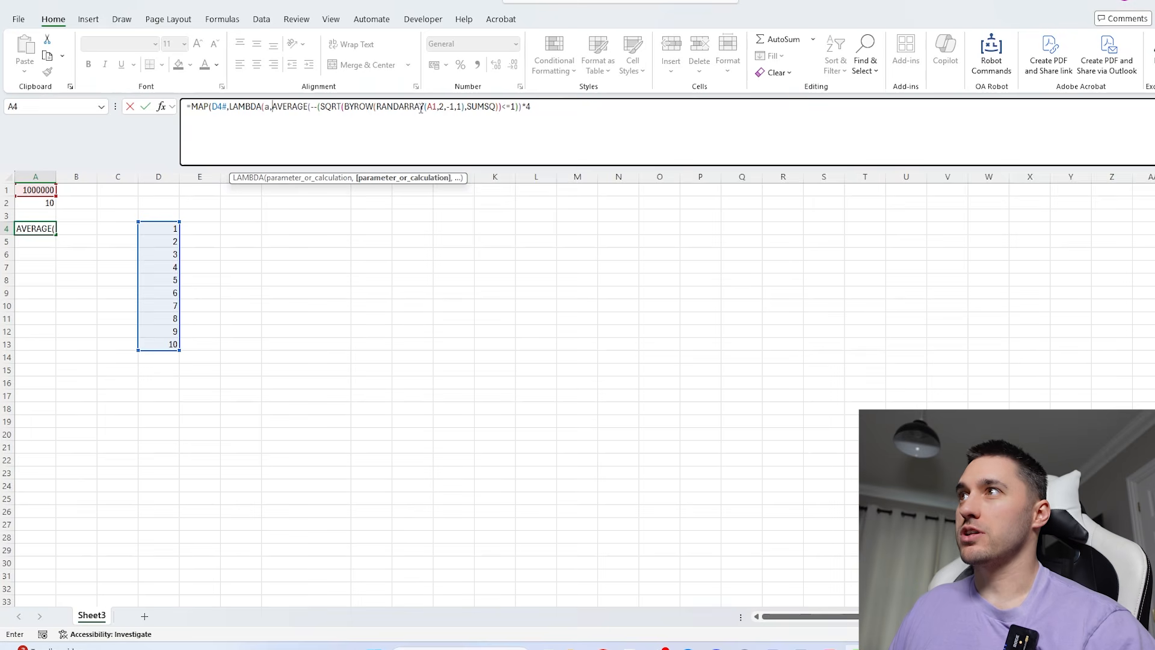
{"action": "left_click", "coordinate": [553, 110]}
{"action": "type", "text": "))"}
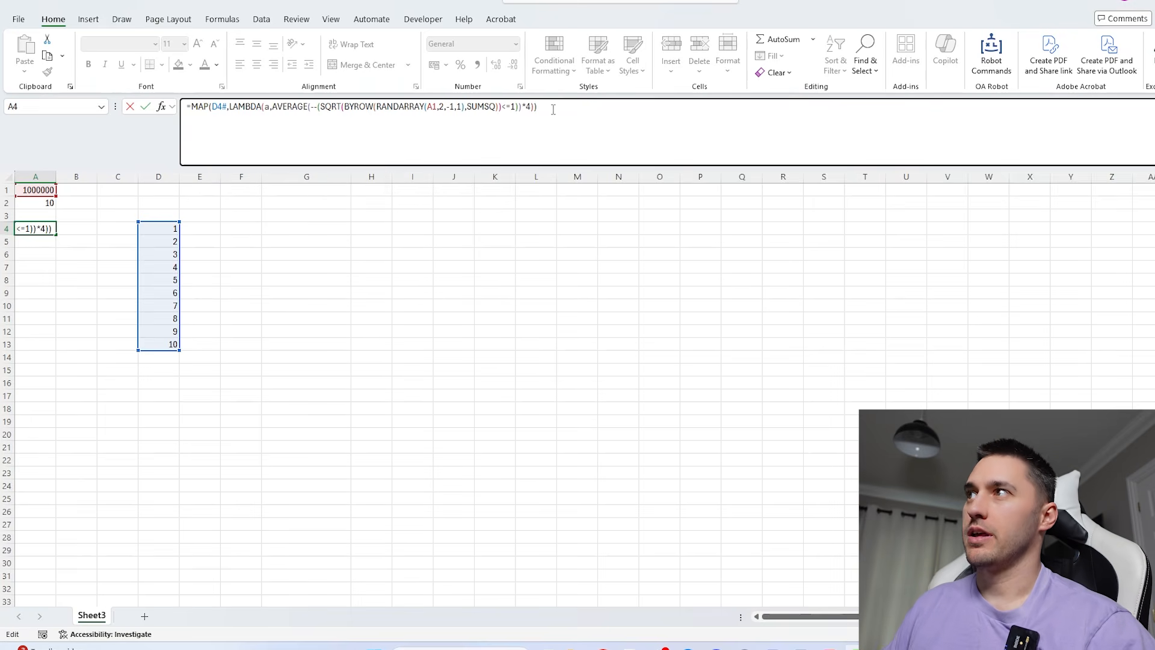
{"action": "key", "text": "Return"}
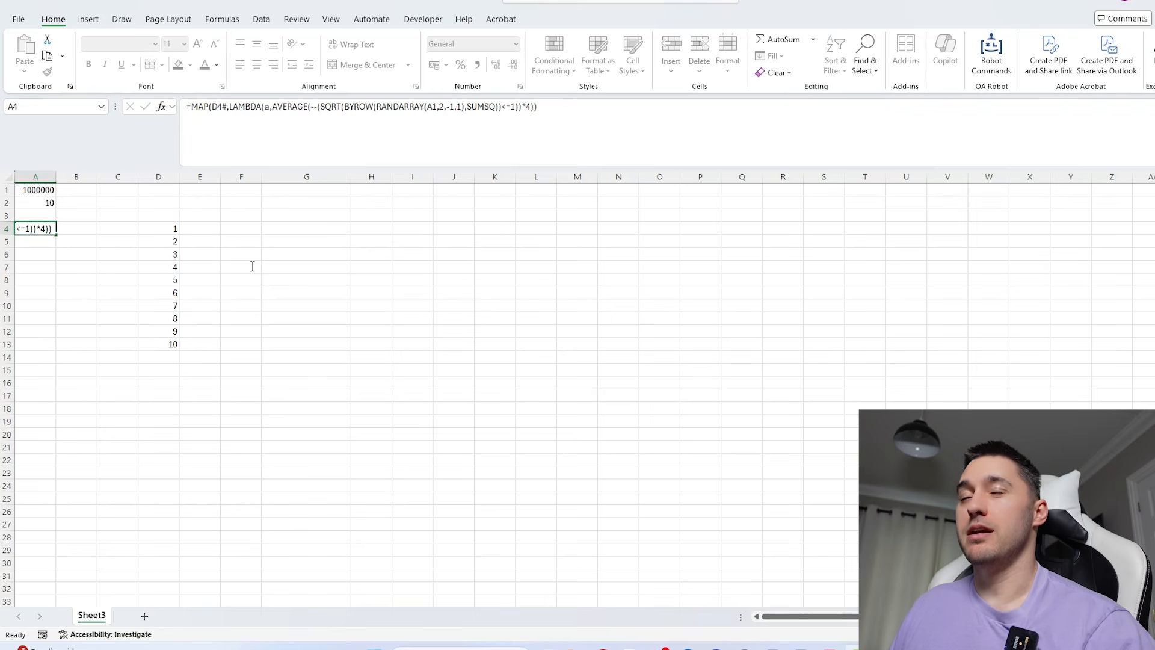
- Wrap the MAP formula in A4 in AVERAGE to combine the repeated pi estimates into one value
{"action": "left_click_drag", "start_coordinate": [36, 228], "coordinate": [36, 345]}
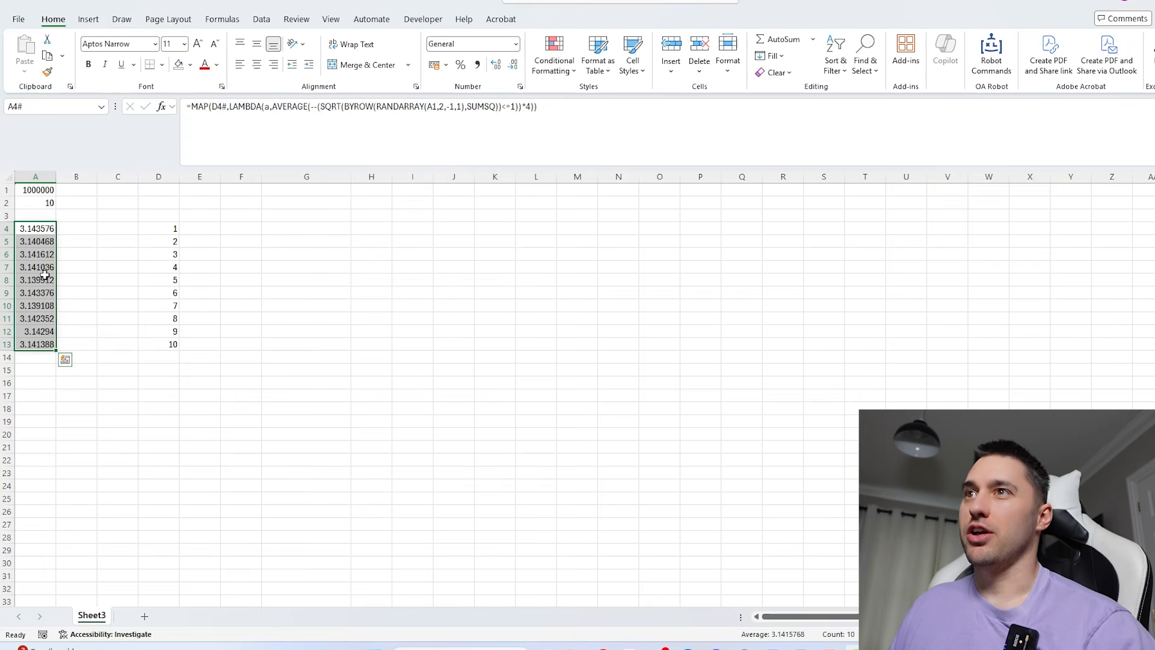
{"action": "left_click", "coordinate": [42, 229]}
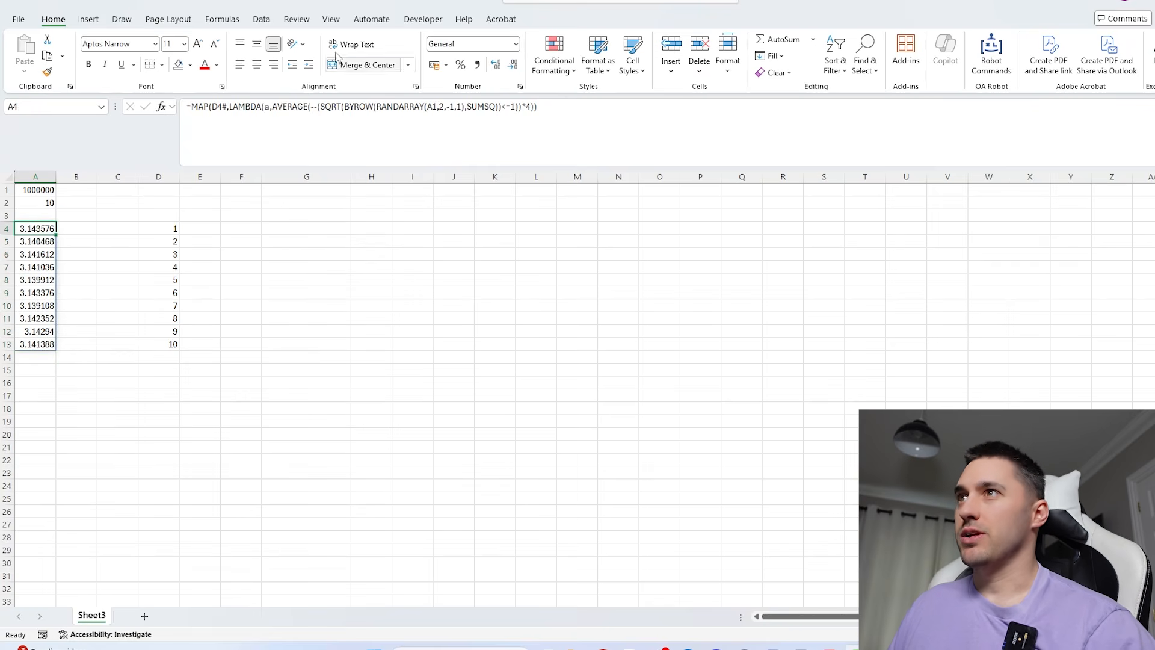
{"action": "left_click", "coordinate": [191, 106]}
{"action": "type", "text": "aver"}
{"action": "key", "text": "Tab"}
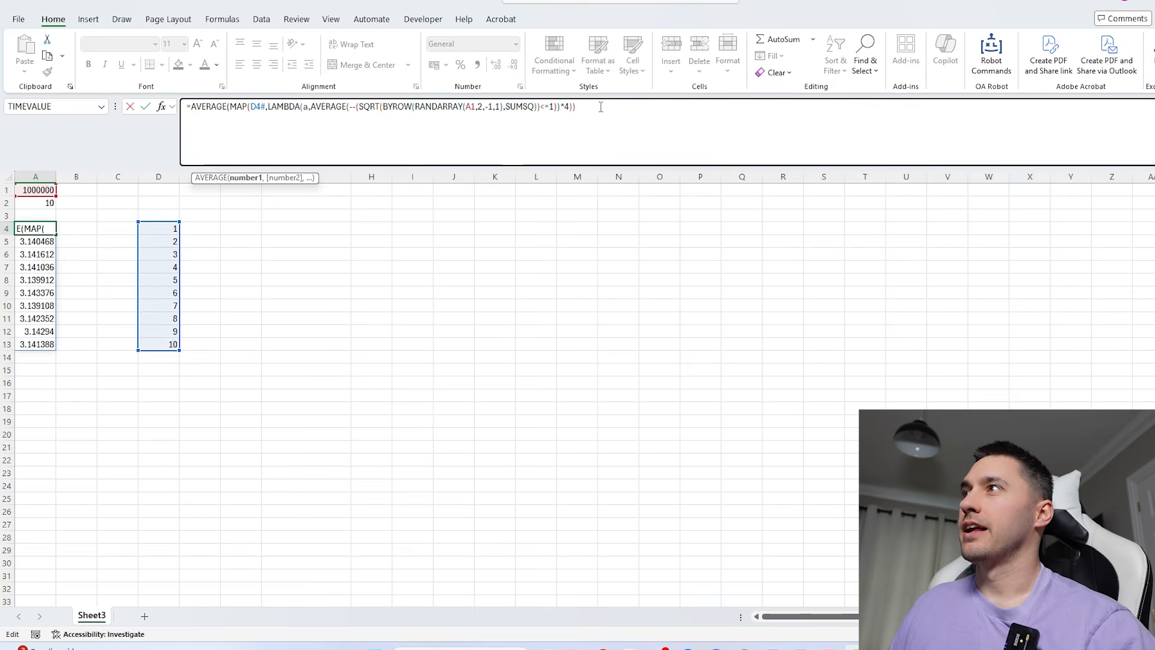
{"action": "left_click", "coordinate": [601, 106]}
{"action": "type", "text": ")"}
{"action": "key", "text": "Return"}
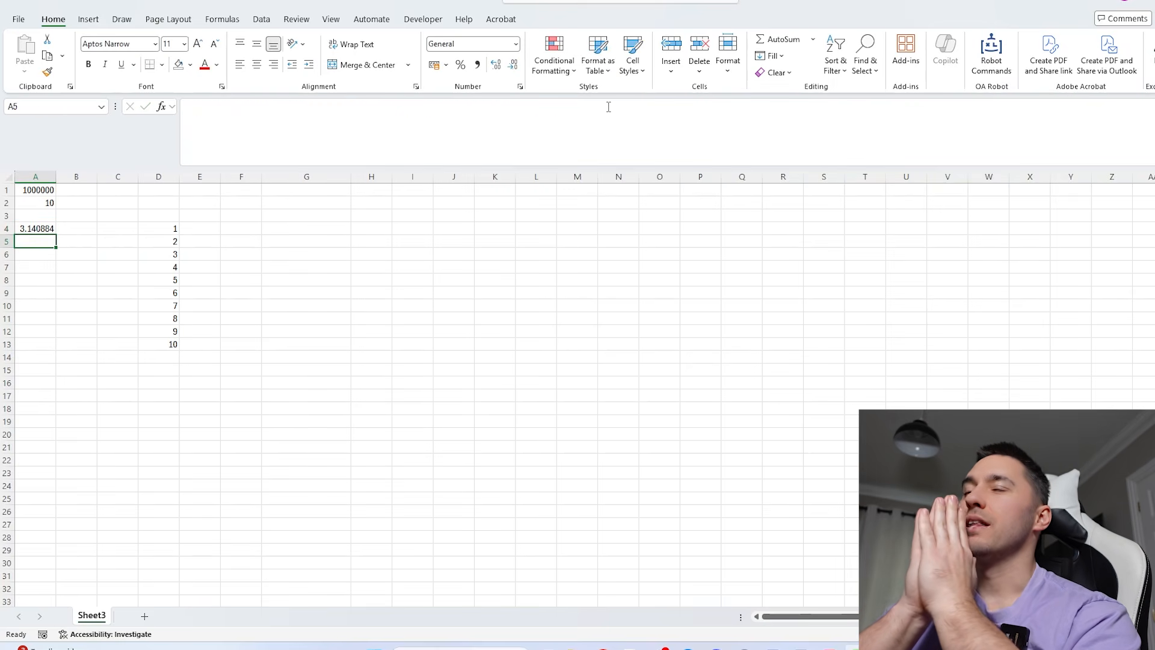
- Replace D4# with SEQUENCE(A2) in the A4 formula and delete the helper sequence from D4
{"action": "left_click", "coordinate": [318, 108]}
{"action": "double_click", "coordinate": [257, 107]}
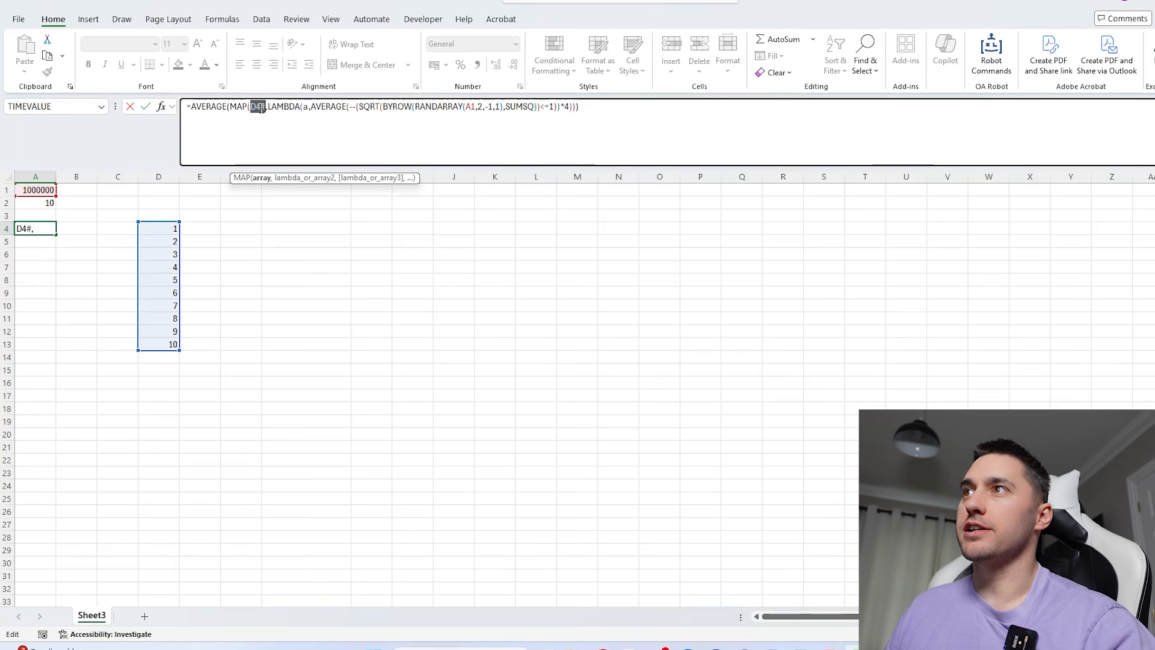
{"action": "type", "text": "seq"}
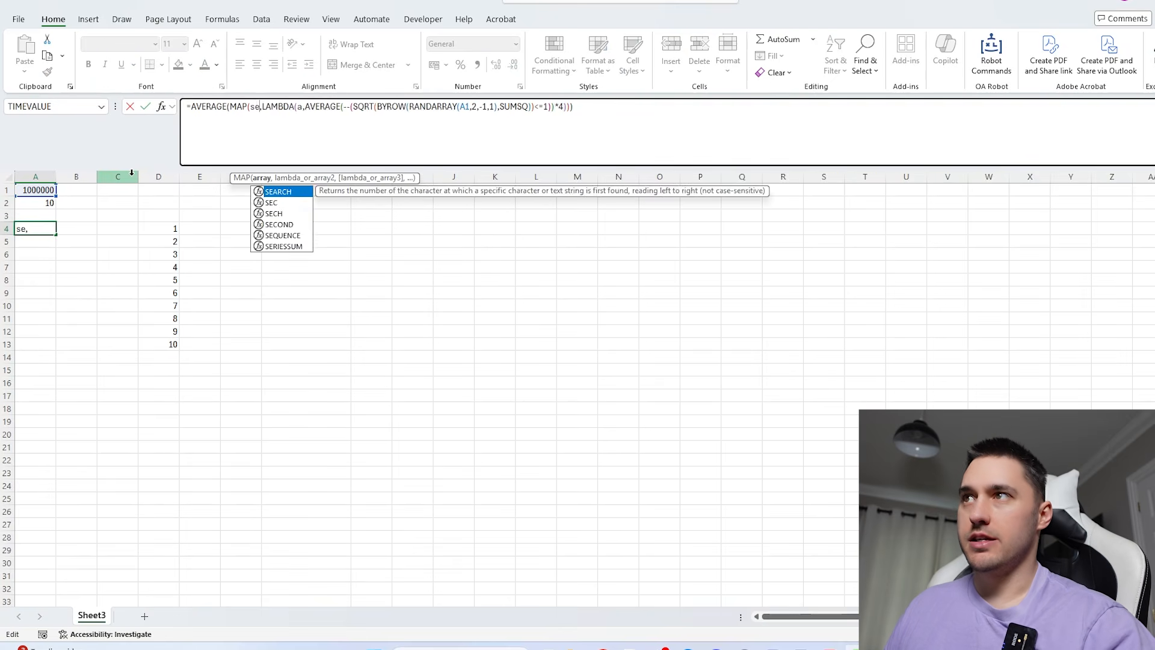
{"action": "key", "text": "Tab"}
{"action": "left_click", "coordinate": [35, 203]}
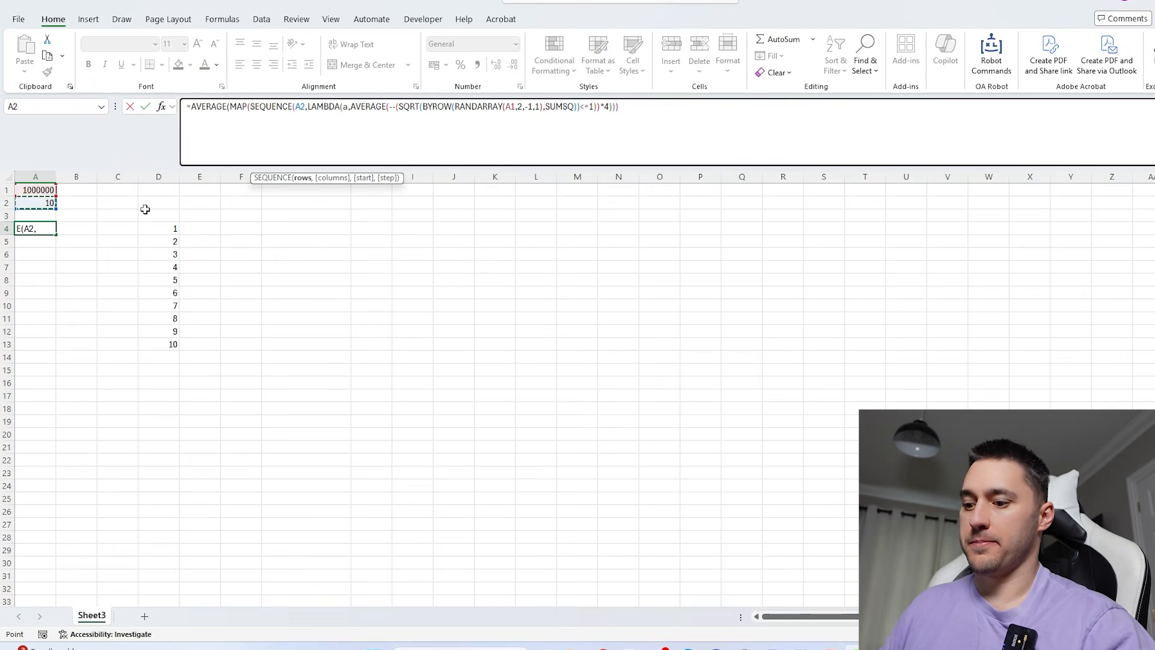
{"action": "type", "text": ")"}
{"action": "key", "text": "Return"}
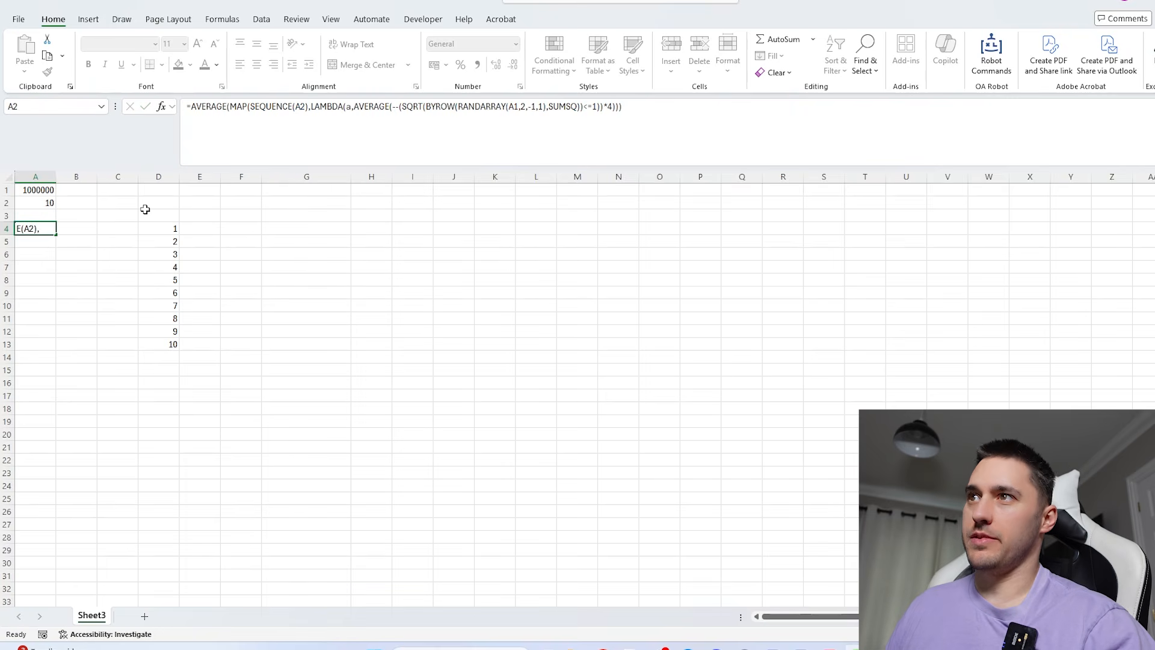
{"action": "left_click", "coordinate": [169, 233]}
{"action": "key", "text": "Delete"}
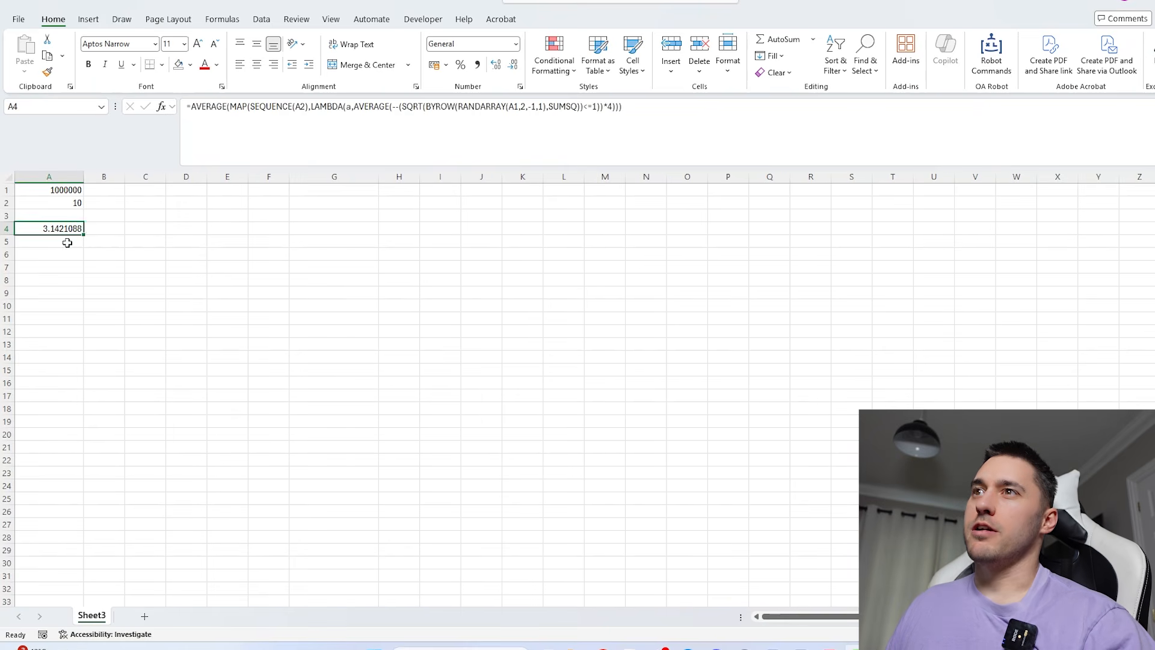
- Enter =PI() in A5 as the reference value beneath the simulated estimate
{"action": "left_click", "coordinate": [66, 242]}
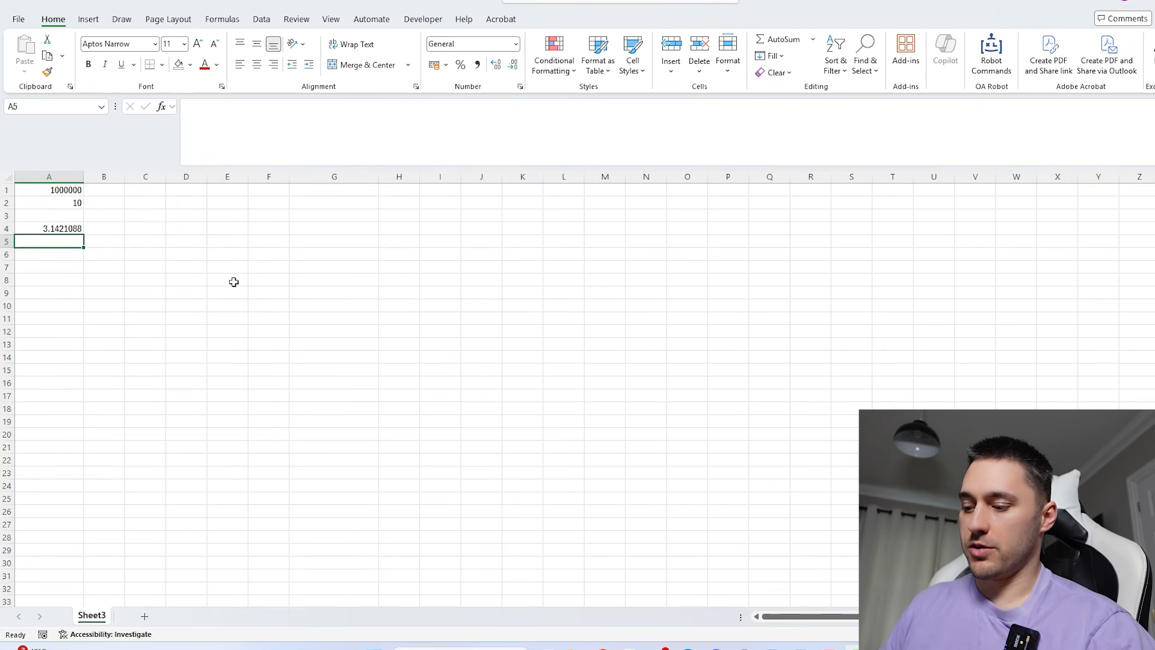
{"action": "type", "text": "=pi"}
{"action": "key", "text": "Tab"}
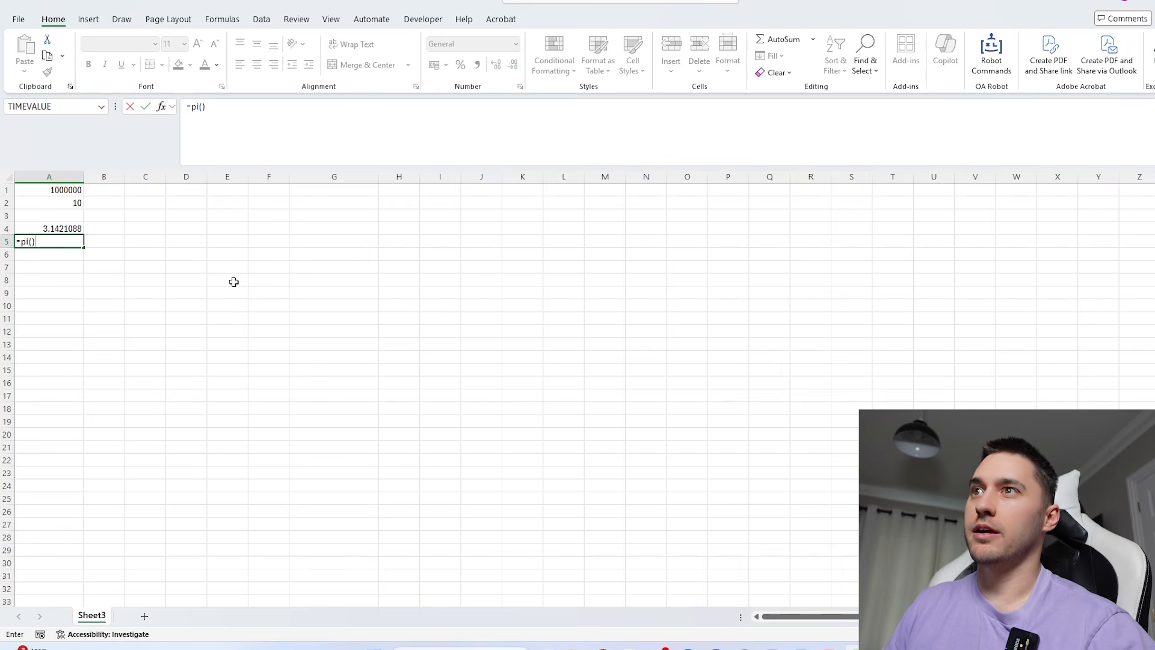
{"action": "key", "text": "Return"}
{"action": "left_click_drag", "start_coordinate": [66, 190], "coordinate": [105, 205]}
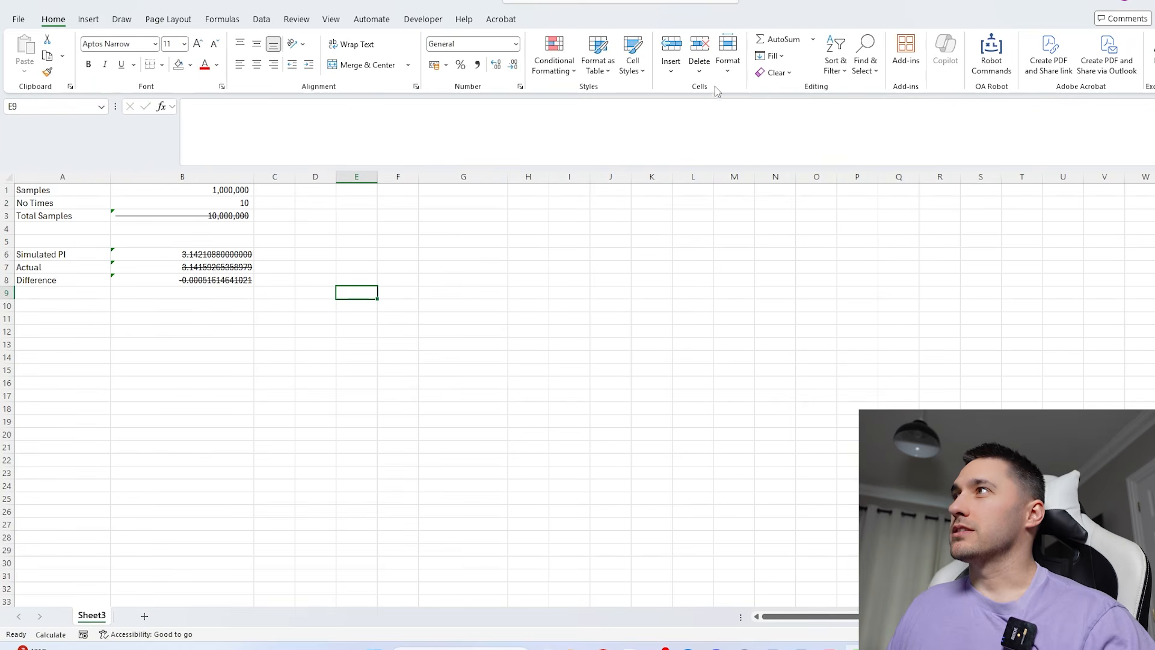
- Set the workbook's calculation option to Automatic to recalculate the stale formulas
{"action": "left_click", "coordinate": [372, 19]}
{"action": "left_click", "coordinate": [222, 18]}
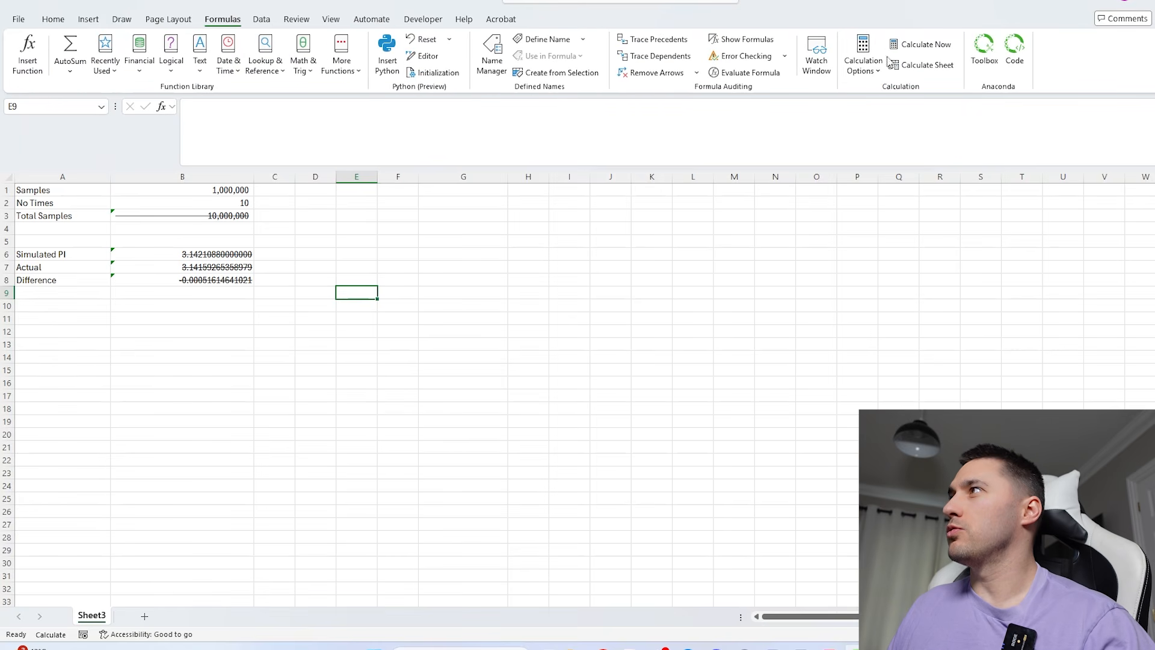
{"action": "left_click", "coordinate": [864, 60]}
{"action": "left_click", "coordinate": [856, 112]}
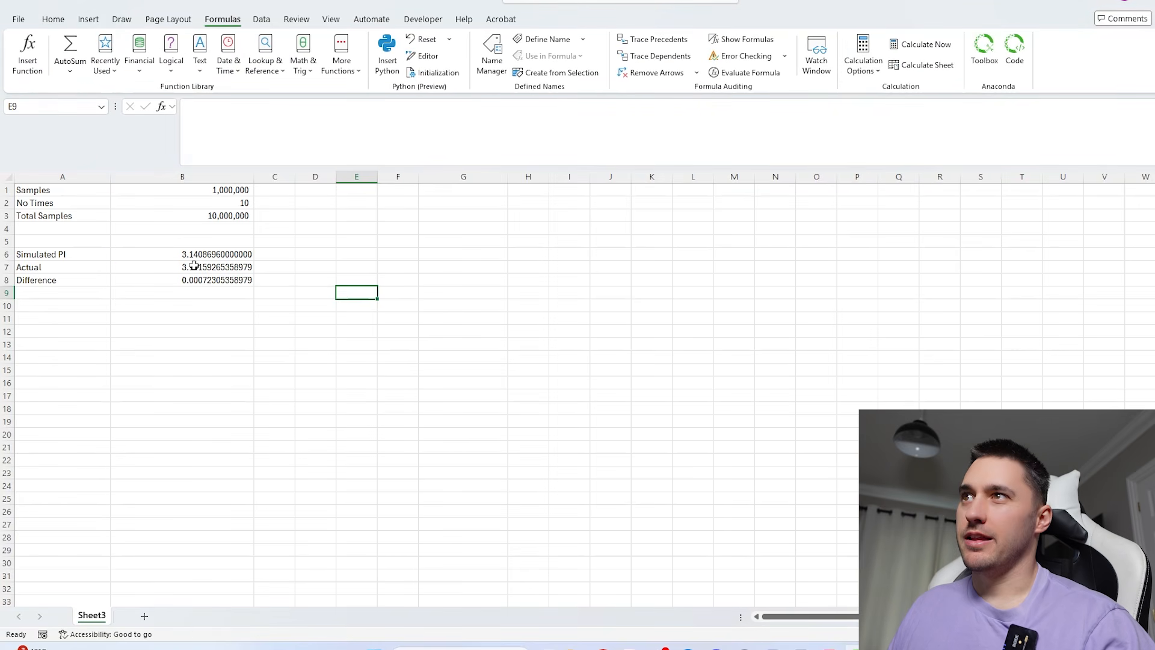
{"action": "left_click", "coordinate": [193, 265]}
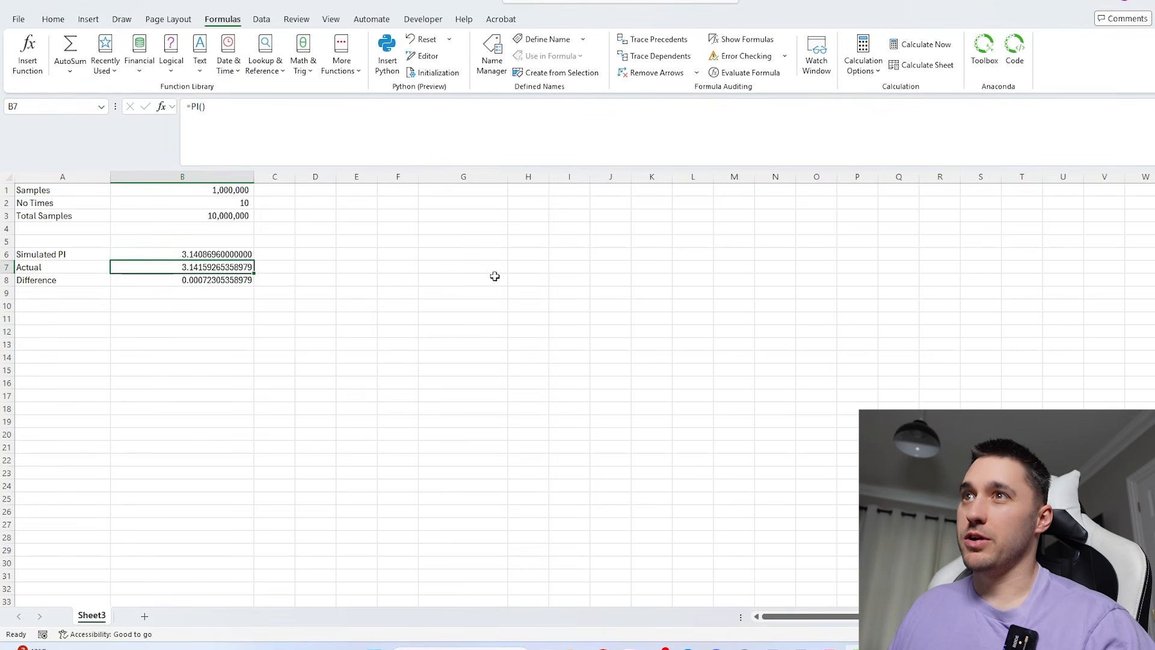
- Set No Times in B2 to 20 to rerun the simulation with more repetitions
{"action": "left_click", "coordinate": [245, 203]}
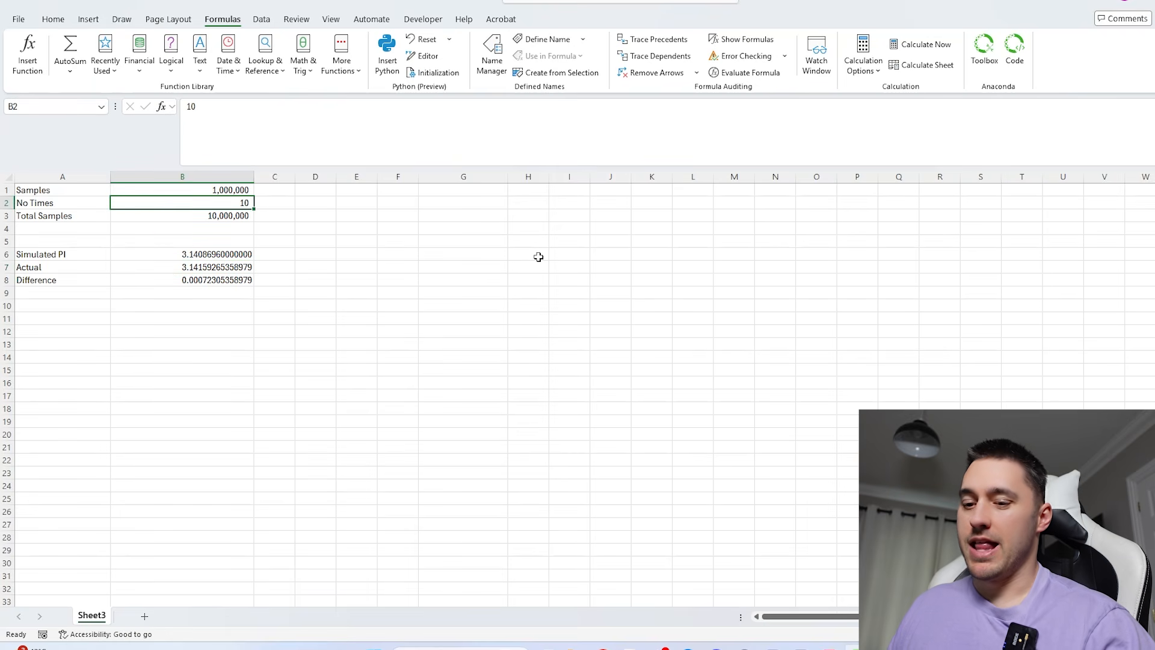
{"action": "type", "text": "20"}
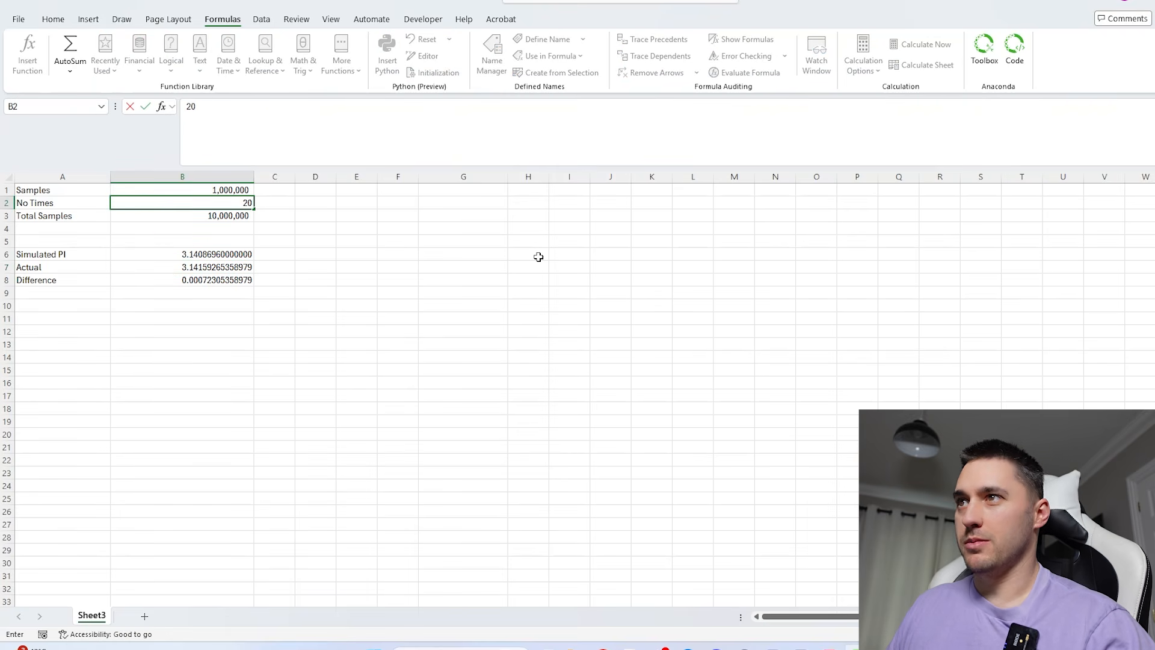
{"action": "key", "text": "Return"}
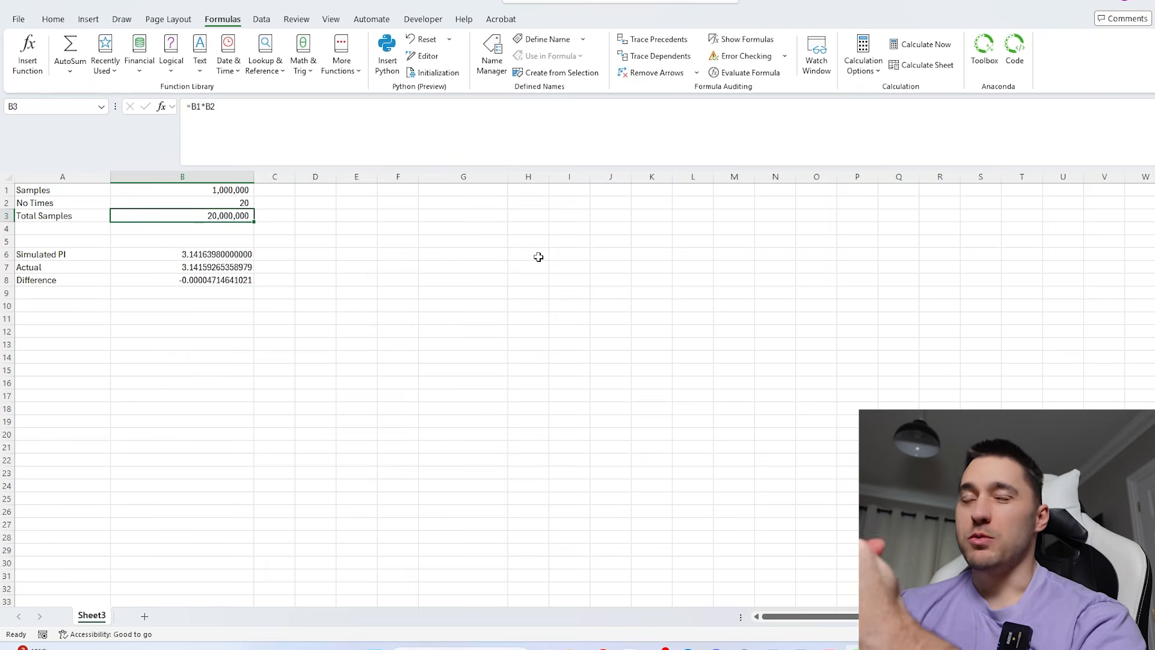
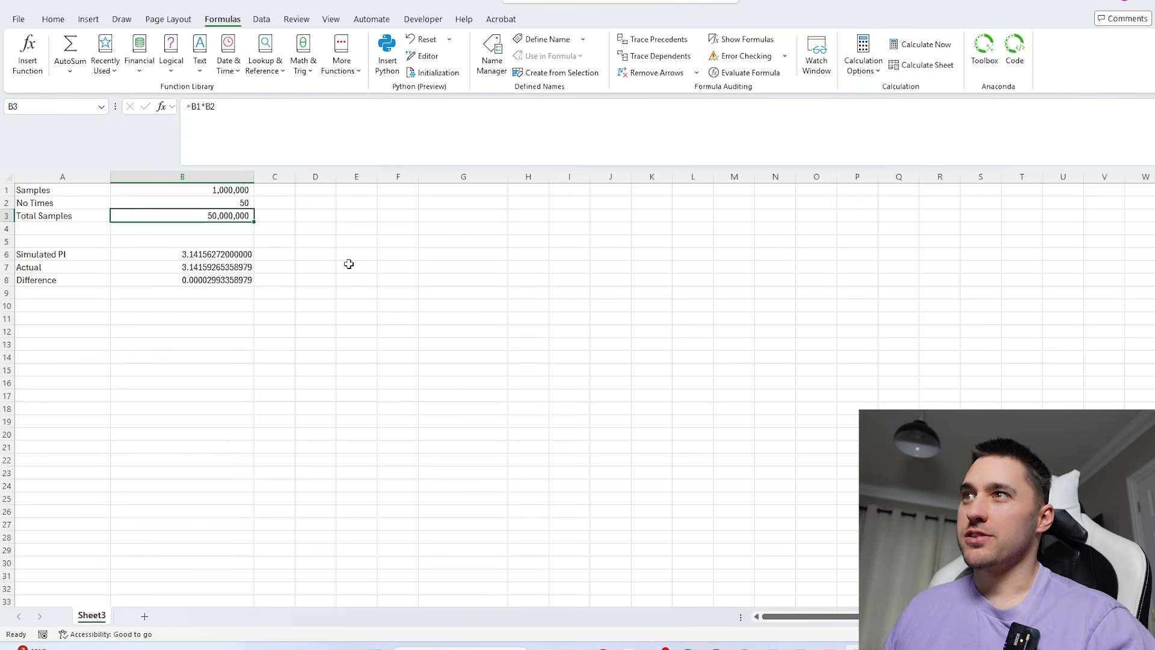
- Inspect the simulated pi formula in B6
{"action": "left_click", "coordinate": [243, 254]}
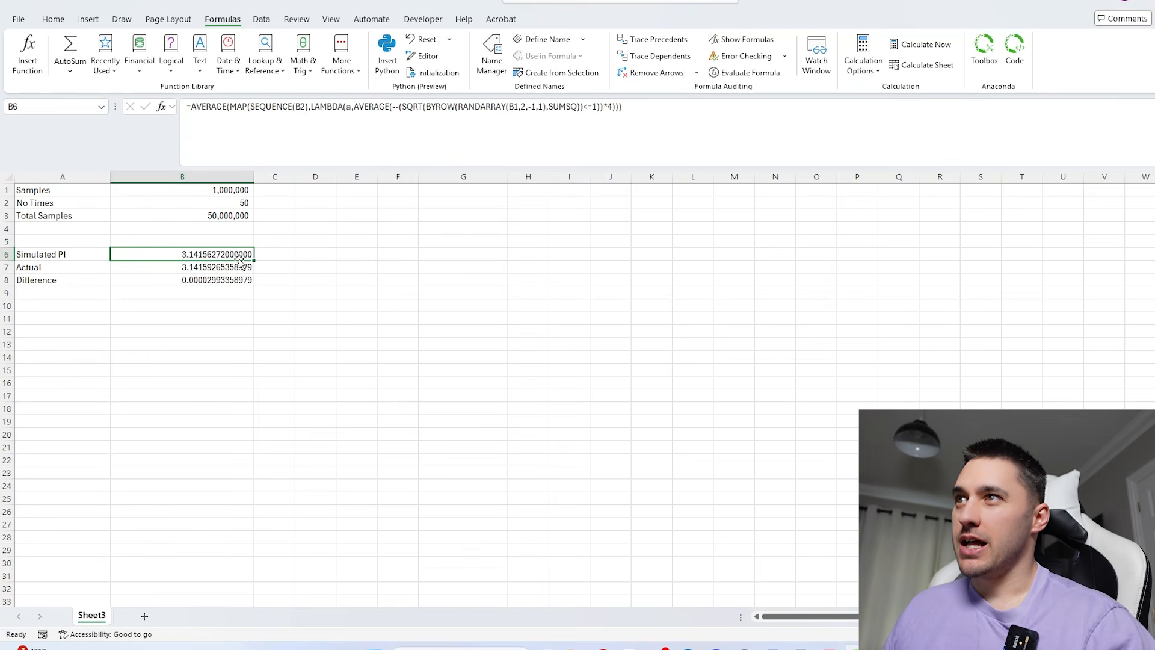
{"action": "left_click", "coordinate": [411, 243]}
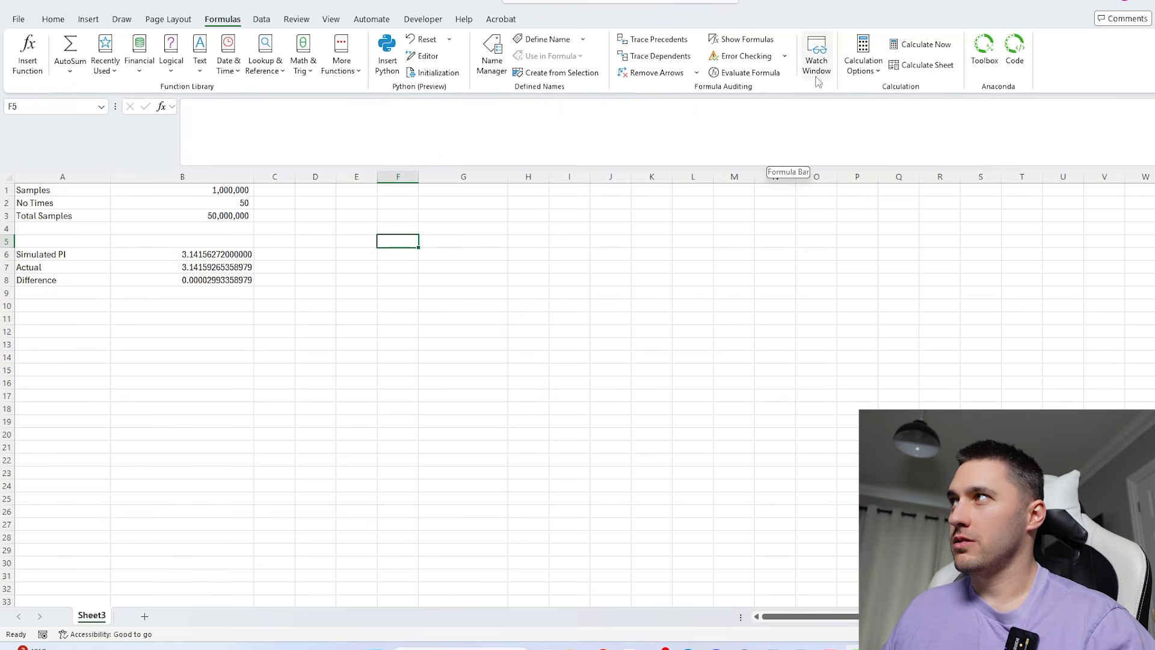
- Search the system for Excel and launch it for a separate example workbook
{"action": "left_click", "coordinate": [461, 647]}
{"action": "type", "text": "exc"}
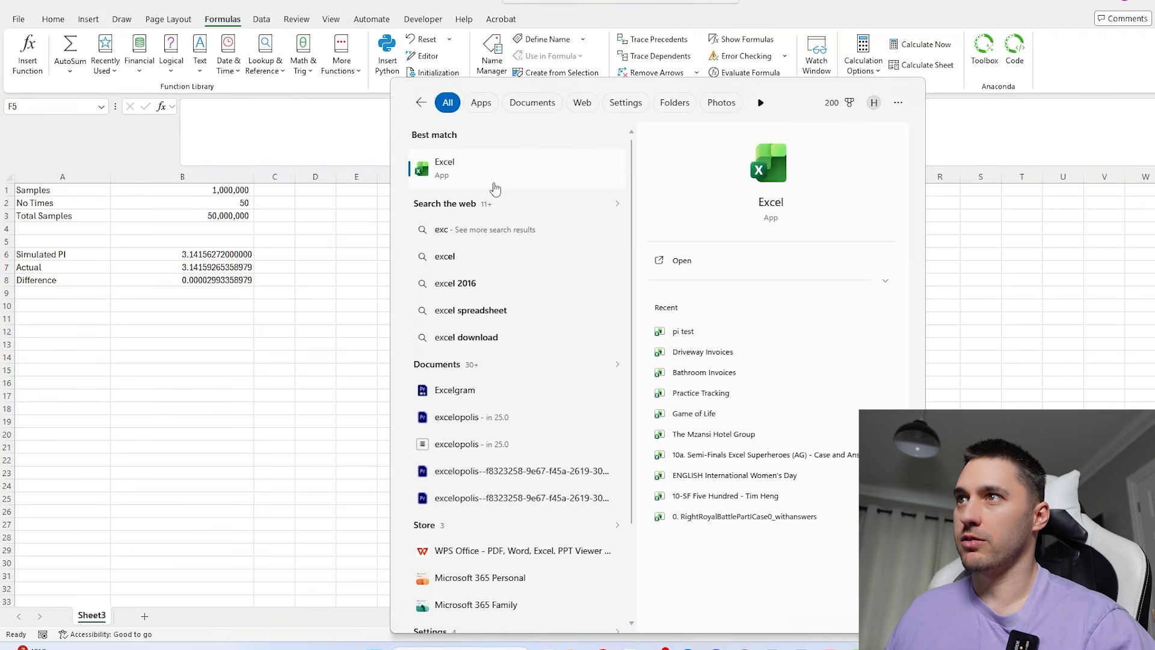
{"action": "left_click", "coordinate": [493, 184]}
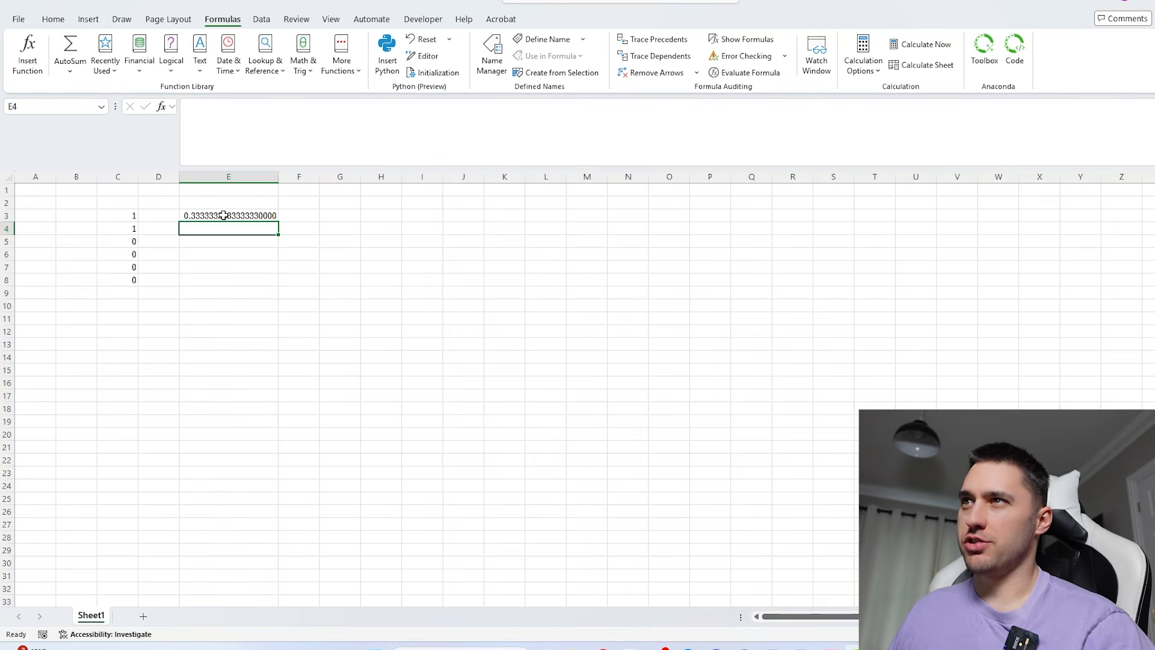
- Examine the AVERAGE(C3:C8) formula in E3 and the ones and zeros in C3:C8 that it averages
{"action": "double_click", "coordinate": [223, 215]}
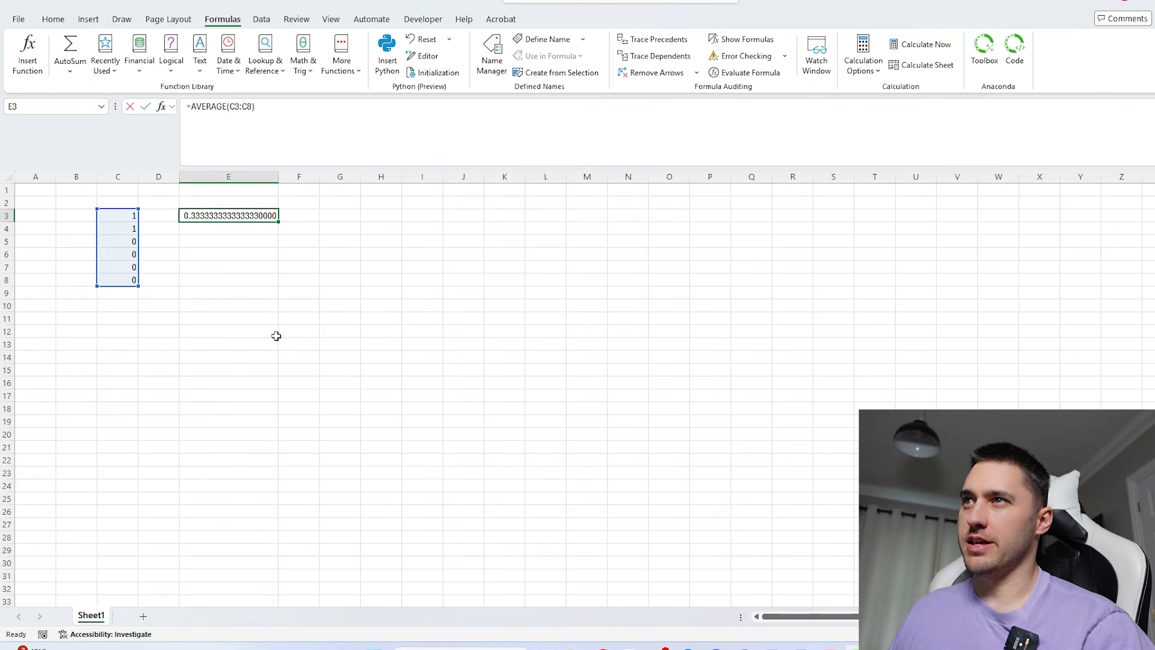
{"action": "key", "text": "Escape"}
{"action": "left_click", "coordinate": [108, 212]}
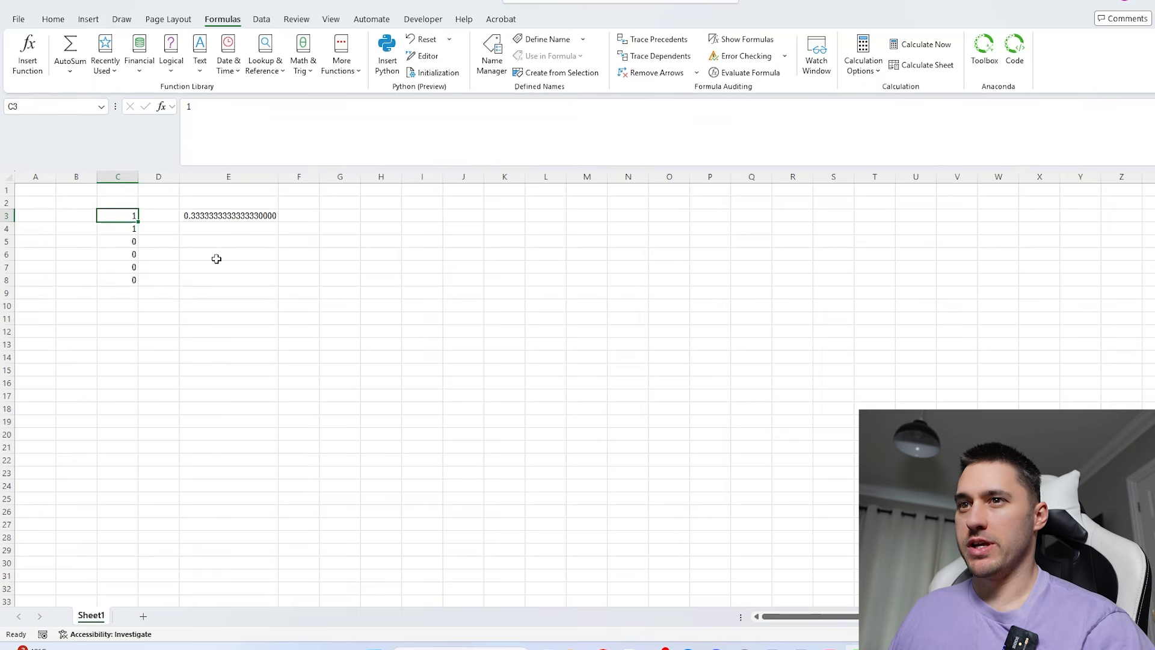
{"action": "left_click_drag", "start_coordinate": [117, 215], "coordinate": [122, 285]}
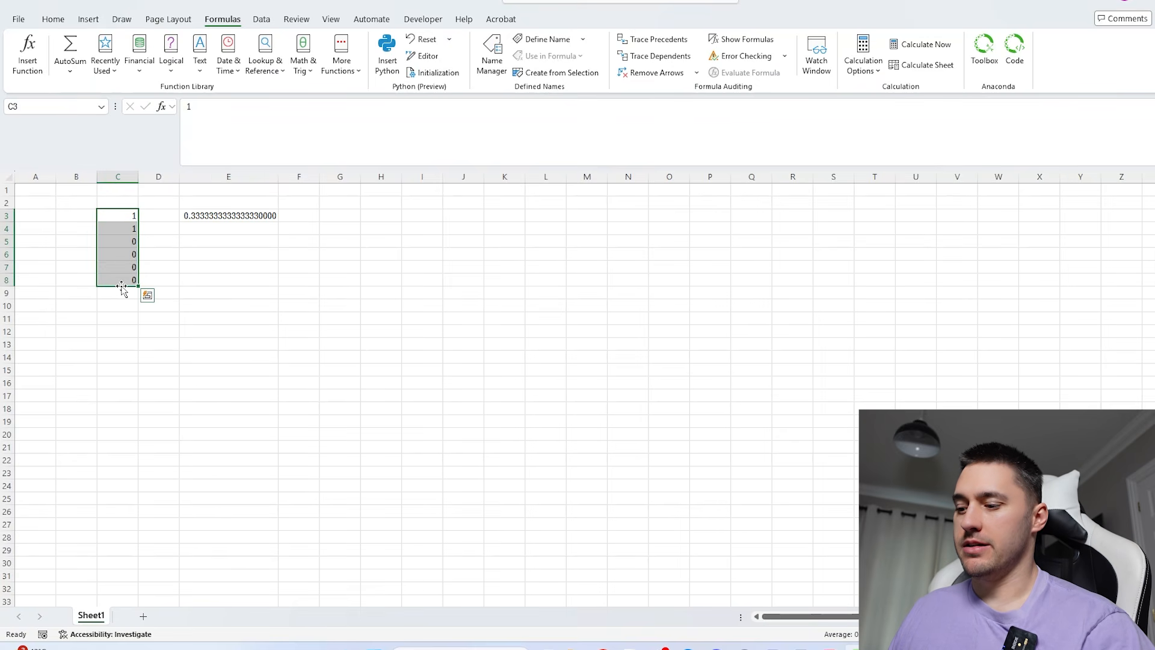
{"action": "left_click_drag", "start_coordinate": [121, 216], "coordinate": [119, 274]}
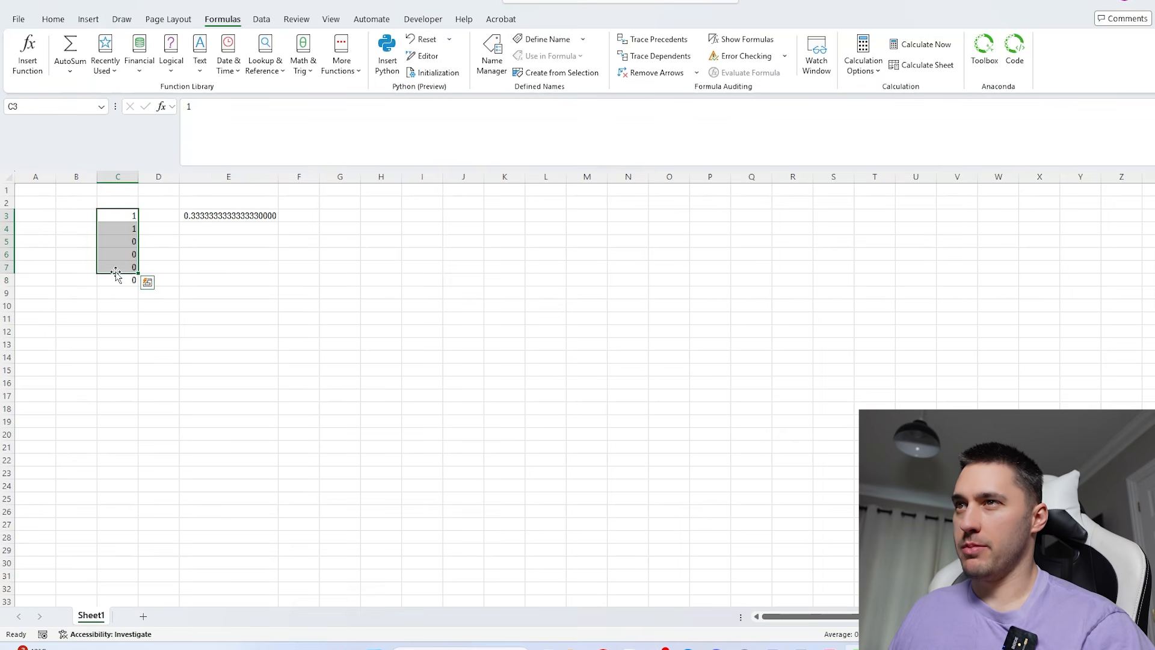
{"action": "left_click_drag", "start_coordinate": [121, 219], "coordinate": [120, 303]}
{"action": "left_click", "coordinate": [112, 215]}
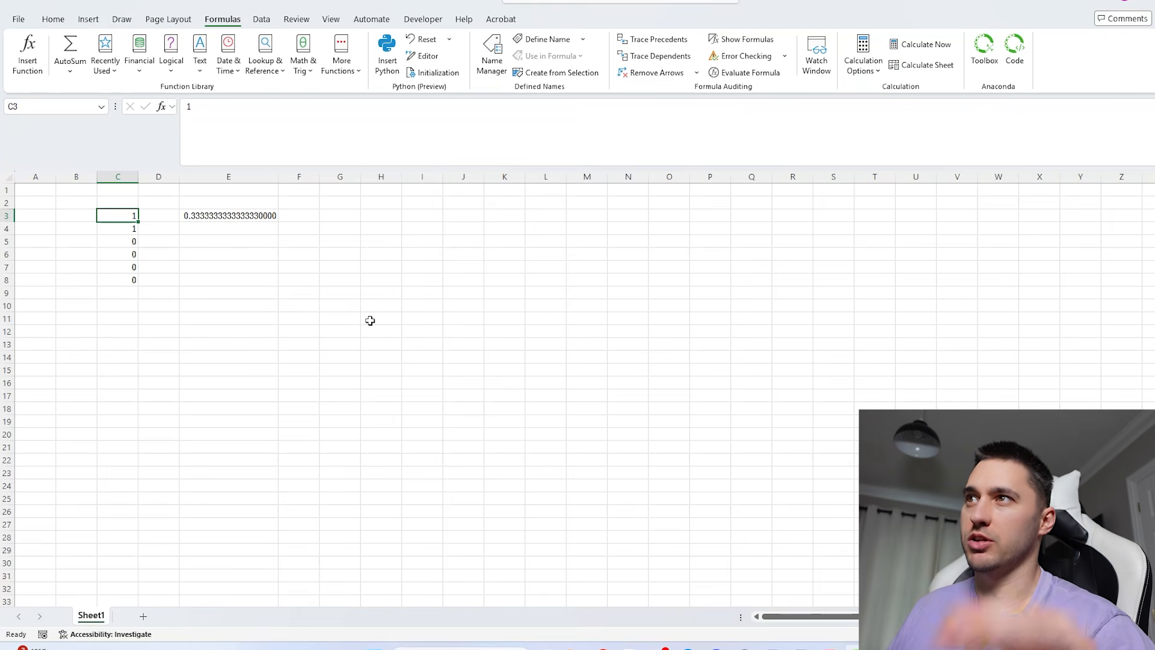
- Close the example workbook without saving its changes
{"action": "key", "text": "alt+F4"}
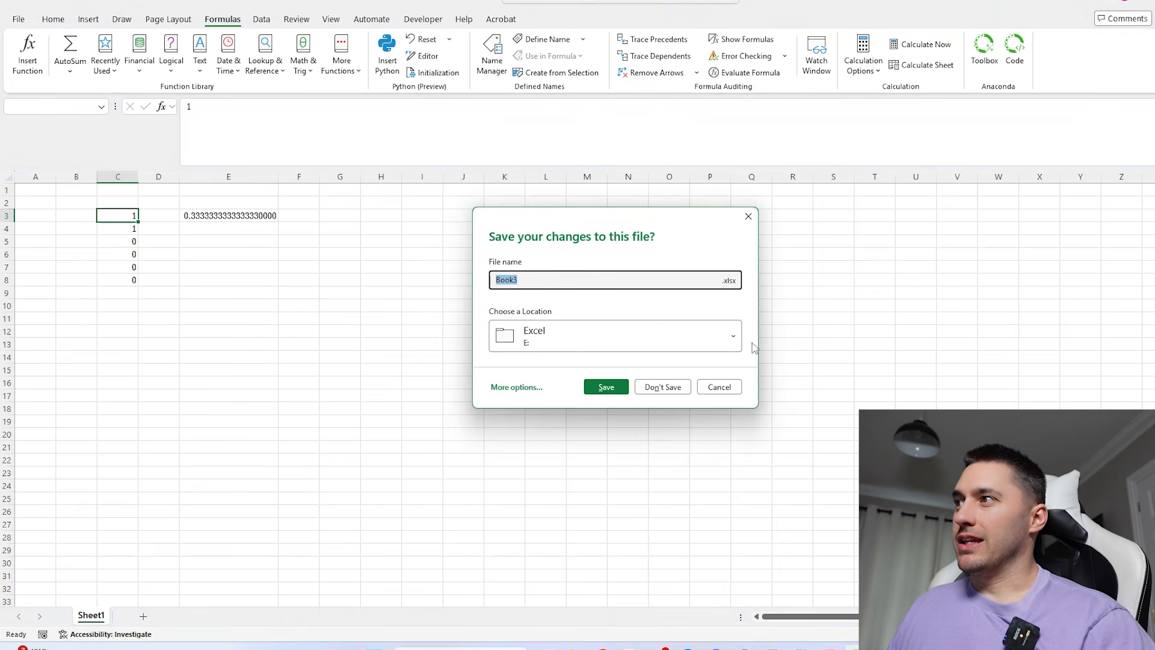
{"action": "left_click", "coordinate": [660, 384]}
{"action": "key", "text": "super+e"}
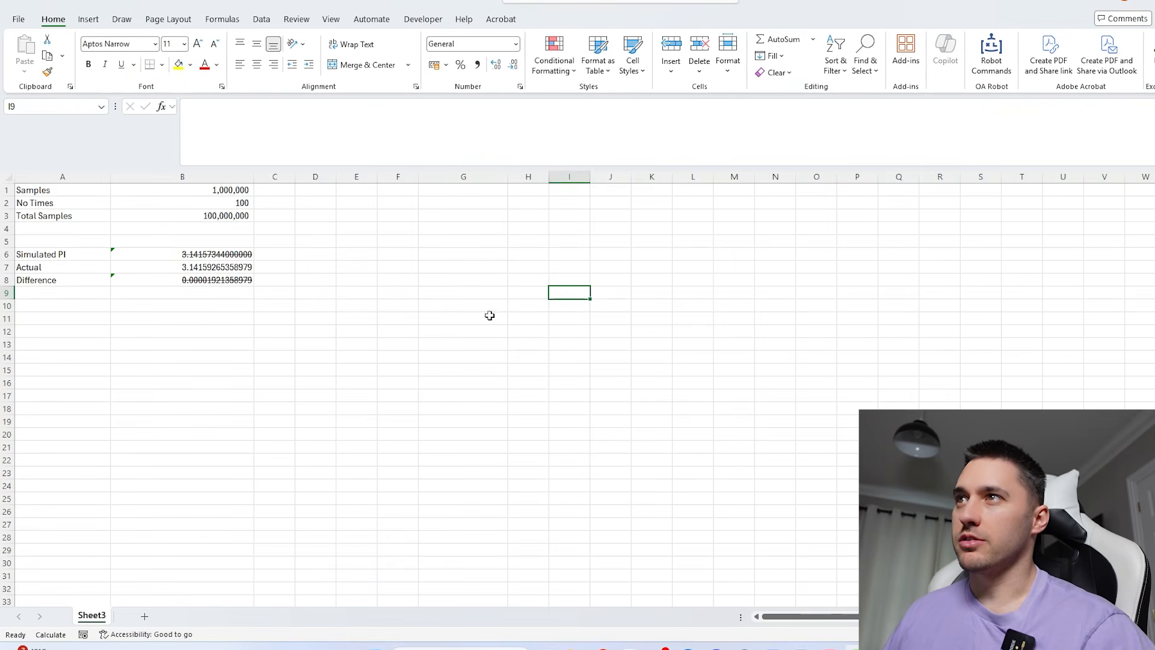
- Set No Times in B2 to 1 for a single simulation run
{"action": "left_click", "coordinate": [227, 202]}
{"action": "type", "text": "1"}
{"action": "key", "text": "Return"}
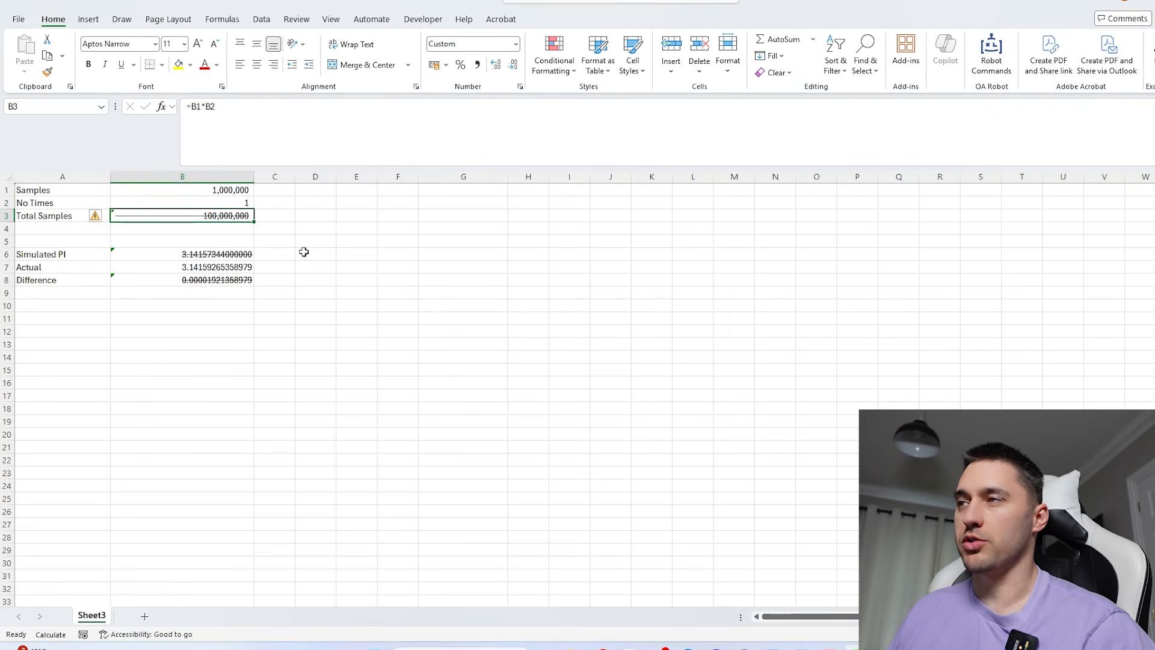
- Switch the calculation option to Automatic so the stale simulation results recalculate
{"action": "left_click", "coordinate": [222, 19]}
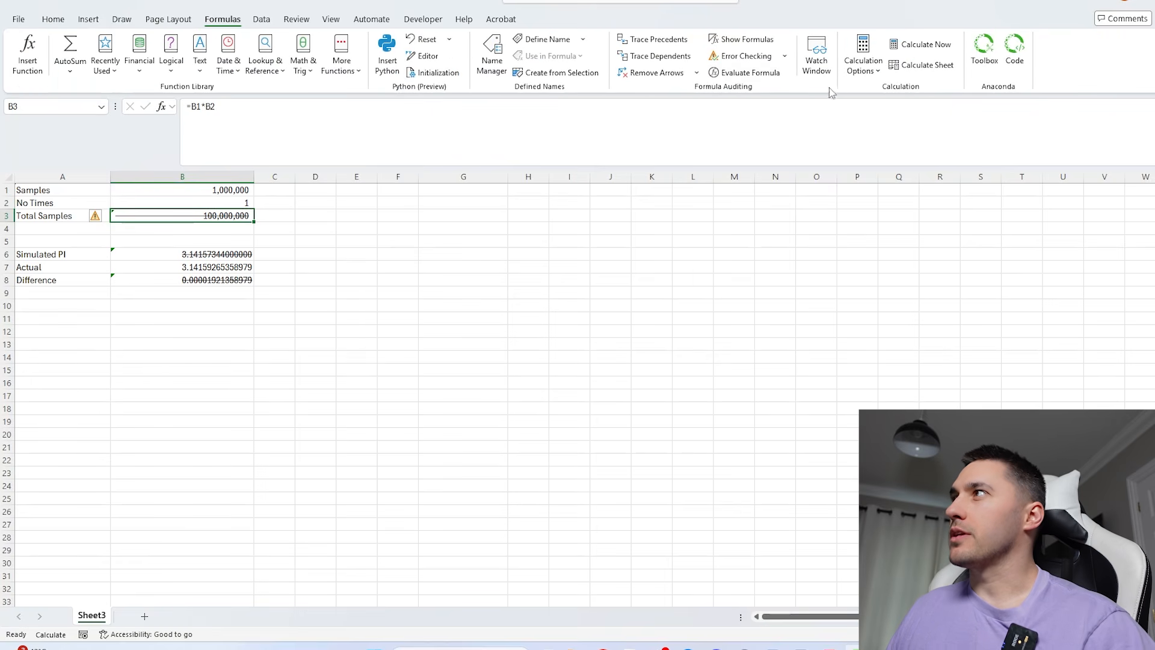
{"action": "left_click", "coordinate": [863, 60]}
{"action": "left_click", "coordinate": [884, 89]}
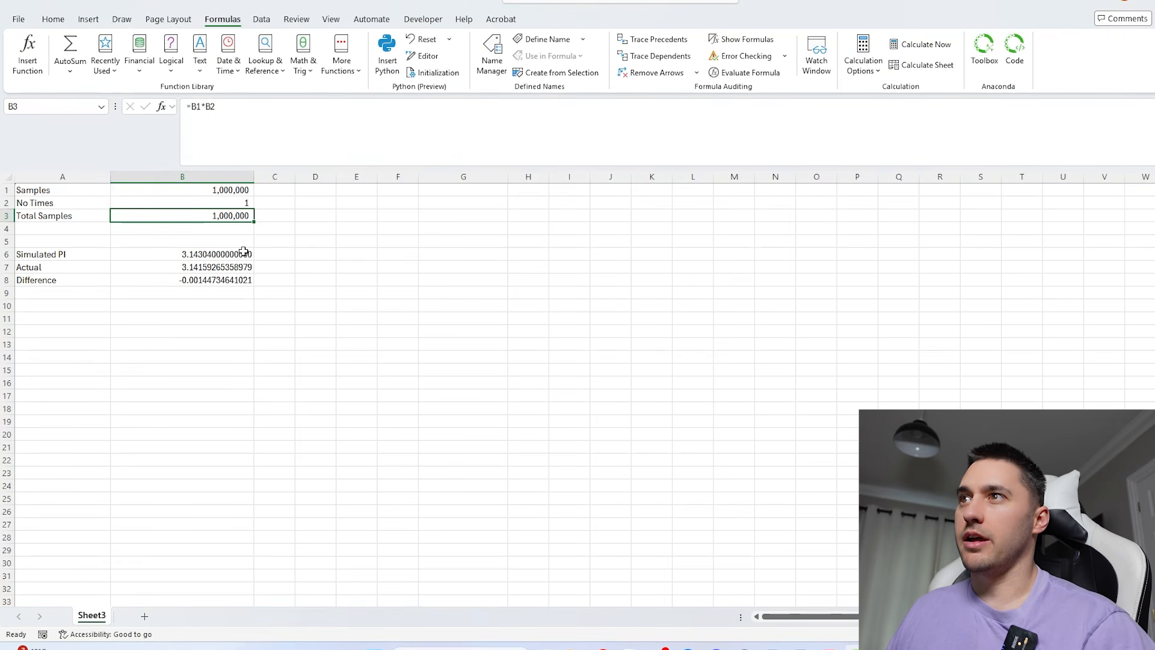
- Set Samples in B1 to 1000001 to rerun the single simulation
{"action": "left_click", "coordinate": [221, 253]}
{"action": "left_click", "coordinate": [191, 190]}
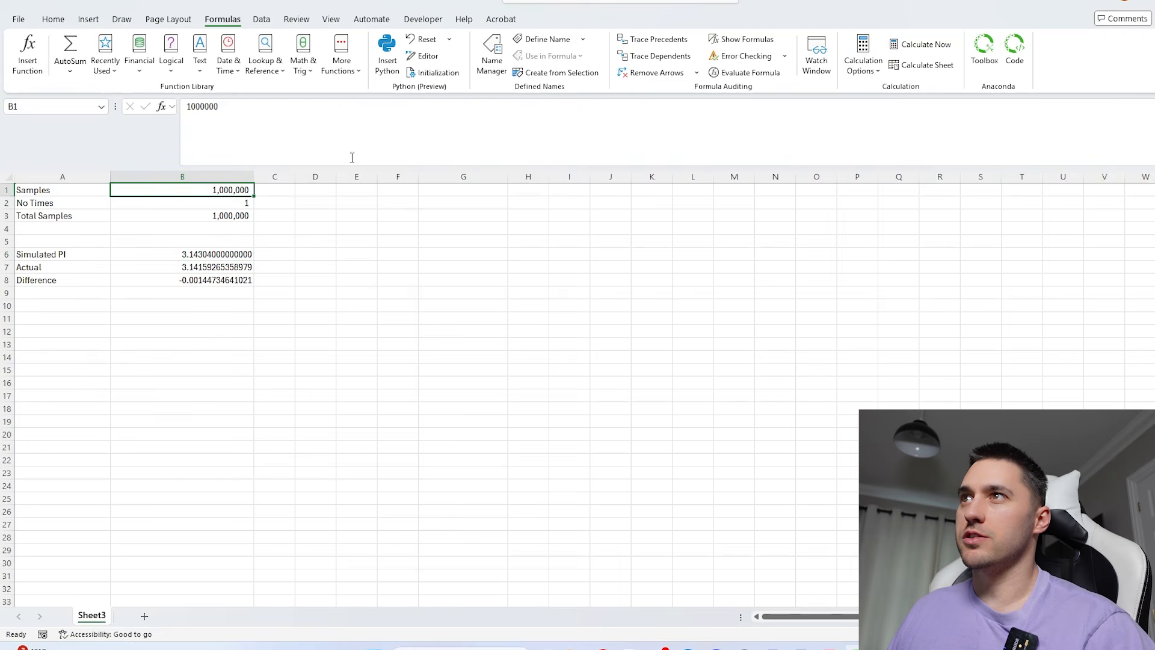
{"action": "left_click", "coordinate": [414, 137]}
{"action": "key", "text": "BackSpace"}
{"action": "type", "text": "1"}
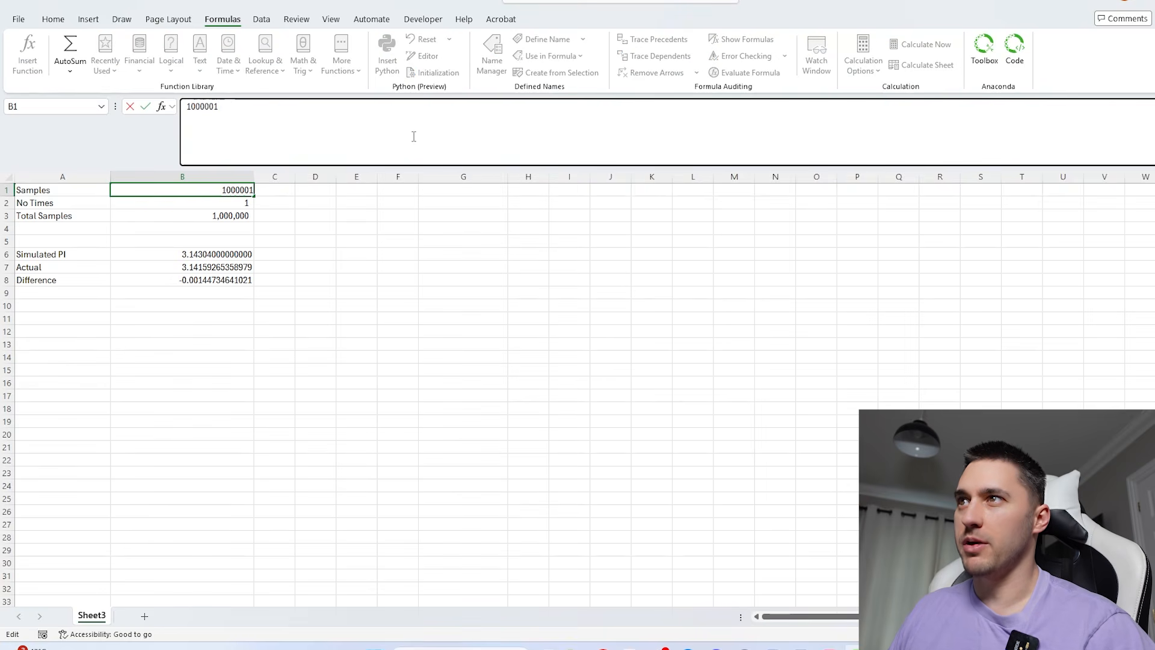
{"action": "key", "text": "Return"}
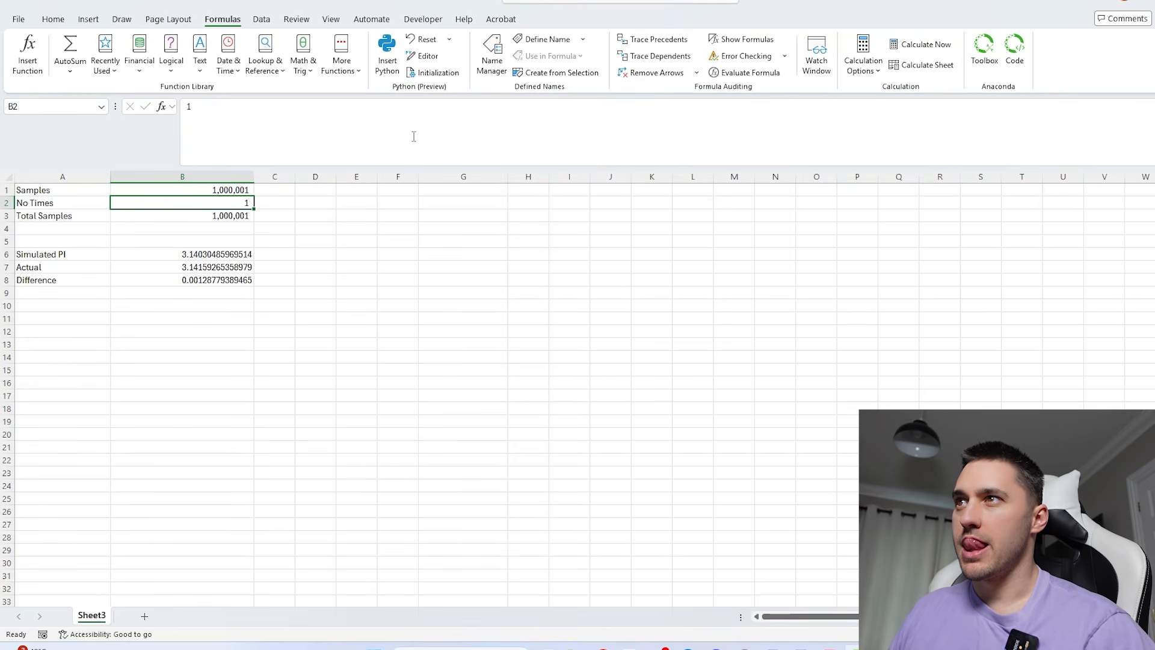
- Set No Times in B2 to 10 to average more simulation runs
{"action": "left_click", "coordinate": [229, 253]}
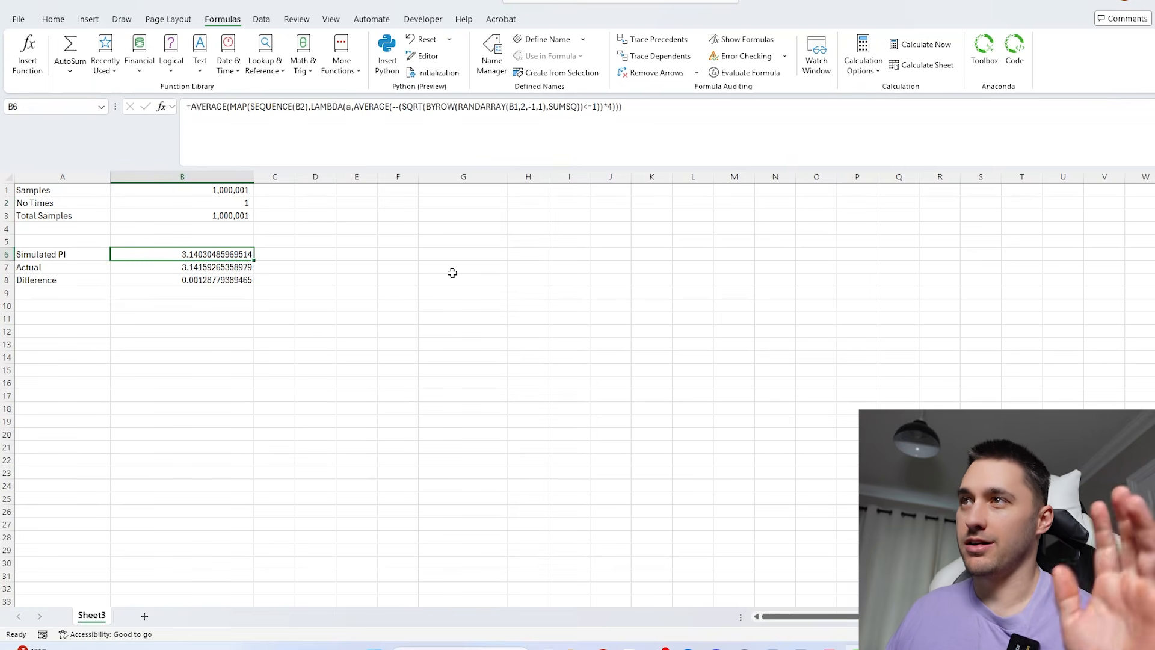
{"action": "key", "text": "Up"}
{"action": "key", "text": "Up"}
{"action": "key", "text": "Up"}
{"action": "key", "text": "Up"}
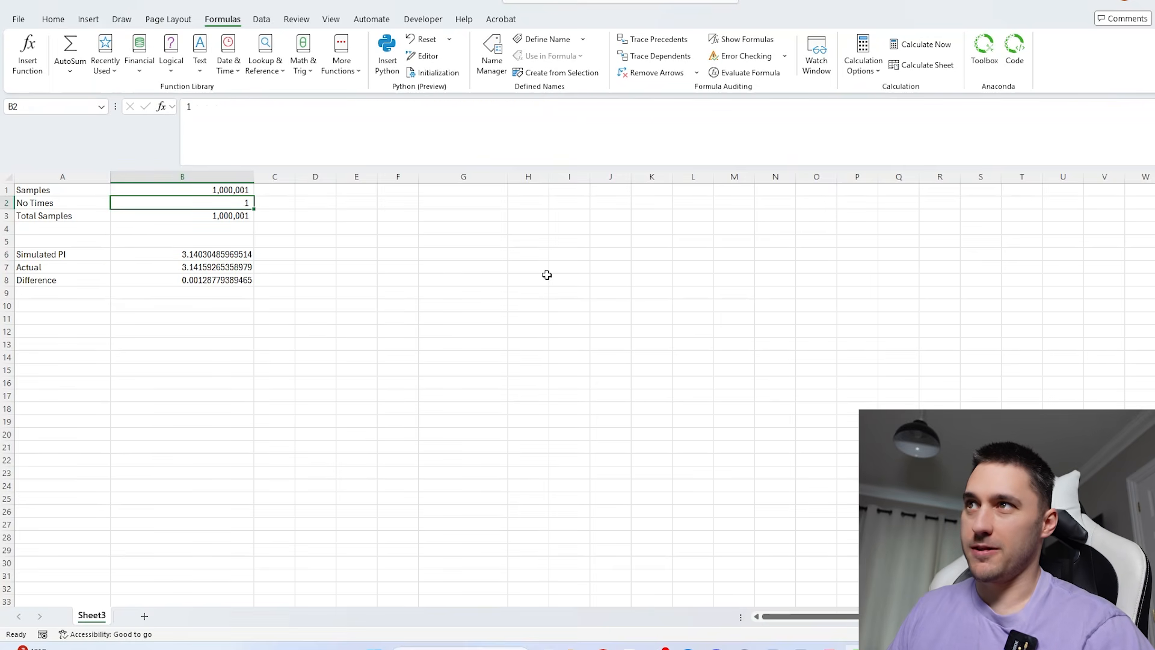
{"action": "type", "text": "10"}
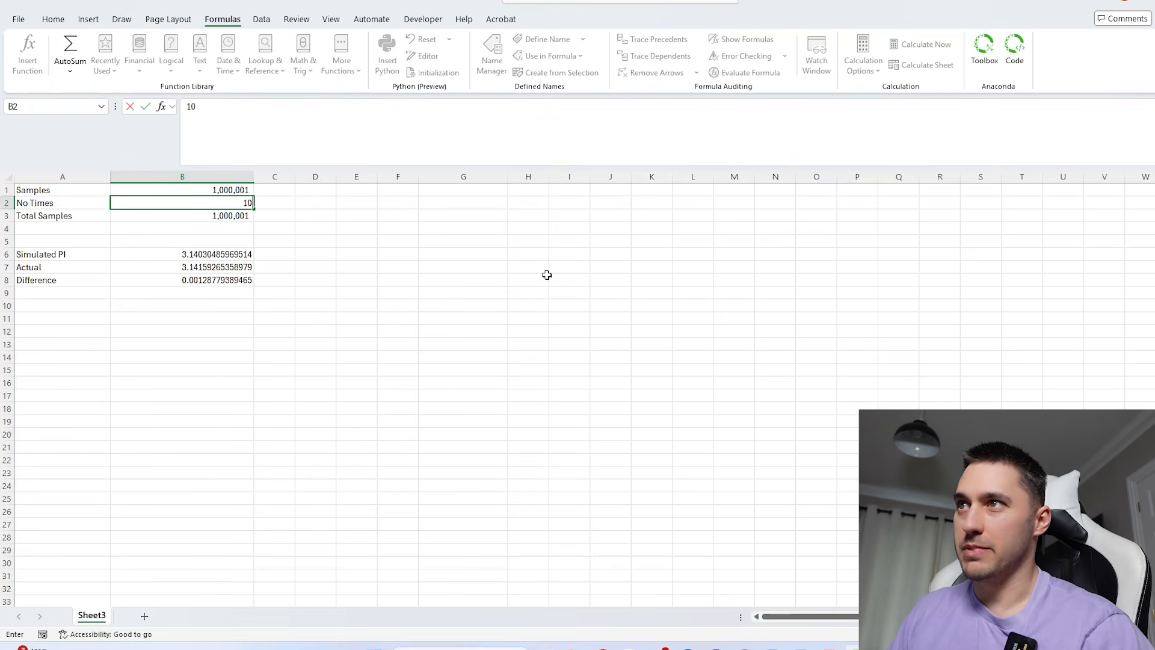
{"action": "key", "text": "ctrl+Return"}
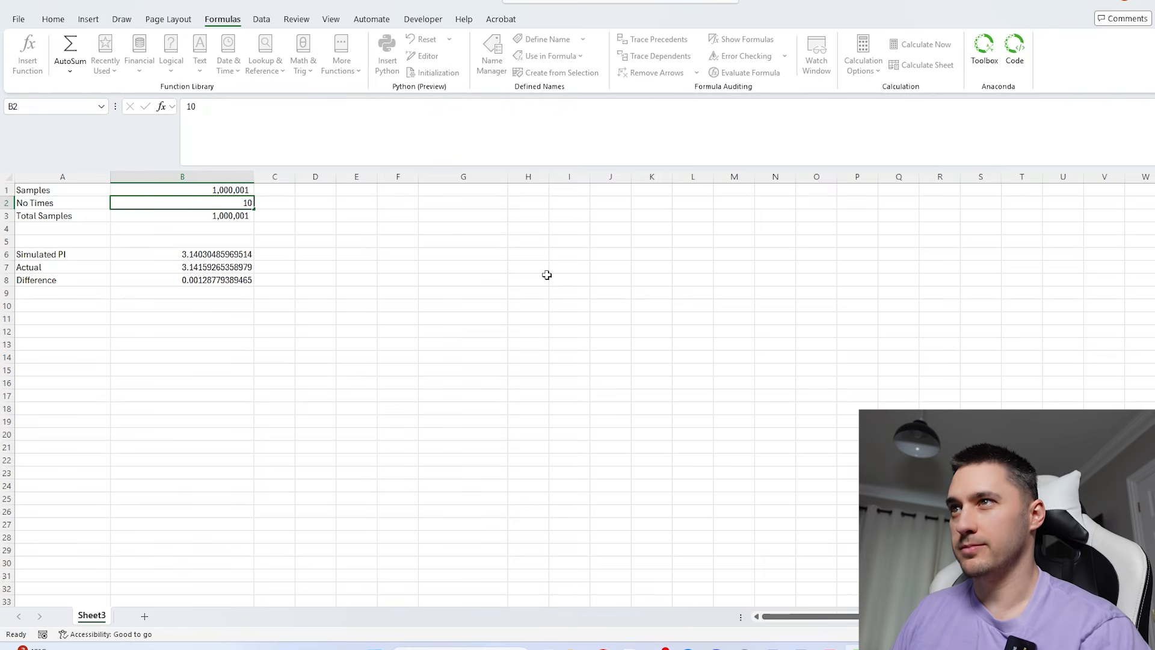
{"action": "key", "text": "Down"}
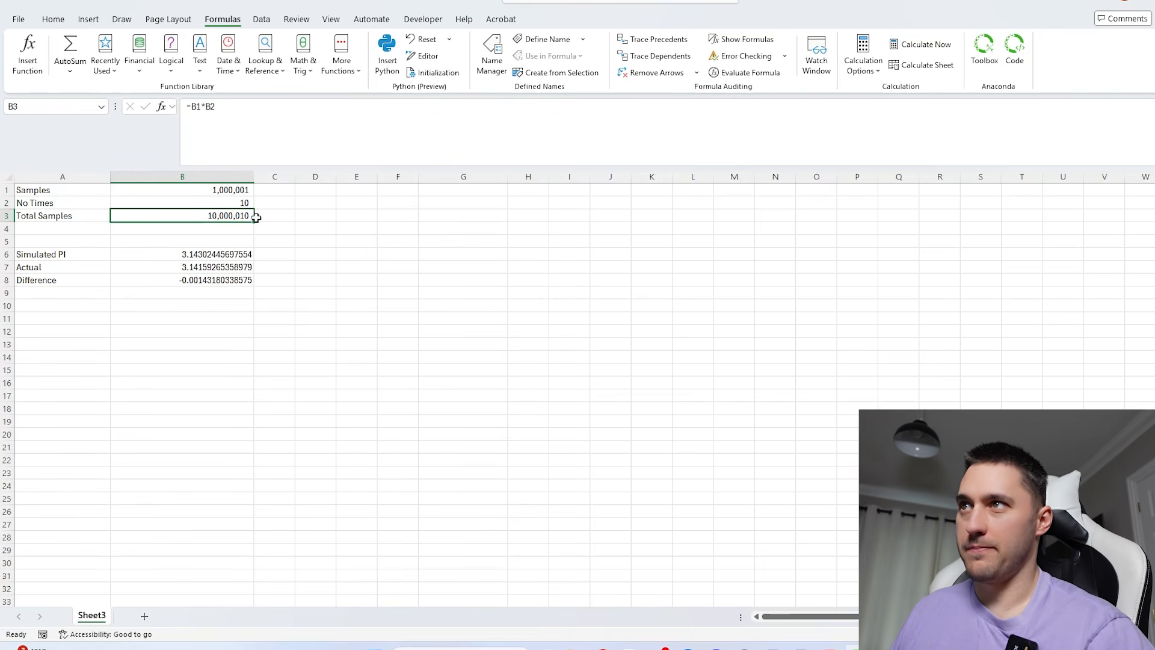
- Set No Times in B2 to 100 and recalculate the simulated pi
{"action": "left_click", "coordinate": [220, 205]}
{"action": "key", "text": "F2"}
{"action": "type", "text": "0"}
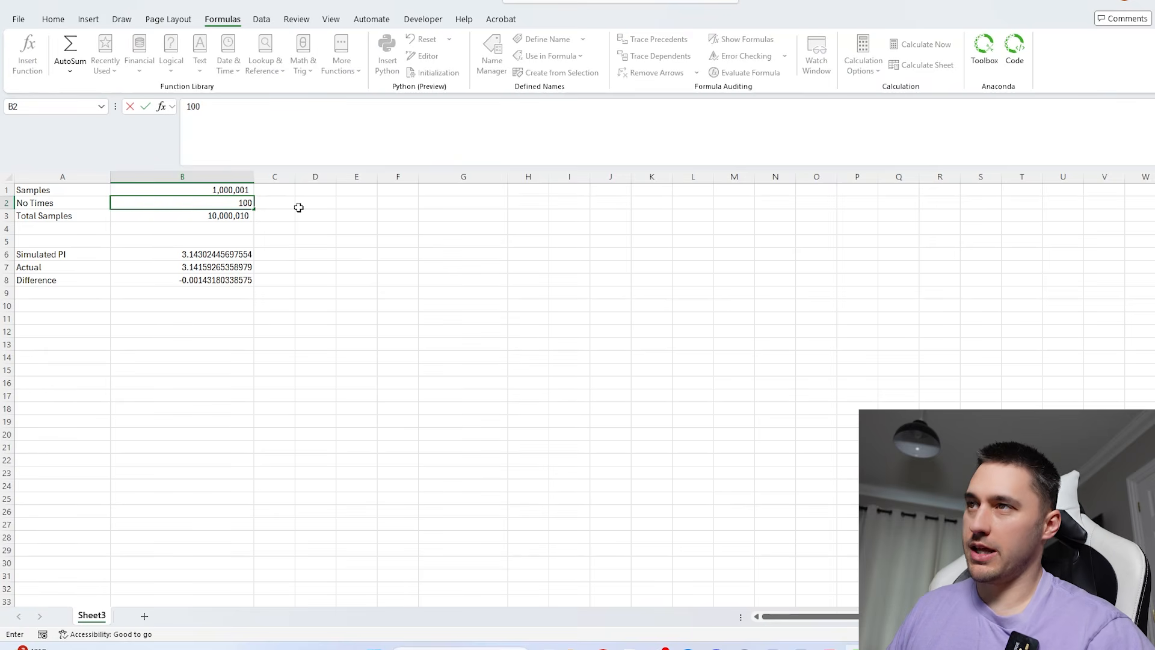
{"action": "key", "text": "Return"}
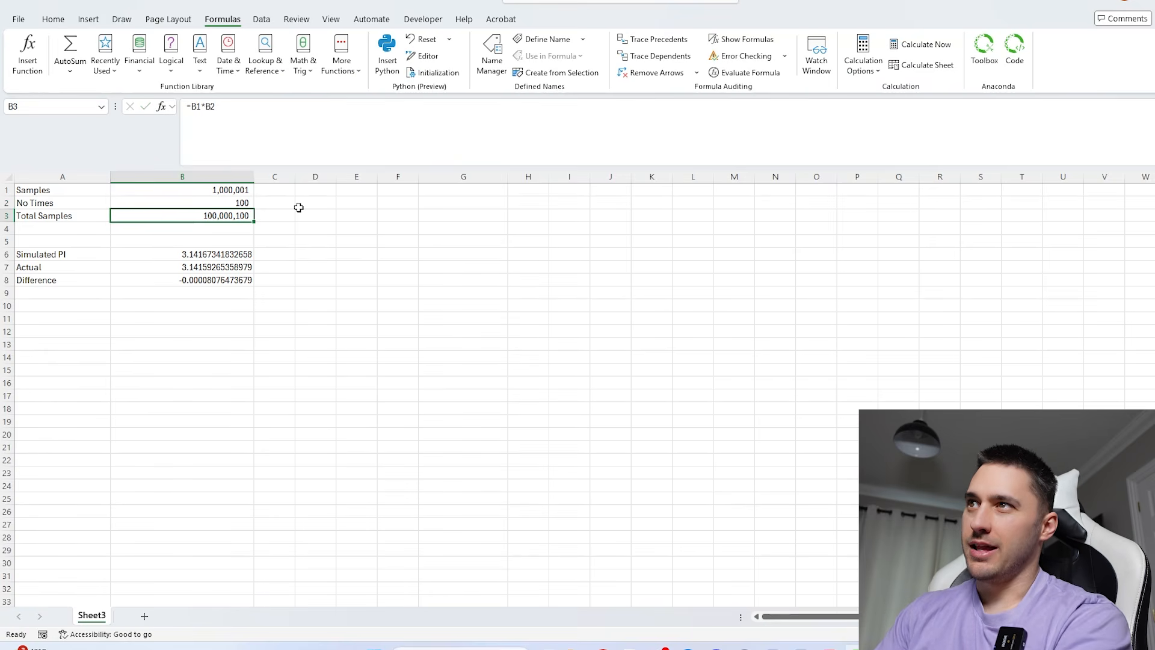
- Set No Times in B2 to 200 and recalculate the simulated pi
{"action": "left_click", "coordinate": [232, 203]}
{"action": "type", "text": "200"}
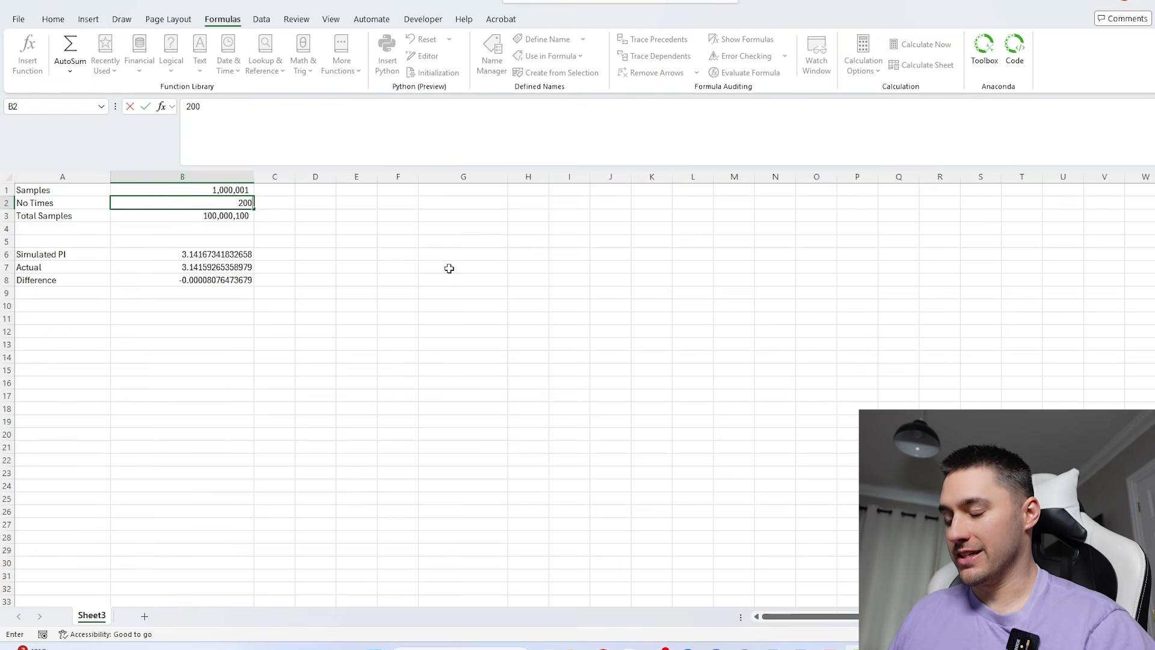
{"action": "key", "text": "Return"}
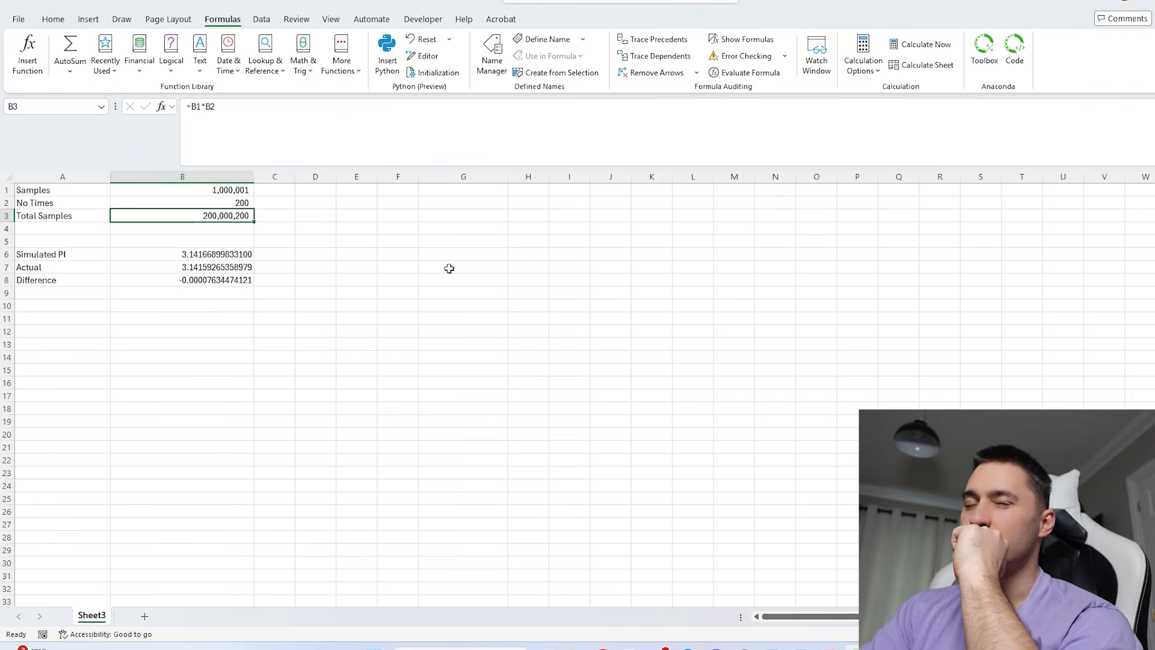
{"action": "left_click", "coordinate": [293, 331]}
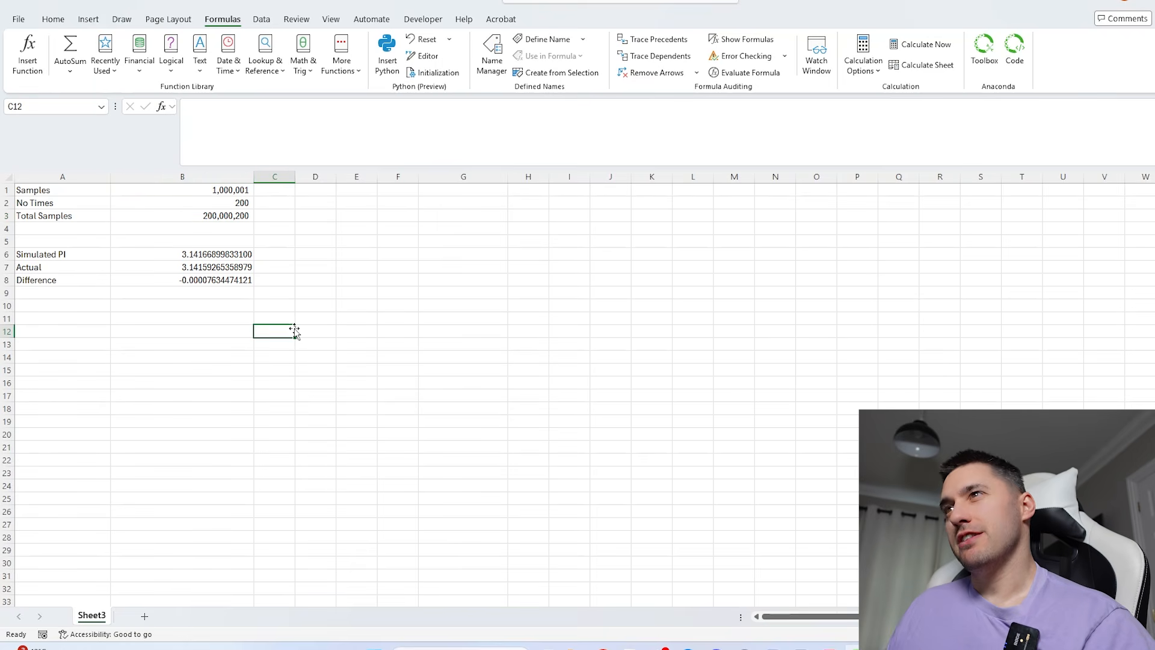
- Enter 50 for No Times in B2 and change it to 10 to rerun with fewer repetitions
{"action": "left_click", "coordinate": [215, 203]}
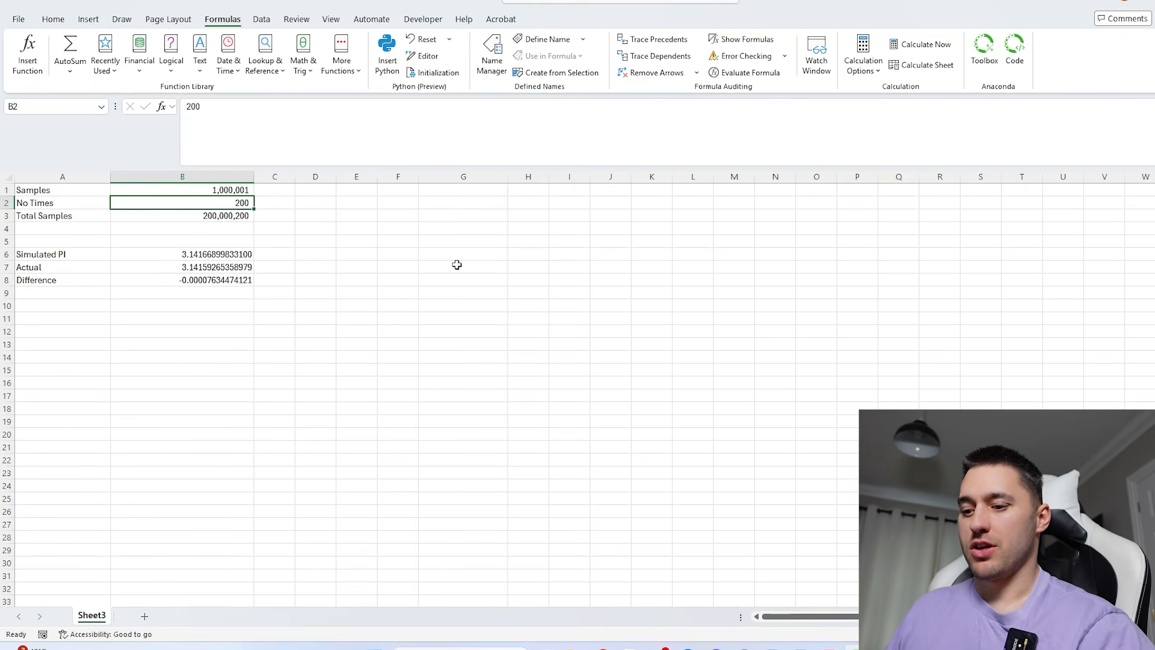
{"action": "type", "text": "50"}
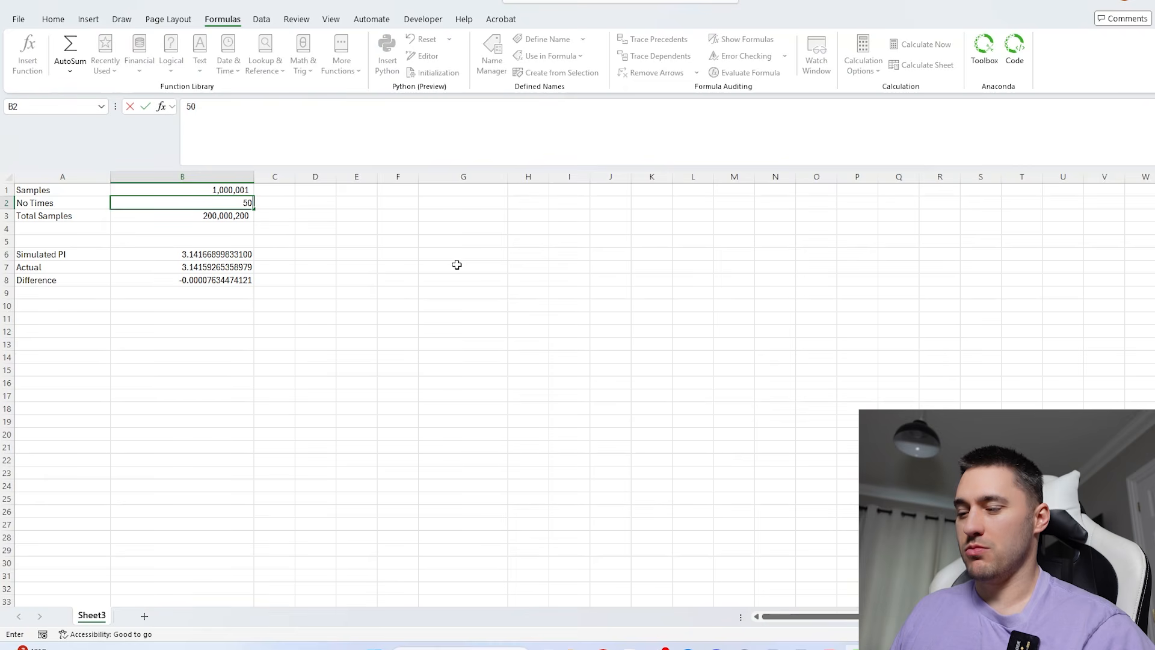
{"action": "key", "text": "ctrl+Return"}
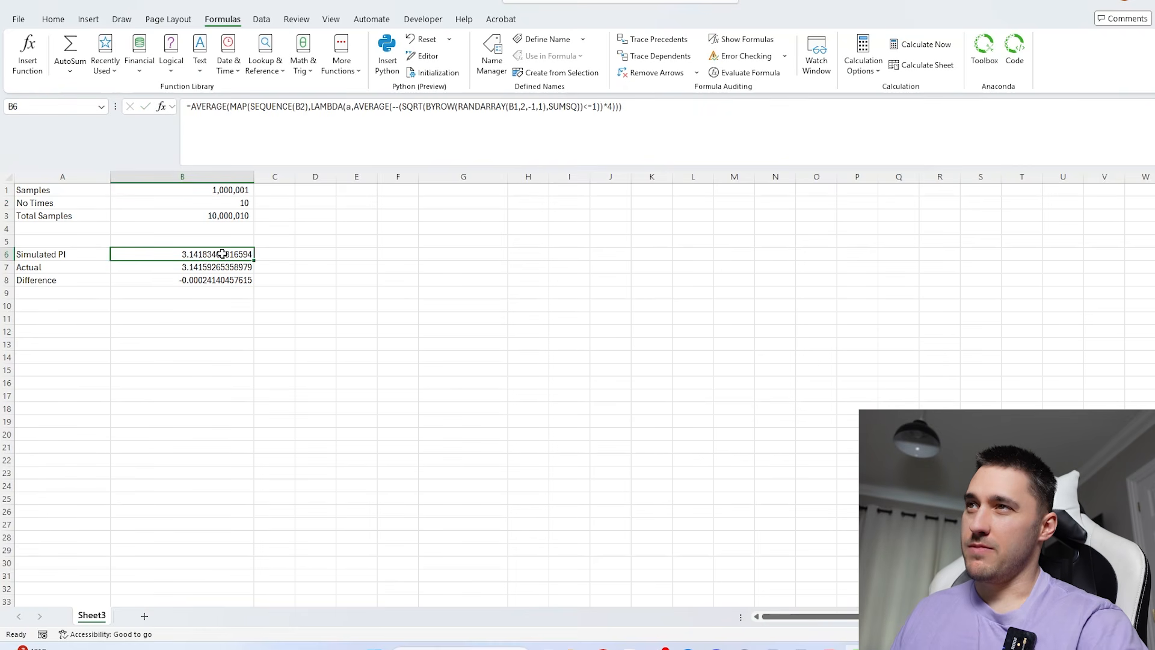
{"action": "left_click", "coordinate": [243, 199]}
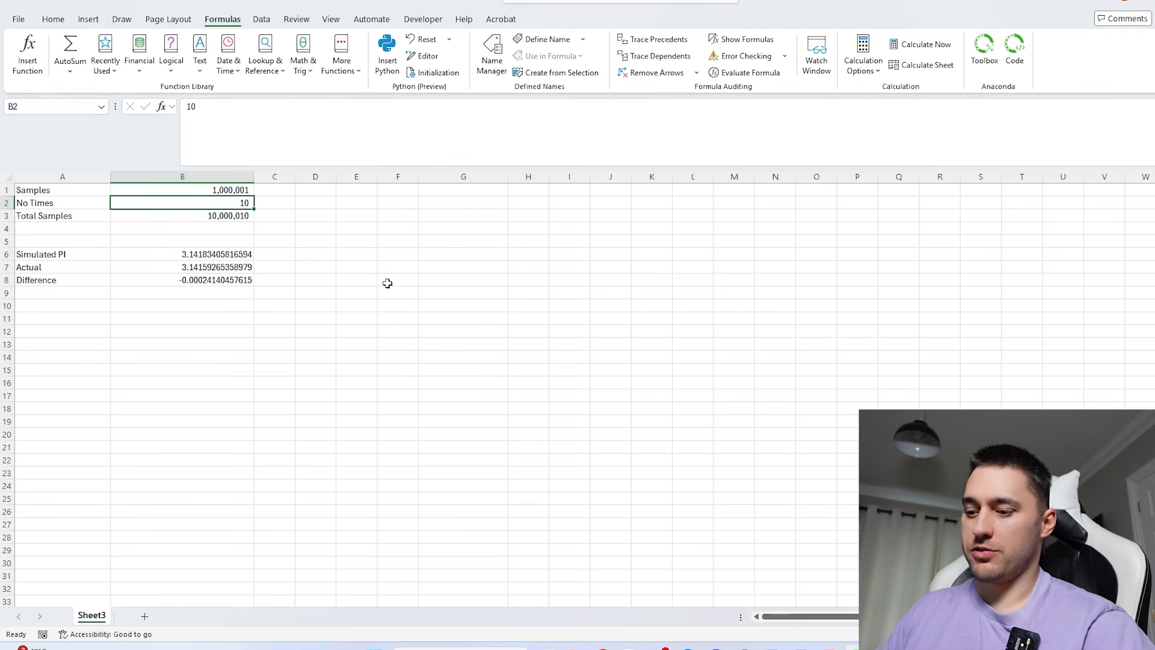
{"action": "type", "text": "500"}
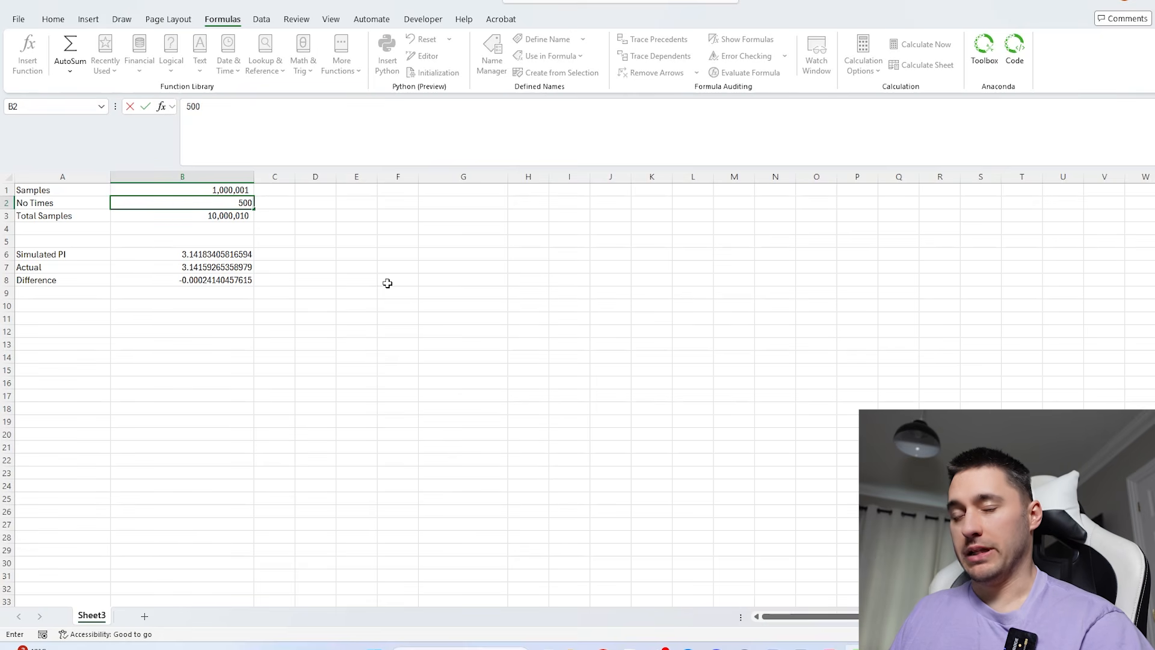
{"action": "key", "text": "BackSpace"}
{"action": "key", "text": "BackSpace"}
{"action": "key", "text": "BackSpace"}
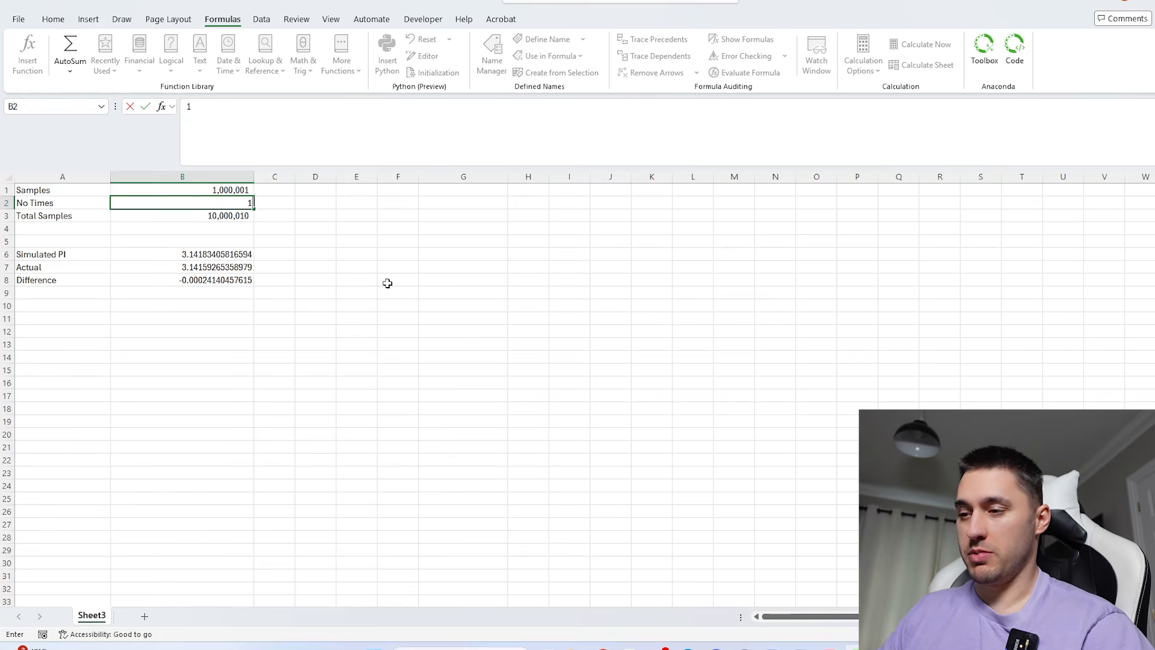
- Set No Times in B2 to 1000 to rerun the simulation with many more repetitions
{"action": "type", "text": "1000"}
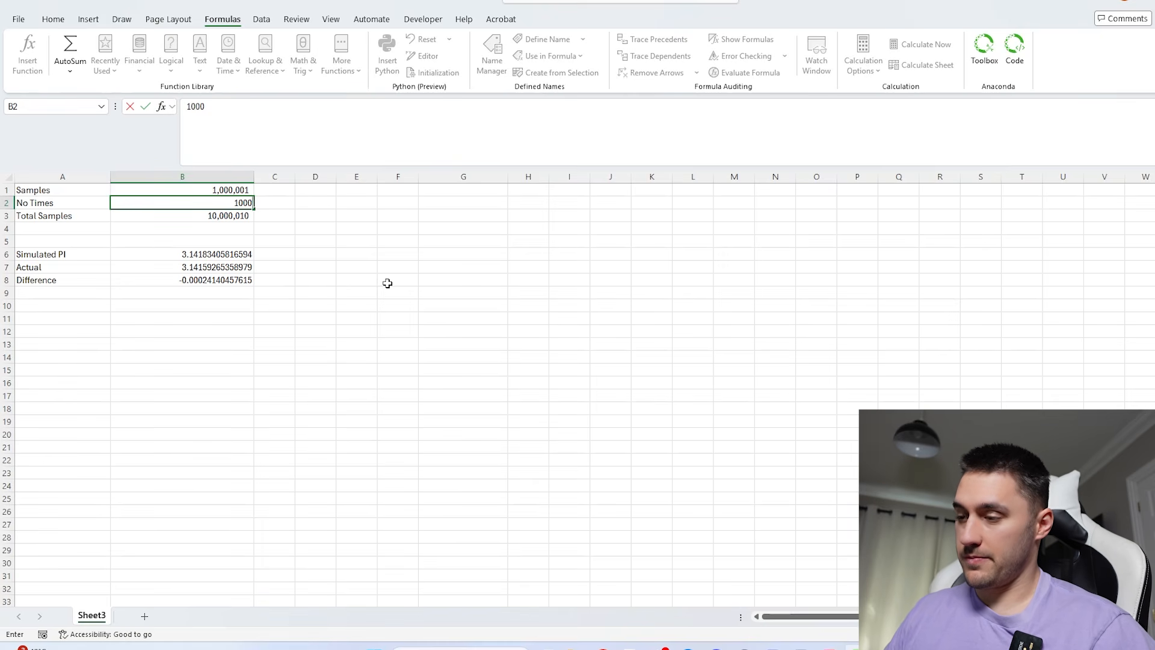
{"action": "key", "text": "ctrl+Return"}
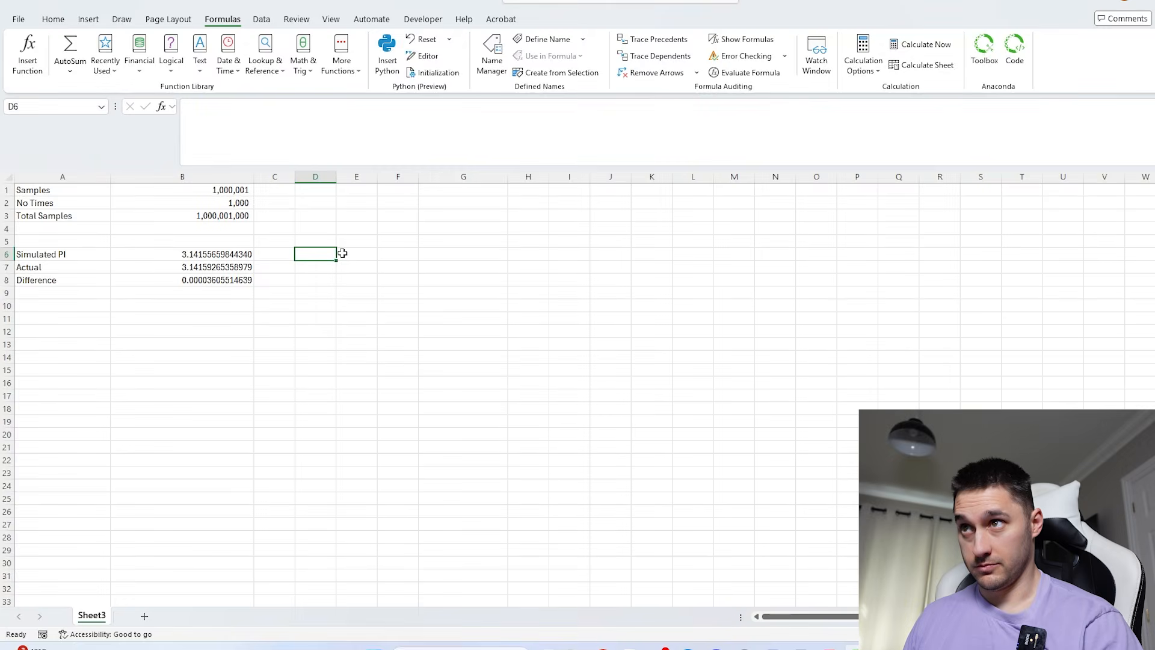